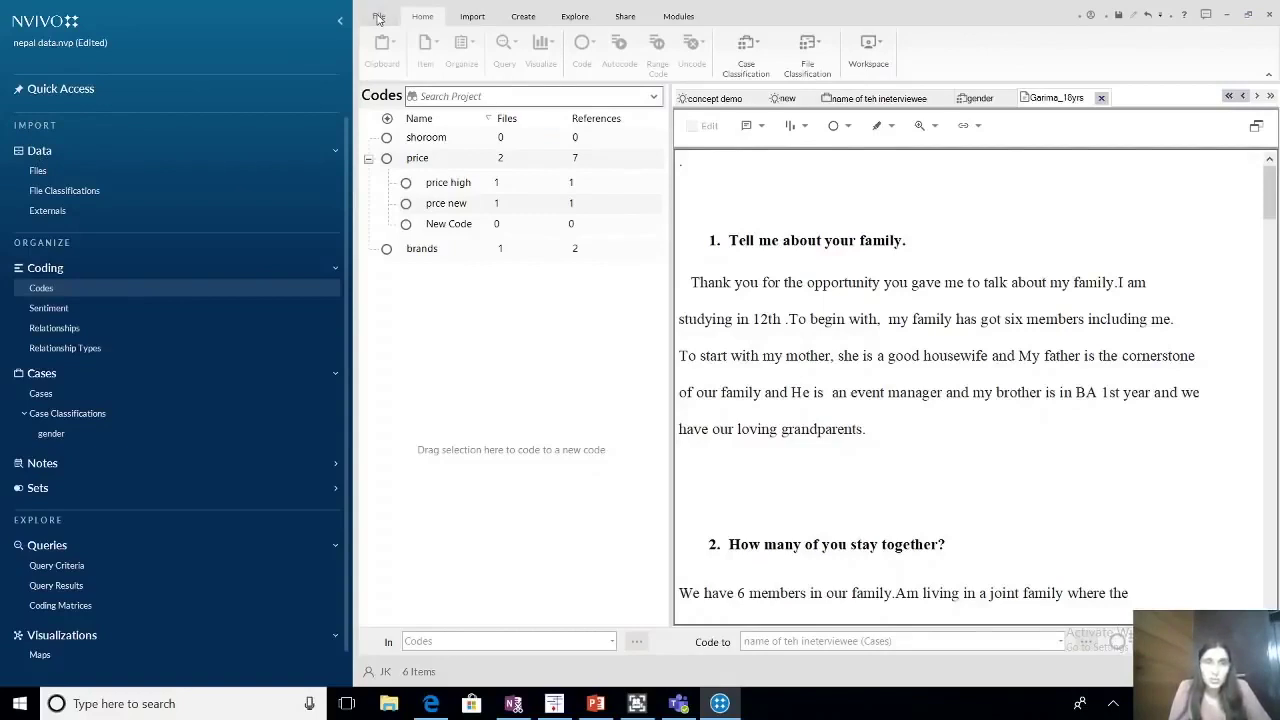
Start a new project and save the pending changes to the nepal data project.
click(384, 18)
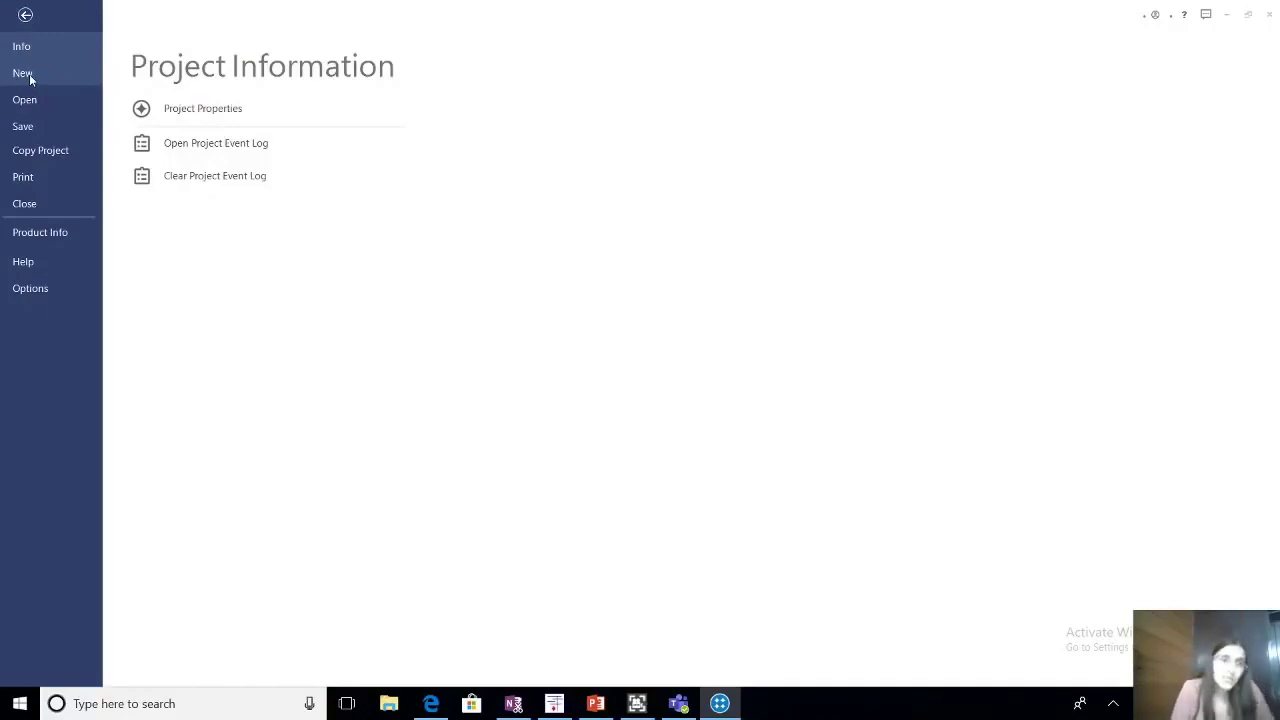
key(Escape)
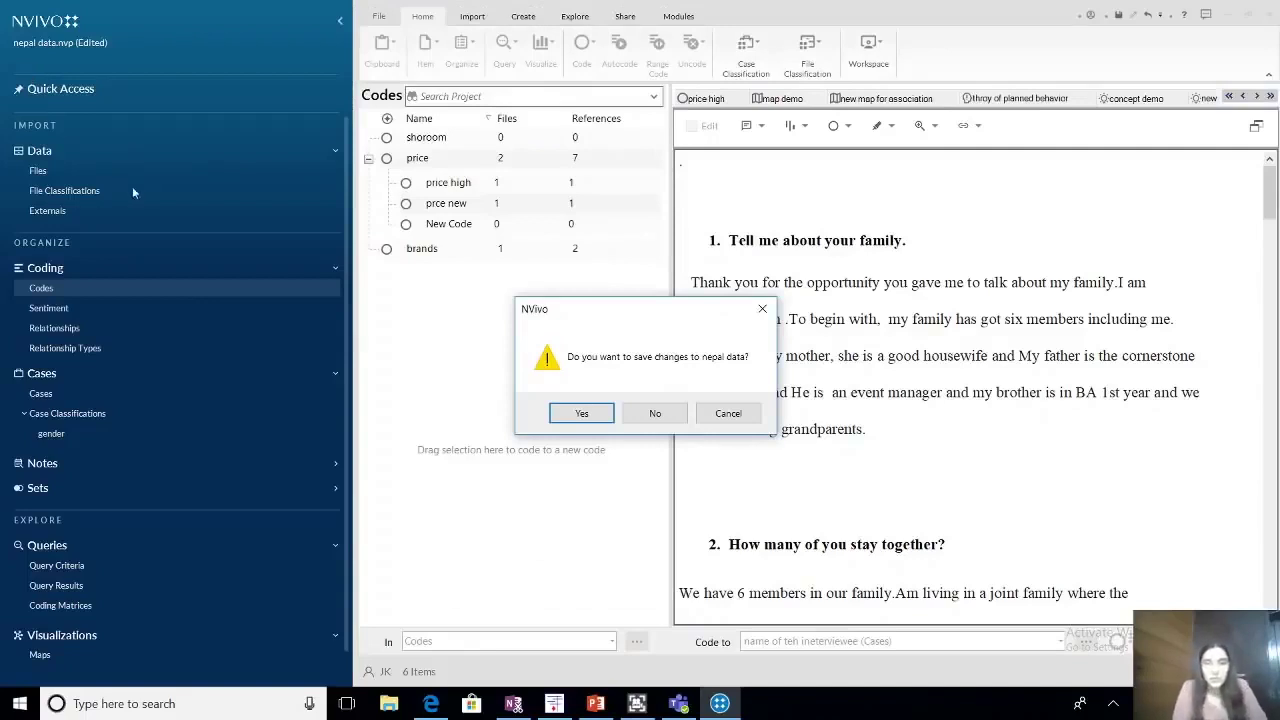
click(602, 413)
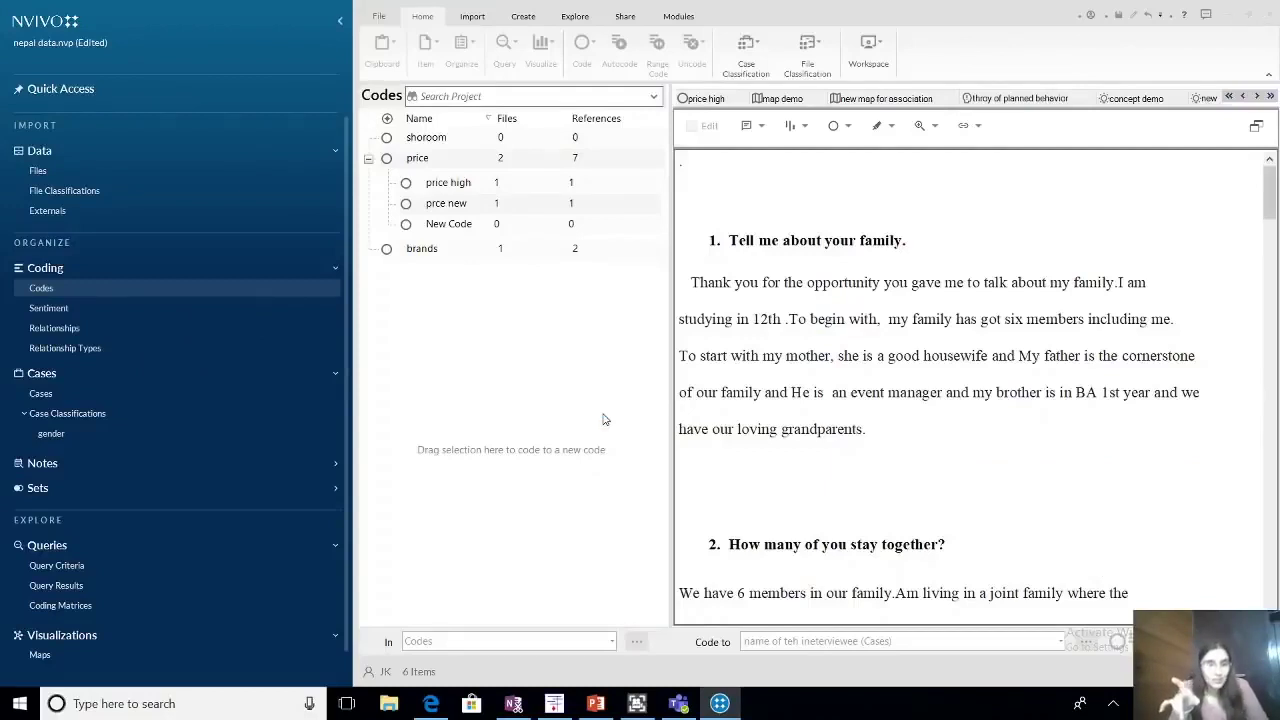
Create the new project with the title Demo nvivo, keeping the English (US) text language and the default saving and recovery settings.
key(ctrl+n)
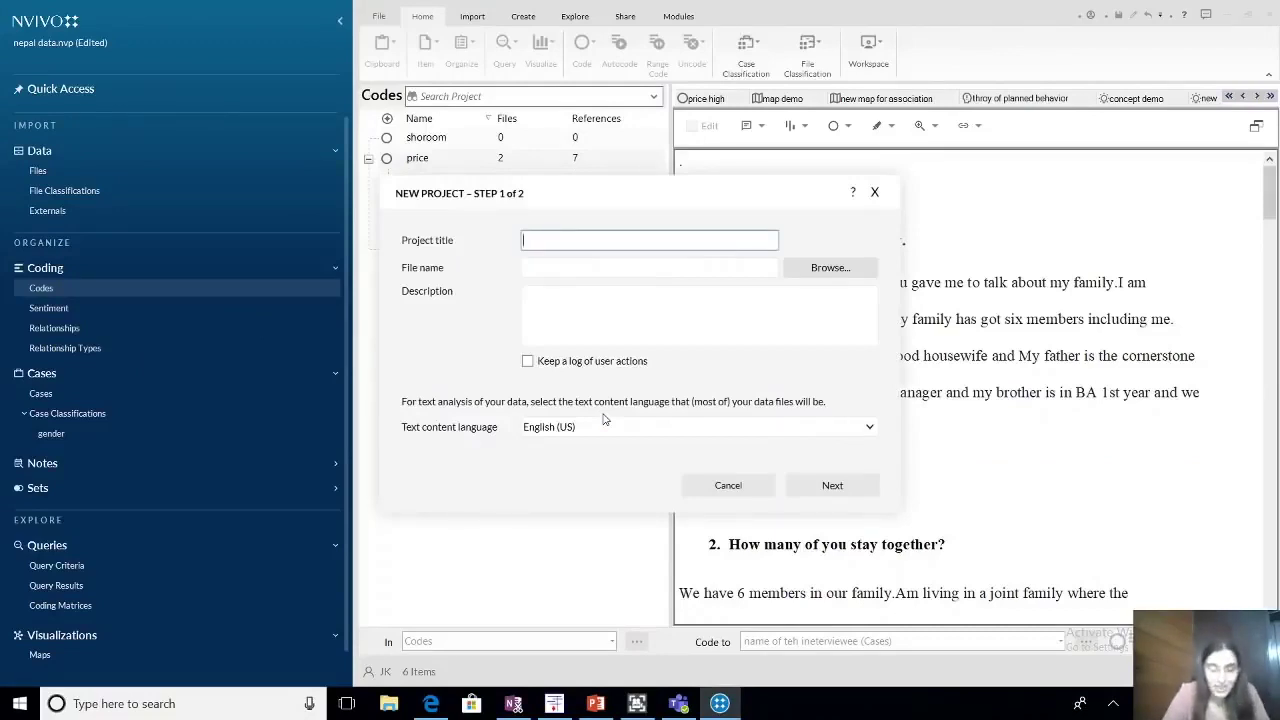
text(Demo nvi)
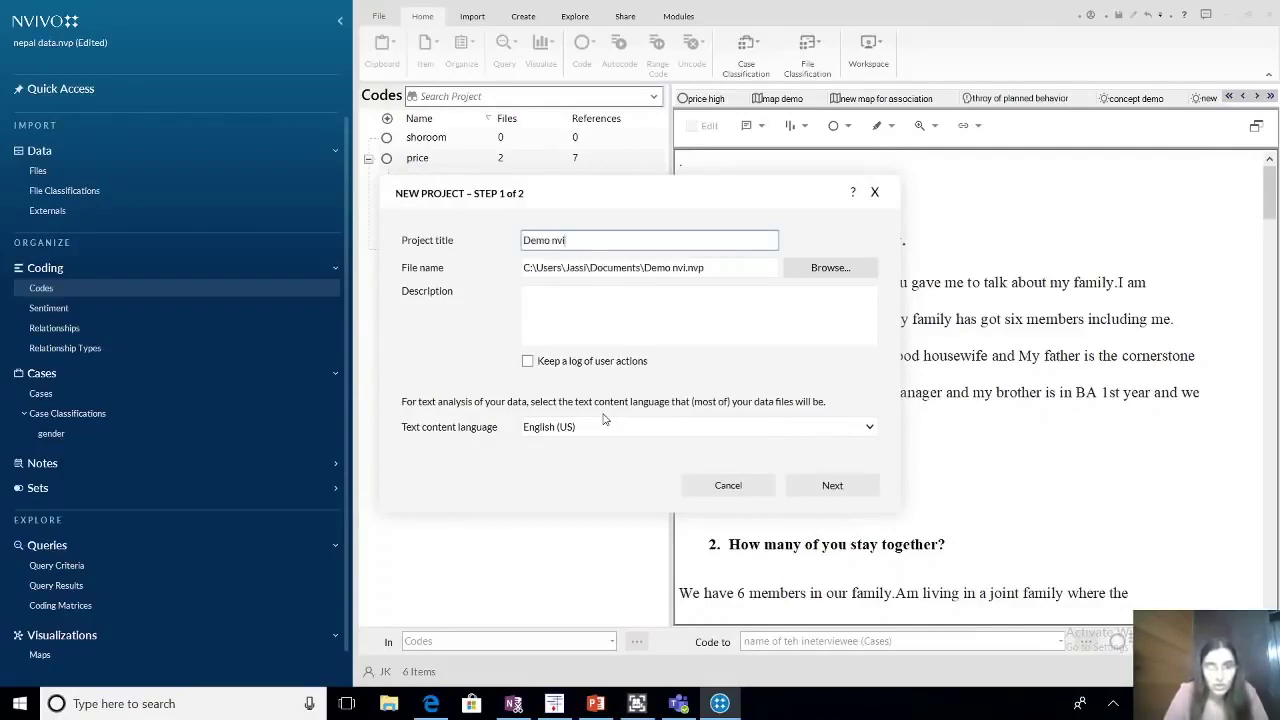
text(vo)
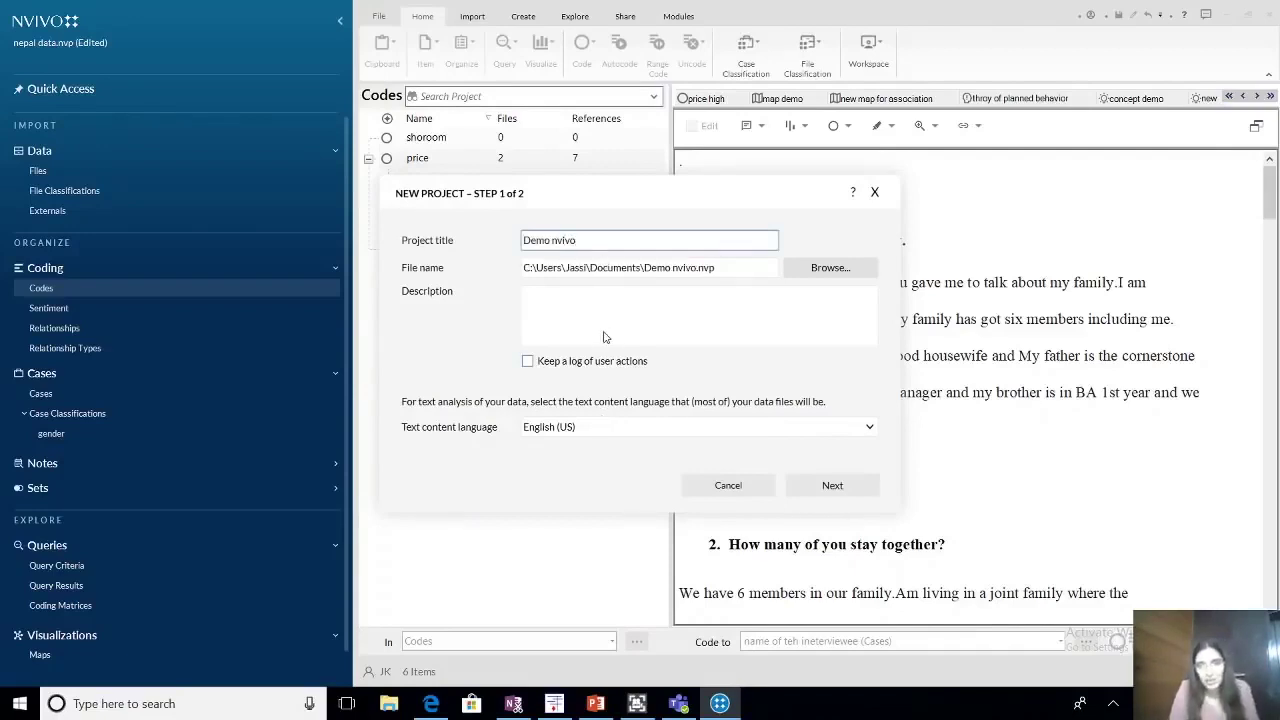
click(862, 494)
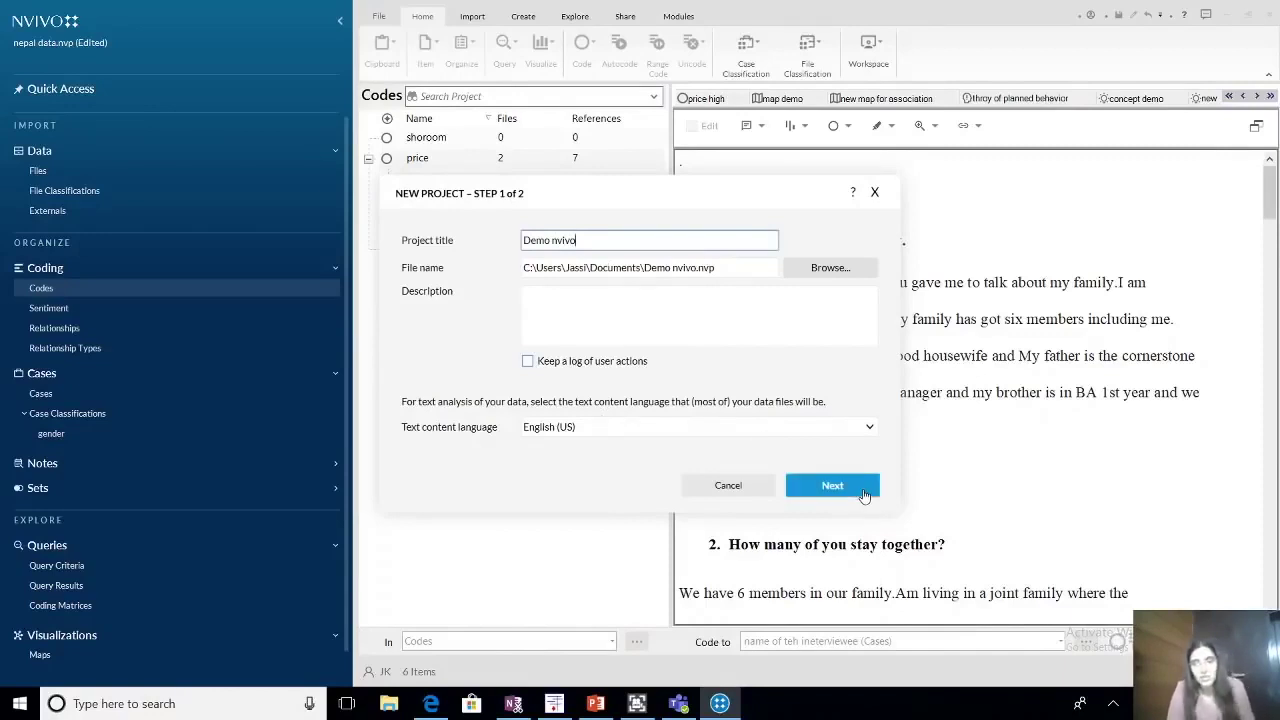
click(863, 495)
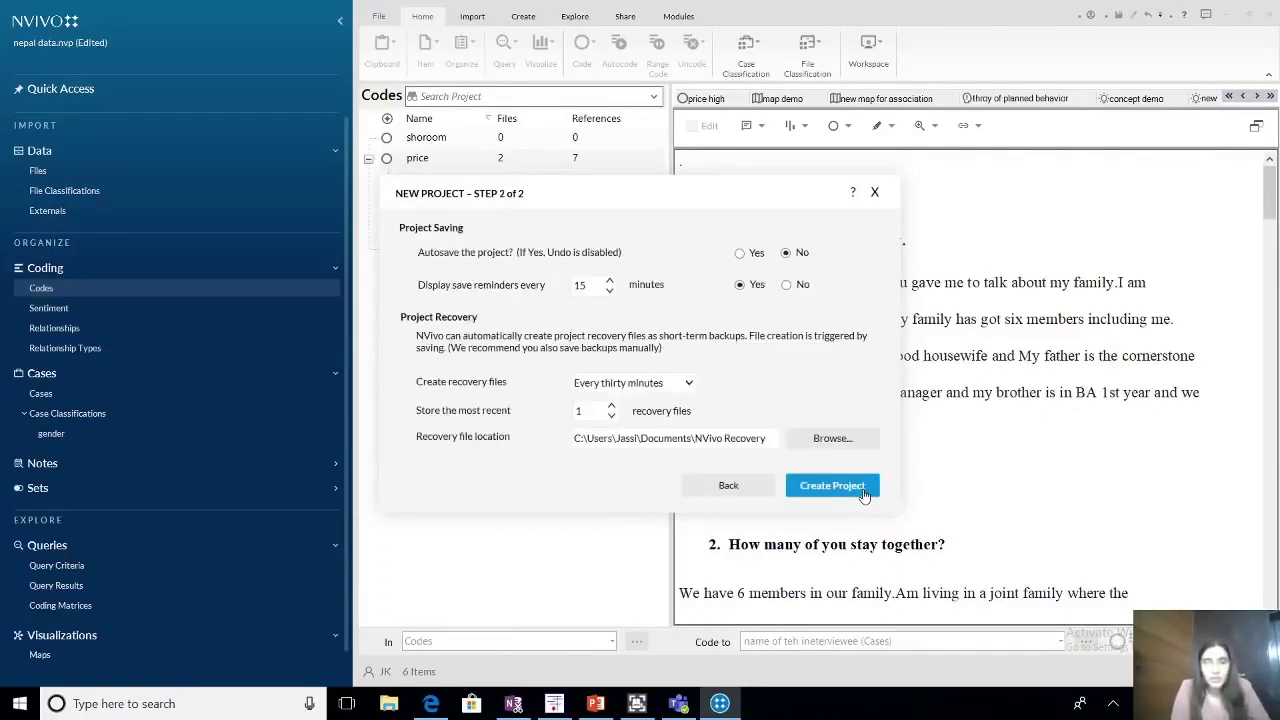
click(864, 490)
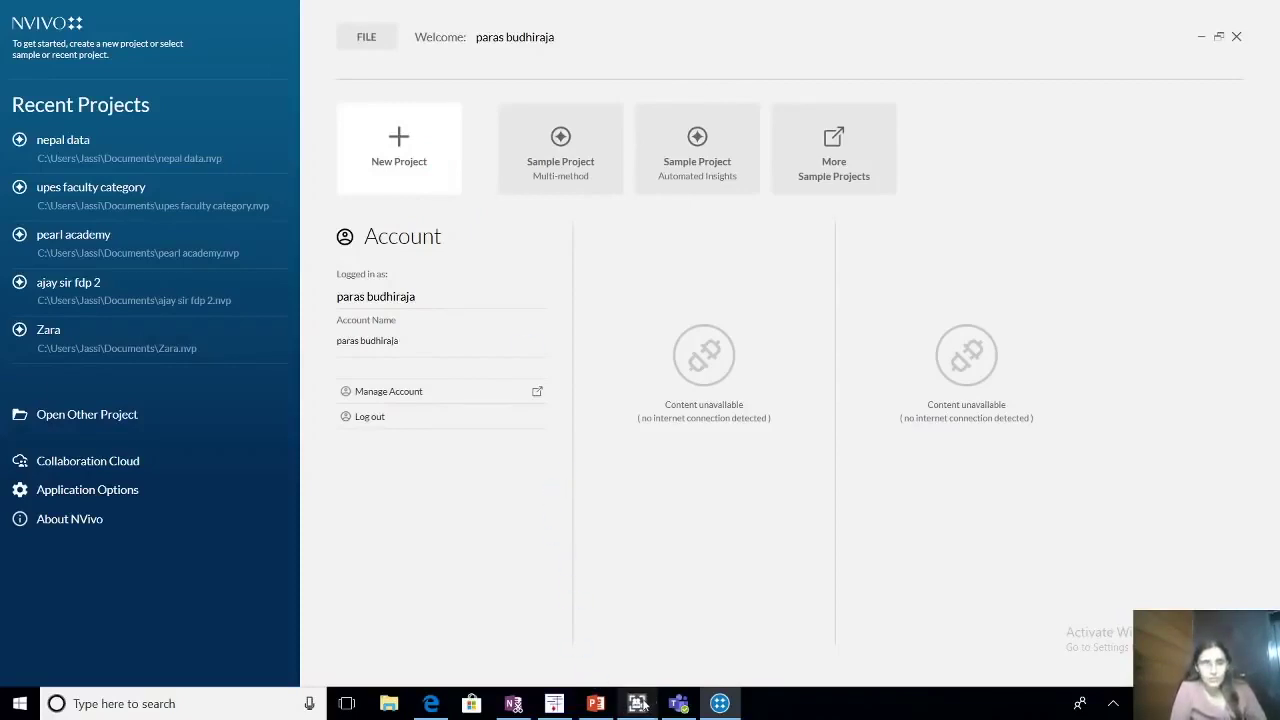
mouse_move(643, 704)
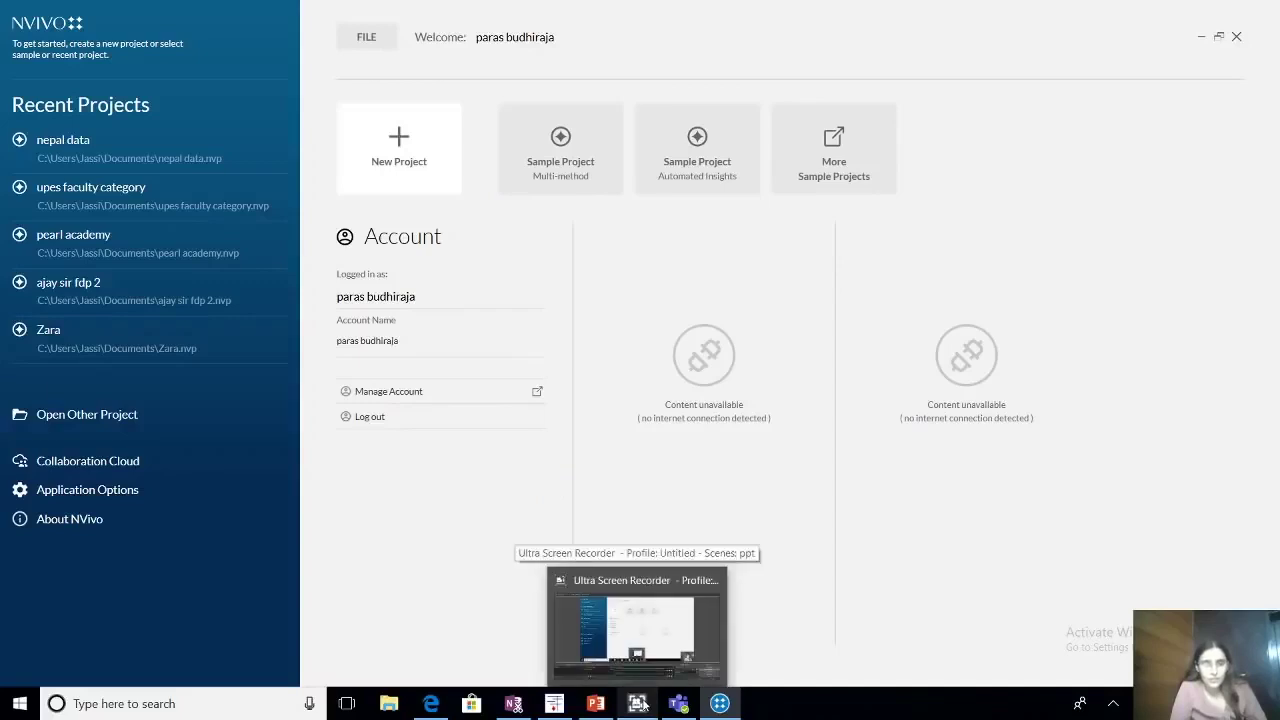
click(641, 704)
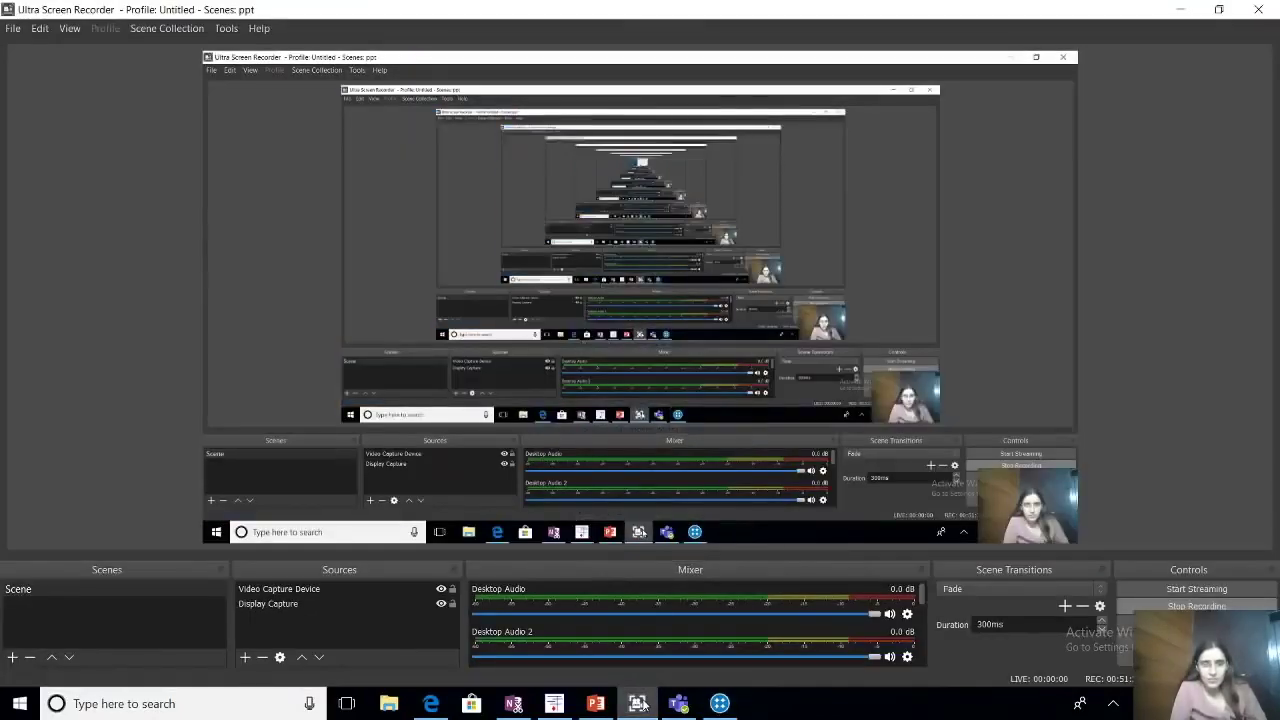
click(643, 704)
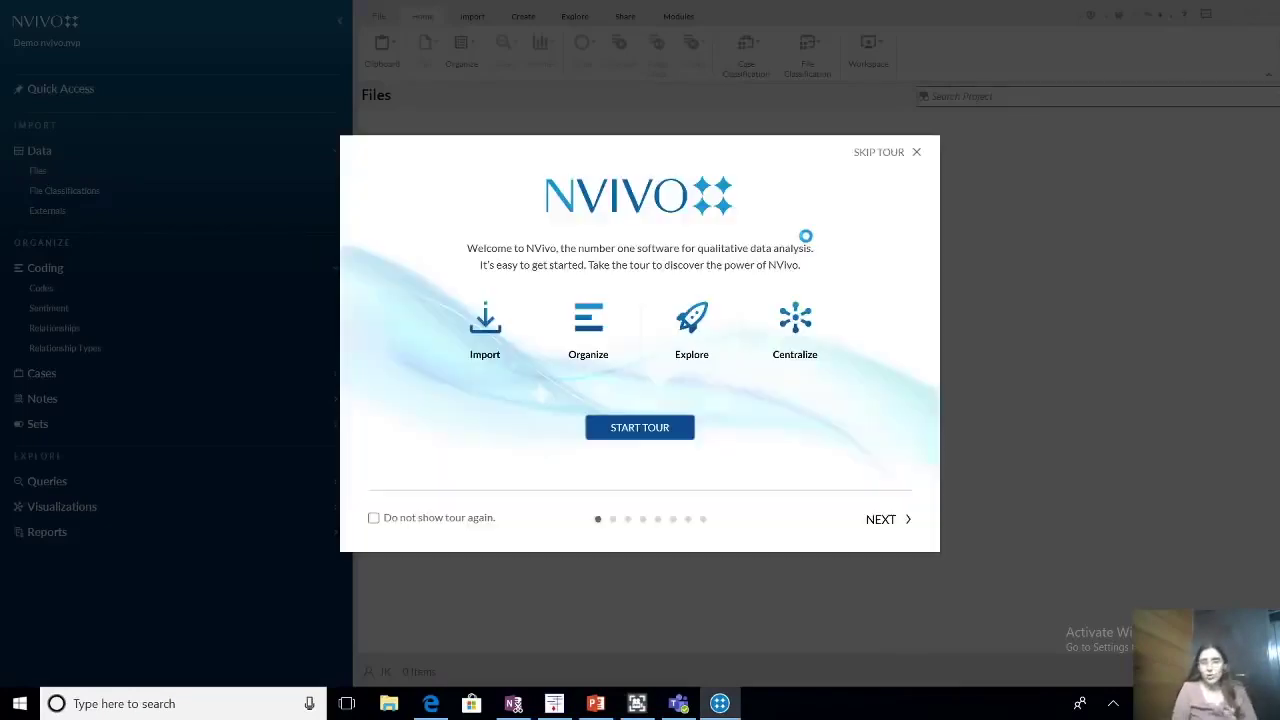
Skip the welcome tour and dismiss the Files introduction page.
click(917, 153)
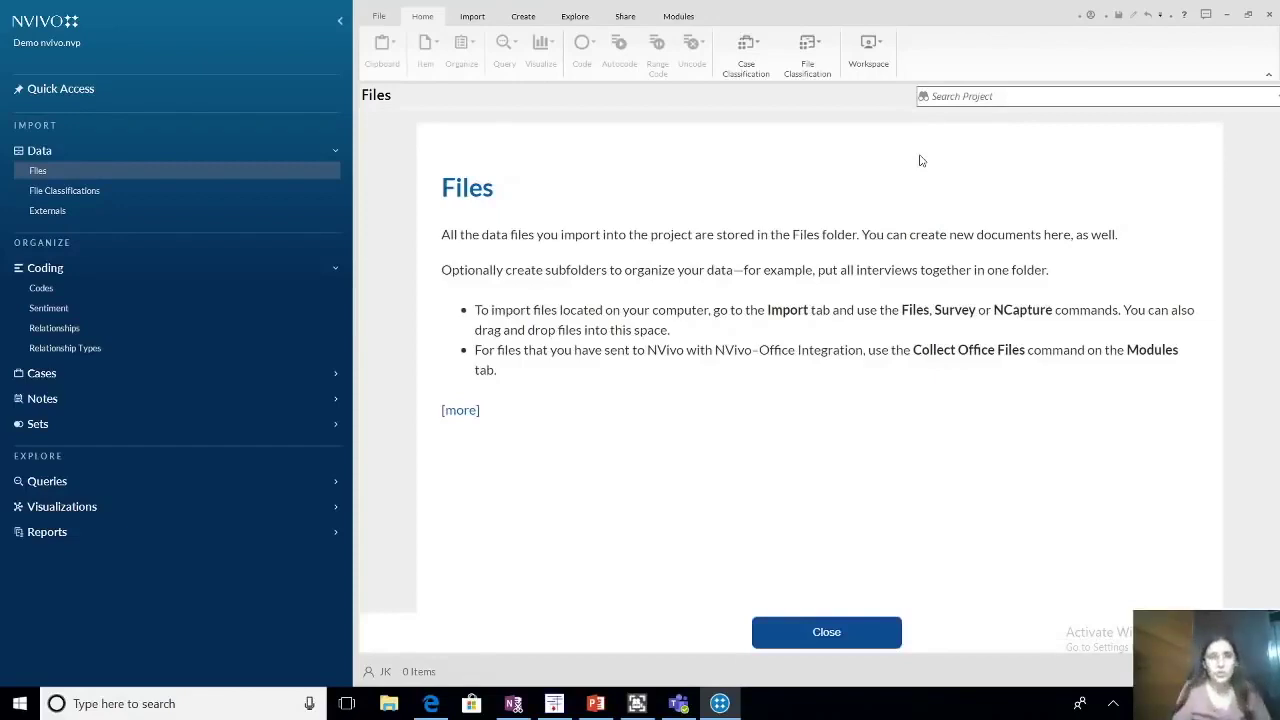
click(827, 632)
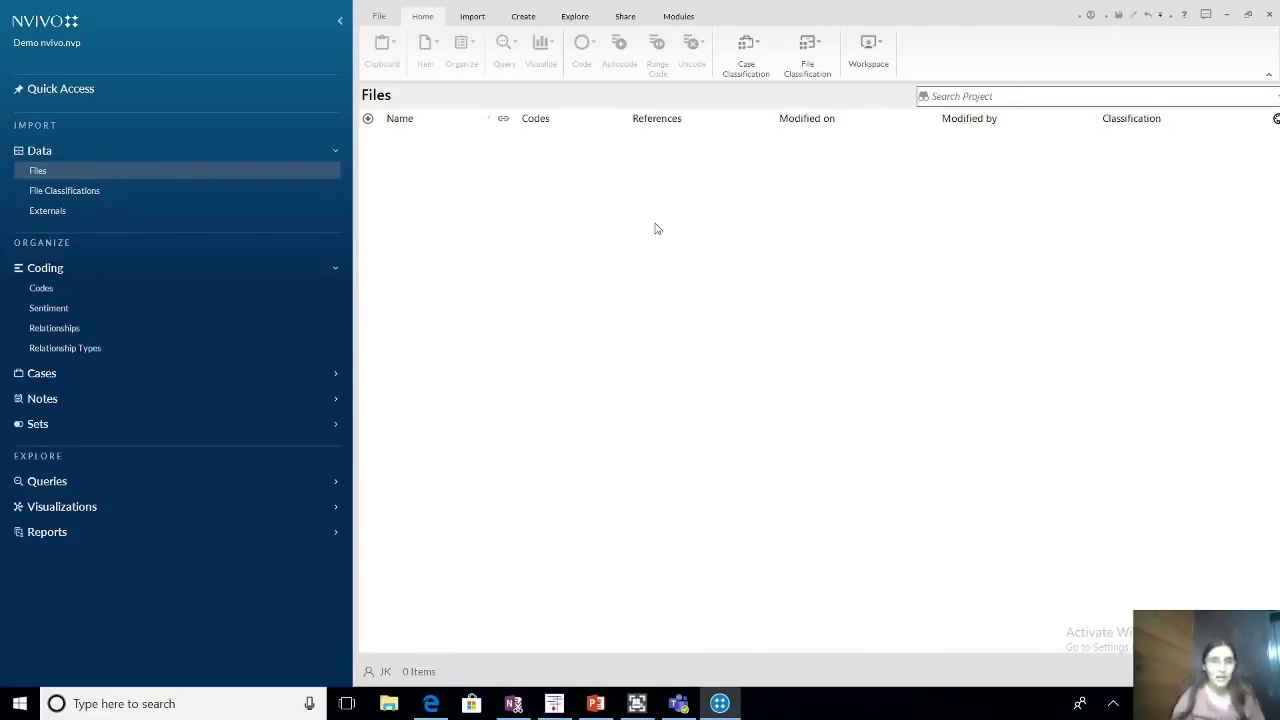
Import the first four interview documents from the lets code folder without creating a case for each file.
click(472, 17)
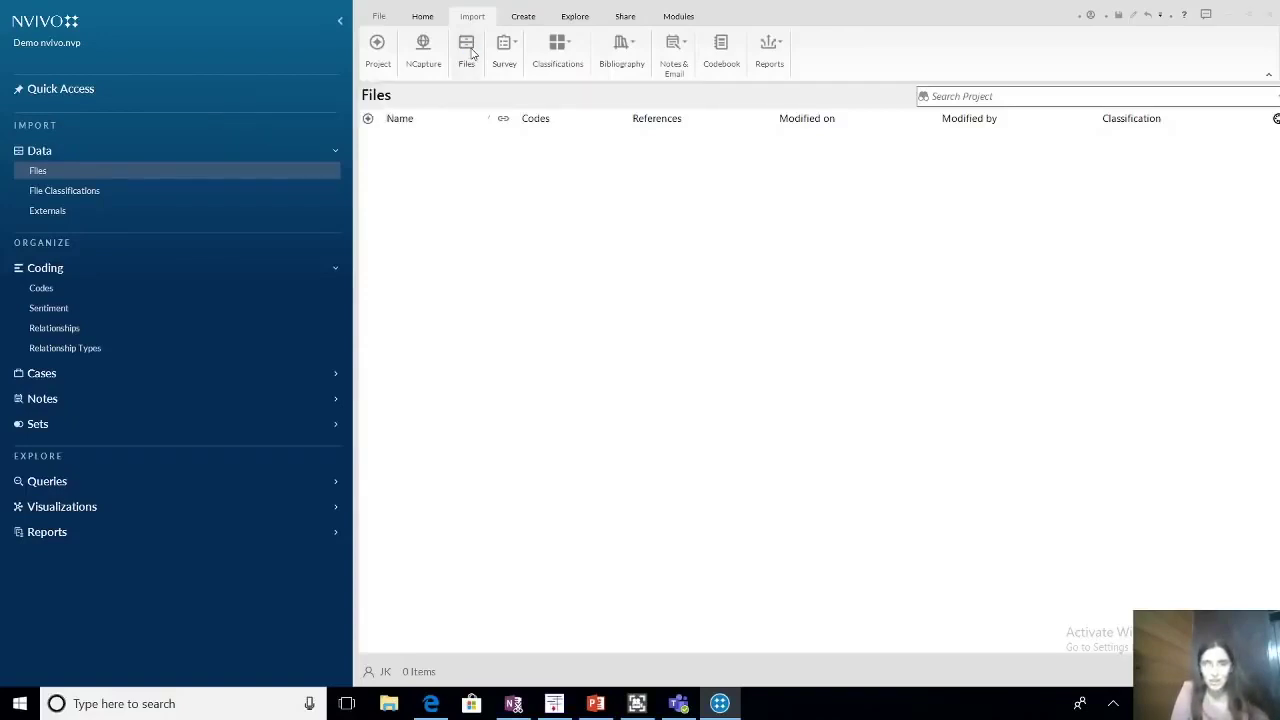
click(468, 50)
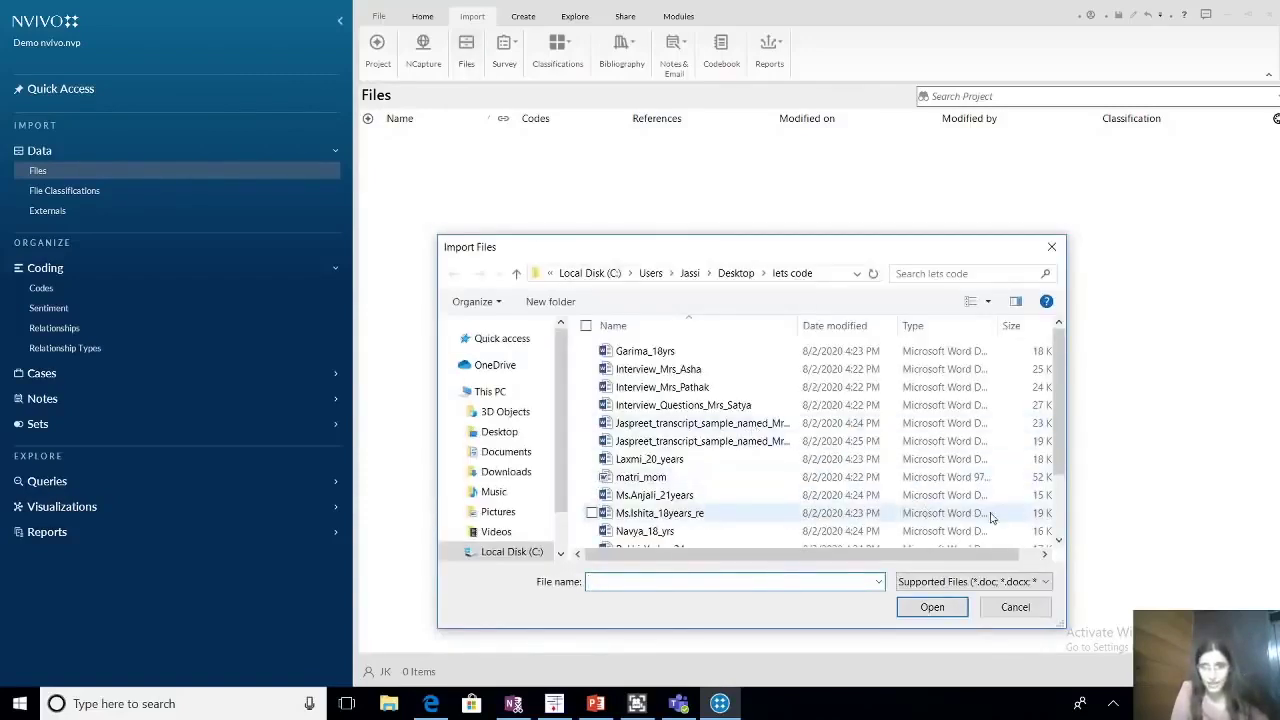
click(675, 356)
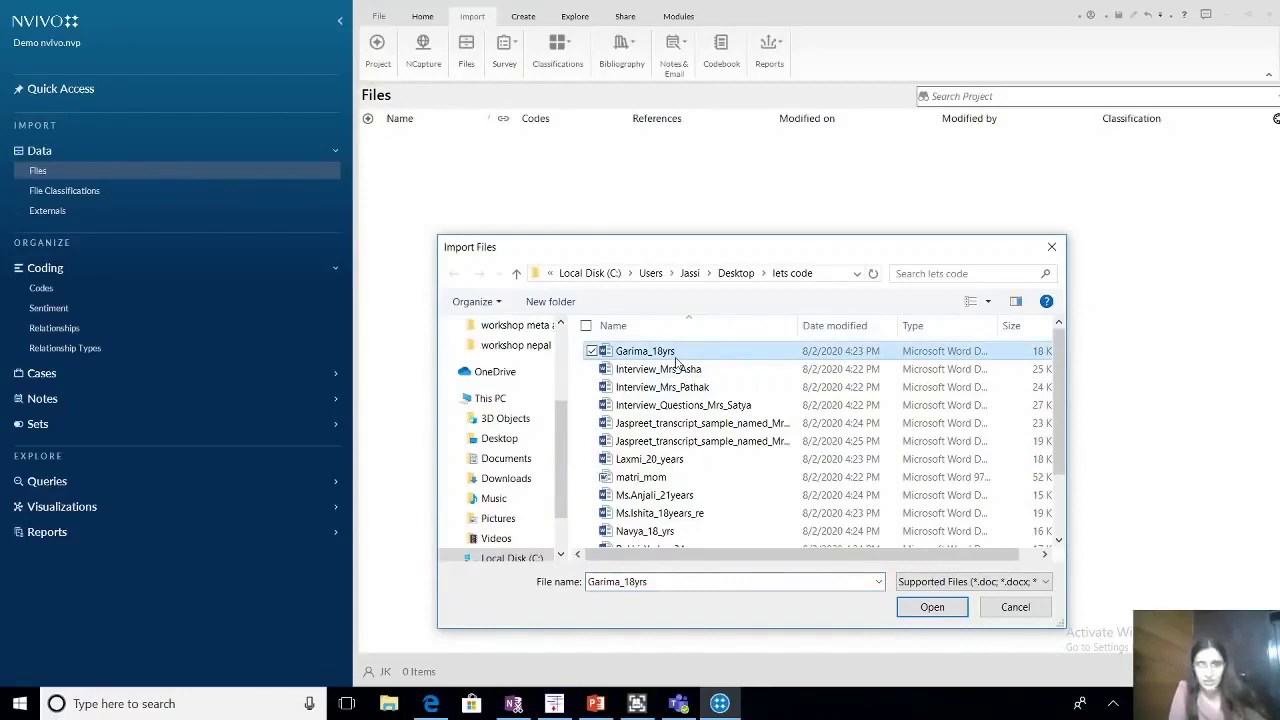
ctrl+click(676, 366)
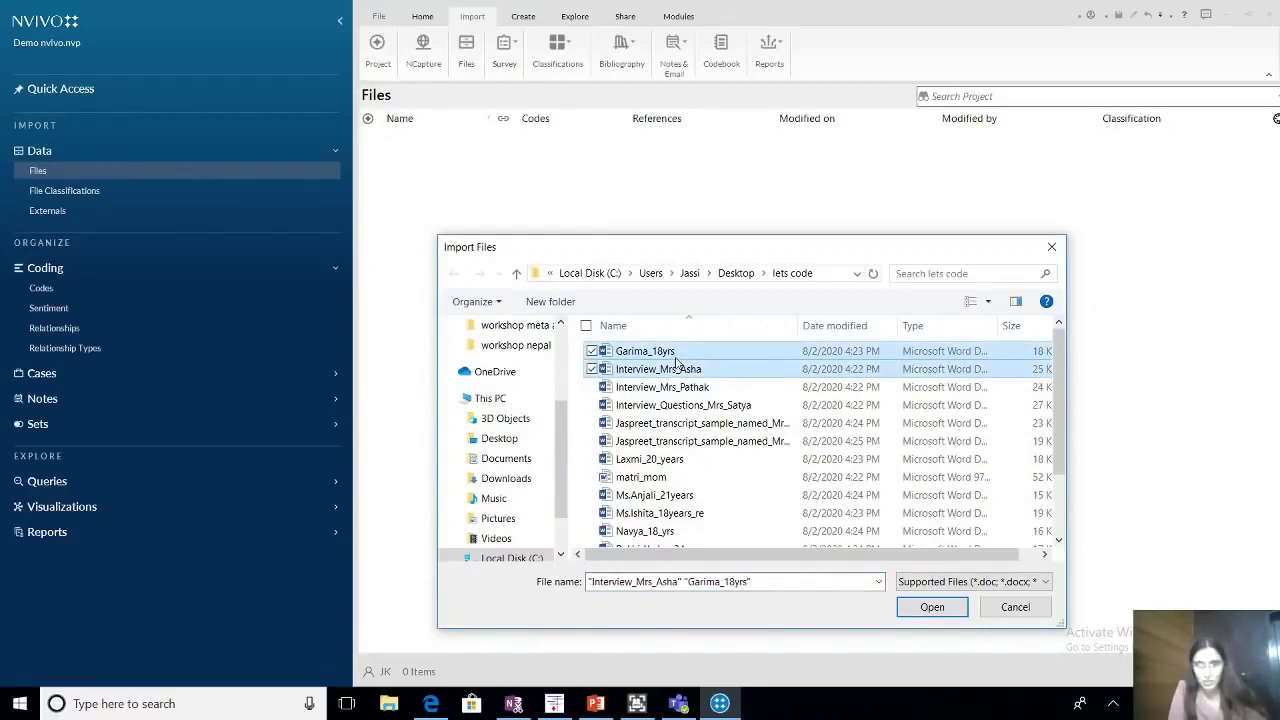
key(ctrl+shift+Down)
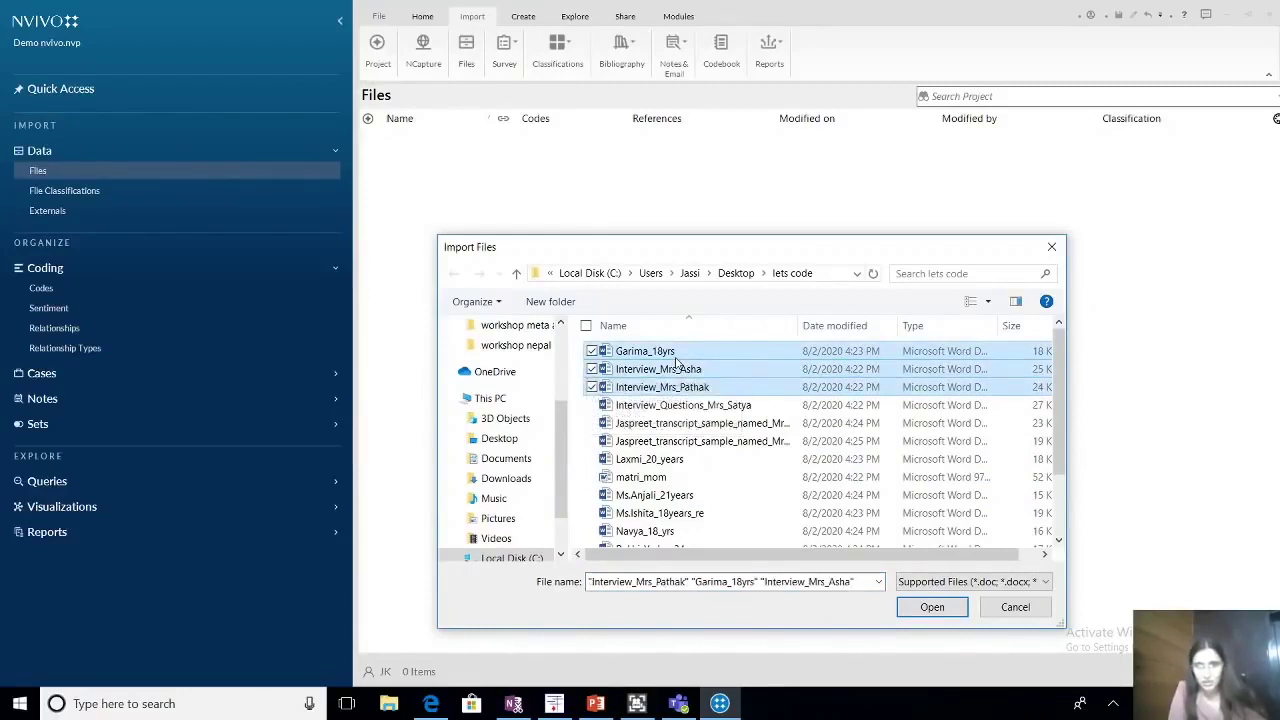
ctrl+click(680, 404)
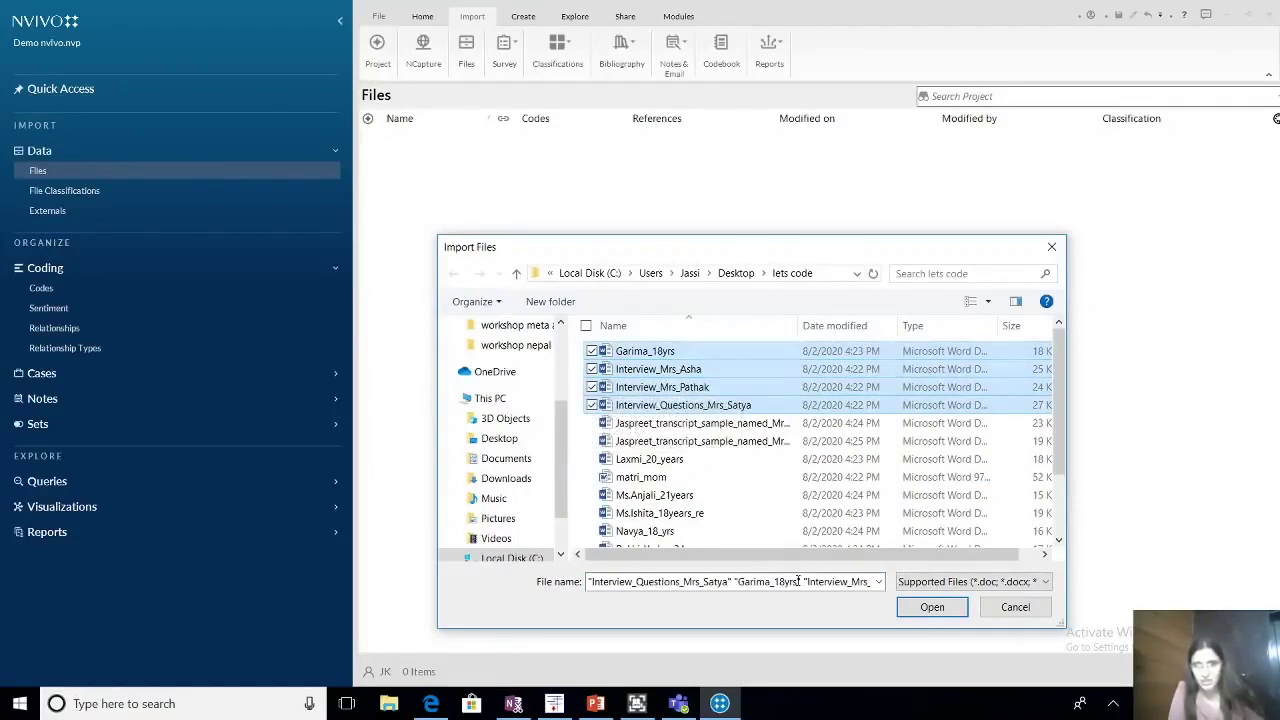
click(930, 608)
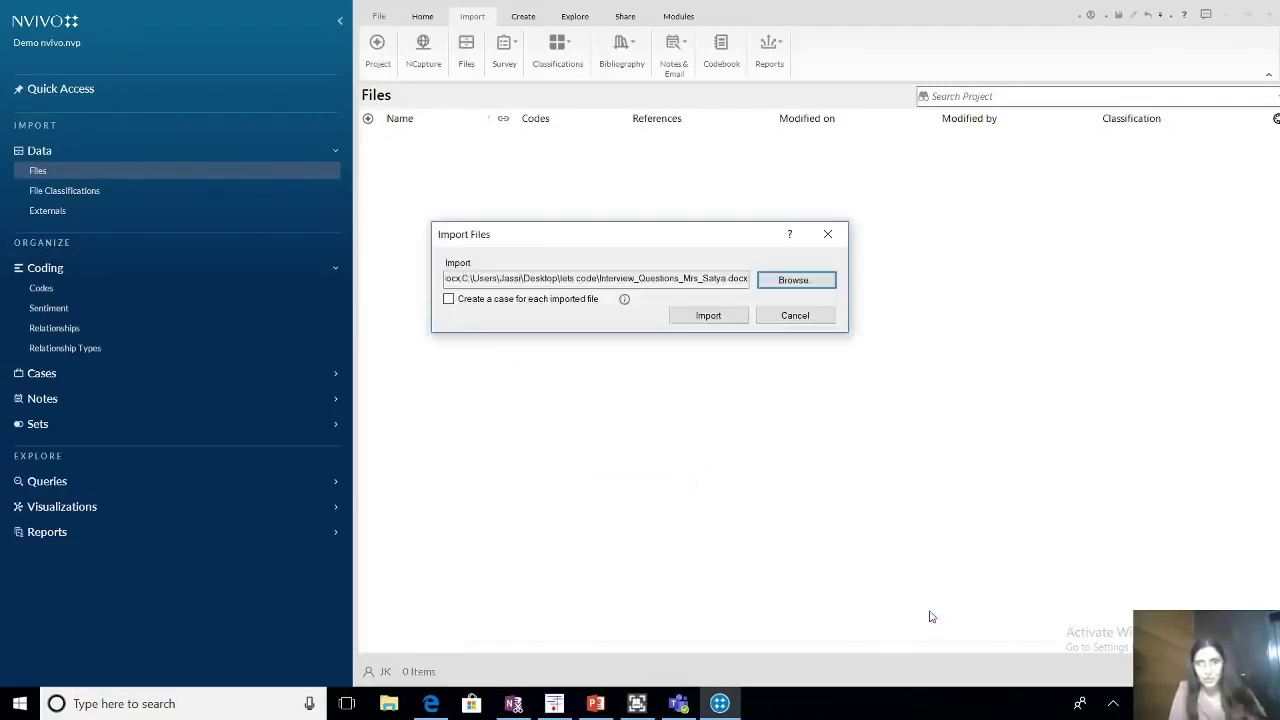
click(717, 318)
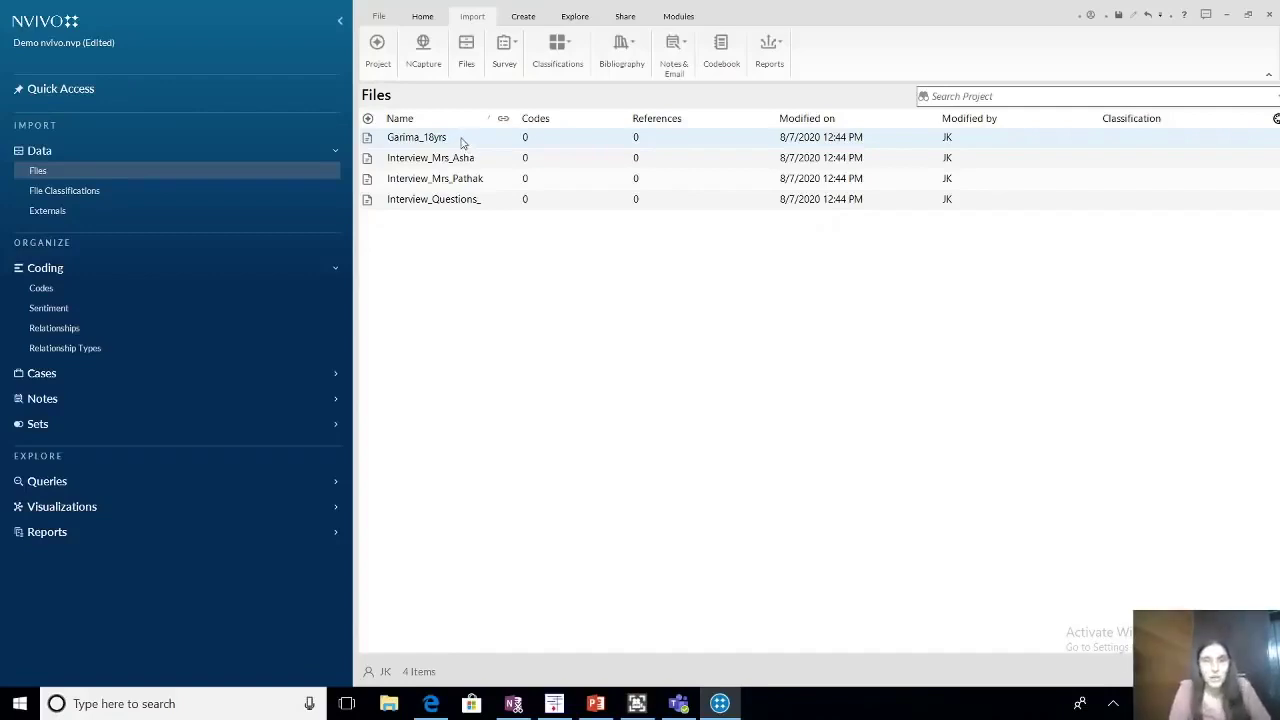
Open the first imported interview transcript and look through its questions and answers down to the end and back to the beginning.
click(461, 142)
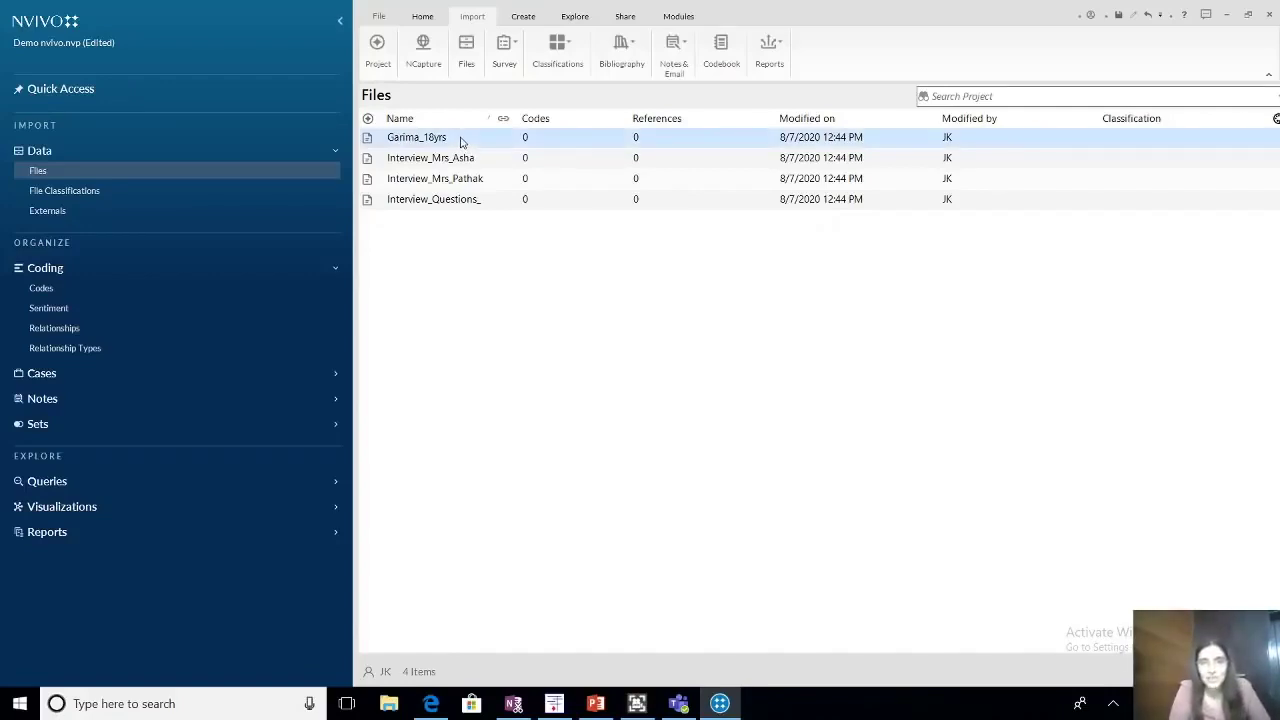
double_click(460, 138)
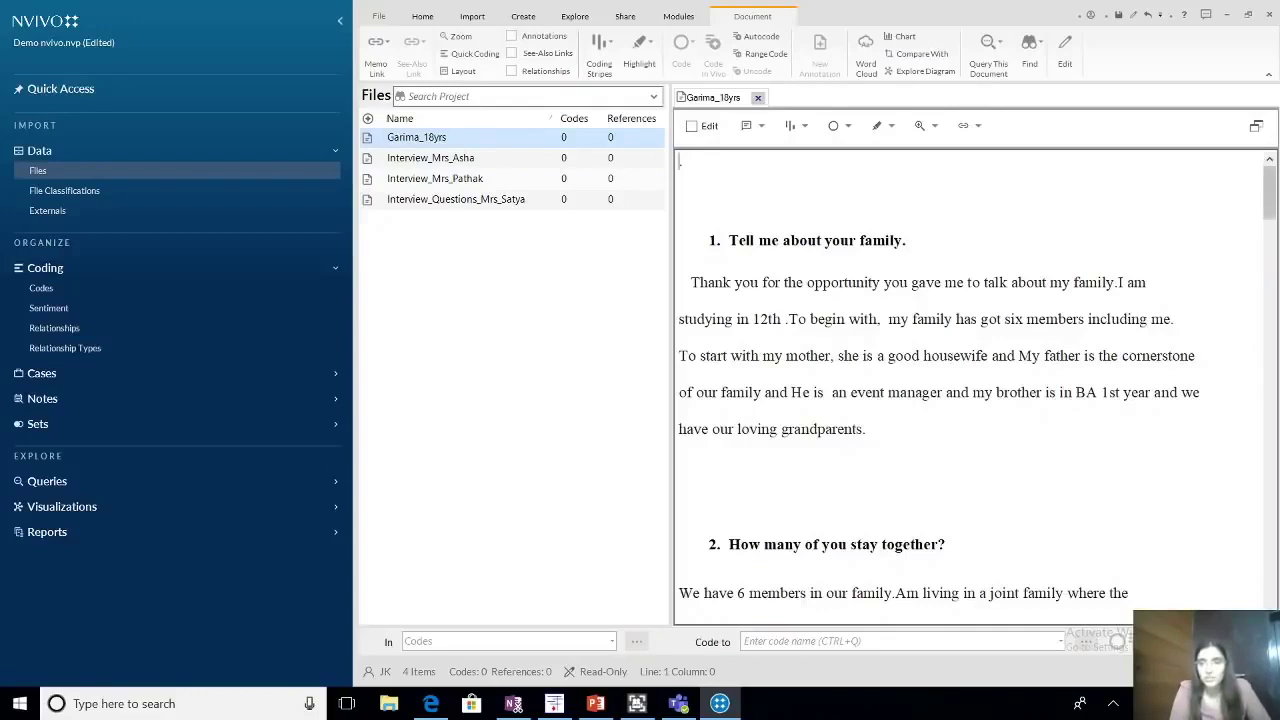
scroll(978, 420, down, 3)
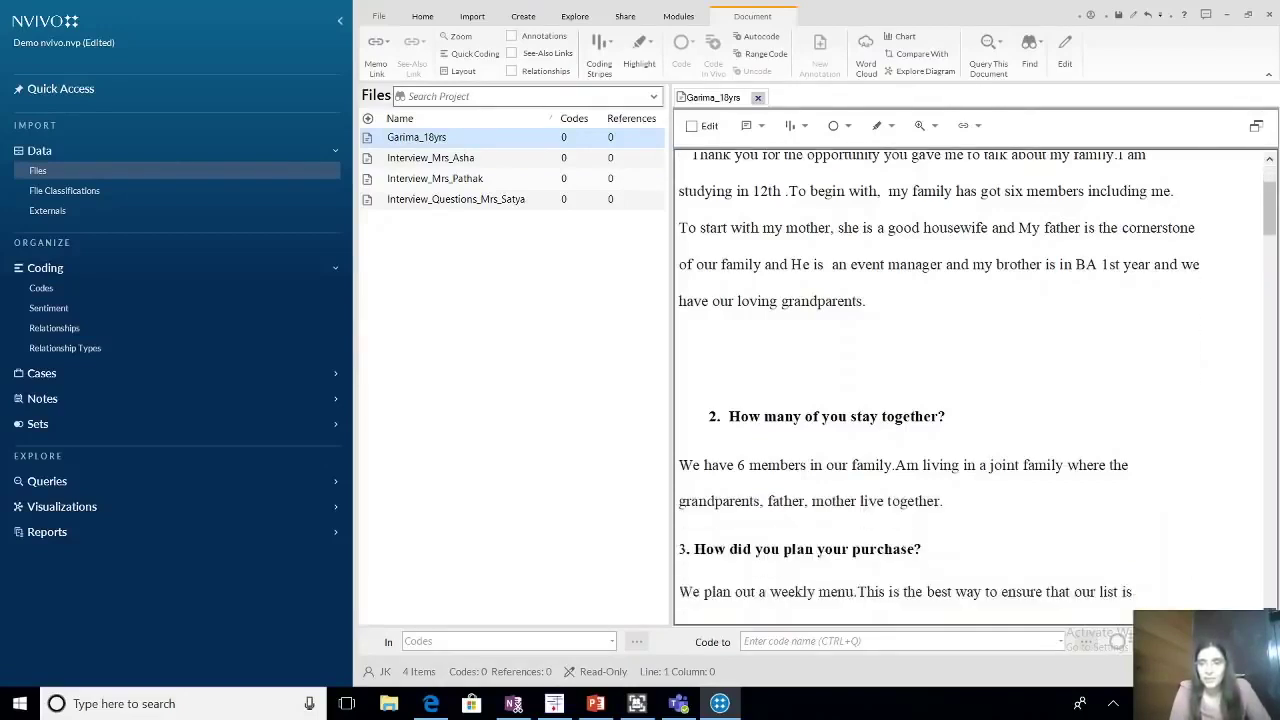
scroll(978, 420, down, 4)
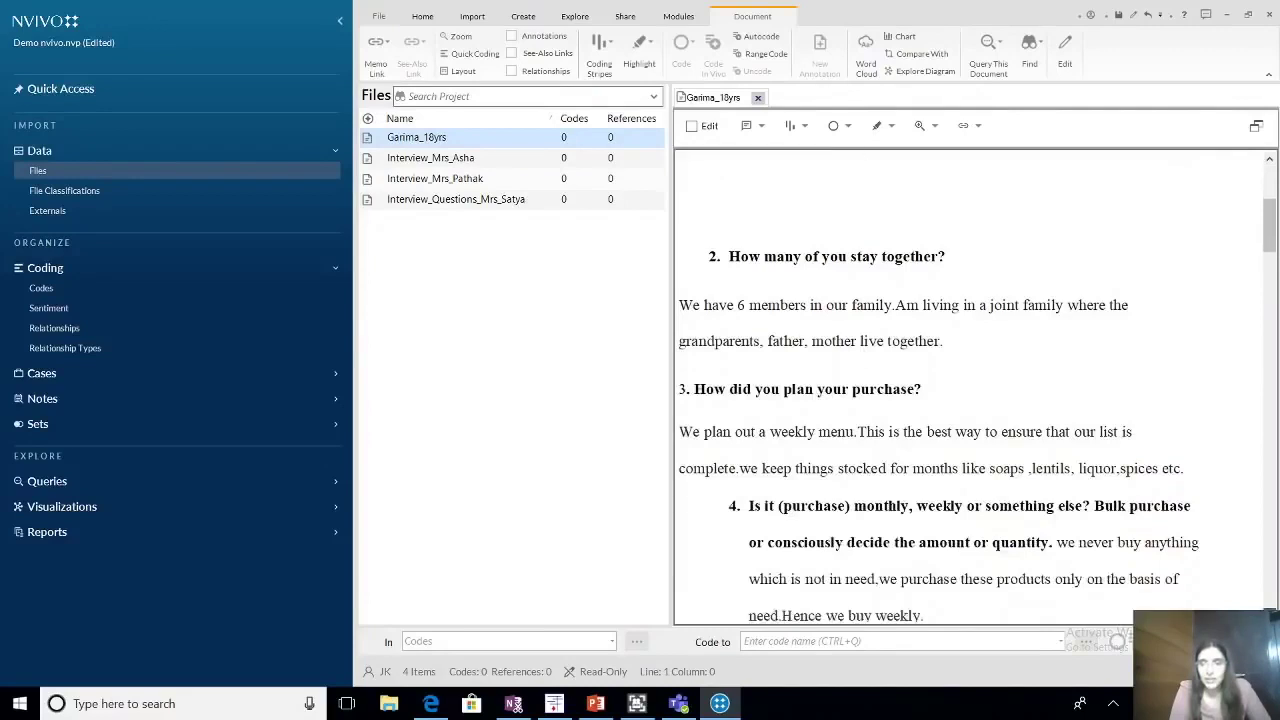
scroll(978, 420, down, 4)
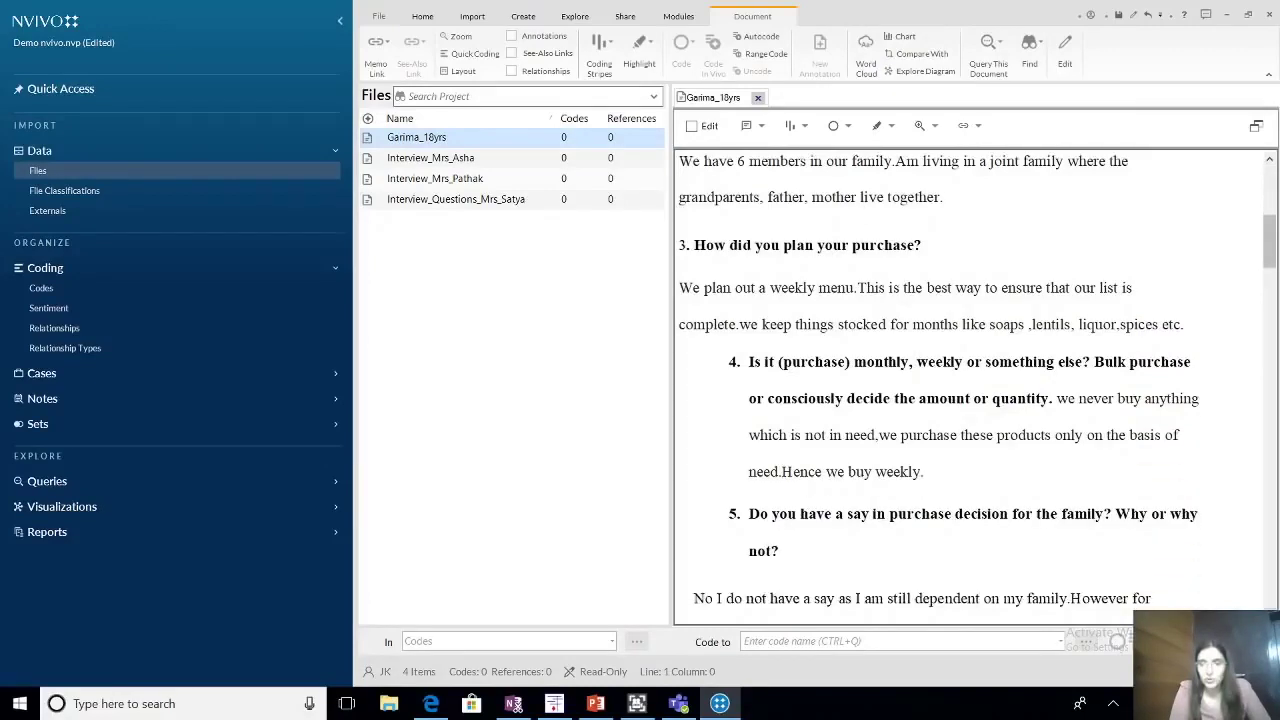
scroll(978, 420, down, 2)
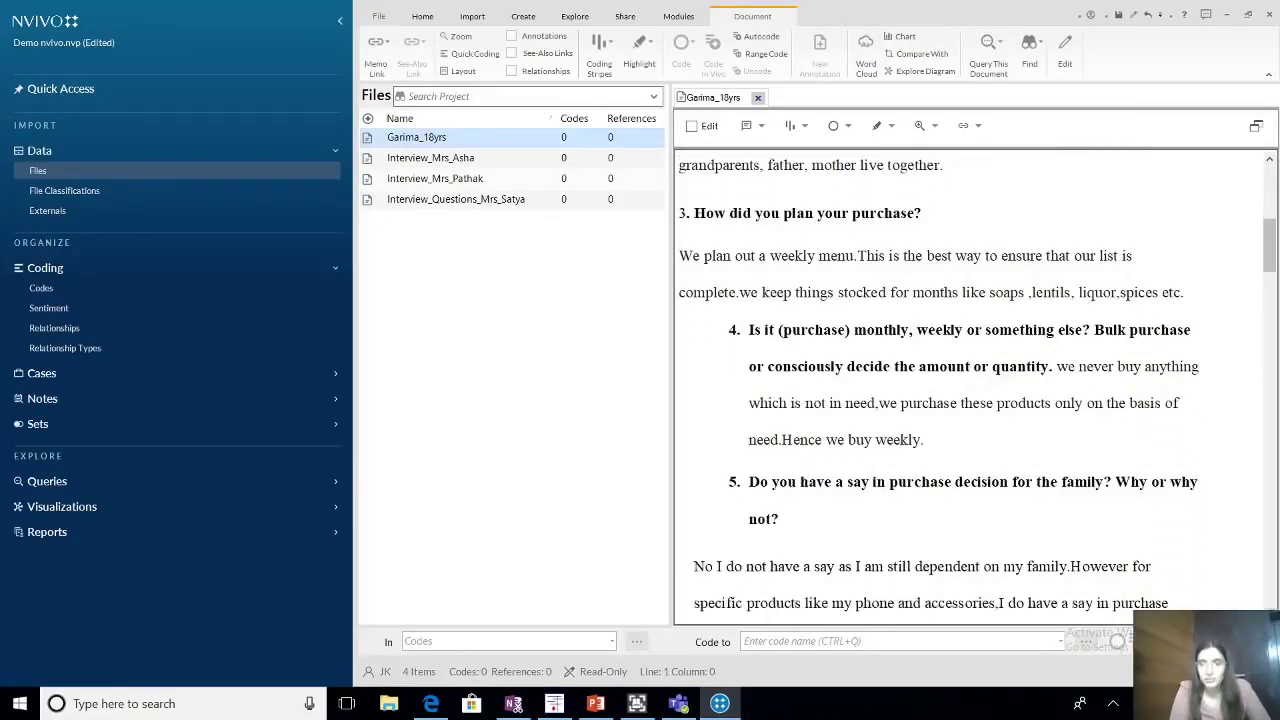
click(1274, 597)
click(1274, 597)
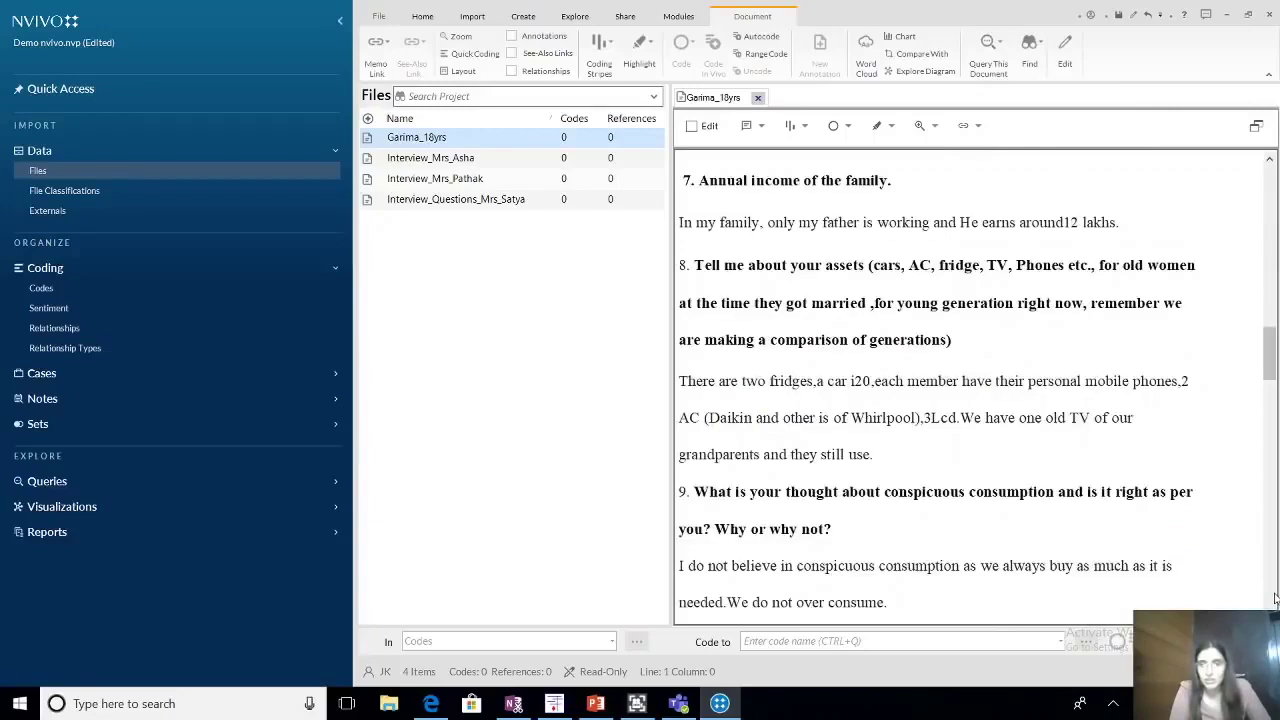
click(1274, 597)
click(1274, 597)
click(1274, 597)
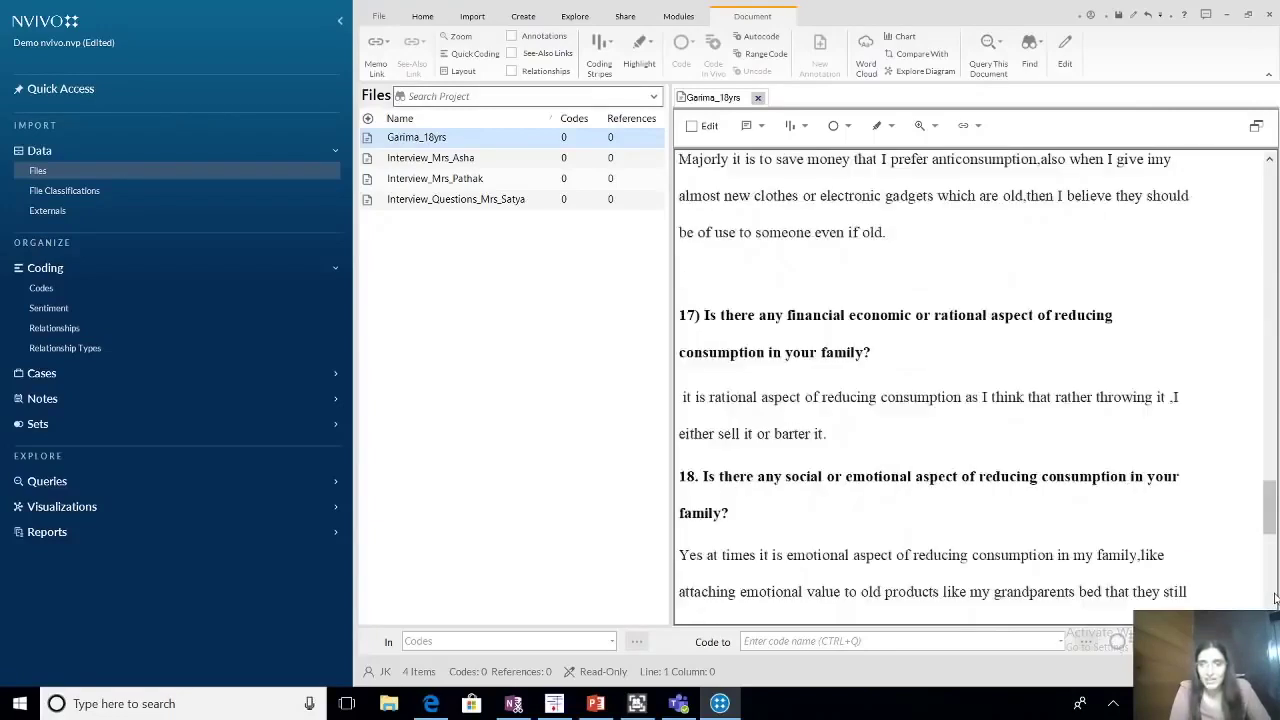
click(1274, 597)
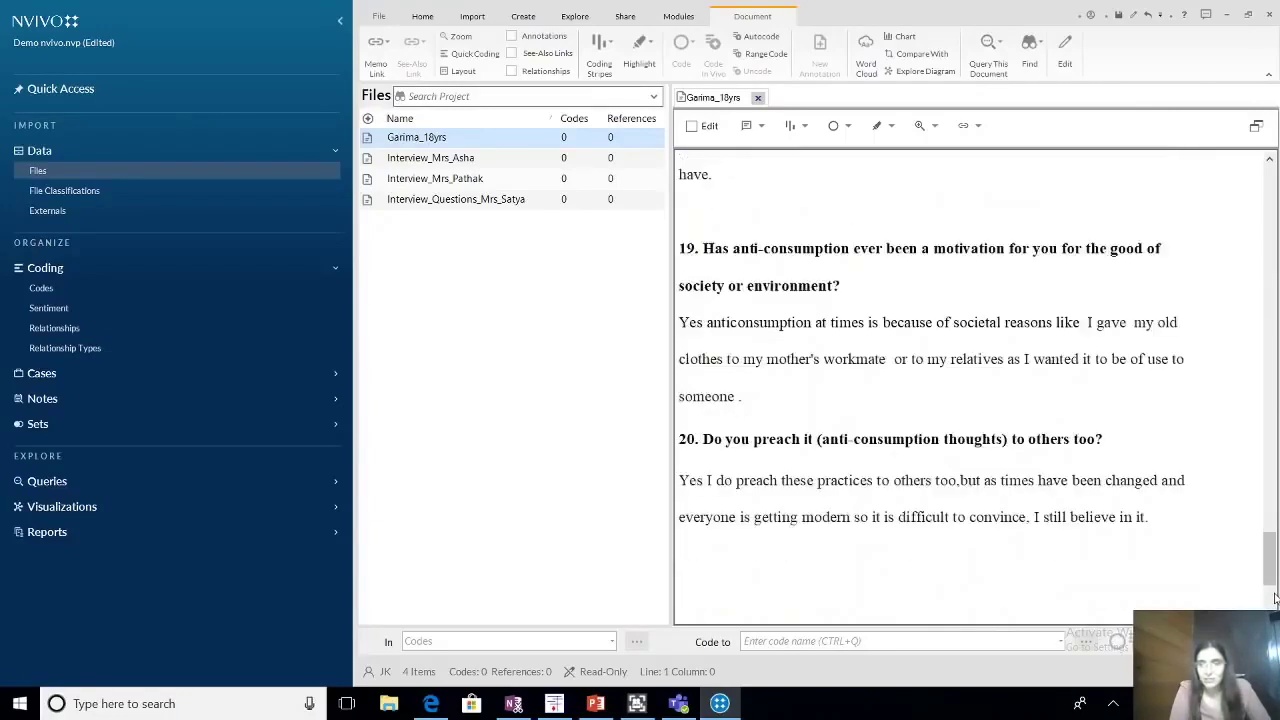
click(1267, 198)
click(1267, 198)
click(1267, 198)
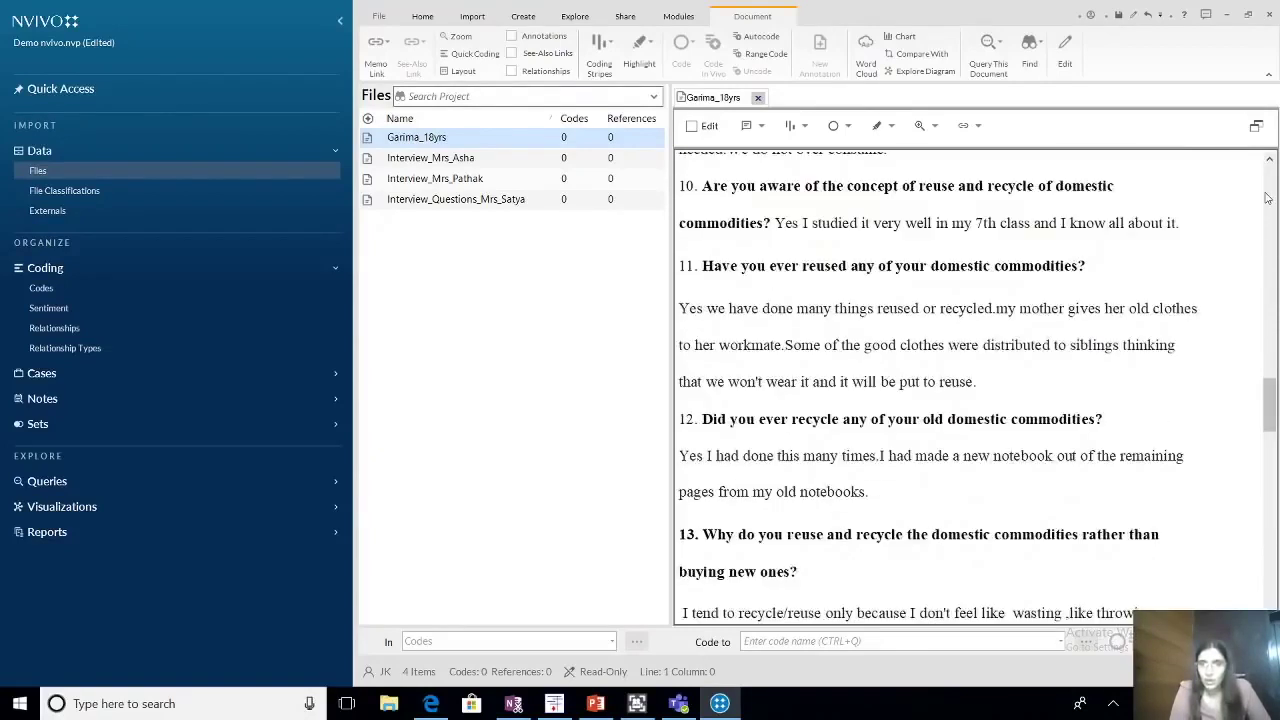
click(1267, 198)
click(1267, 198)
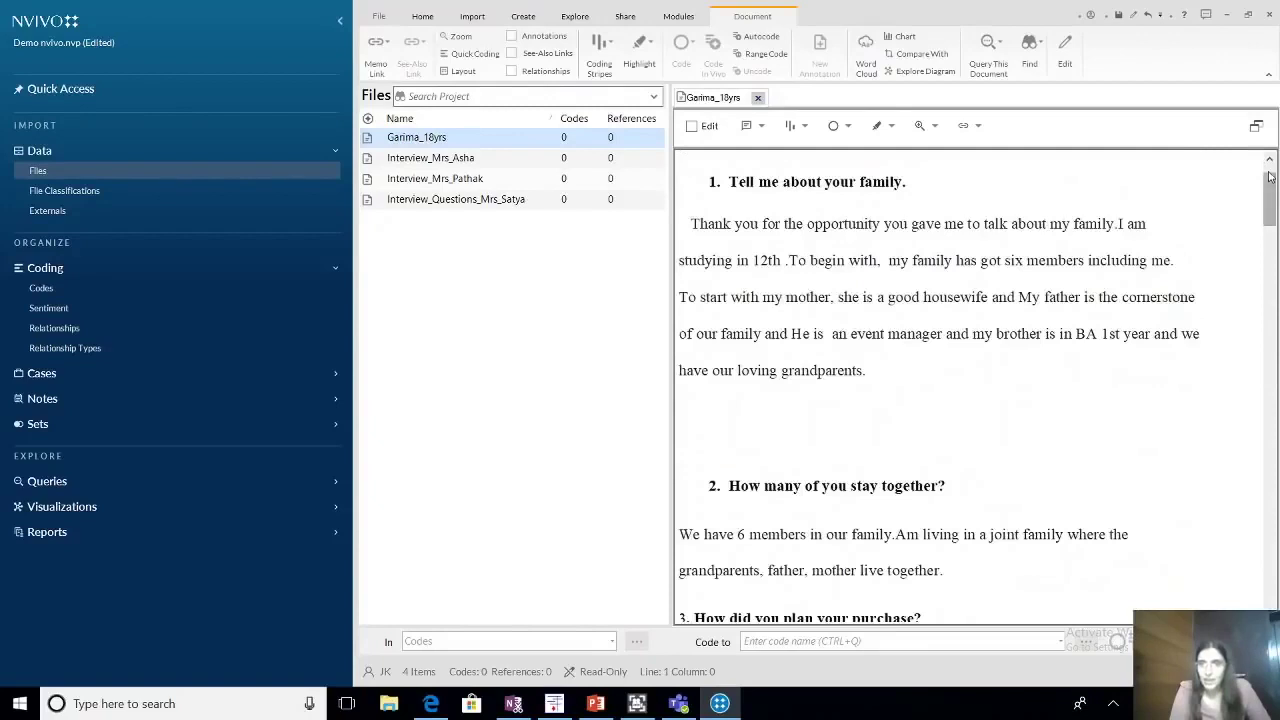
click(1267, 198)
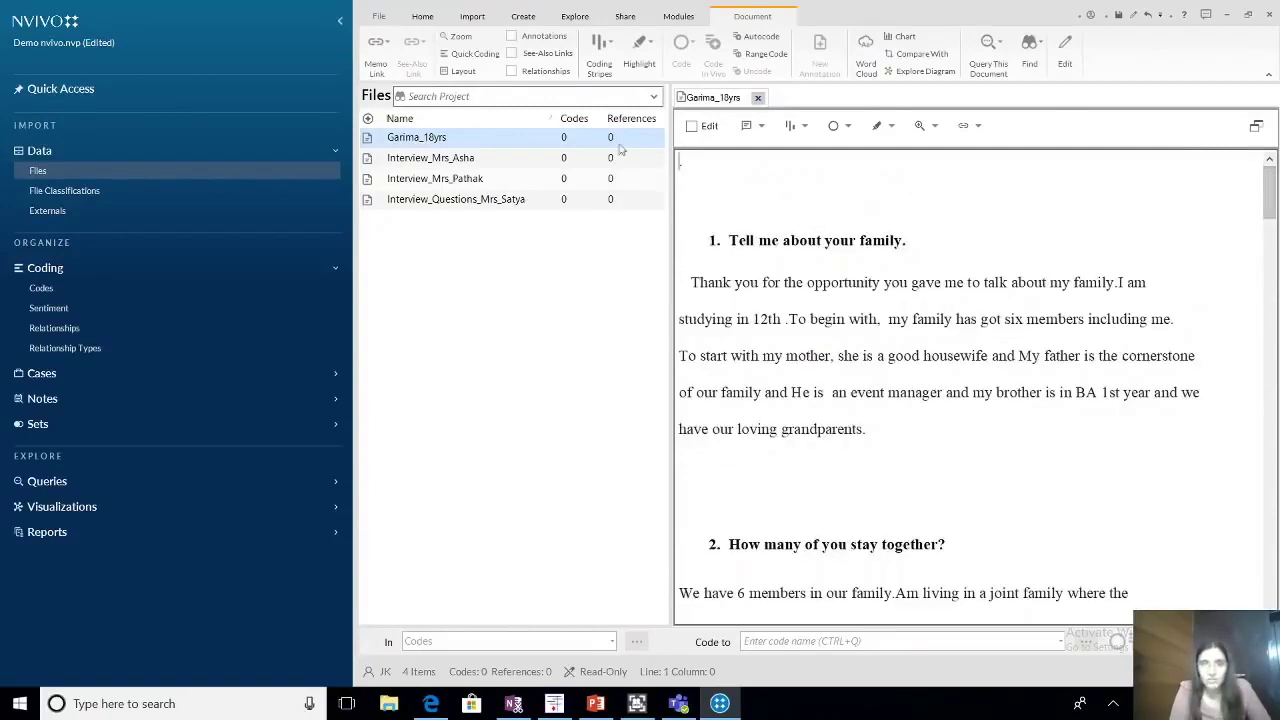
Open the second and third imported interview transcripts to view their questions and answers.
click(469, 162)
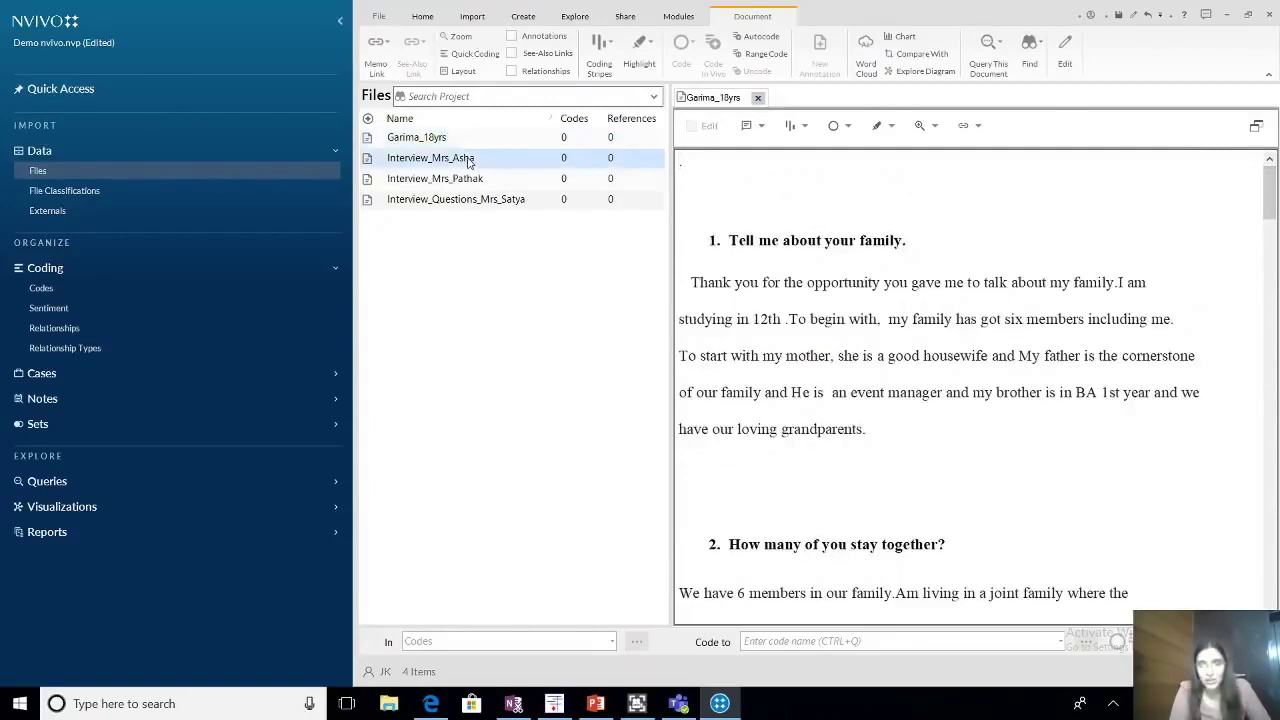
double_click(468, 159)
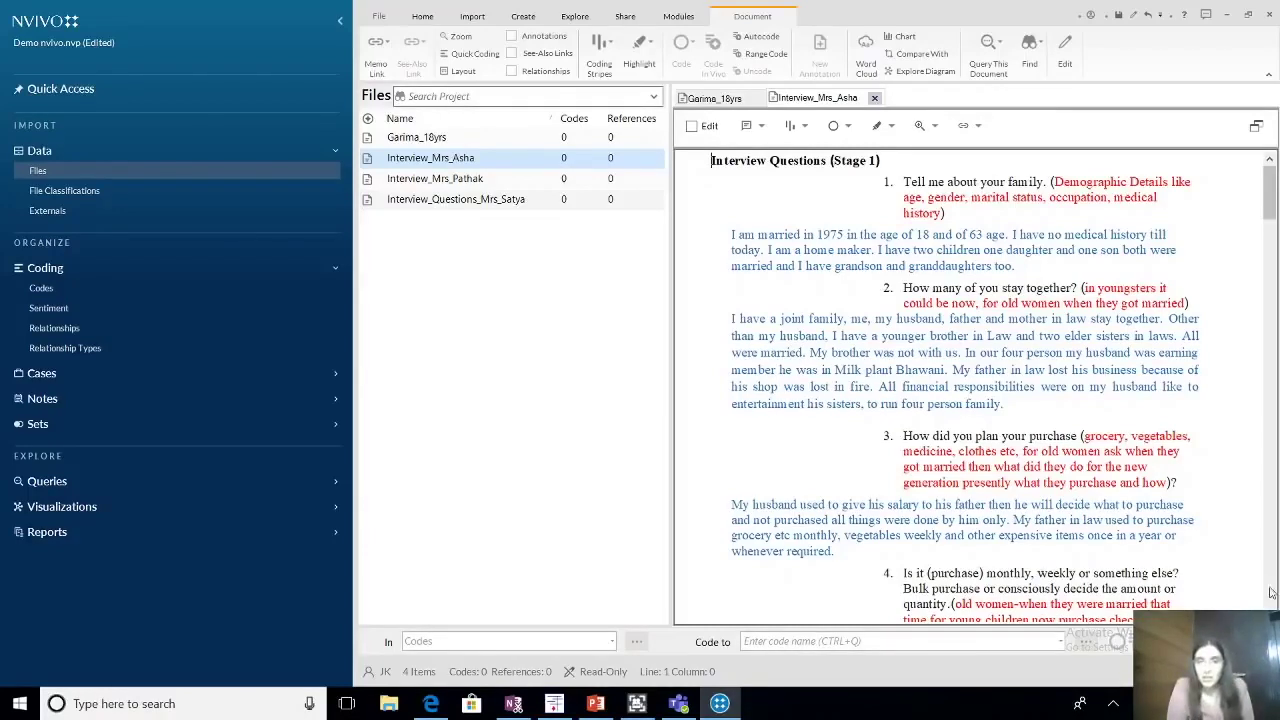
click(480, 178)
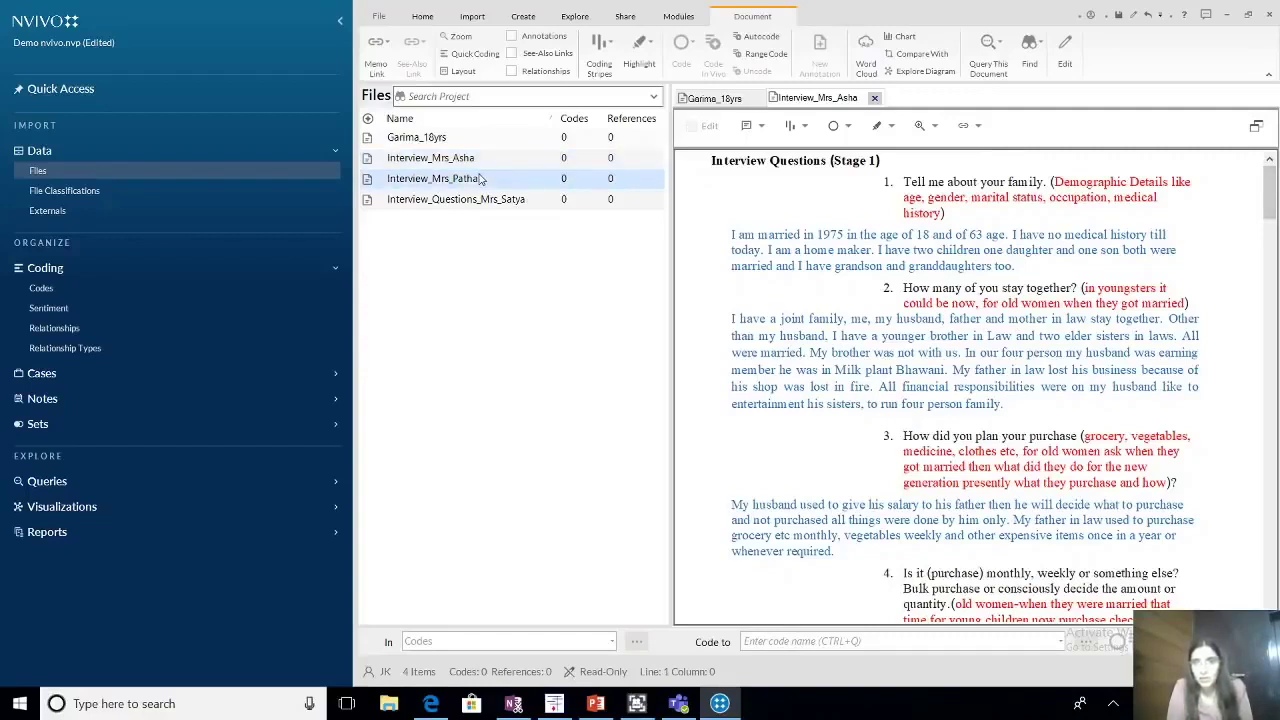
double_click(480, 178)
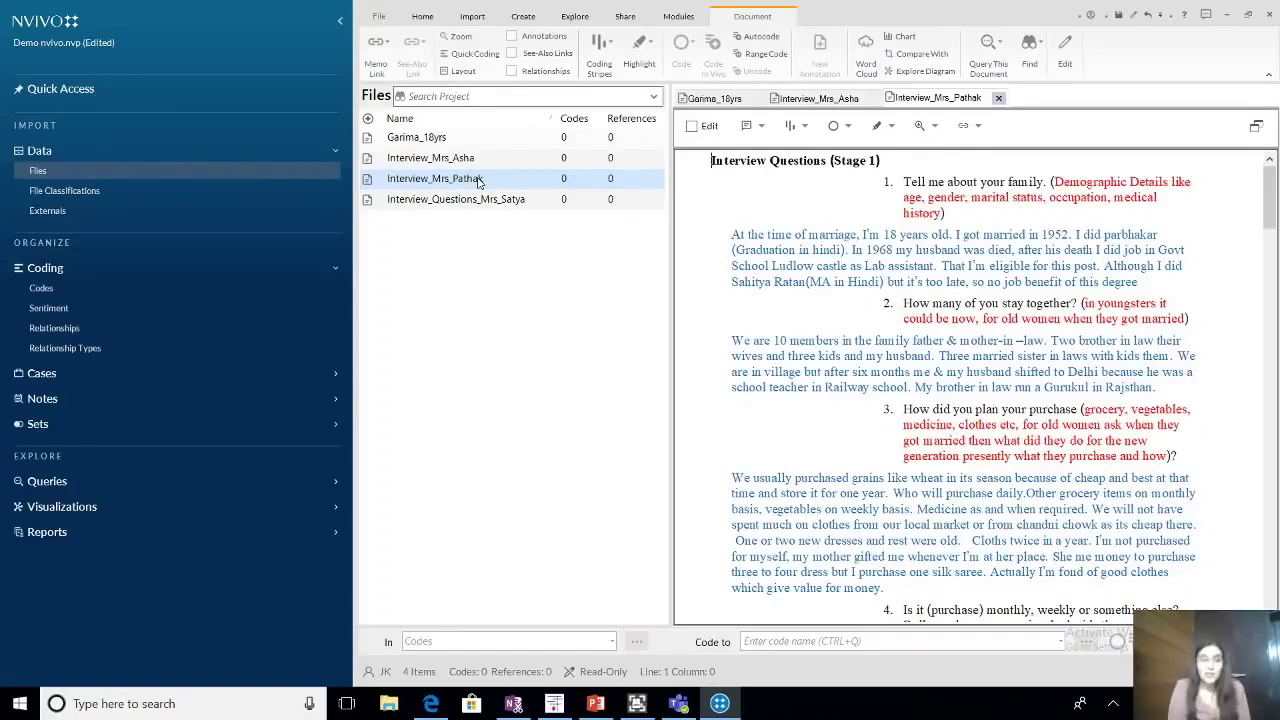
click(446, 143)
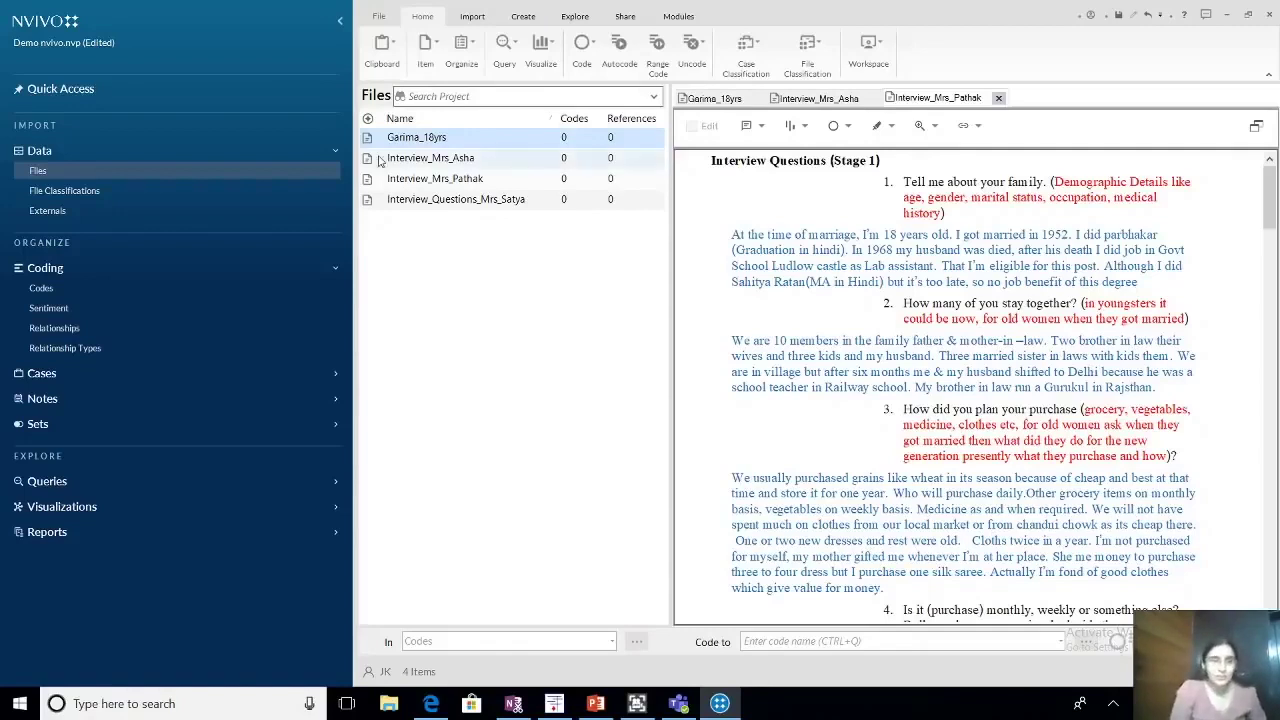
Dismiss the Codes introduction page and create a new top-level code named money.
click(63, 292)
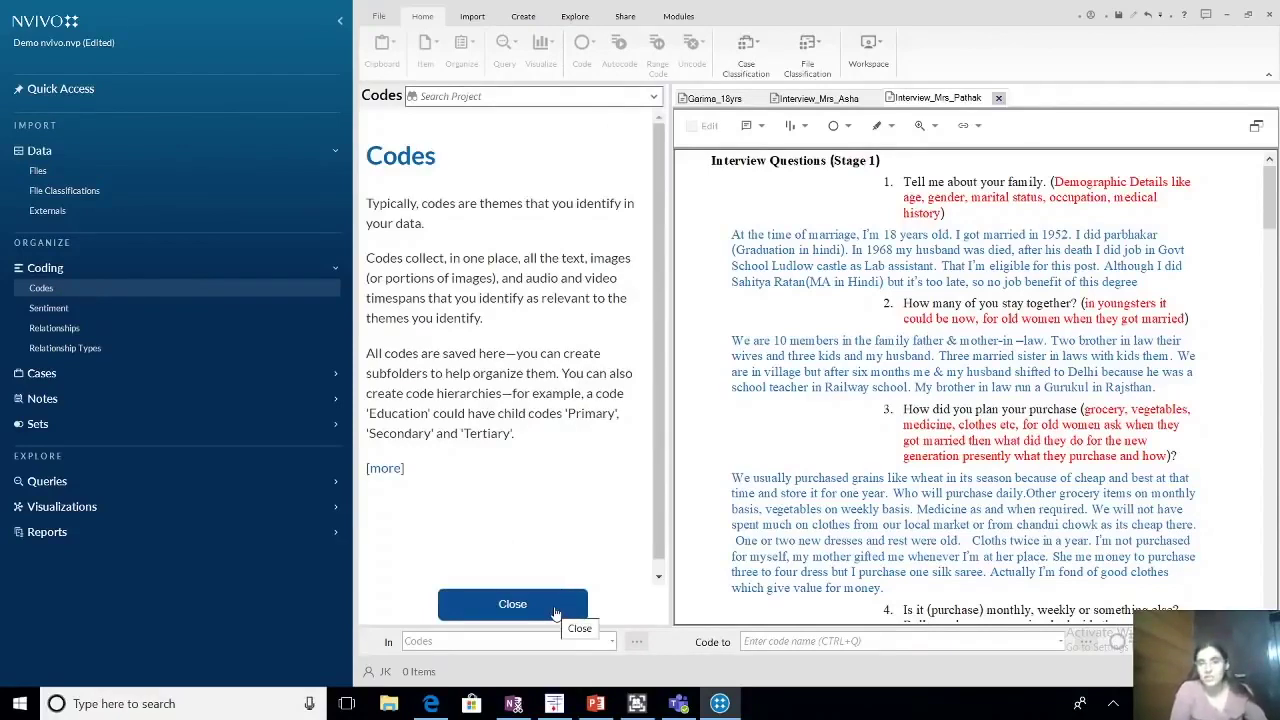
click(512, 604)
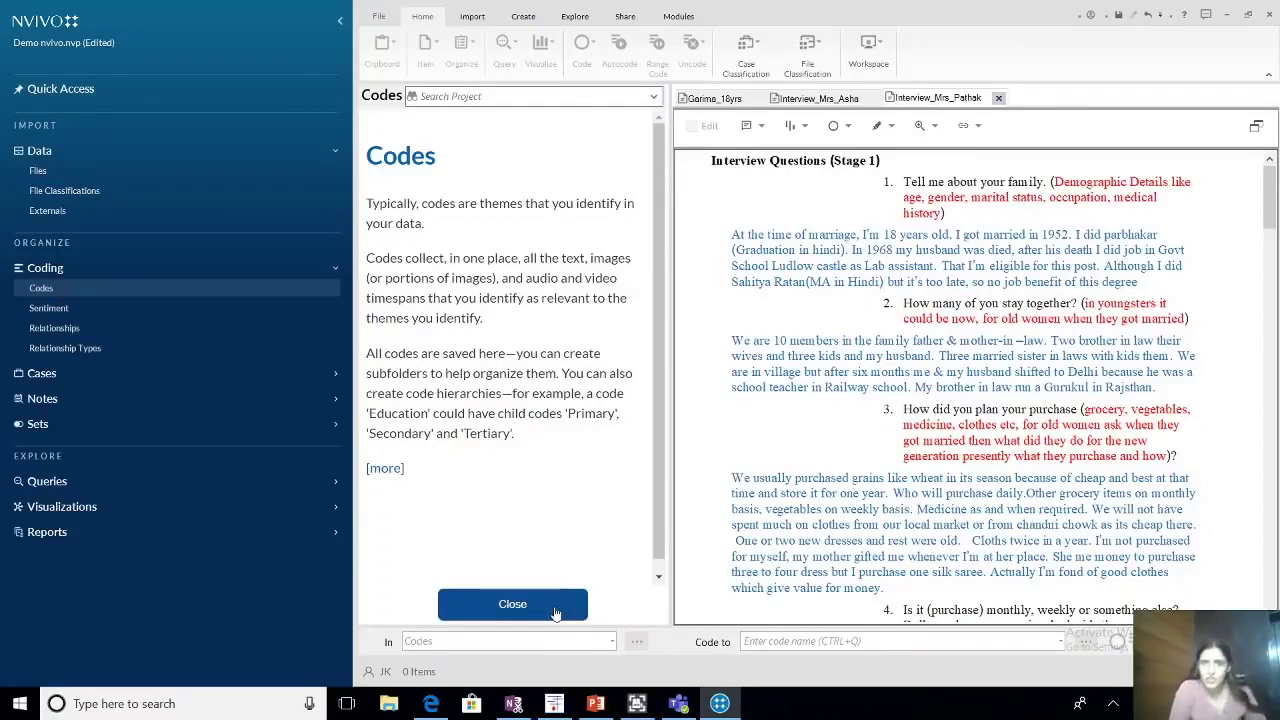
right_click(229, 291)
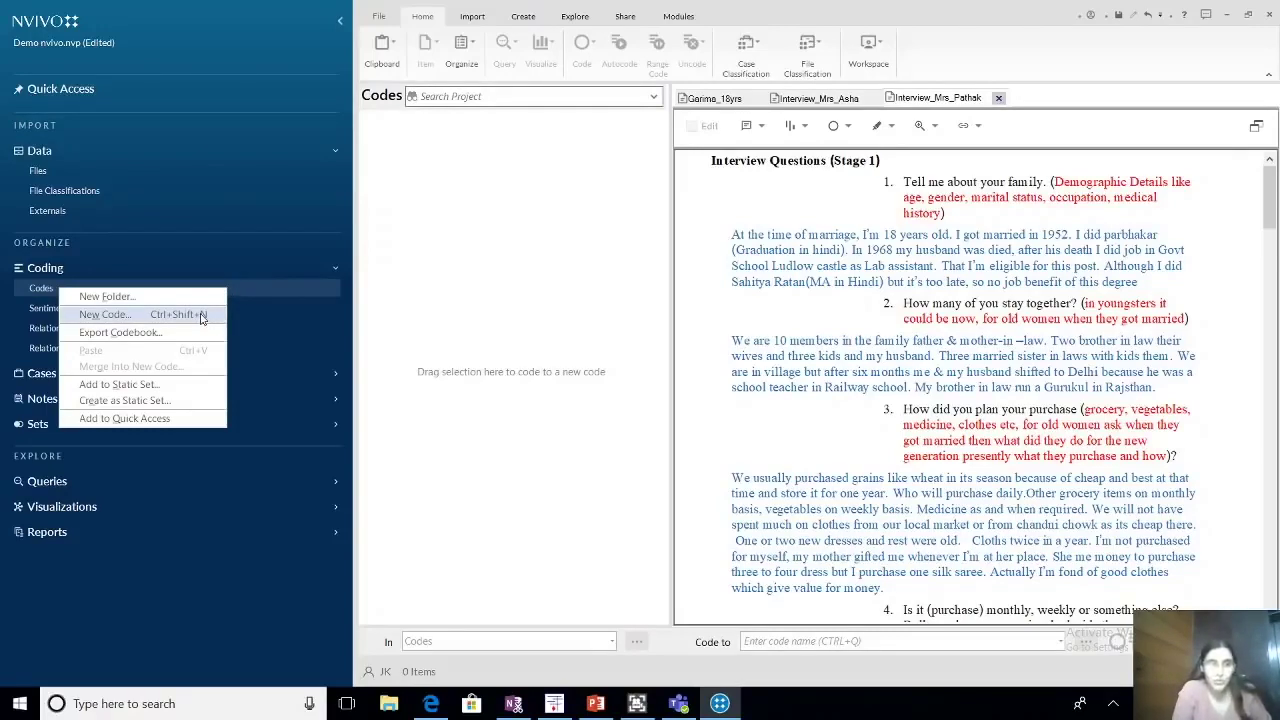
click(105, 314)
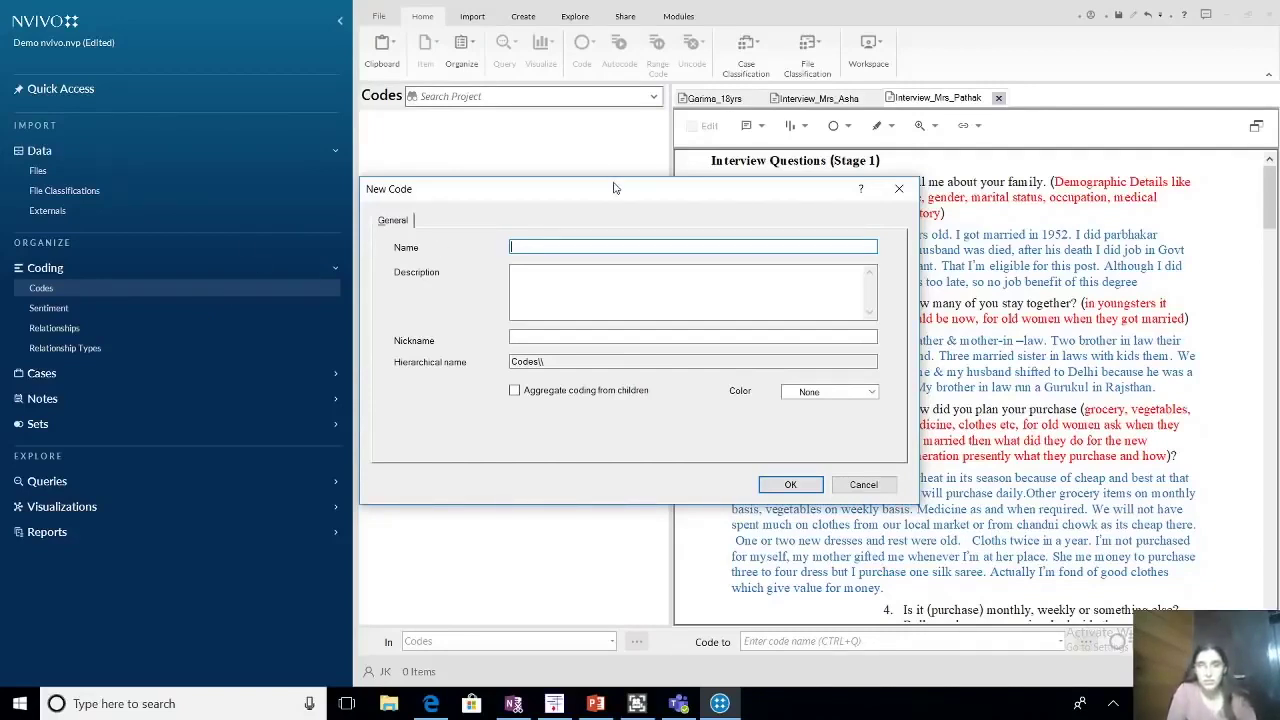
drag(615, 188, 531, 198)
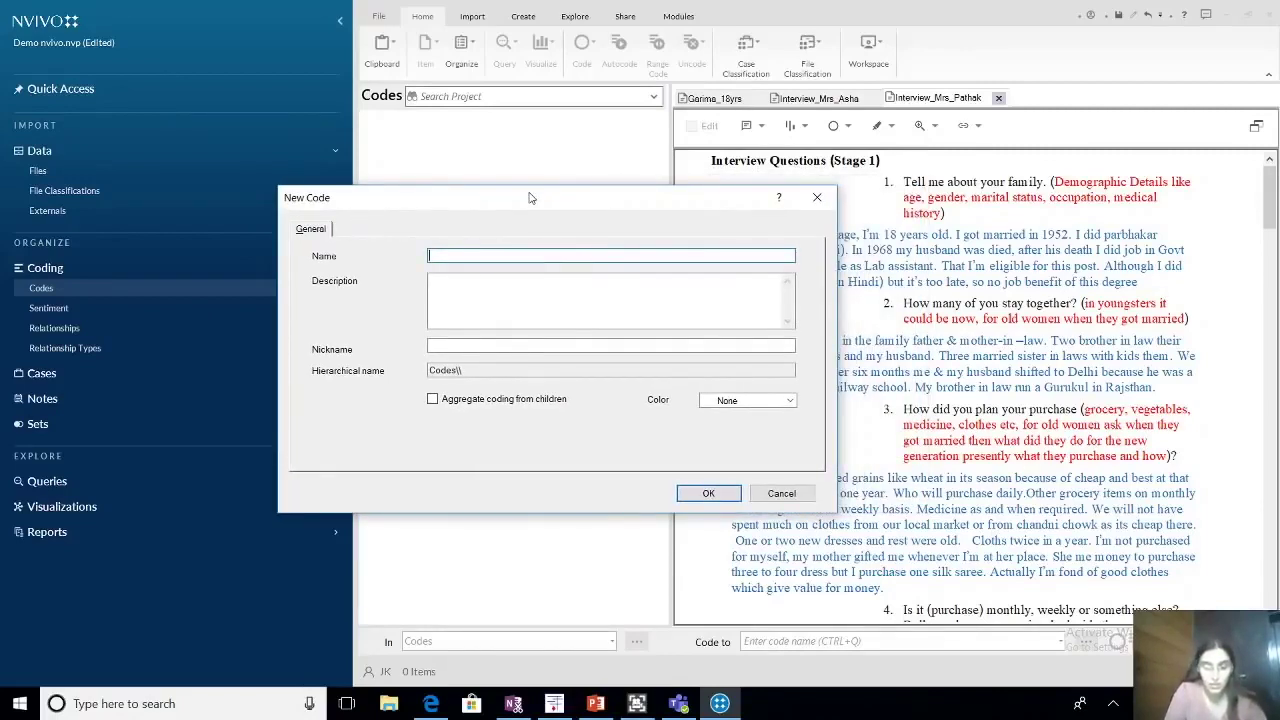
text(money)
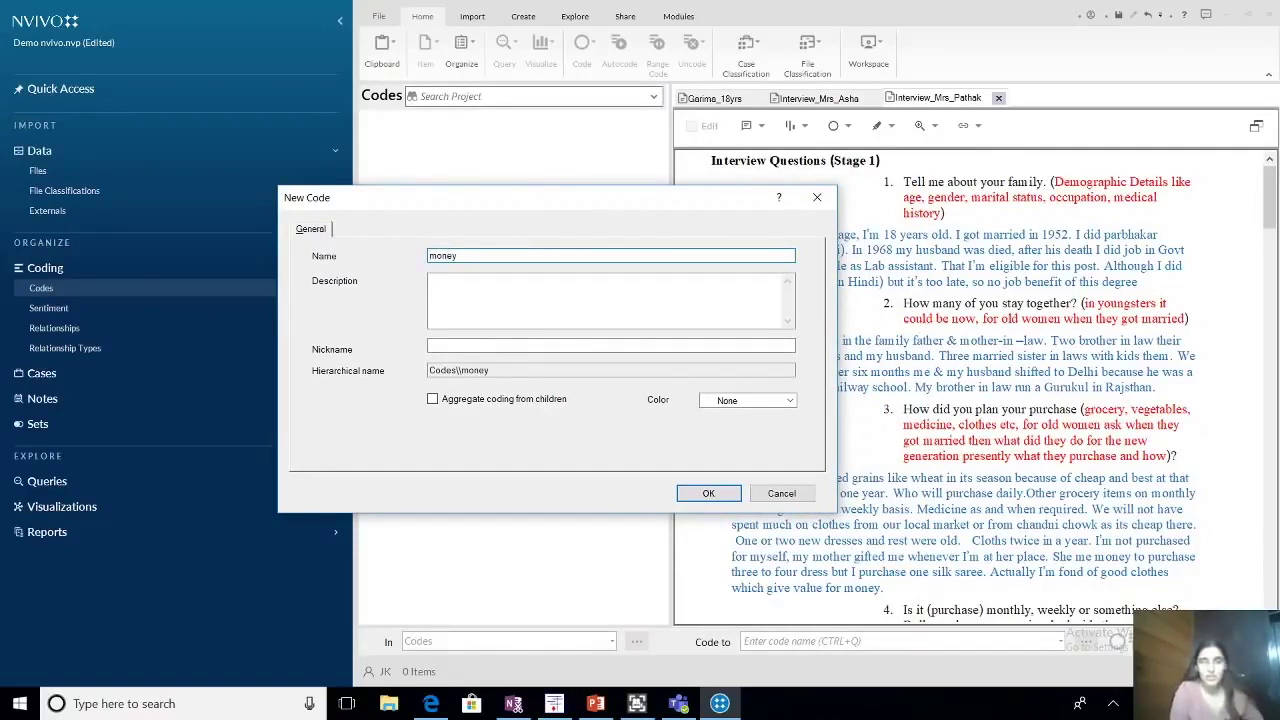
click(708, 494)
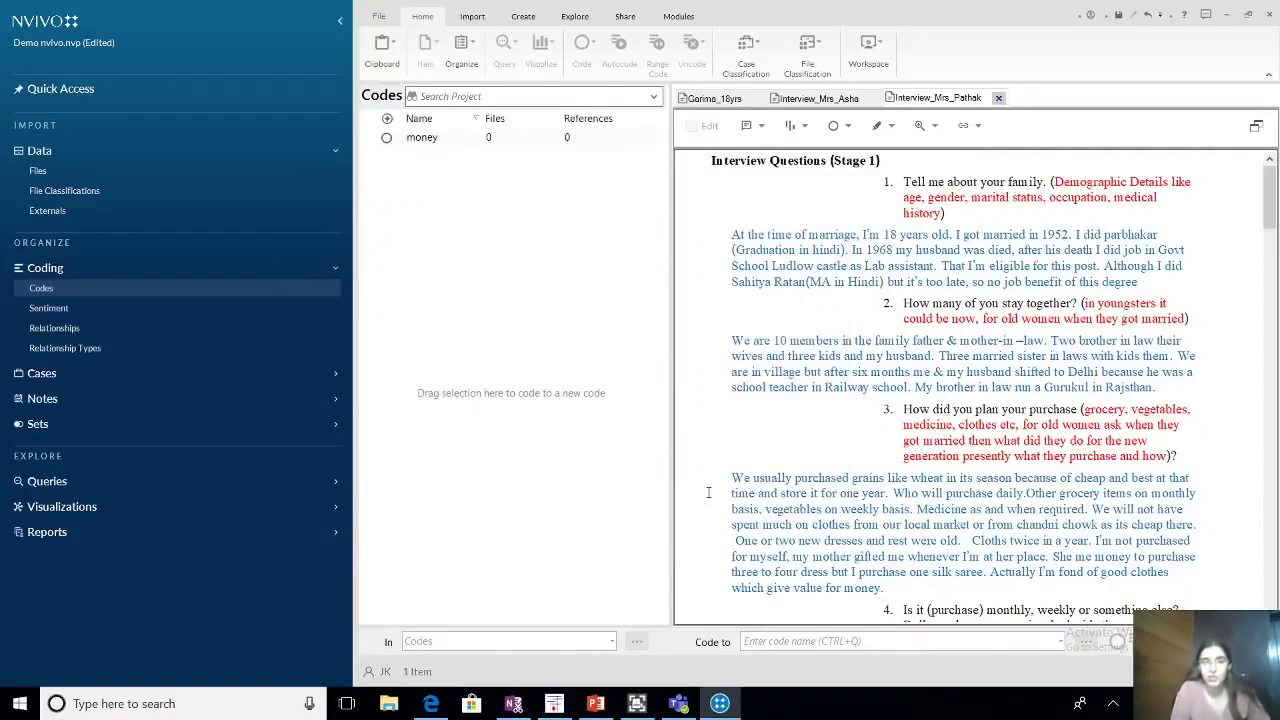
click(433, 140)
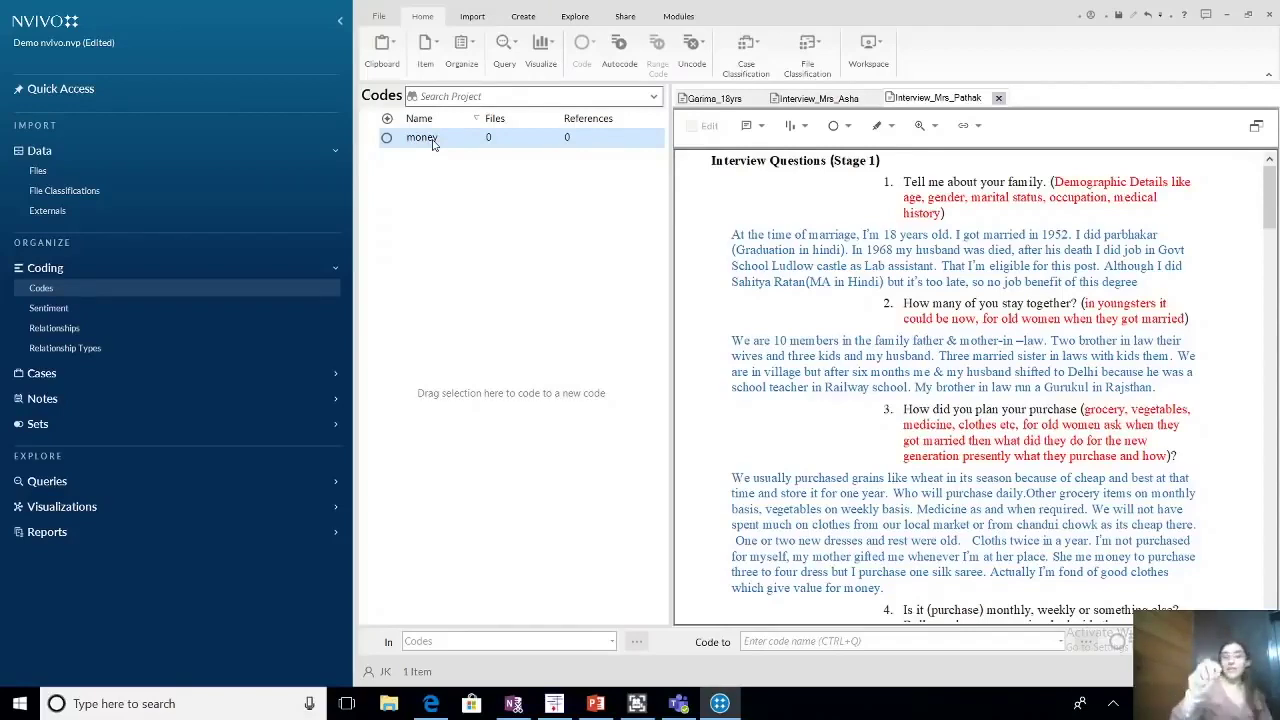
click(938, 250)
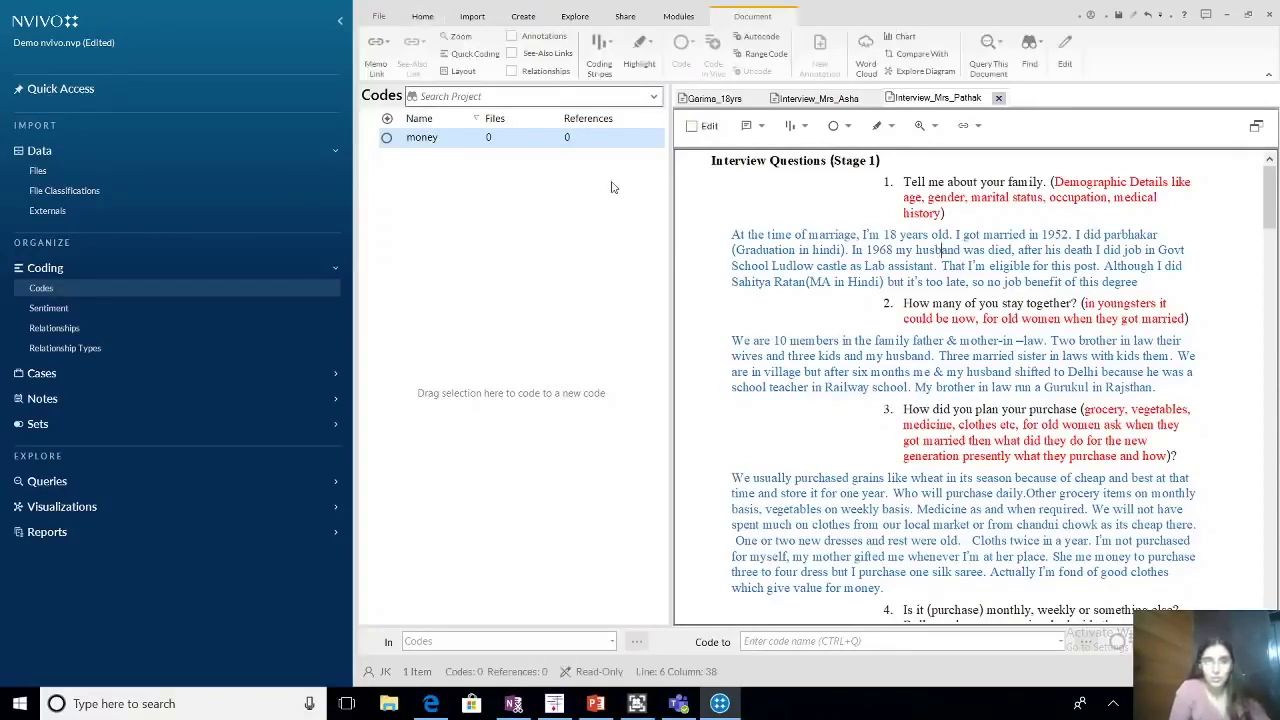
click(430, 146)
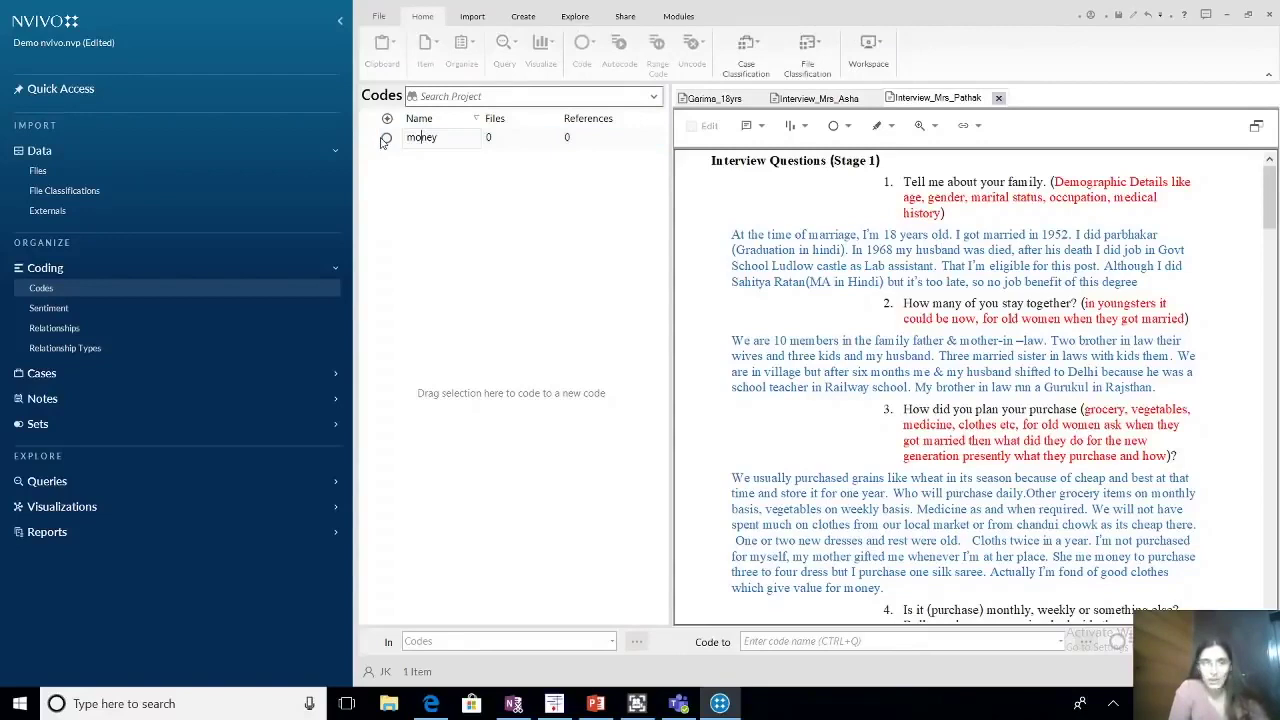
Return to the first interview transcript in the project files and read through its answers down to question 15 about value for money.
click(40, 172)
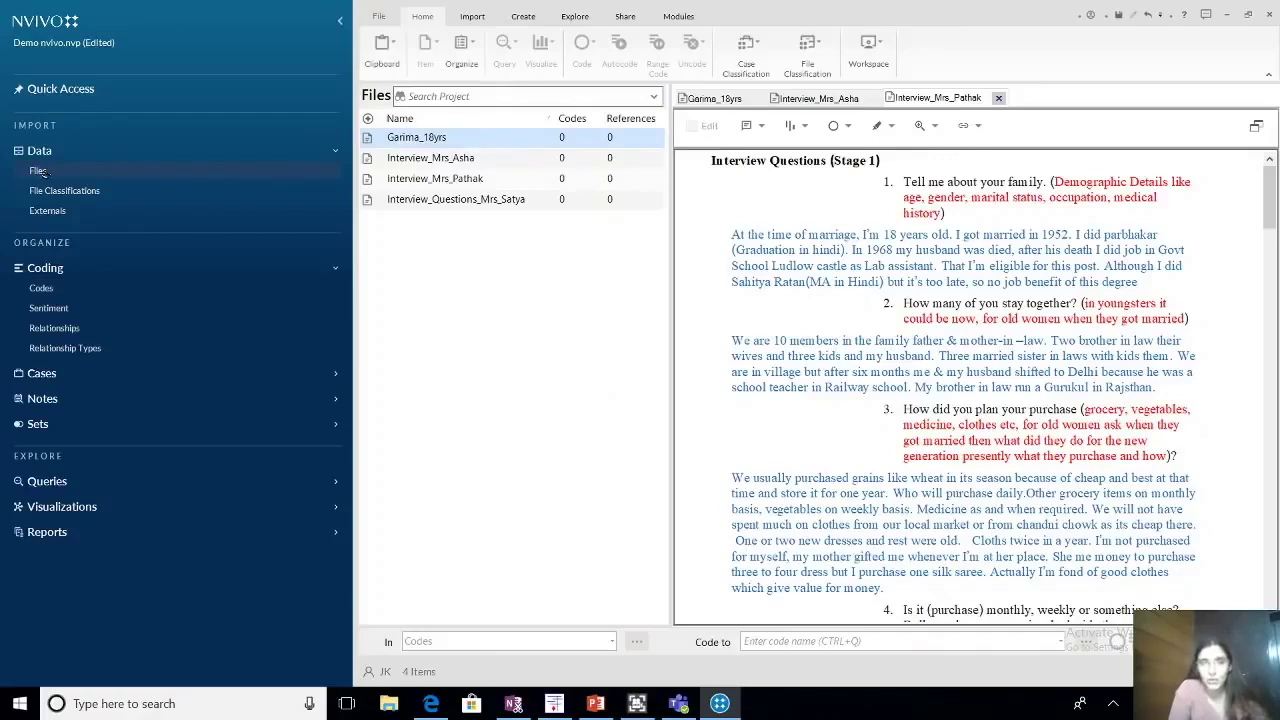
click(420, 143)
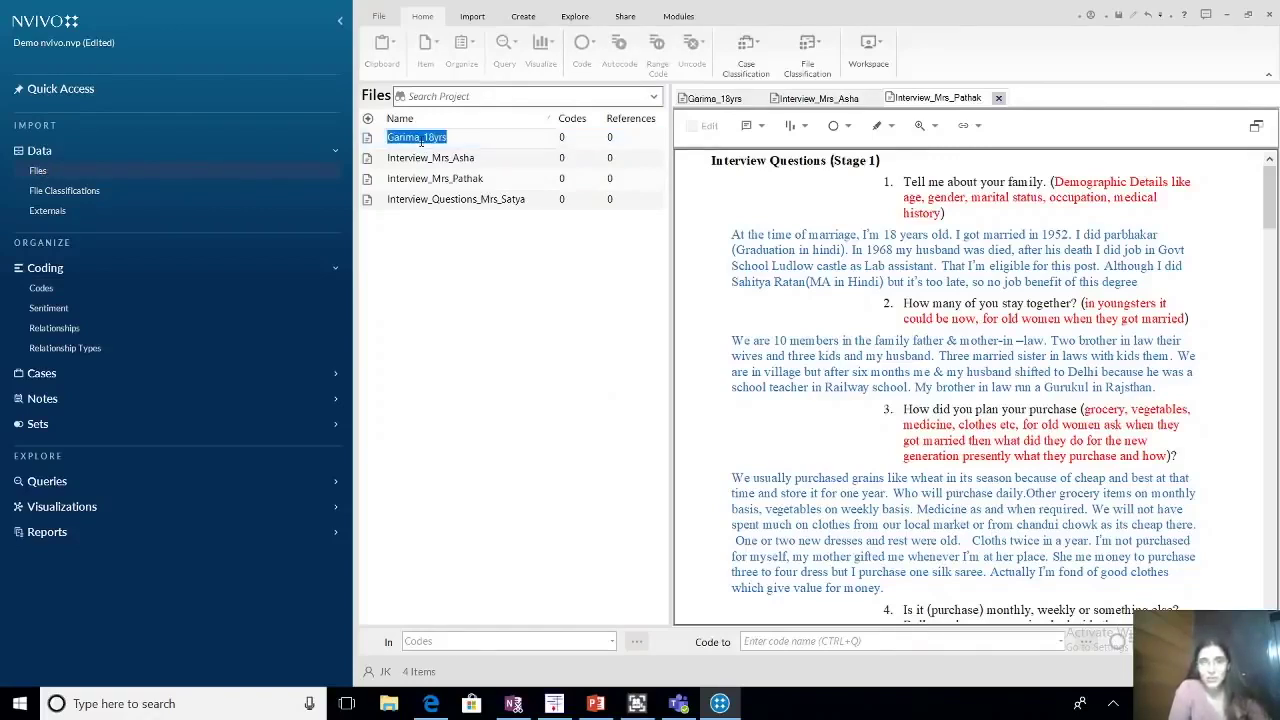
click(370, 145)
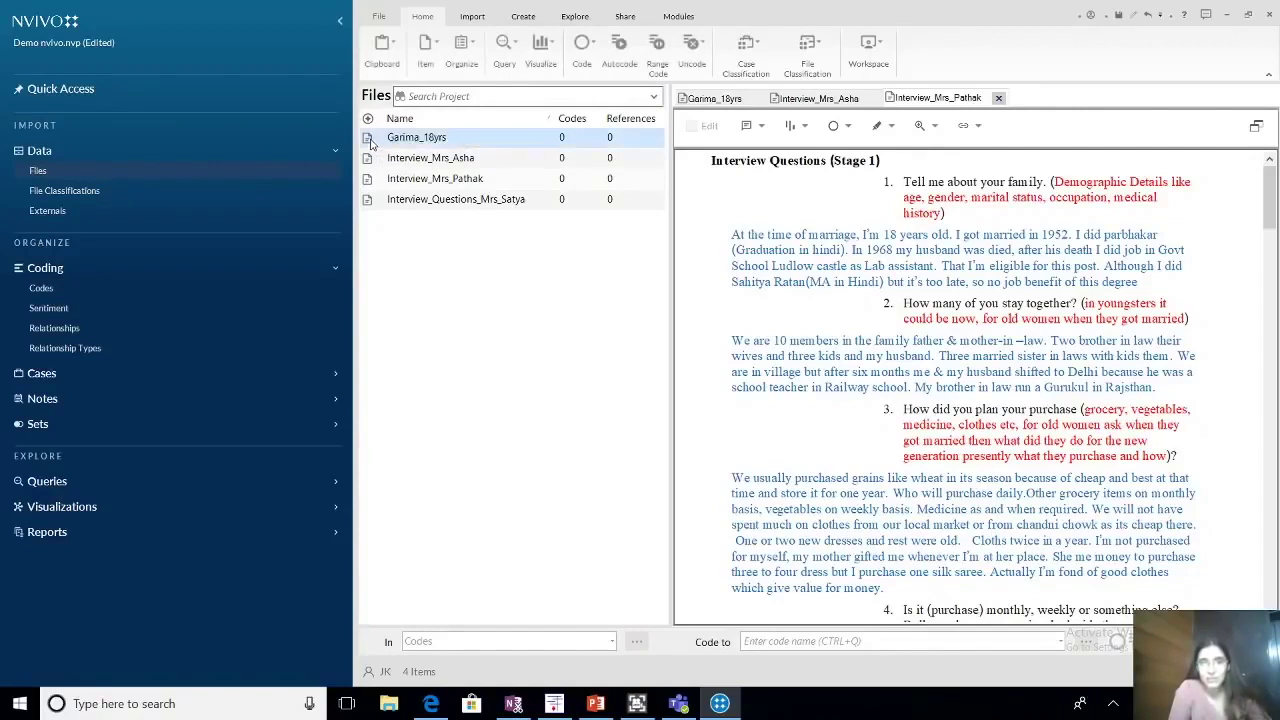
double_click(370, 143)
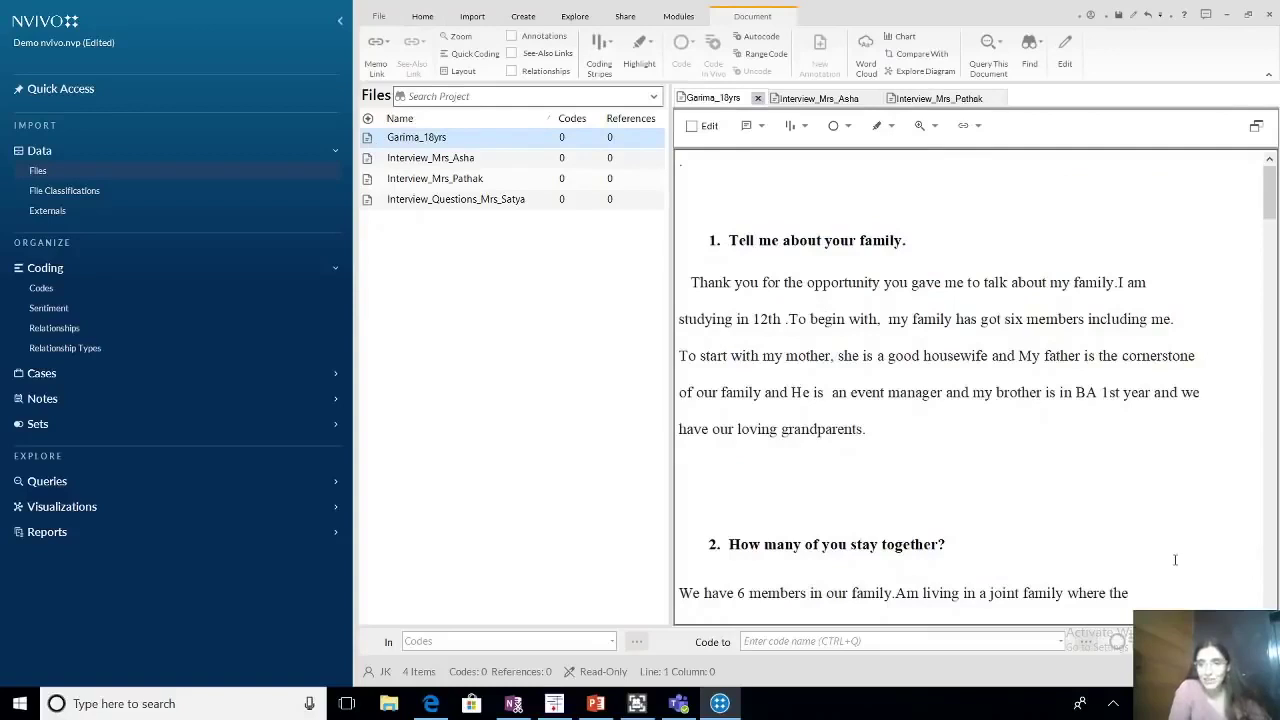
scroll(977, 421, down, 1)
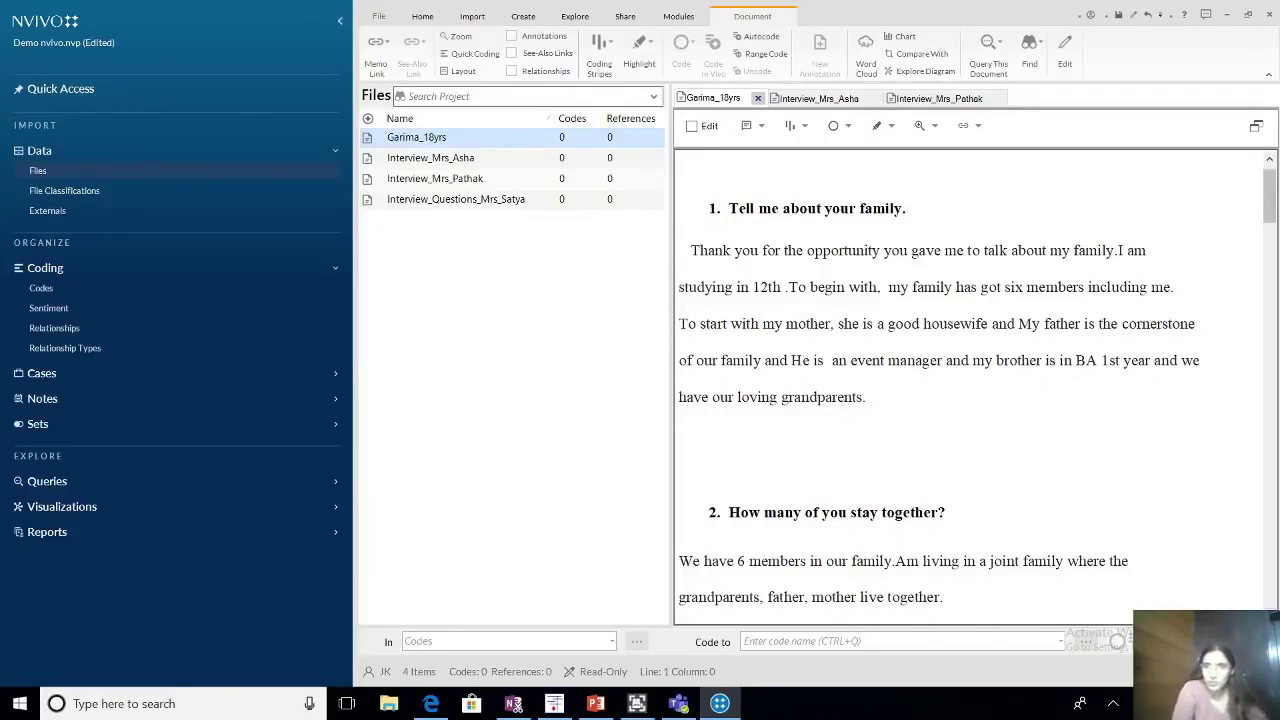
scroll(978, 392, down, 1)
scroll(978, 392, down, 5)
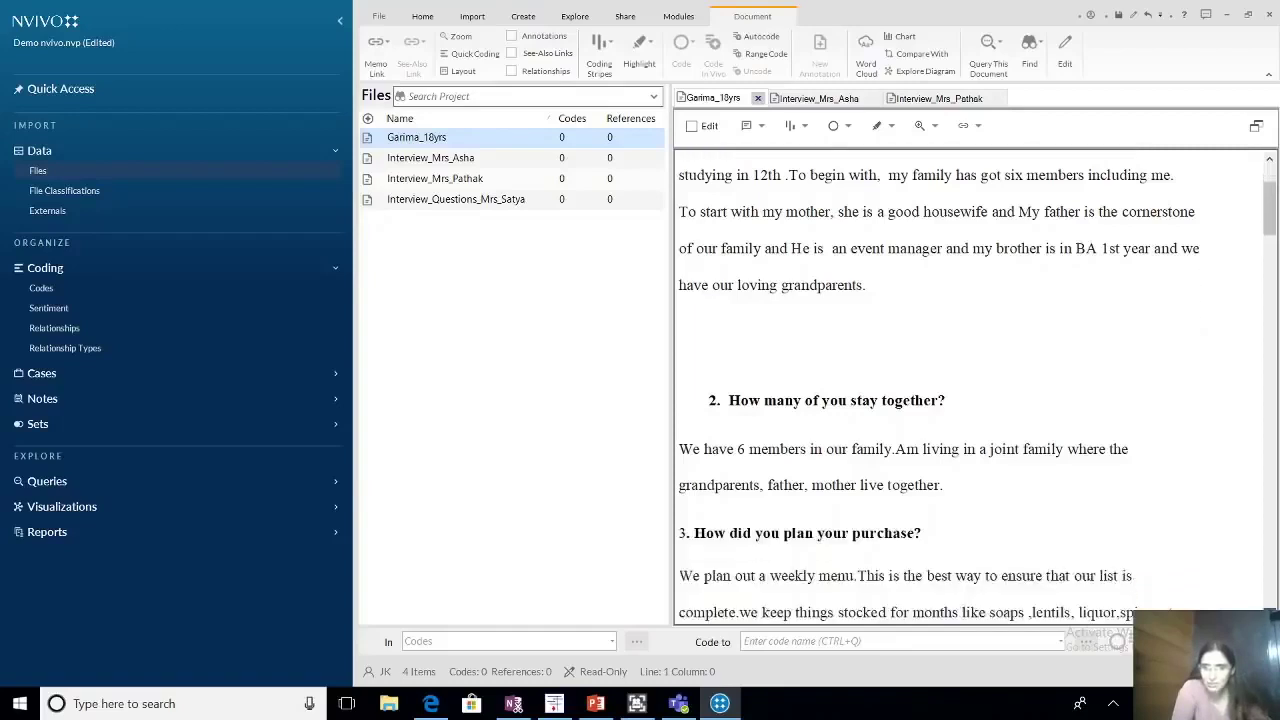
scroll(978, 392, down, 5)
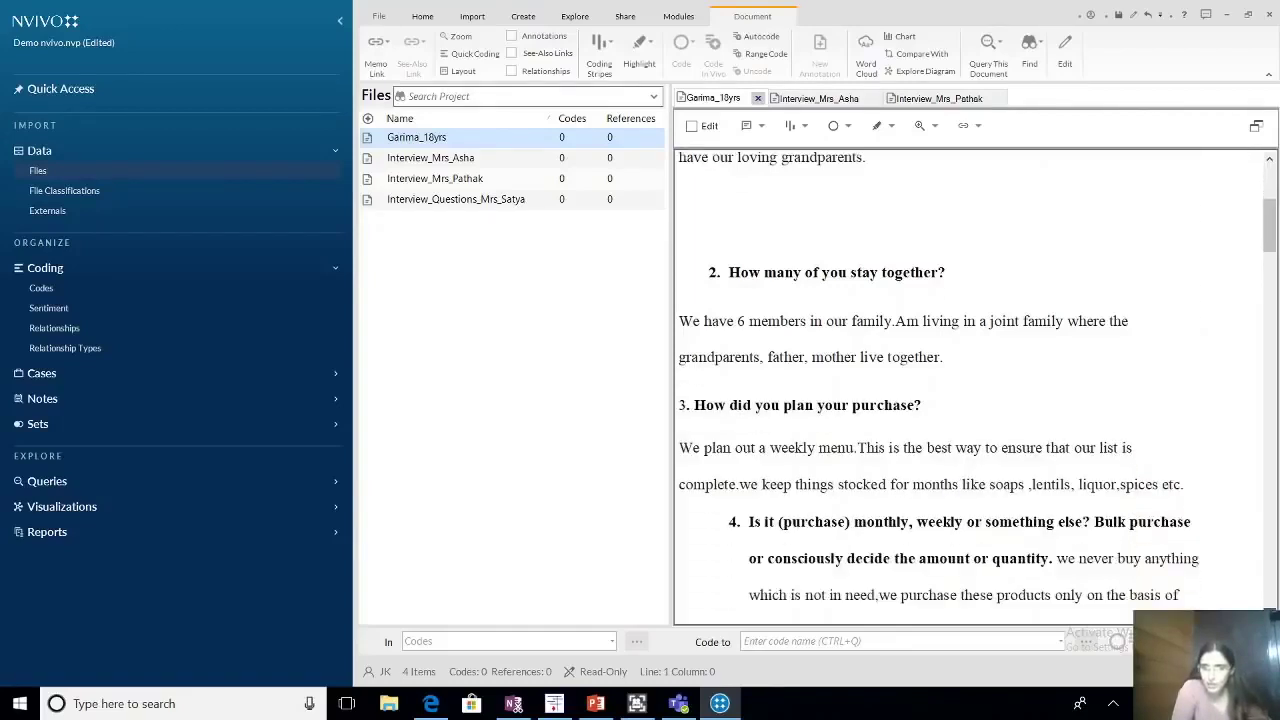
scroll(978, 392, down, 3)
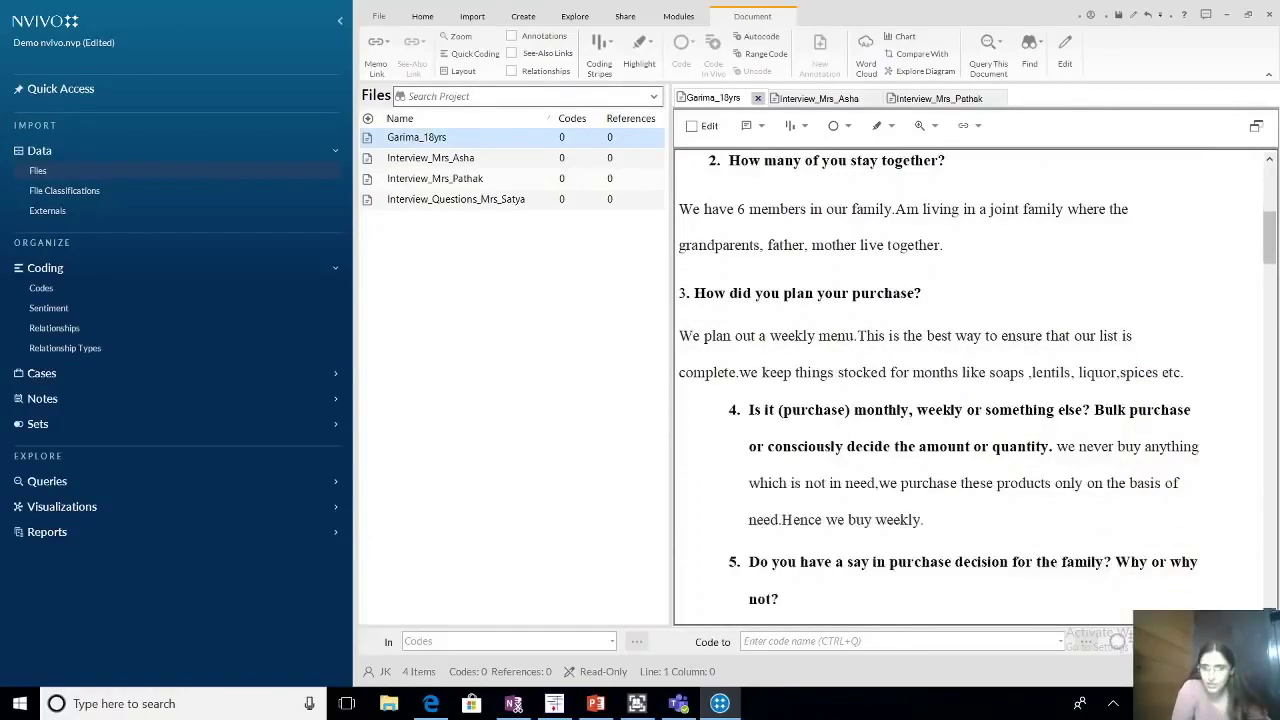
scroll(978, 392, down, 5)
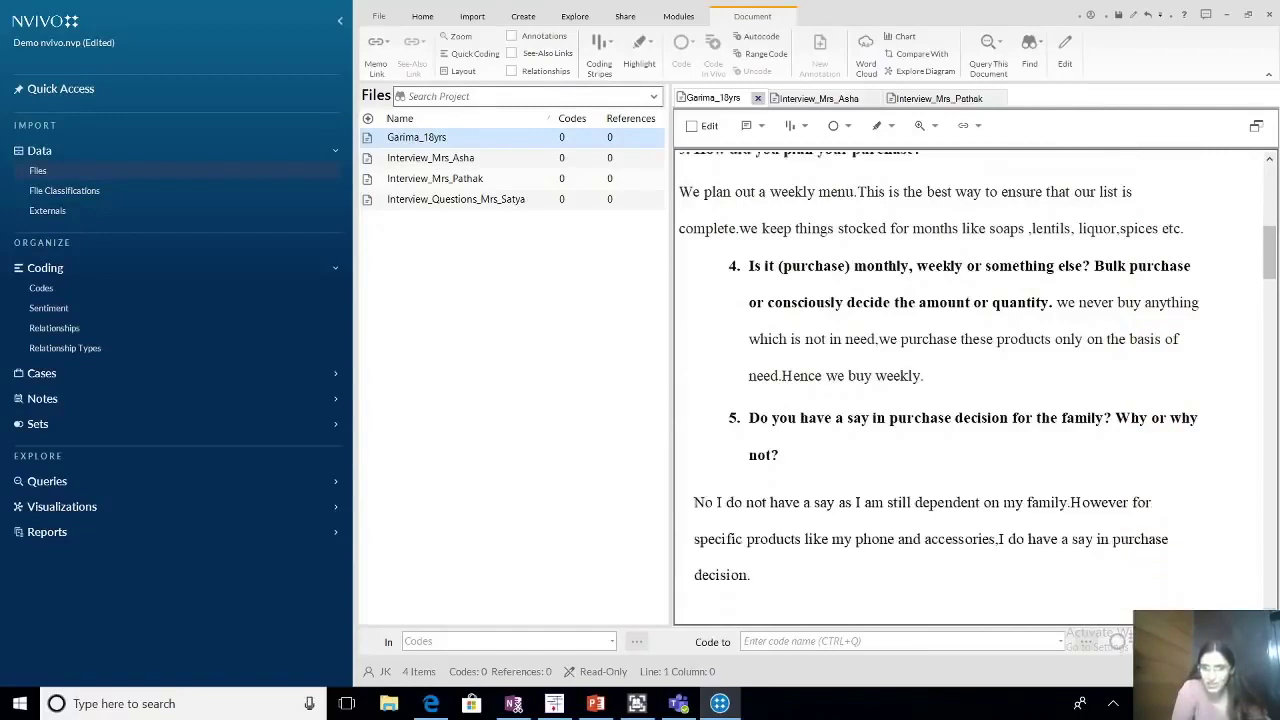
scroll(978, 392, down, 4)
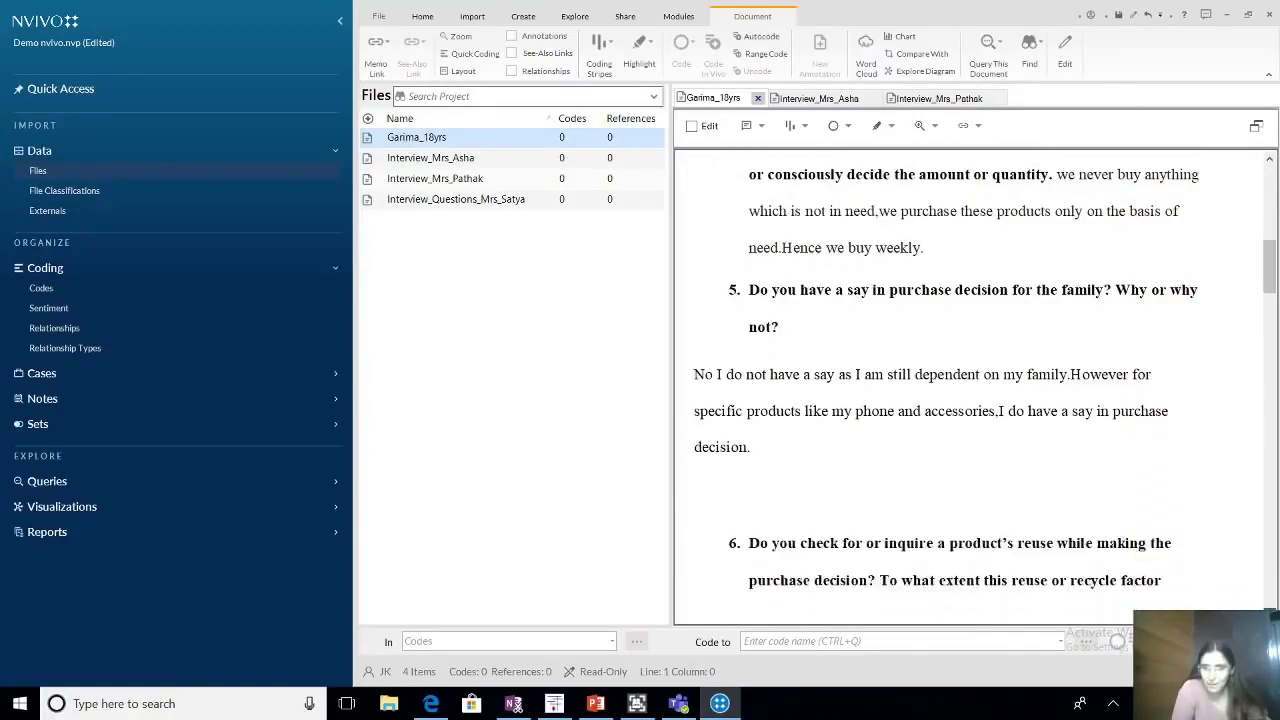
scroll(978, 392, down, 5)
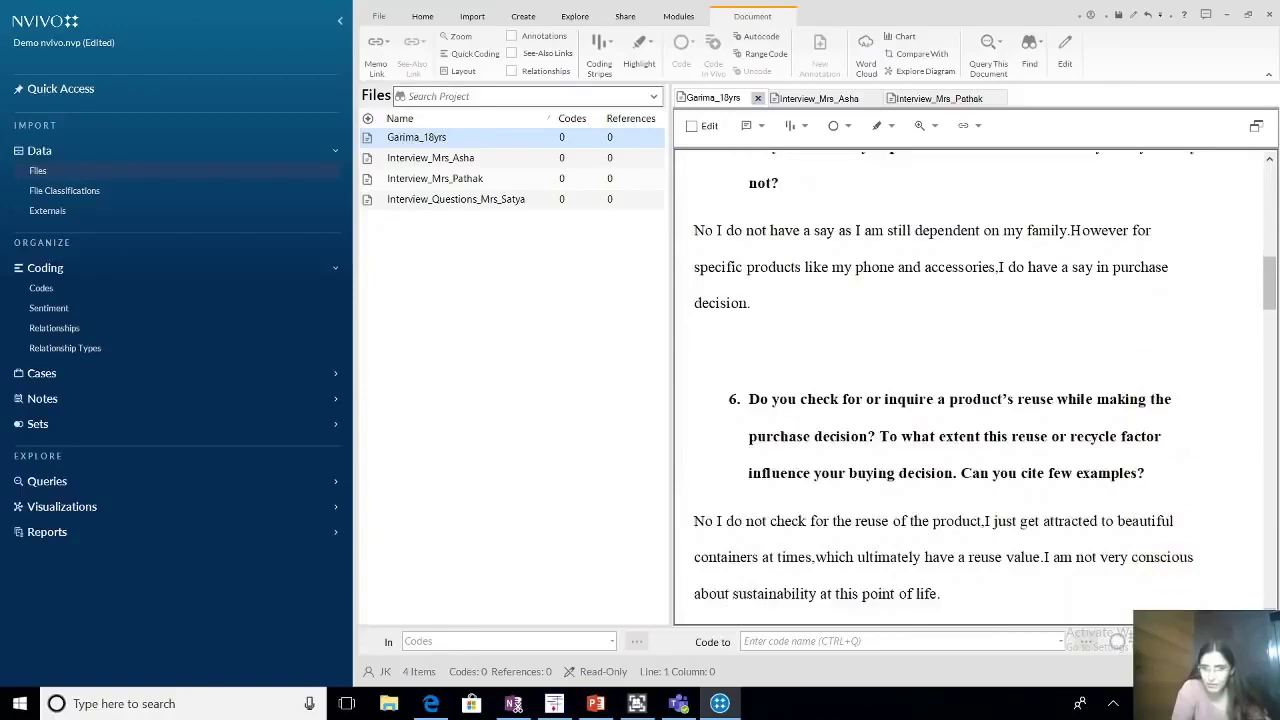
scroll(978, 392, down, 2)
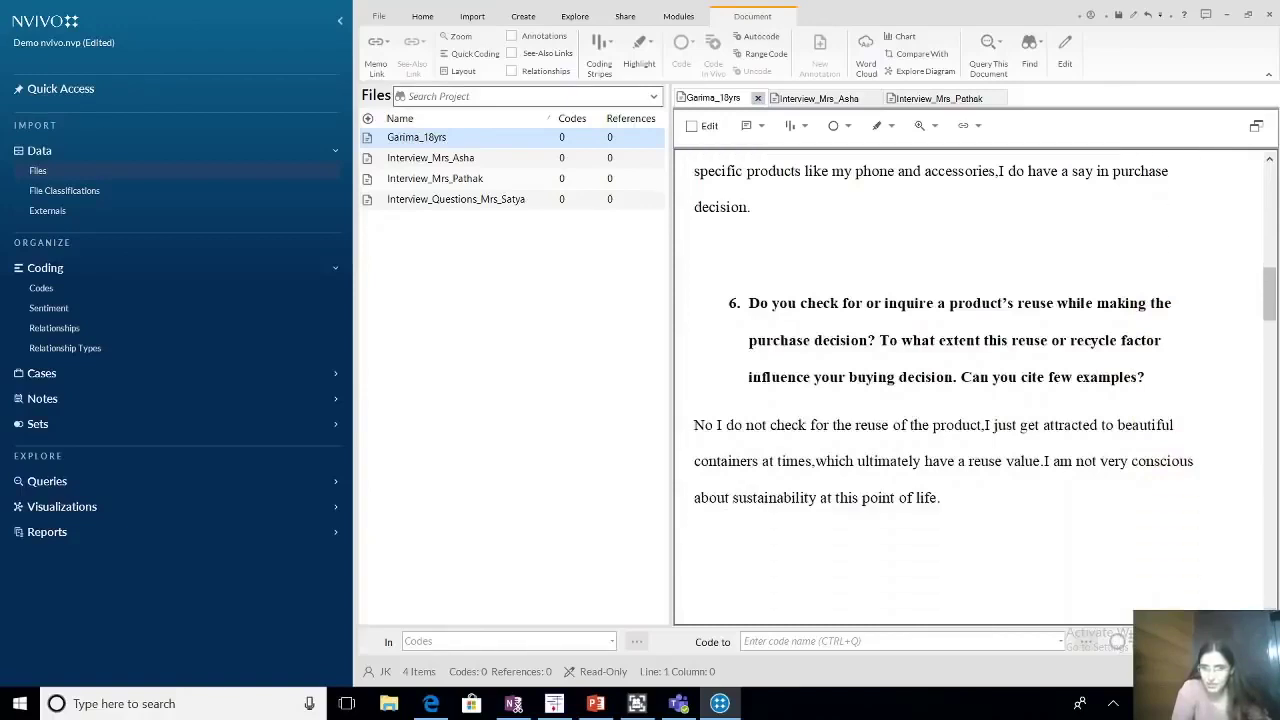
click(1274, 605)
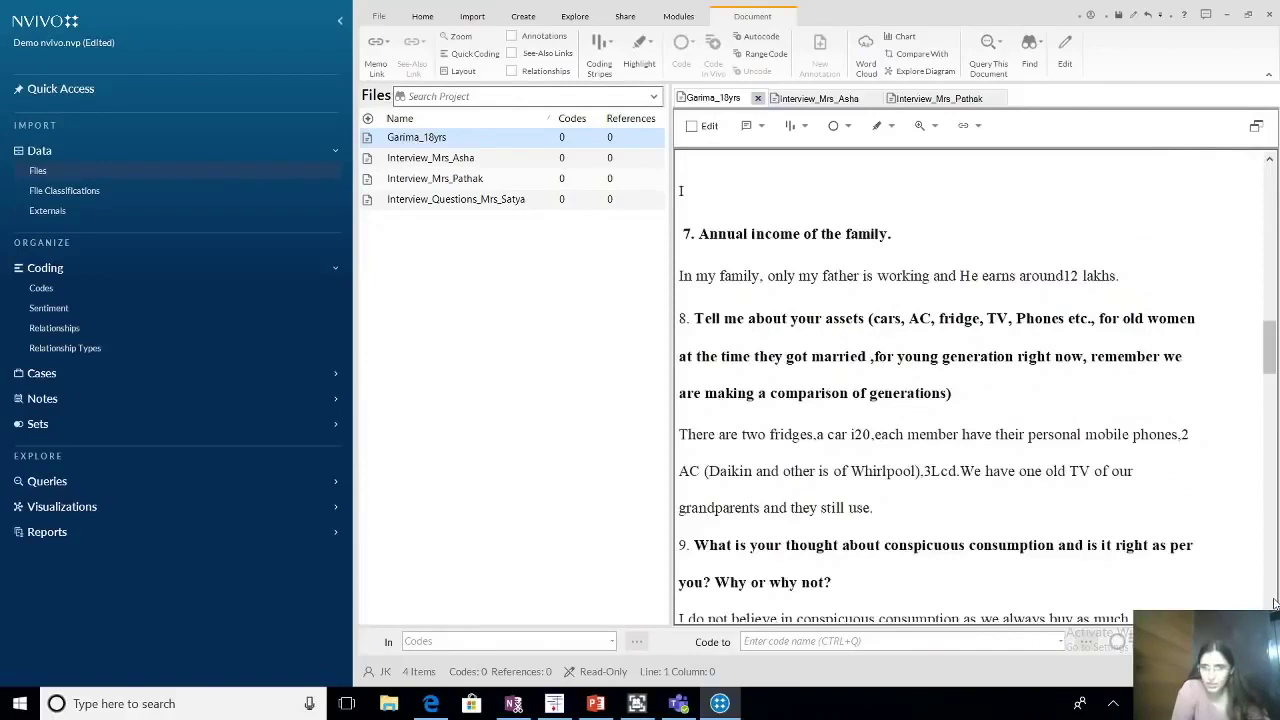
click(1274, 605)
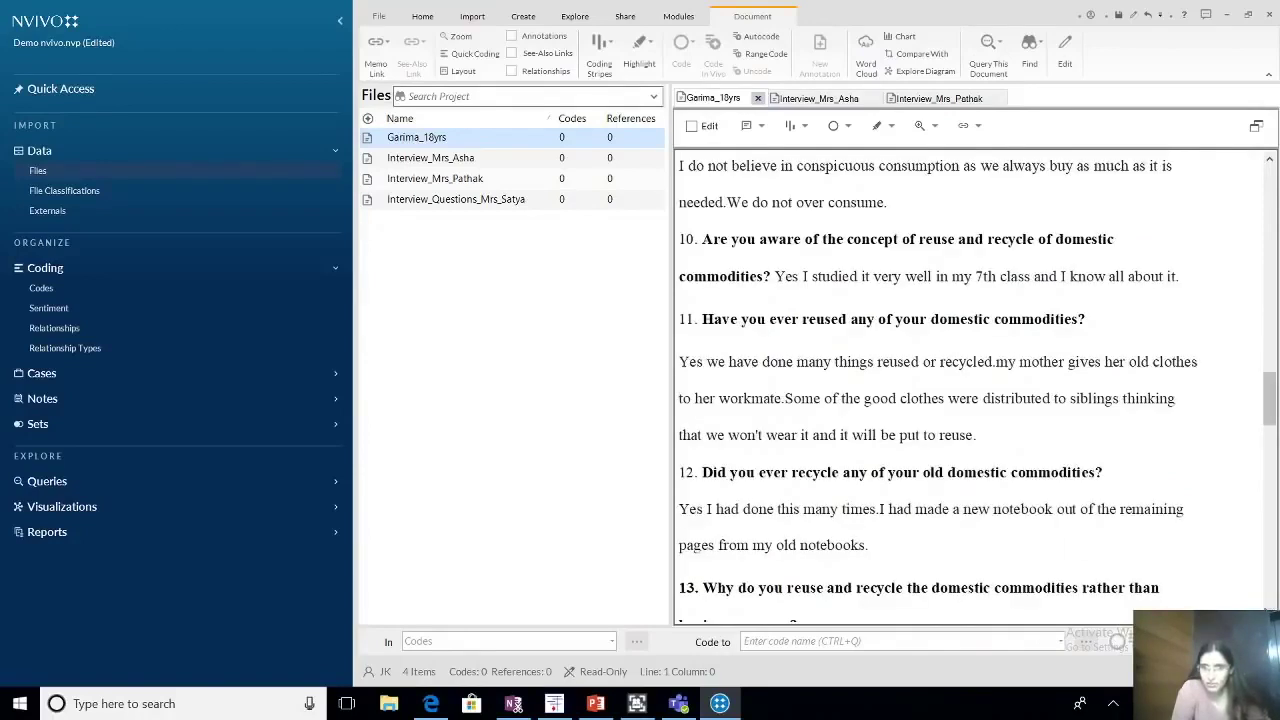
scroll(1268, 608, down, 4)
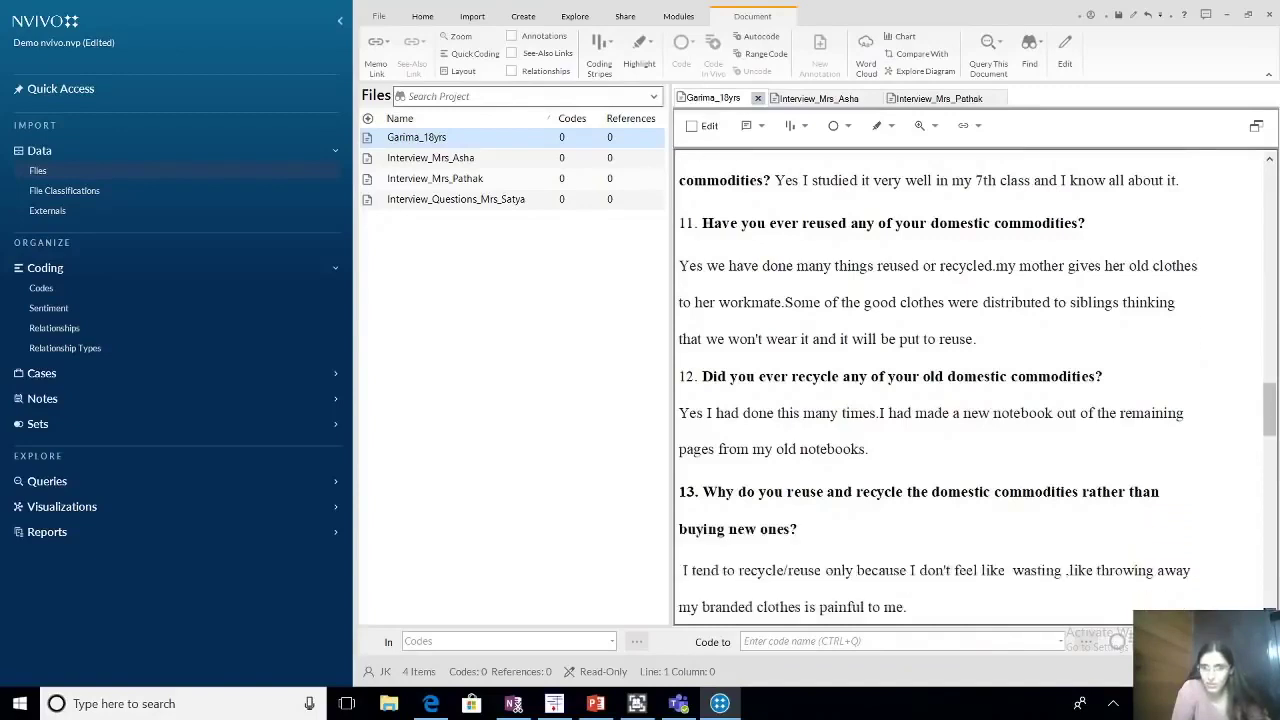
click(1271, 593)
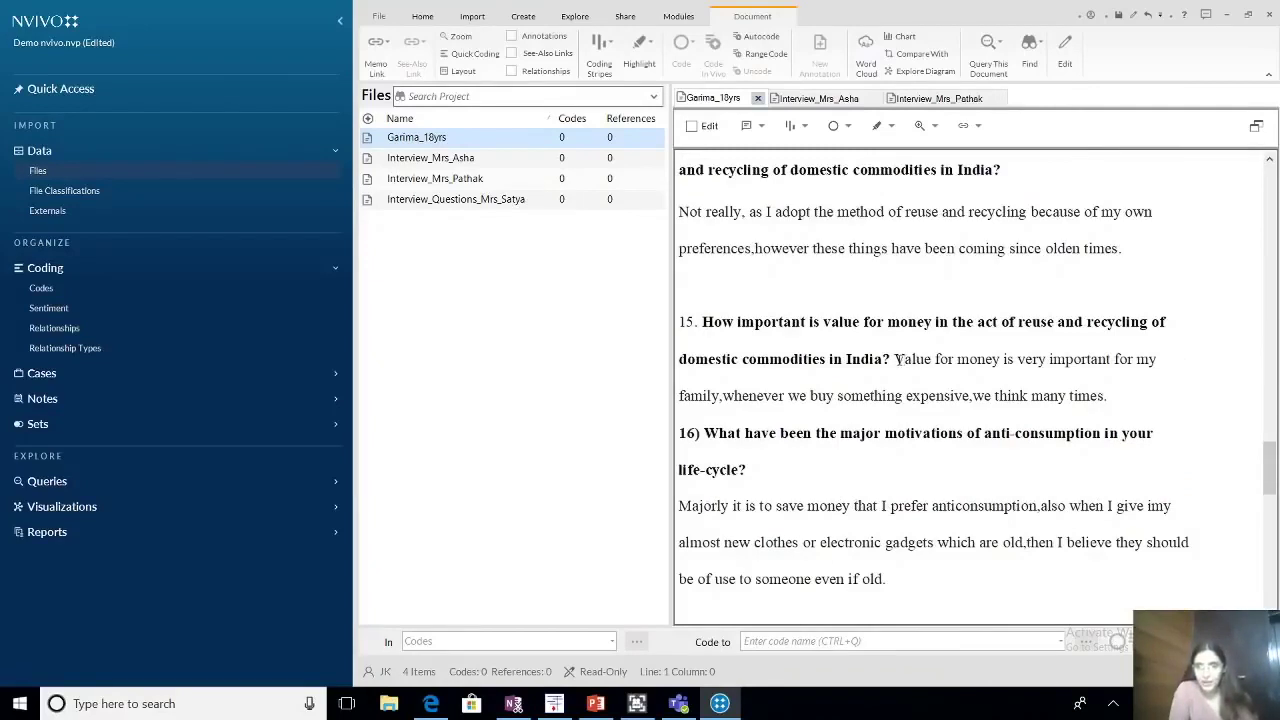
Code the whole answer to question 15 about value for money to the existing money code.
drag(896, 360, 1106, 396)
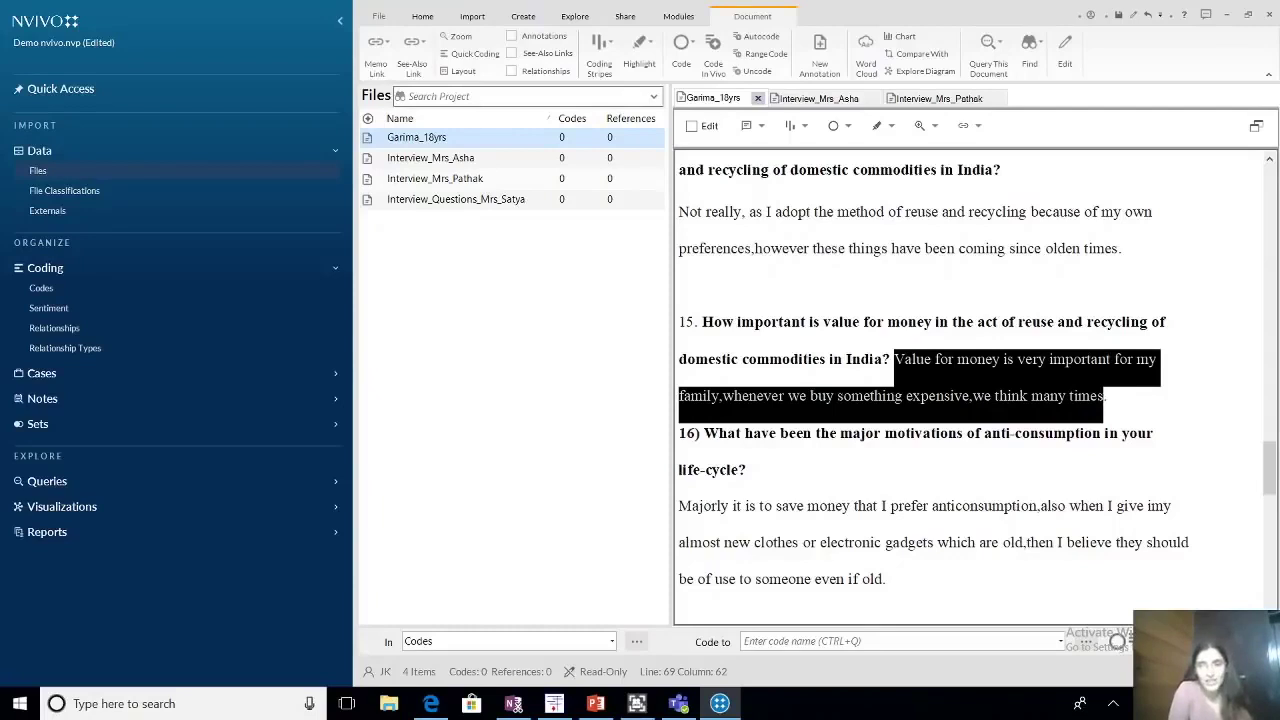
right_click(772, 373)
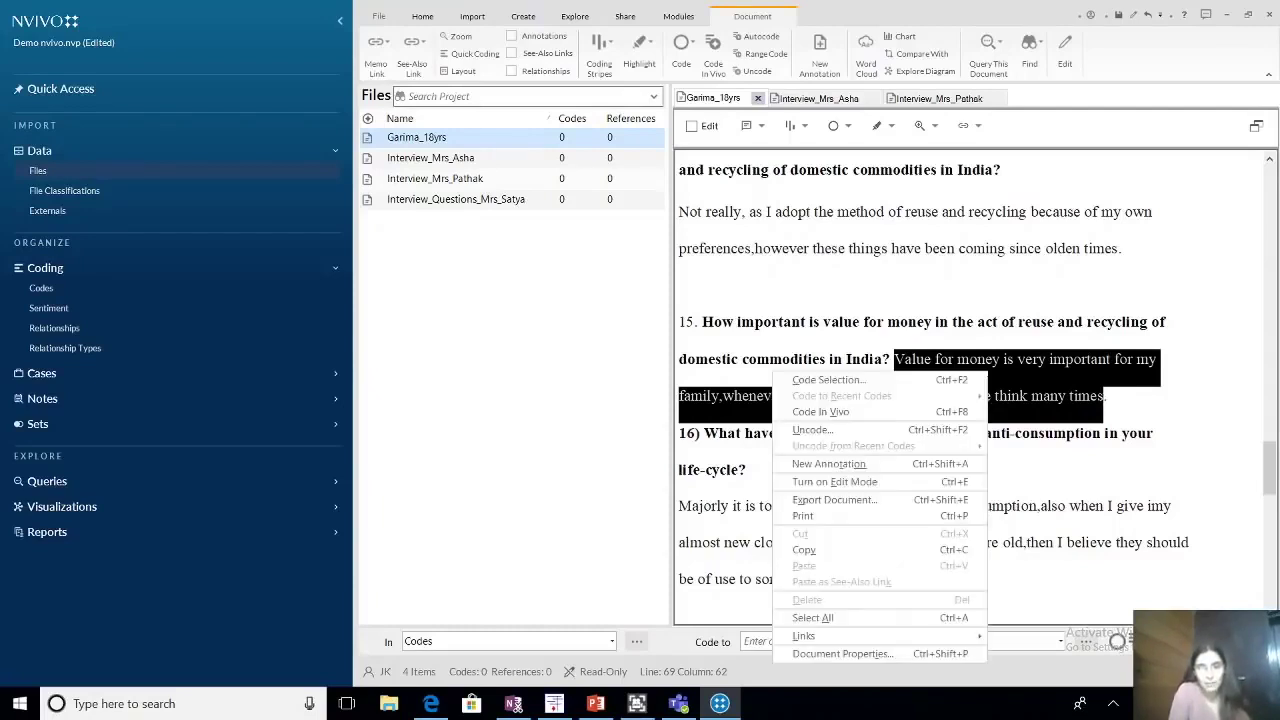
click(940, 380)
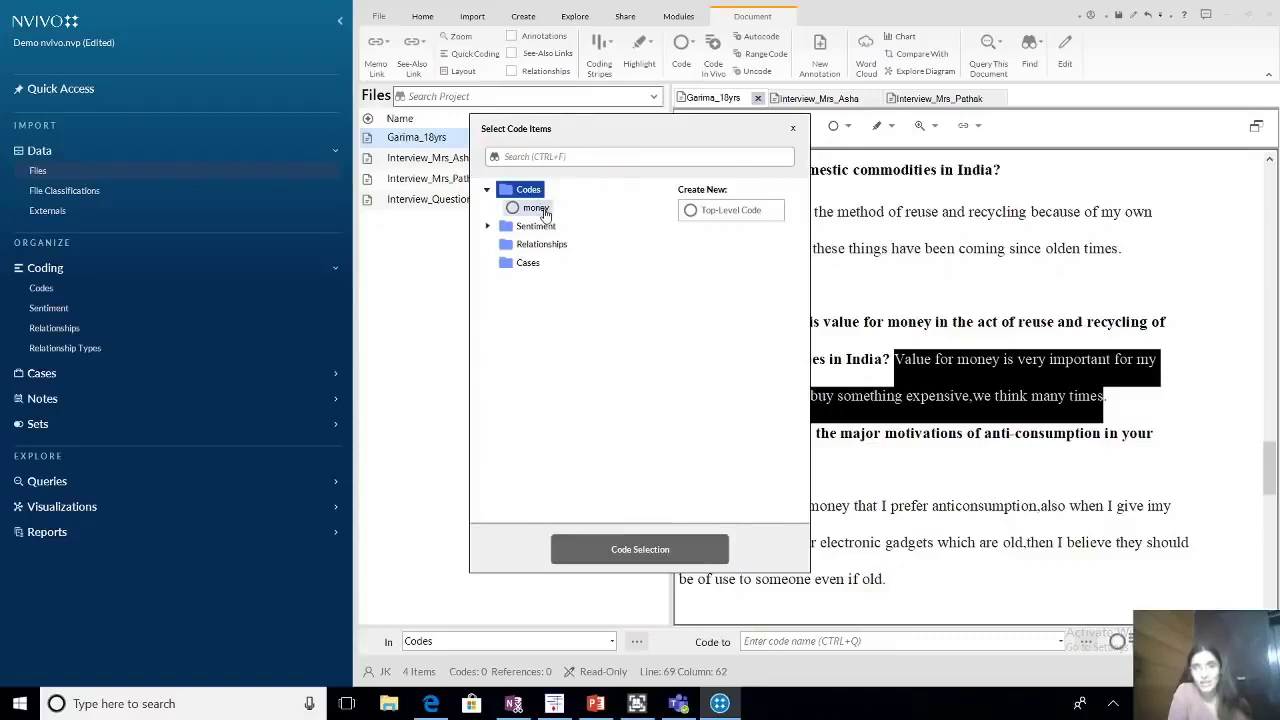
click(536, 208)
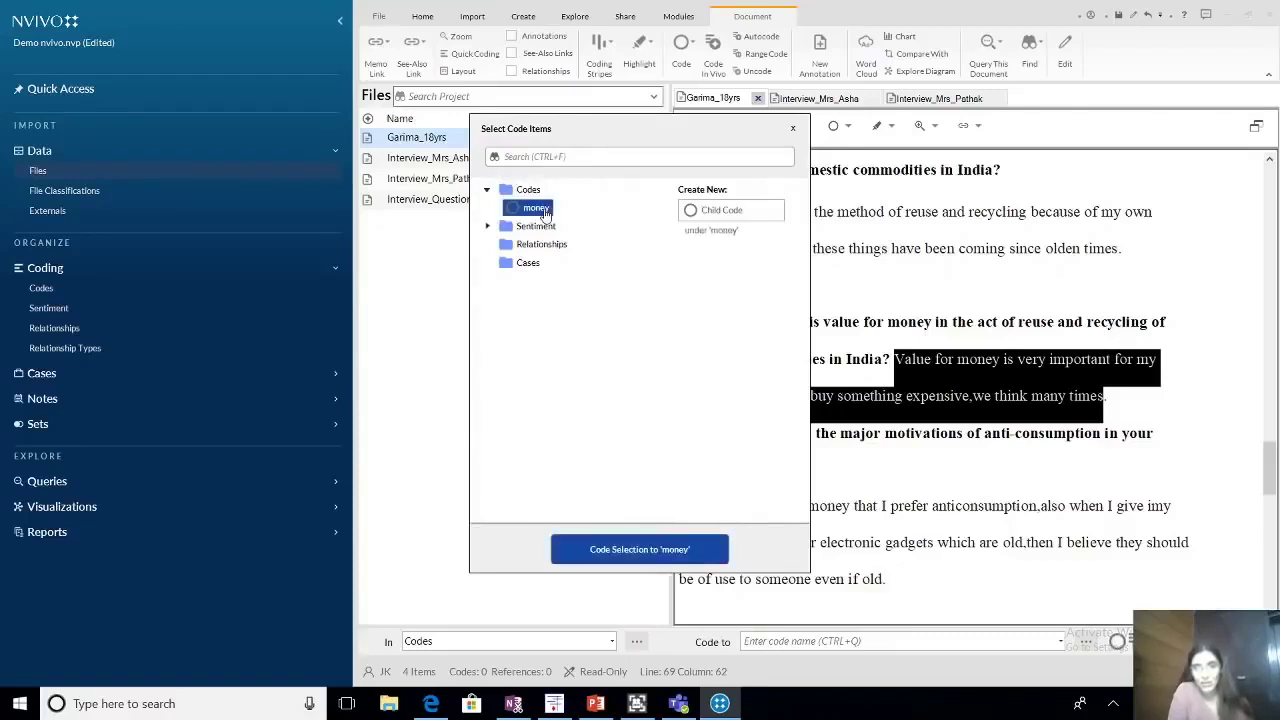
click(638, 551)
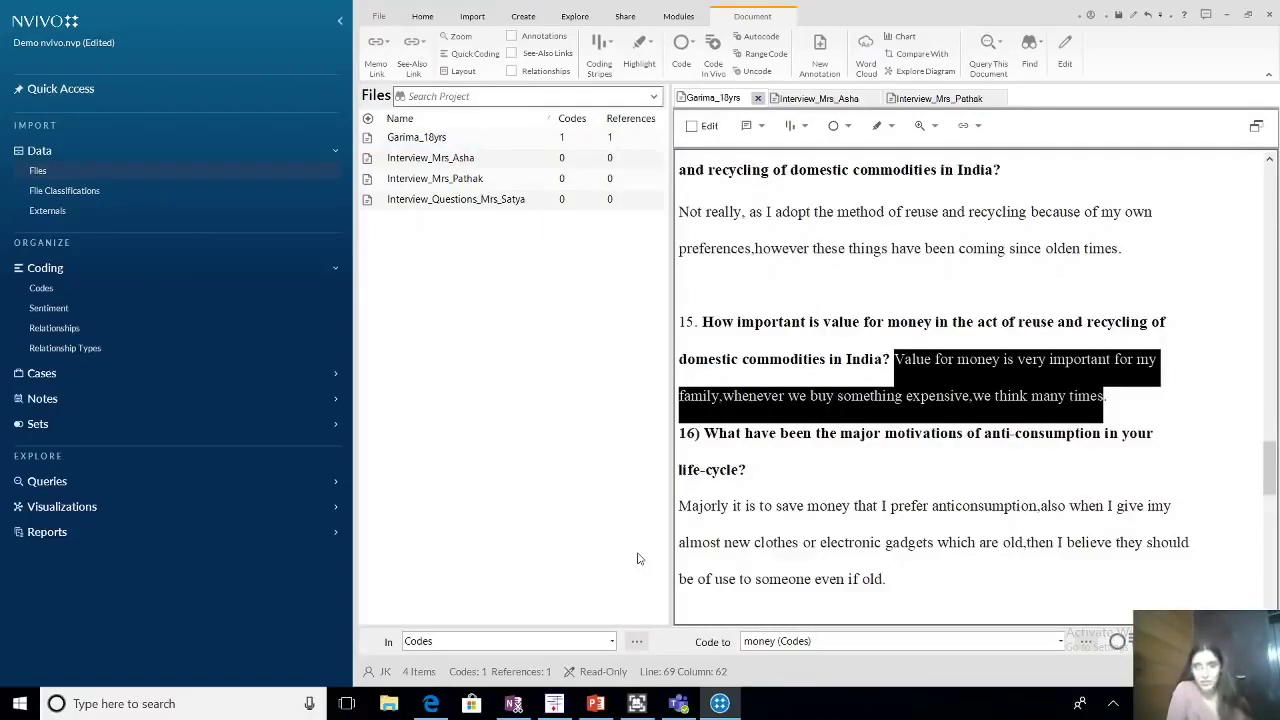
Reselect the question 15 answer and repeat its coding to the money code.
click(838, 330)
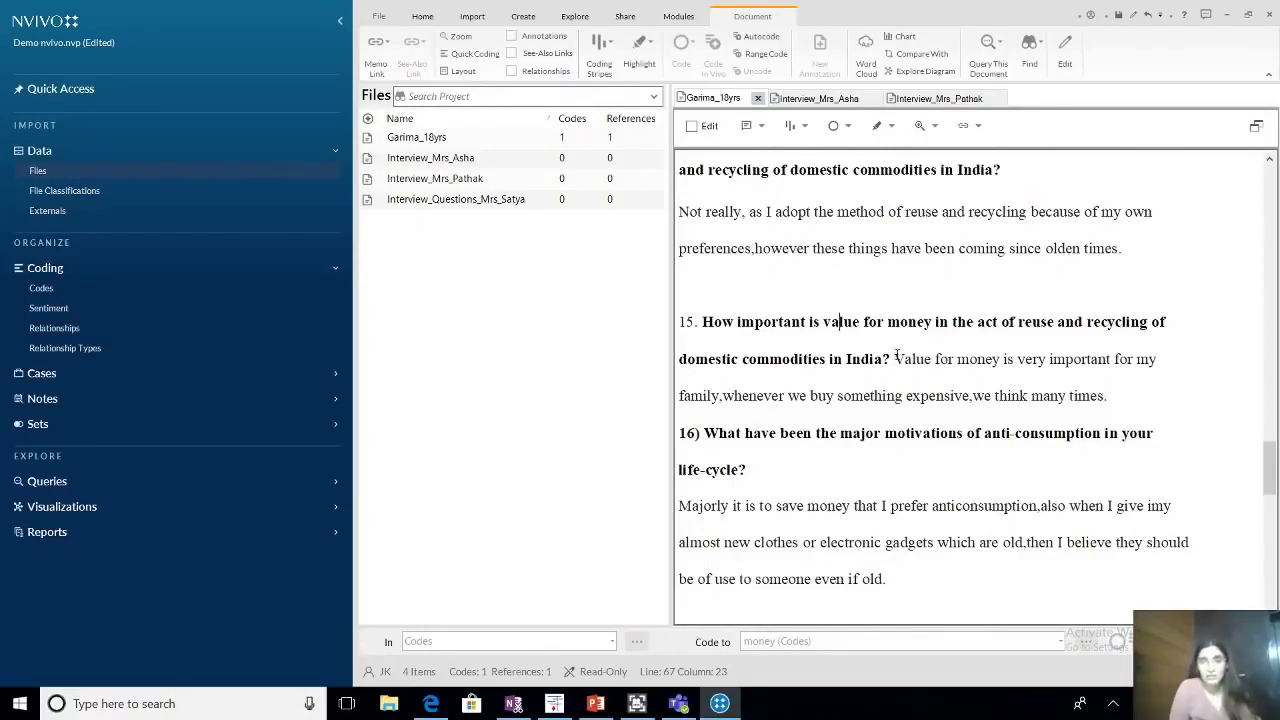
drag(895, 358, 1105, 397)
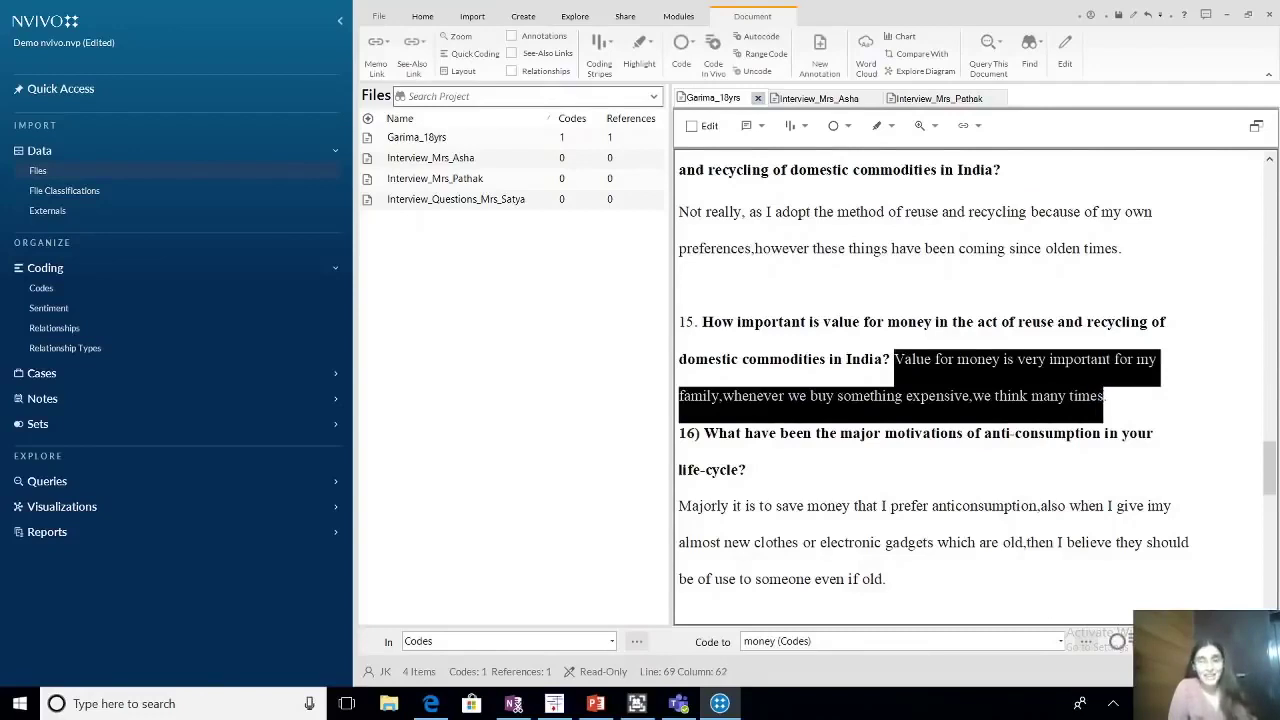
right_click(758, 362)
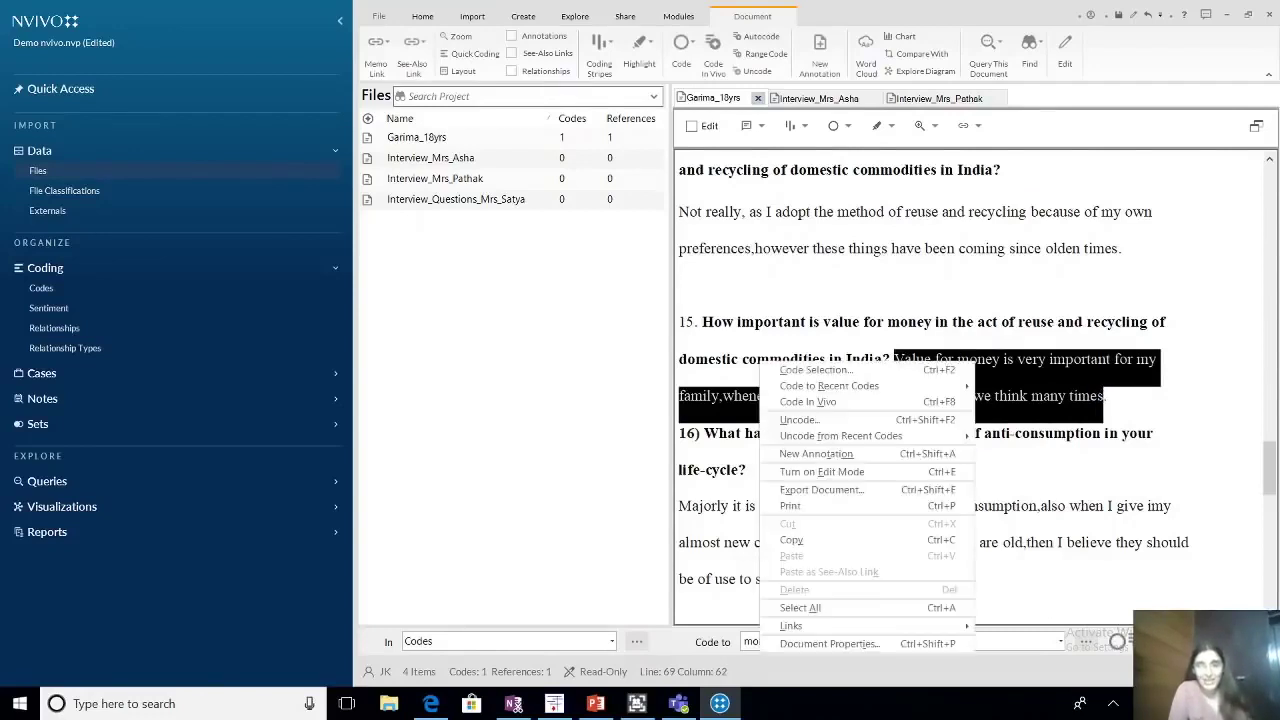
click(906, 372)
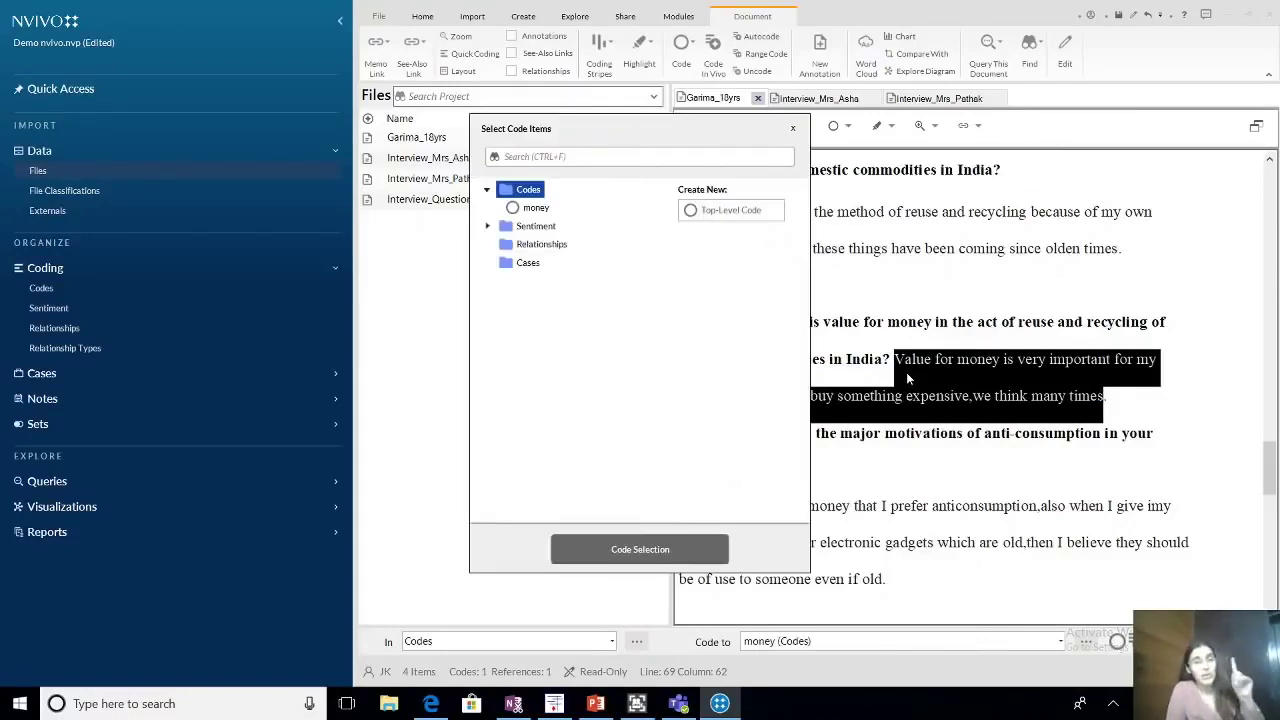
click(536, 208)
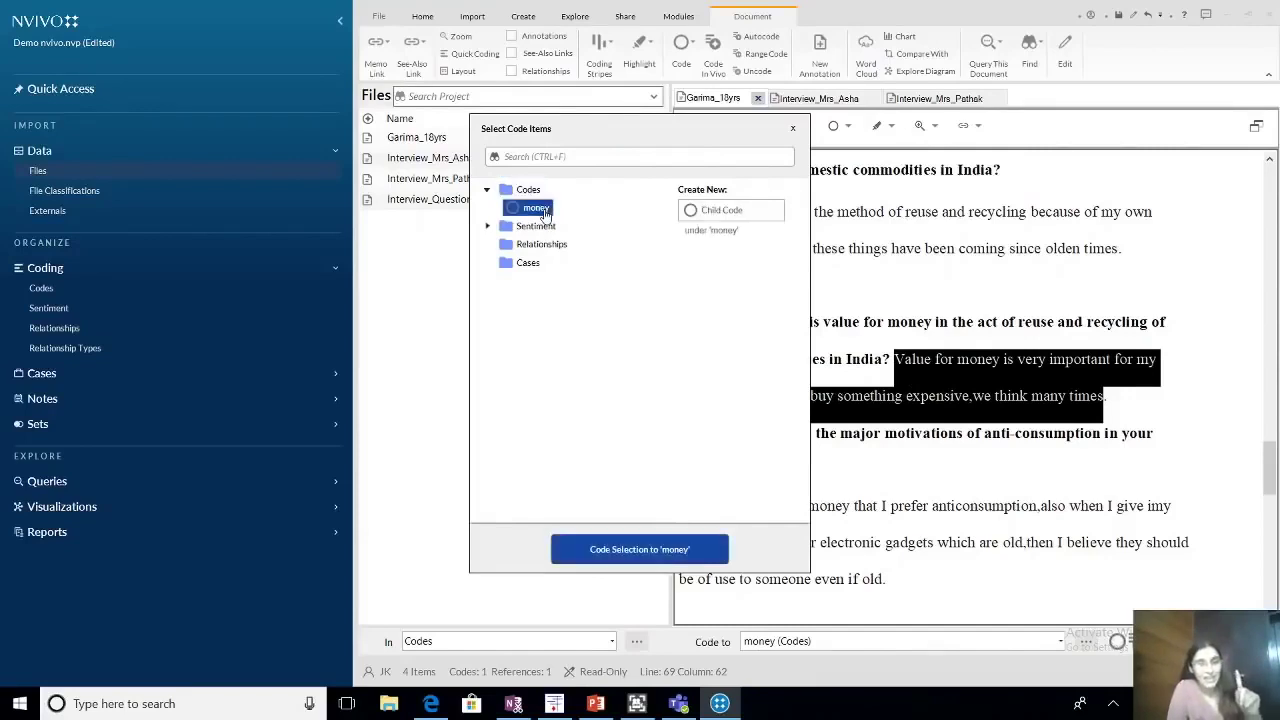
click(660, 550)
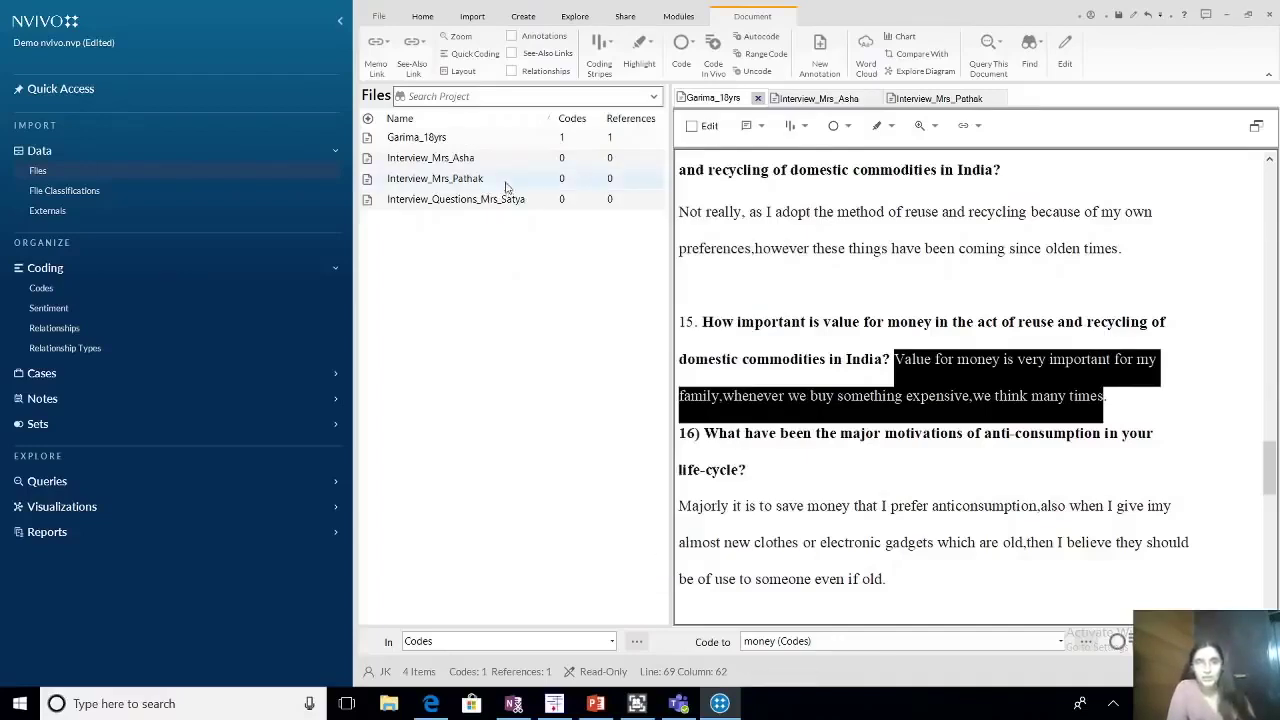
click(472, 146)
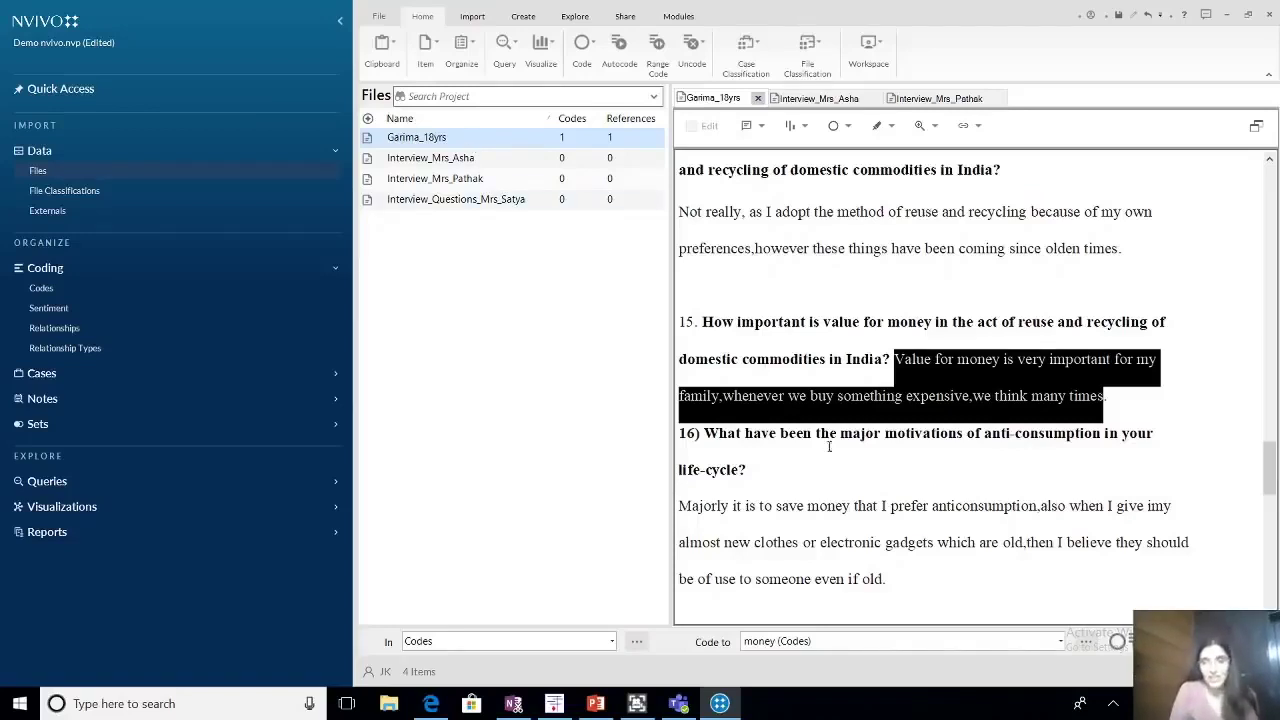
Code the passage "Majorly it is to save money that I prefer anticonsumption" in the question 16 answer to money.
click(977, 546)
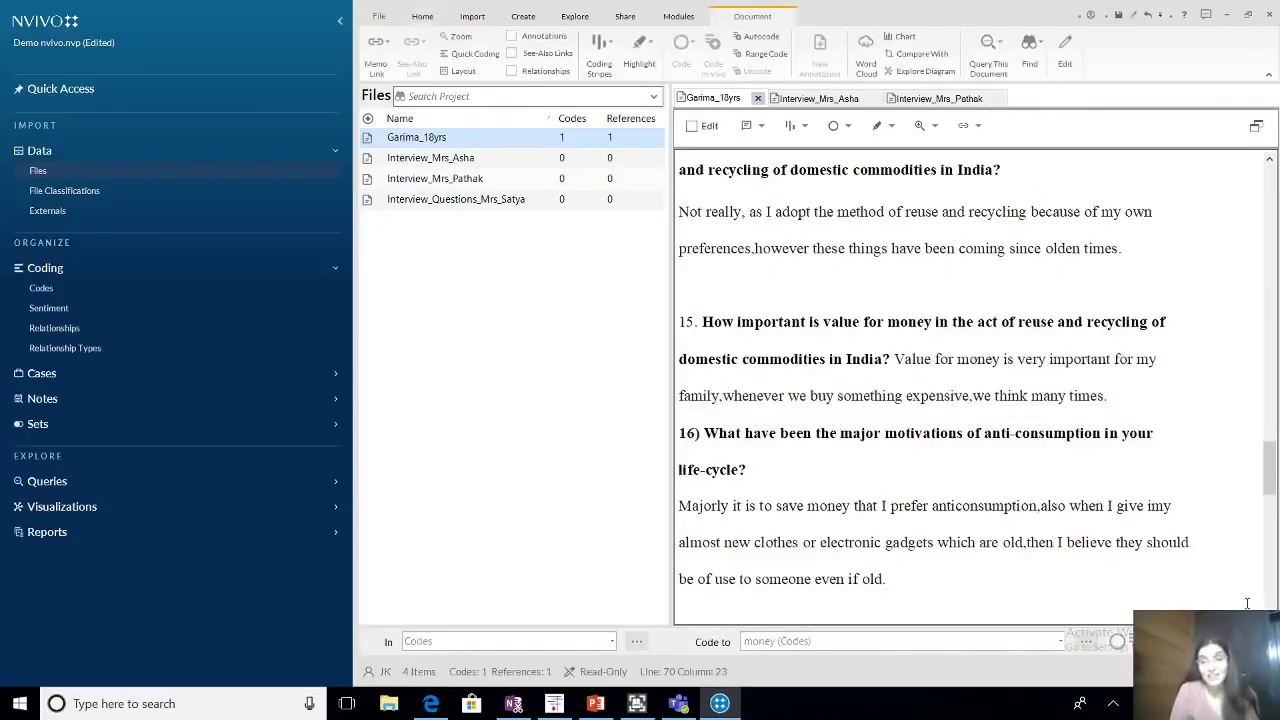
scroll(977, 368, down, 2)
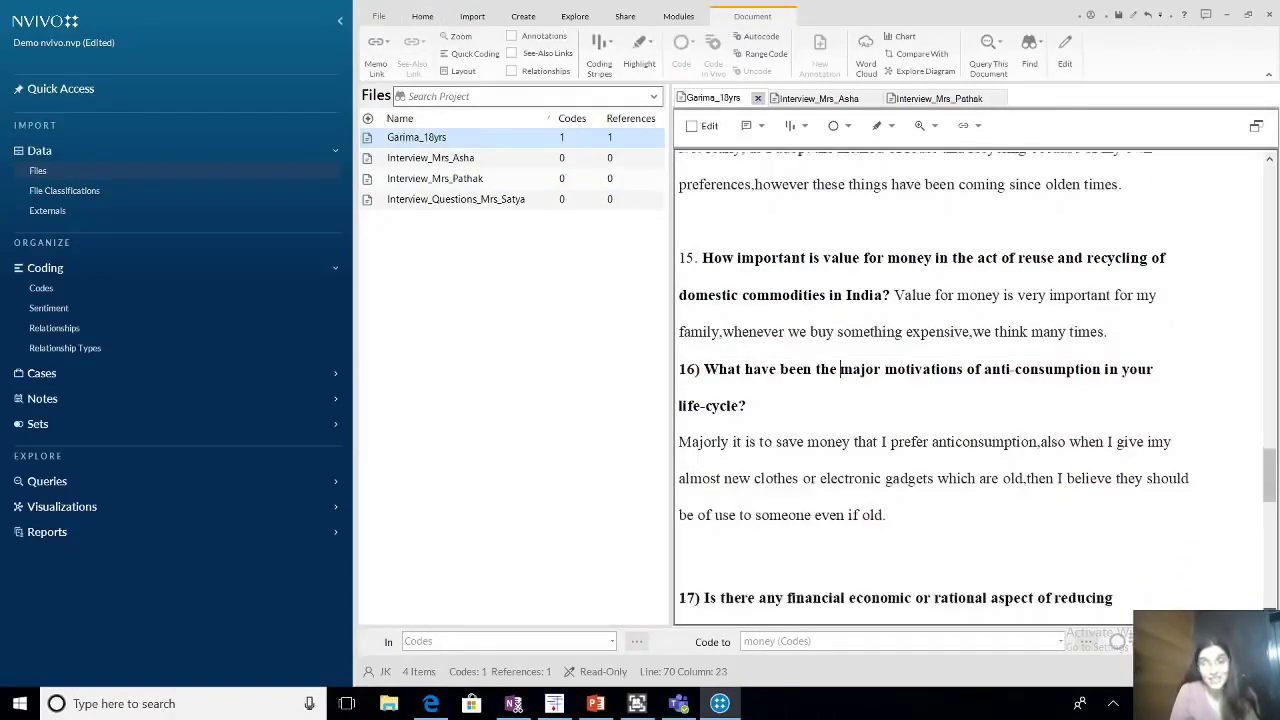
scroll(977, 368, down, 2)
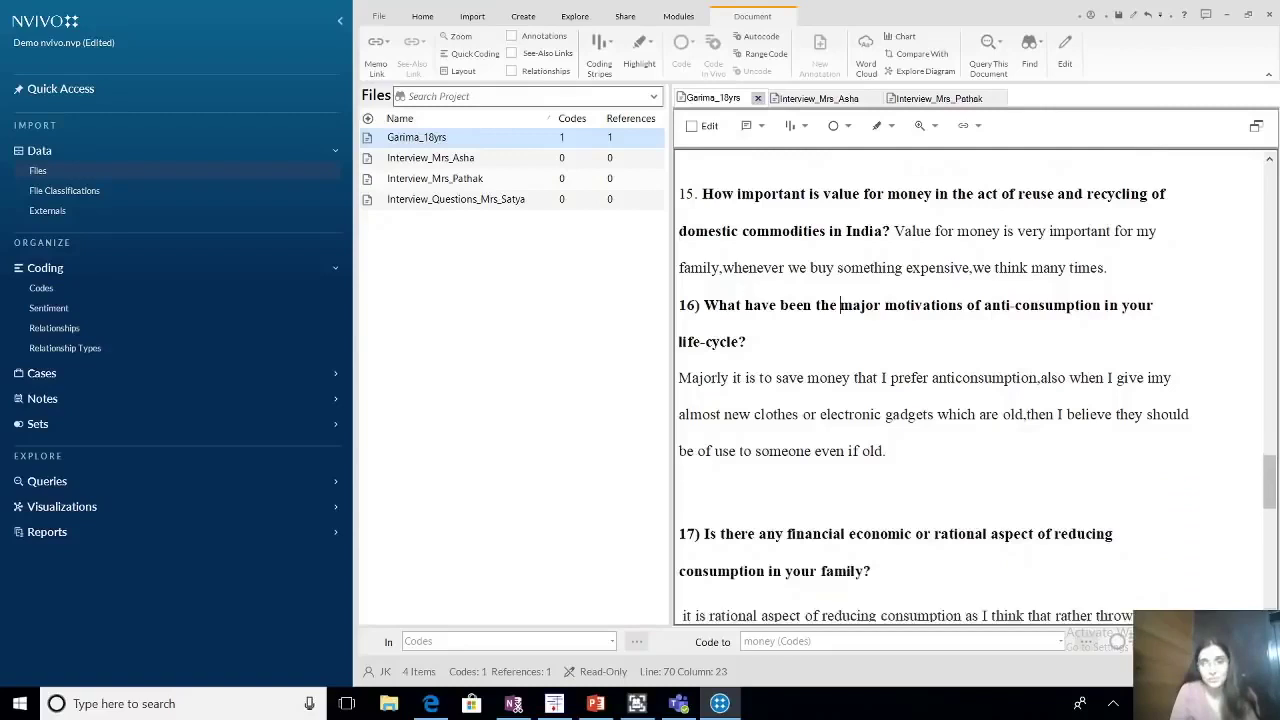
scroll(940, 440, down, 1)
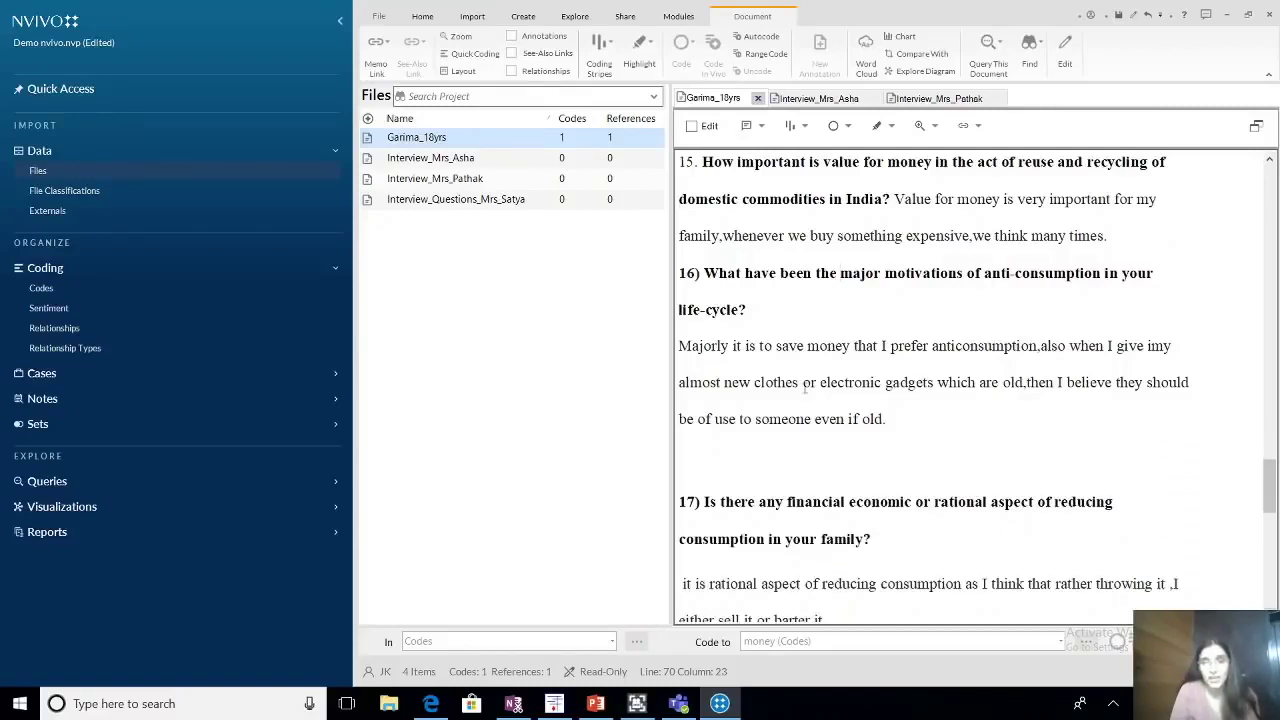
drag(680, 345, 1042, 350)
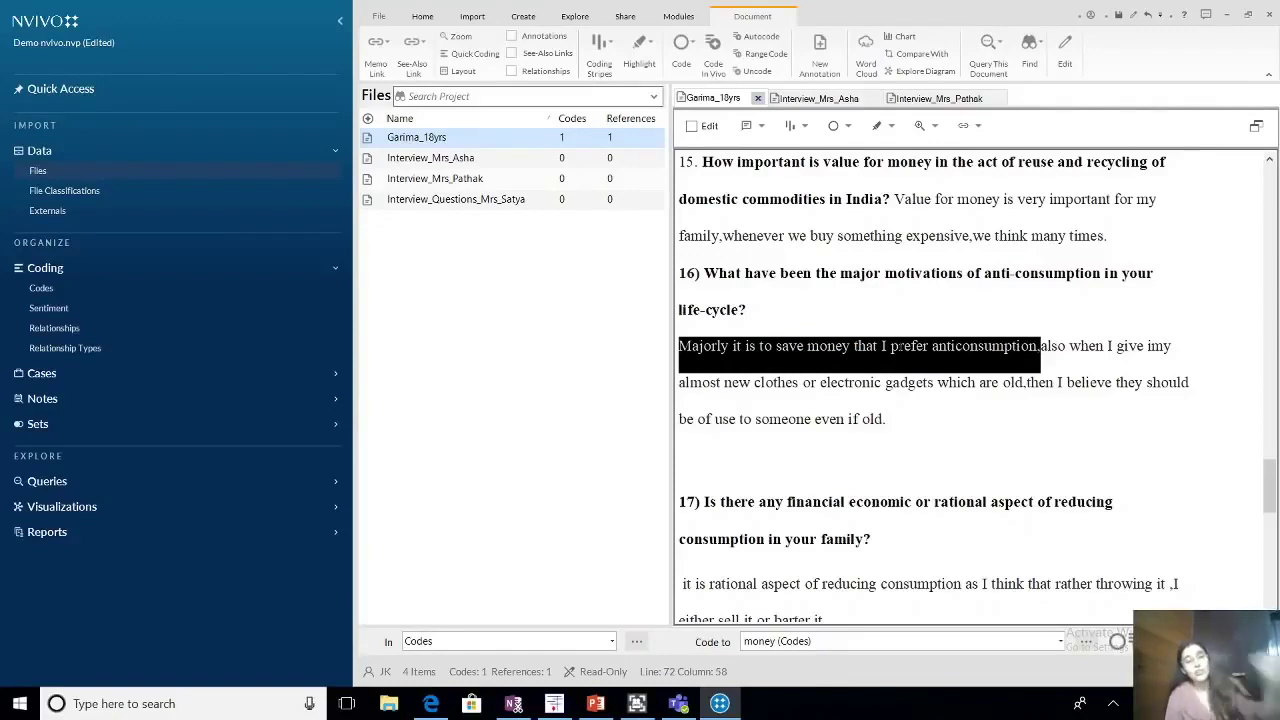
right_click(698, 348)
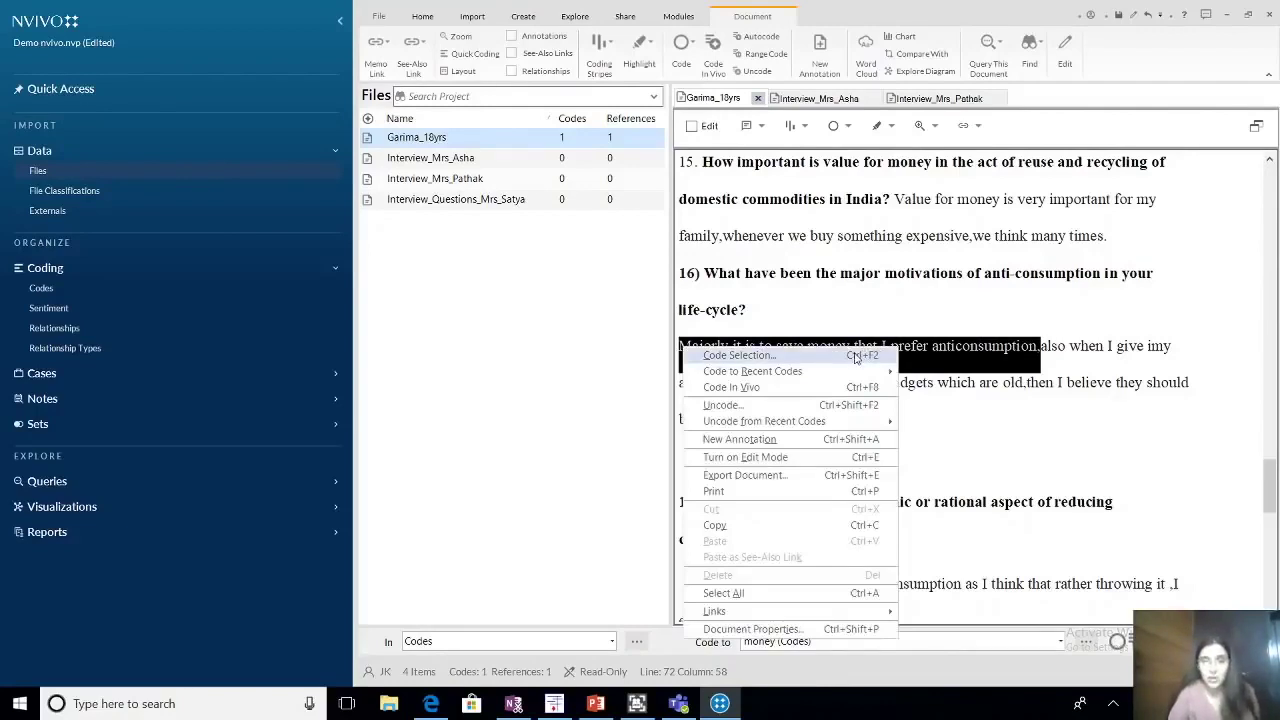
click(855, 357)
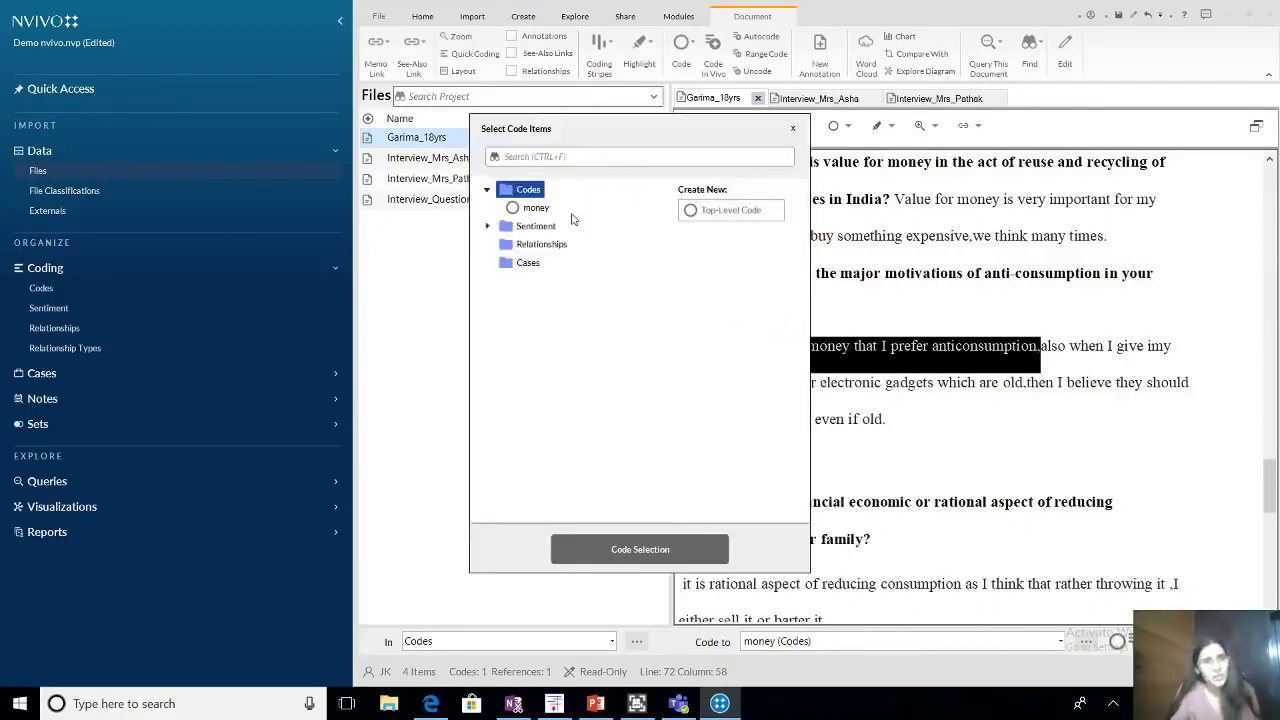
click(537, 209)
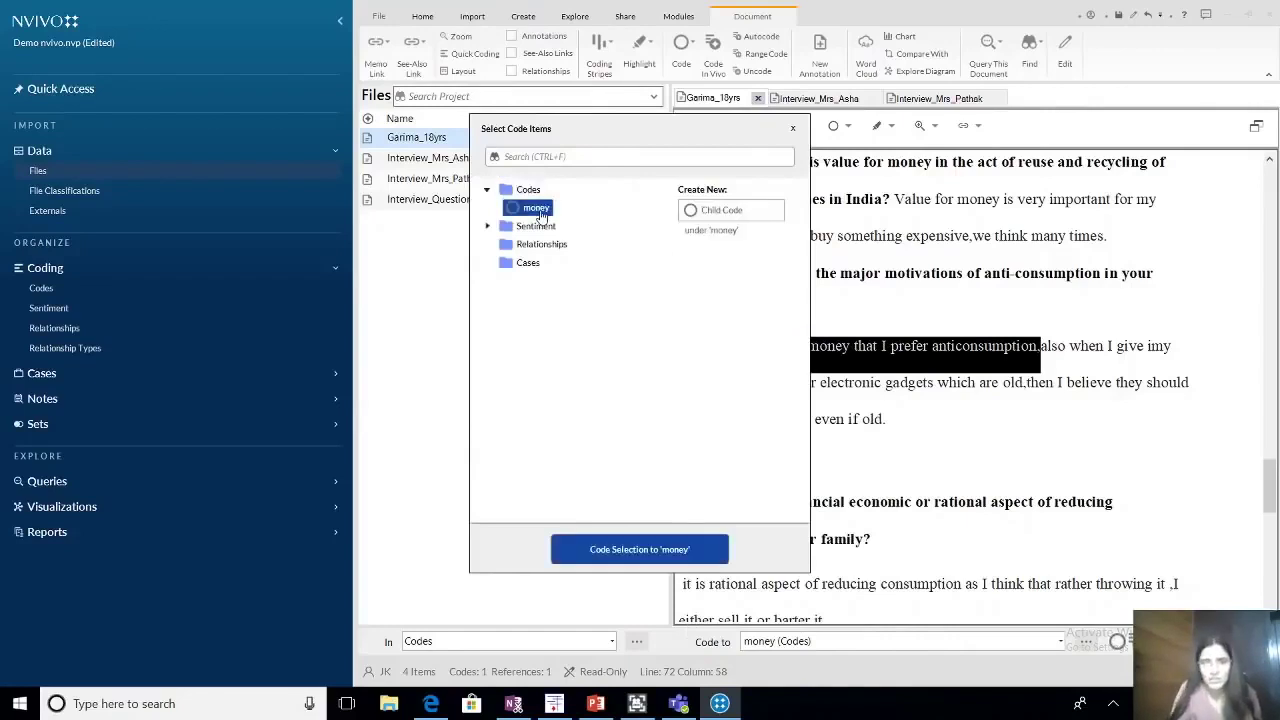
click(676, 553)
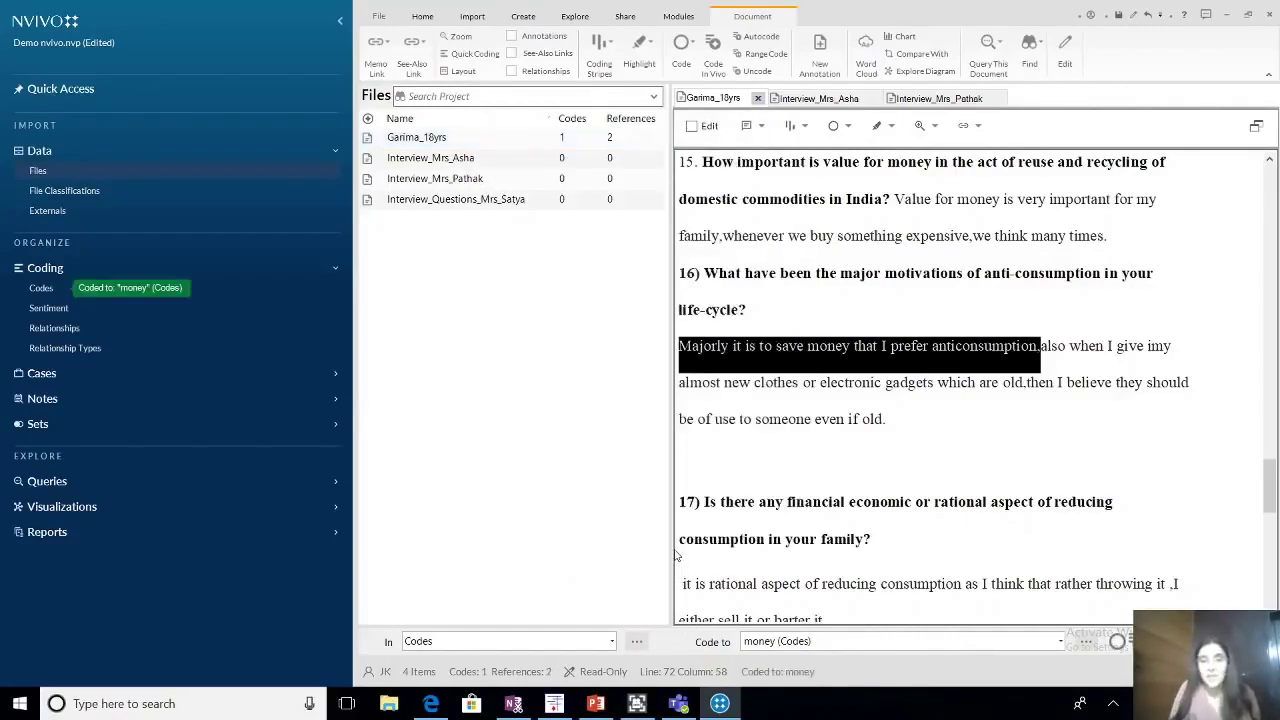
Read through the remaining answers of the first interview transcript, from question 17 to question 20.
click(560, 145)
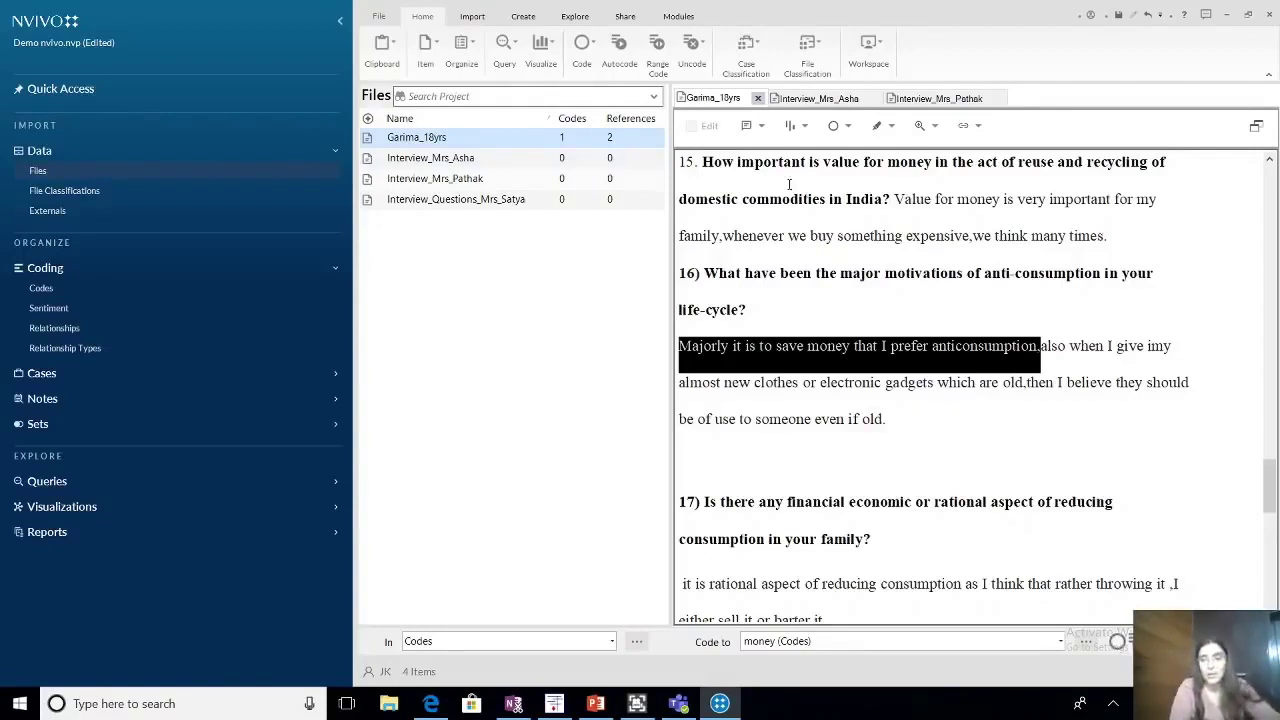
click(1085, 426)
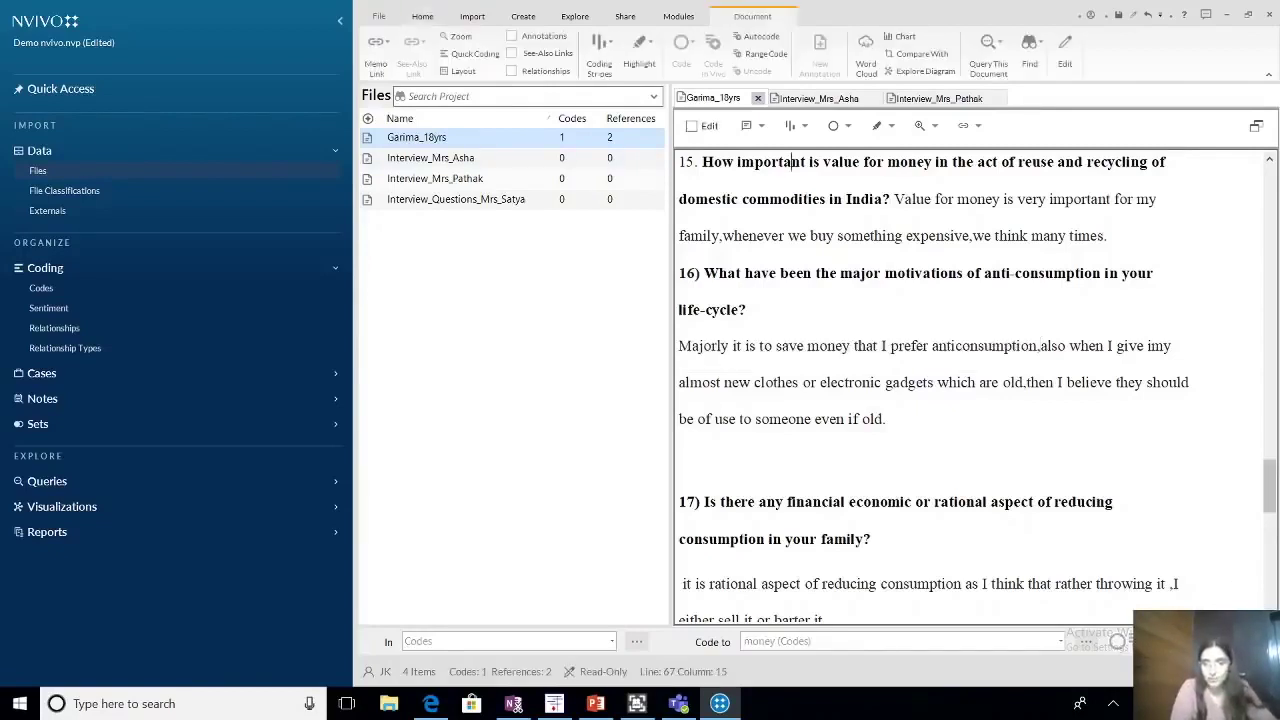
scroll(1257, 607, down, 2)
scroll(977, 388, down, 3)
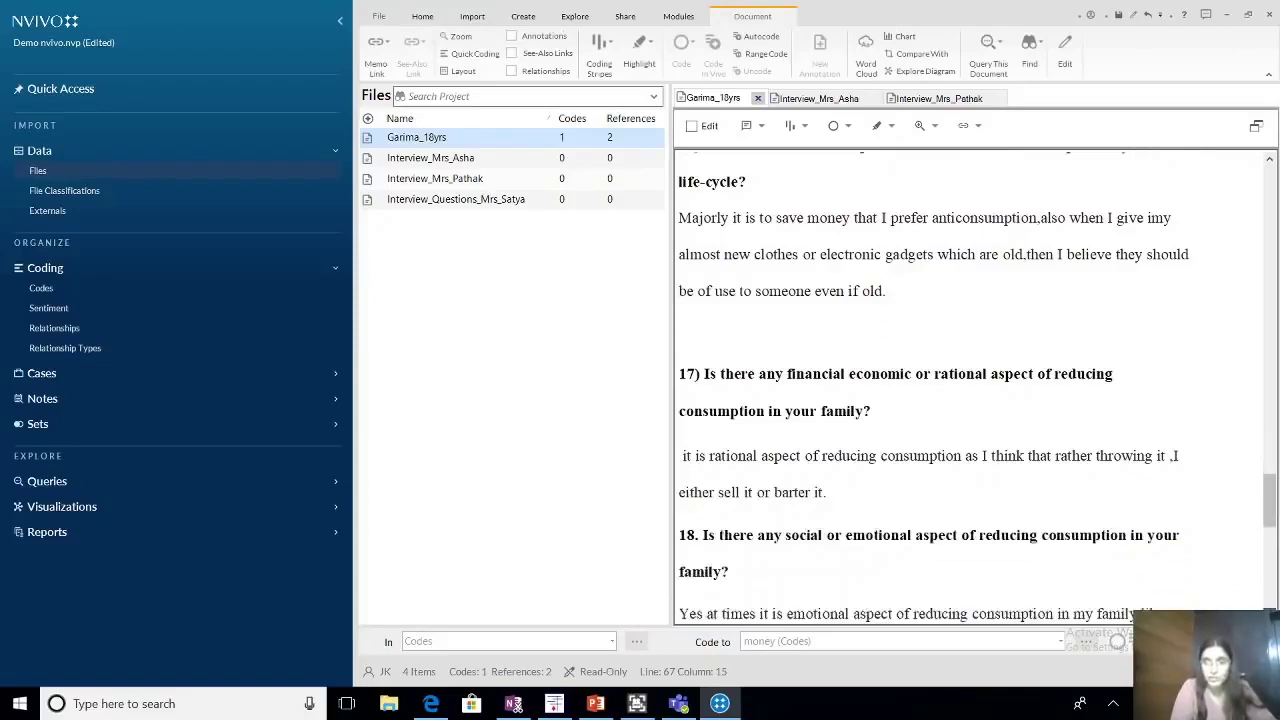
scroll(977, 388, down, 2)
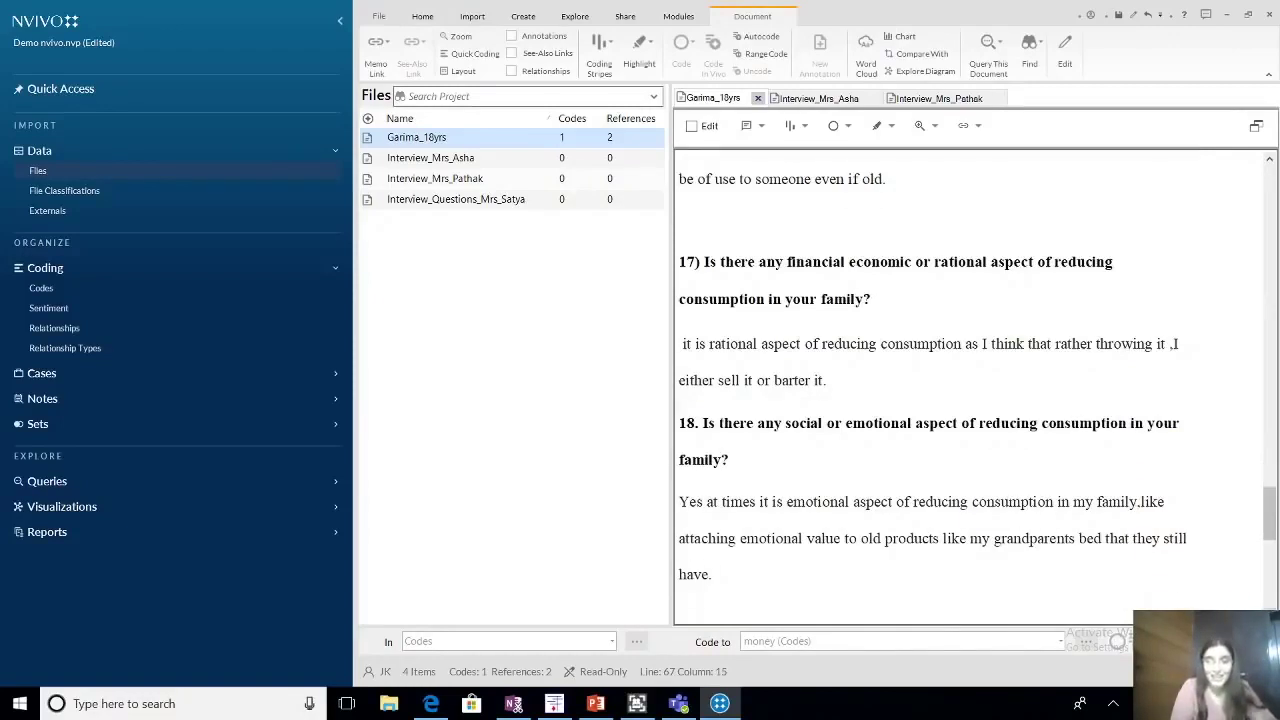
scroll(977, 388, down, 2)
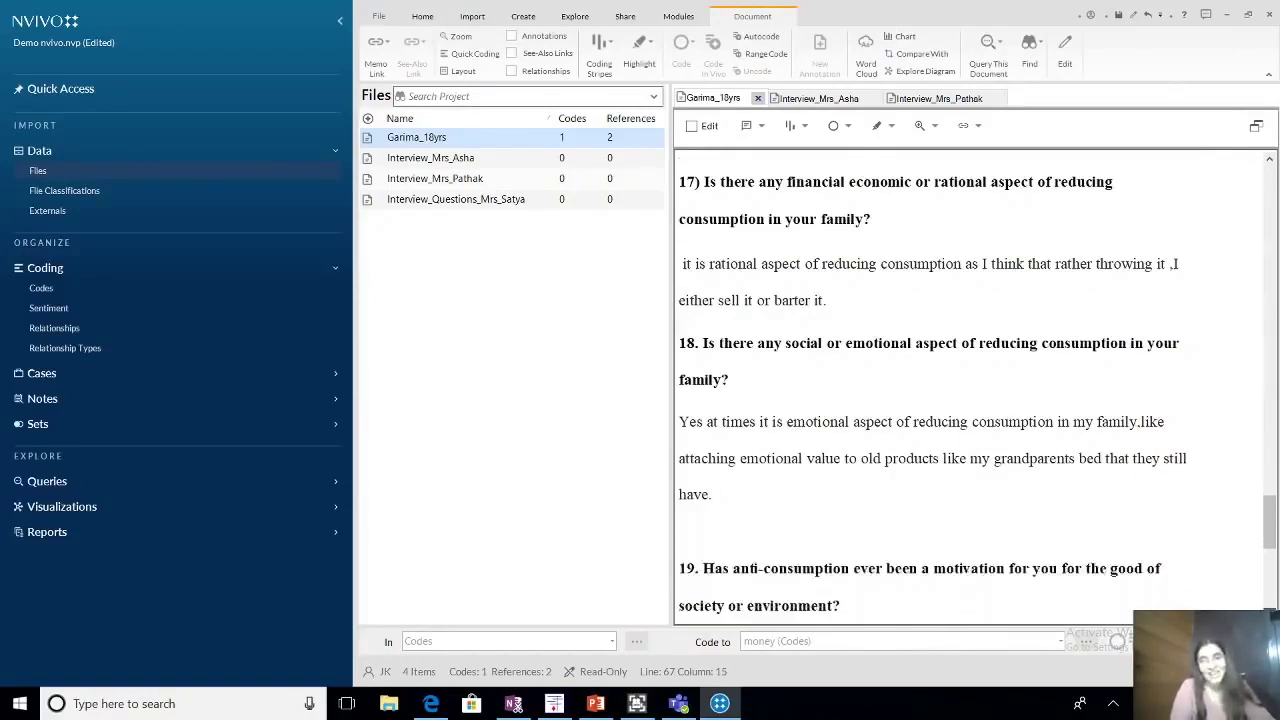
scroll(977, 388, down, 3)
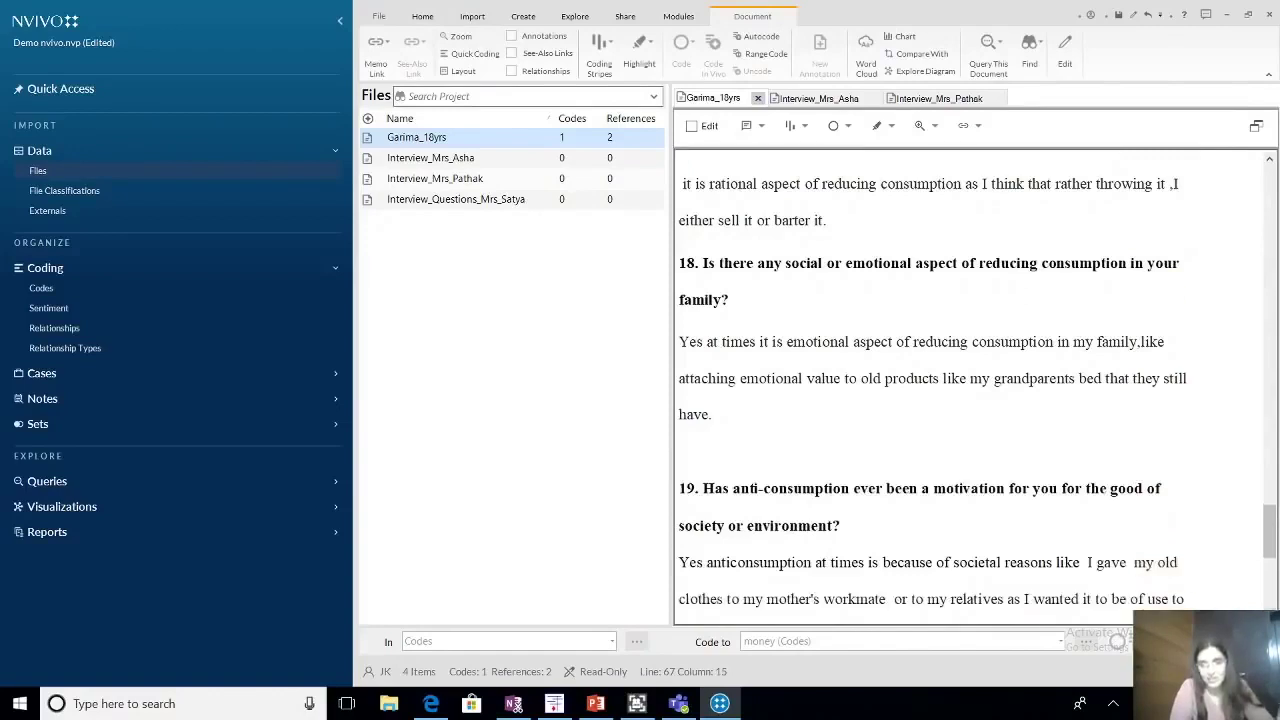
scroll(977, 388, down, 3)
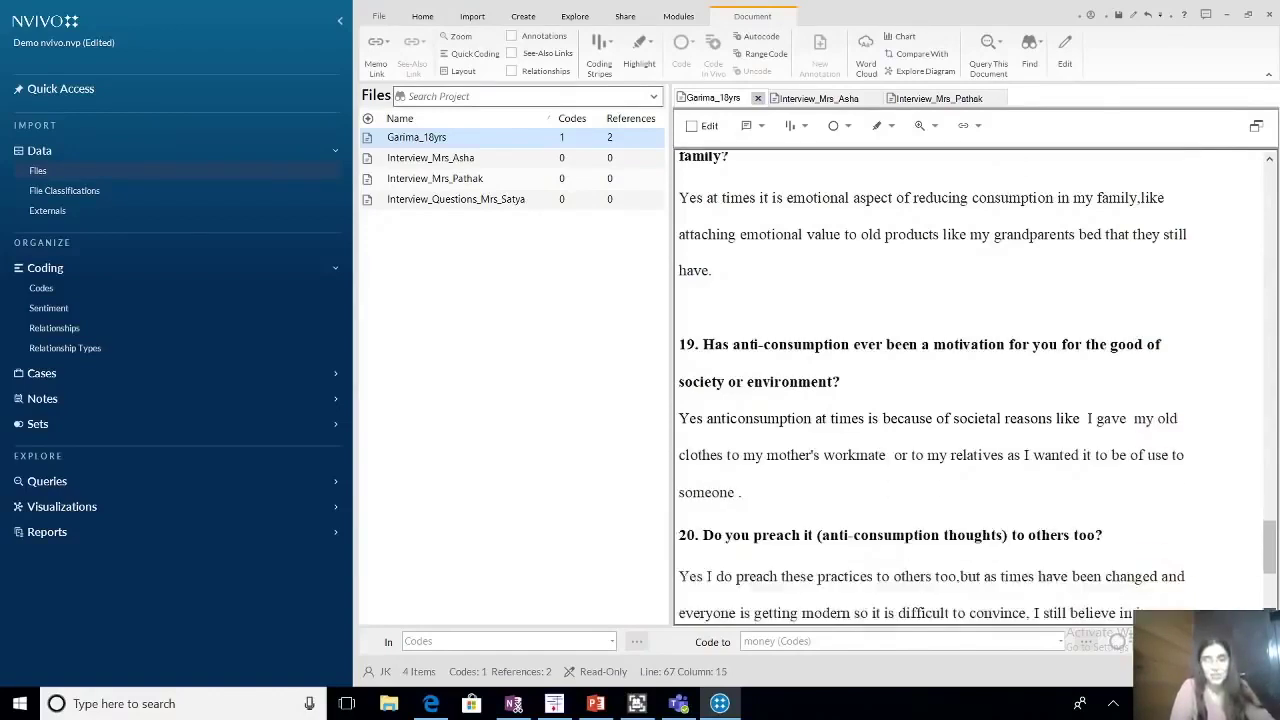
scroll(977, 388, down, 3)
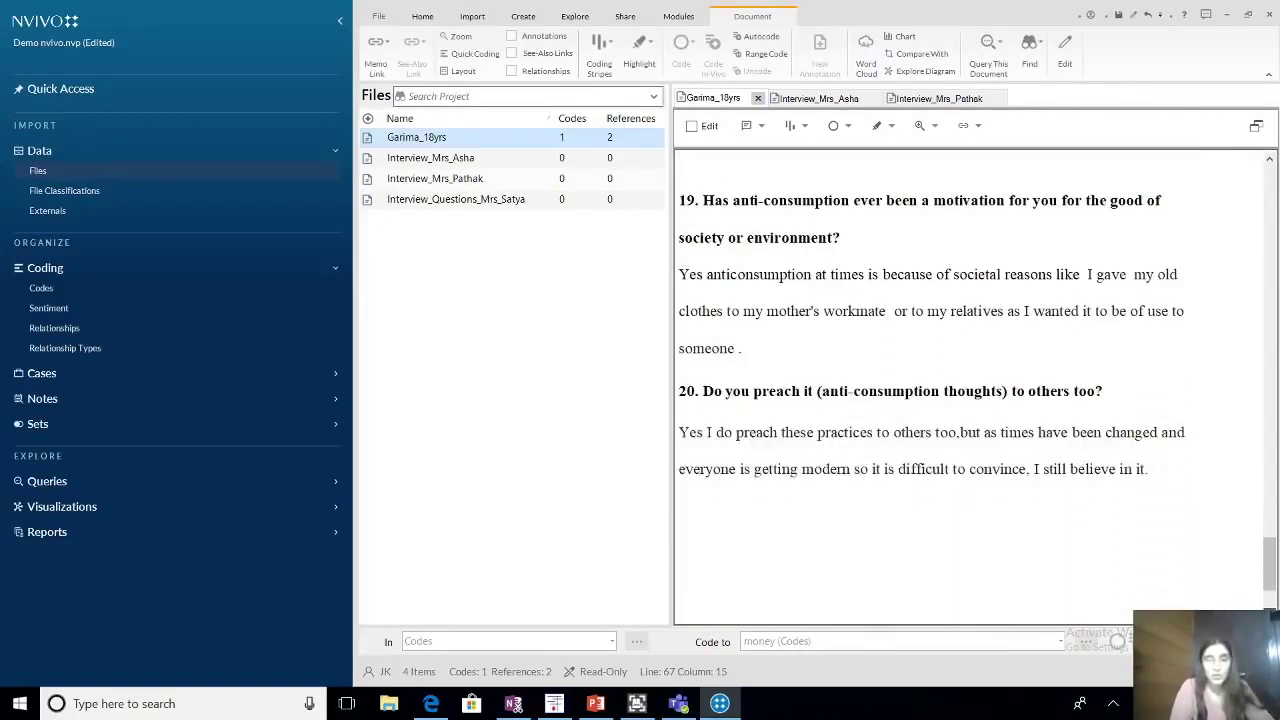
scroll(977, 388, down, 1)
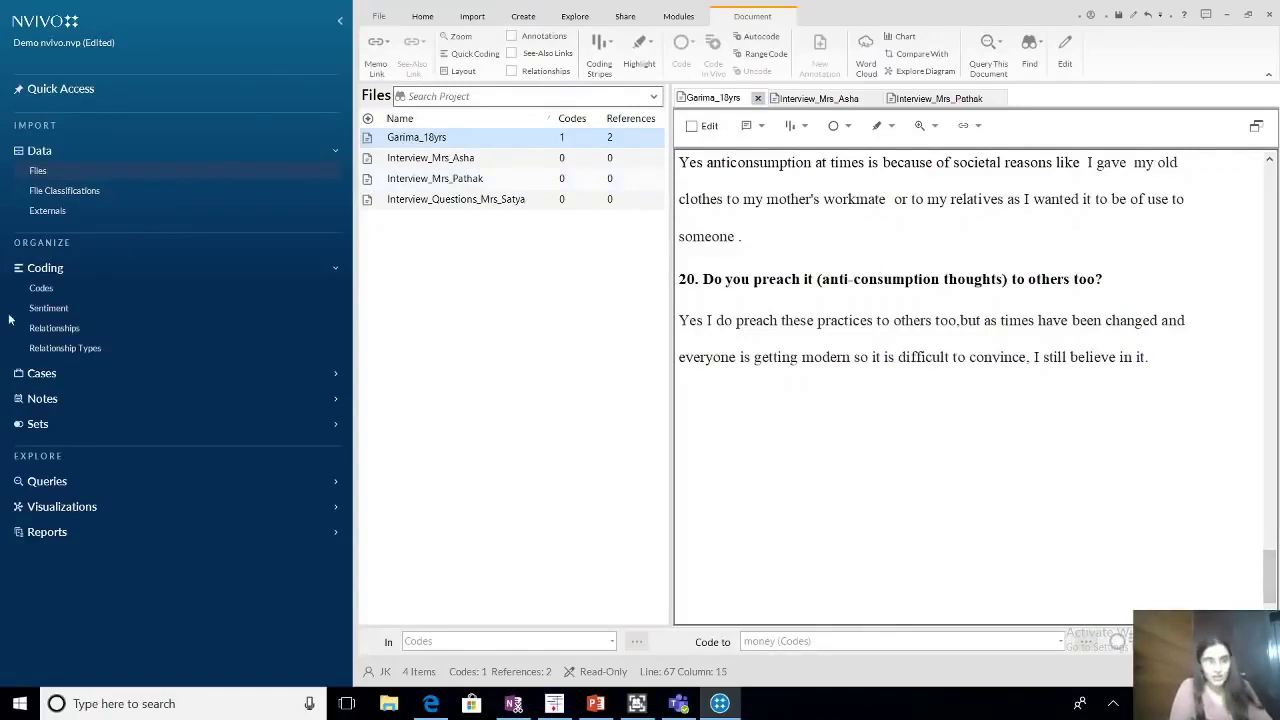
Create a second top-level code named emotions.
click(41, 289)
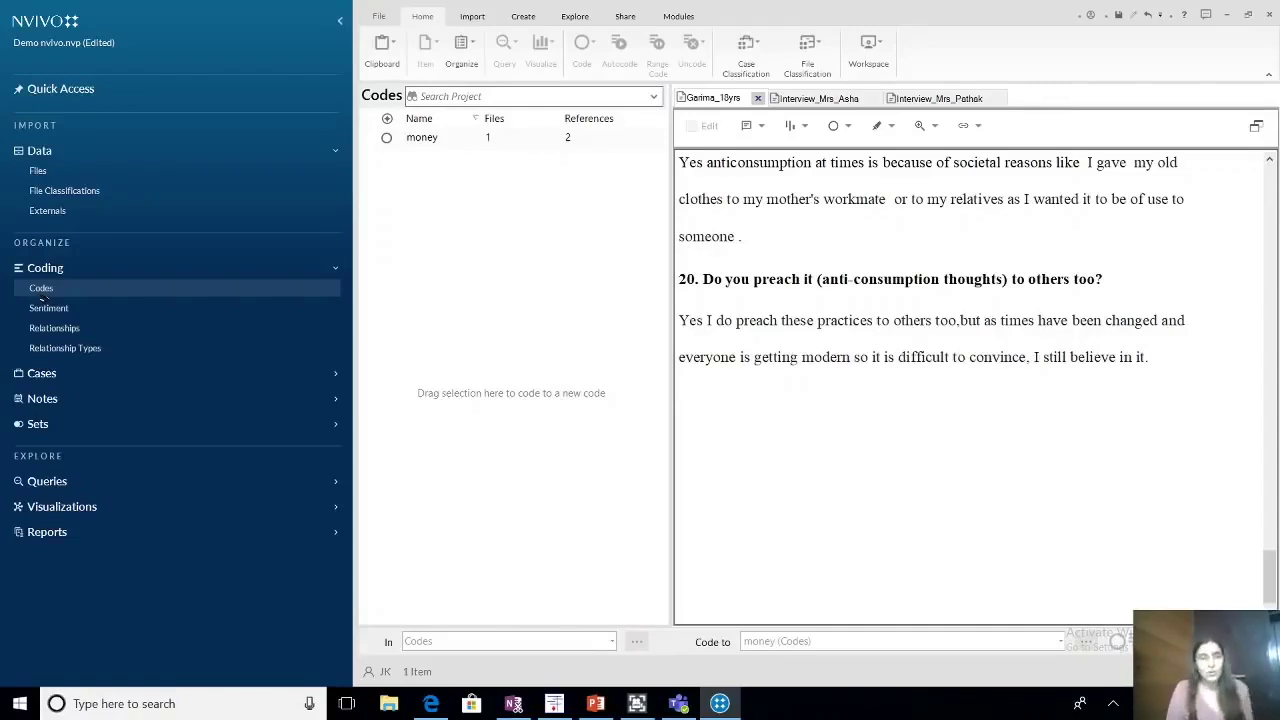
right_click(41, 290)
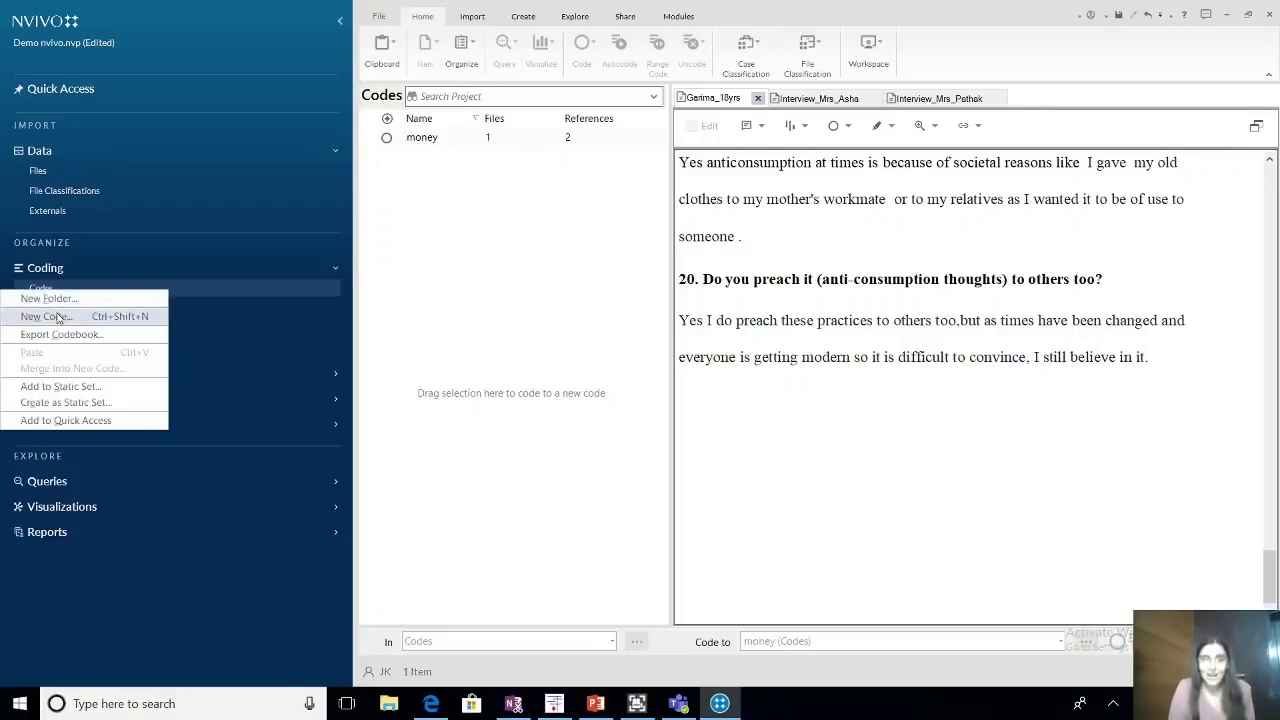
click(58, 317)
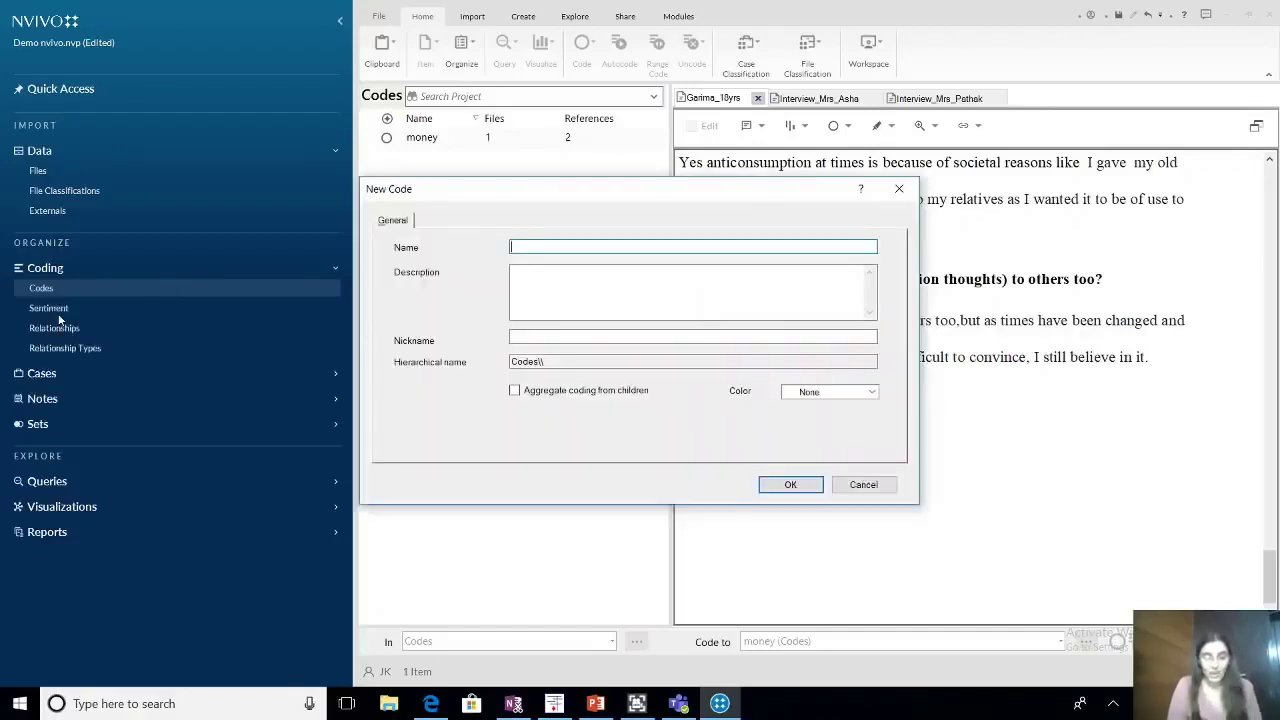
text(emotions)
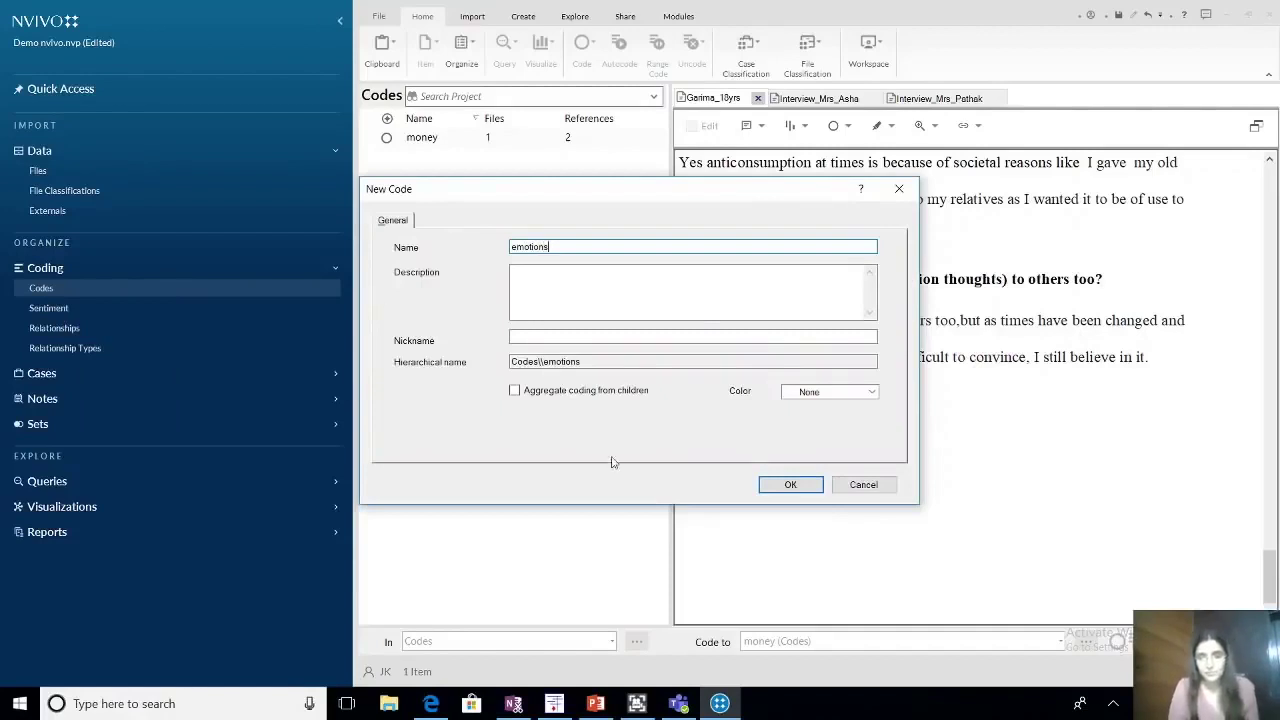
click(795, 485)
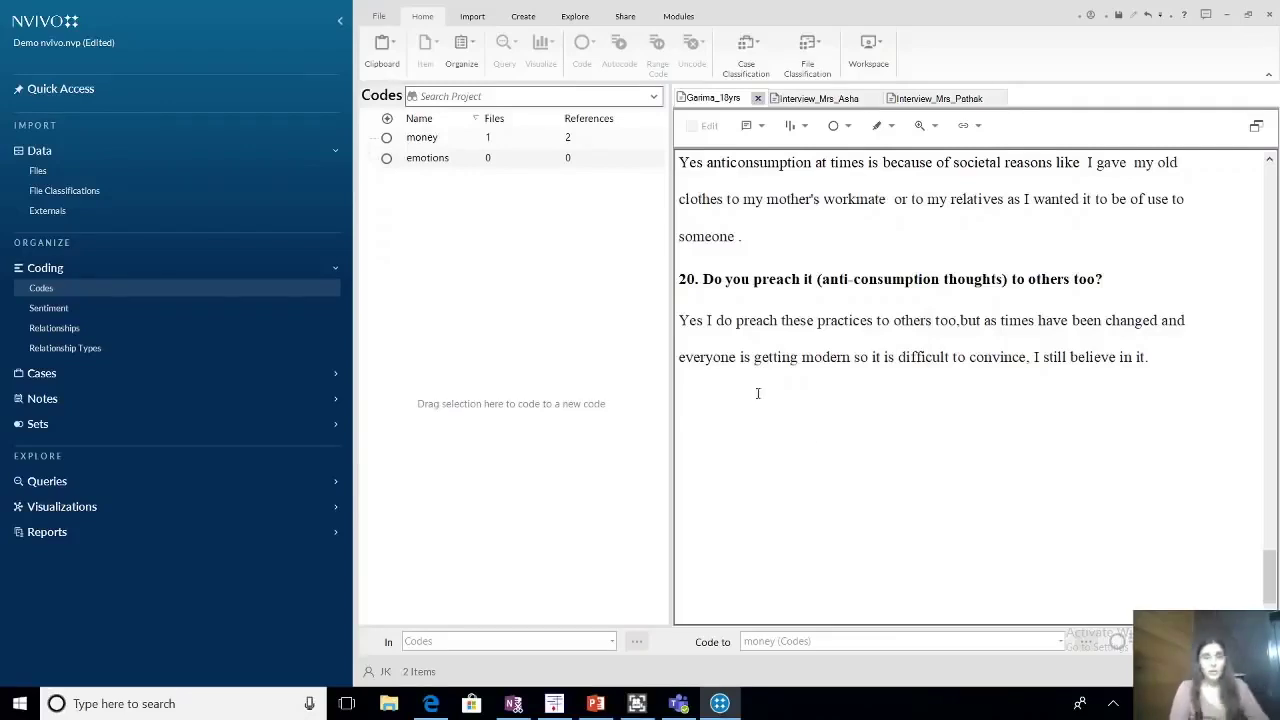
Check the money and emotions codes, and return to the imported files with the first interview transcript selected.
click(443, 141)
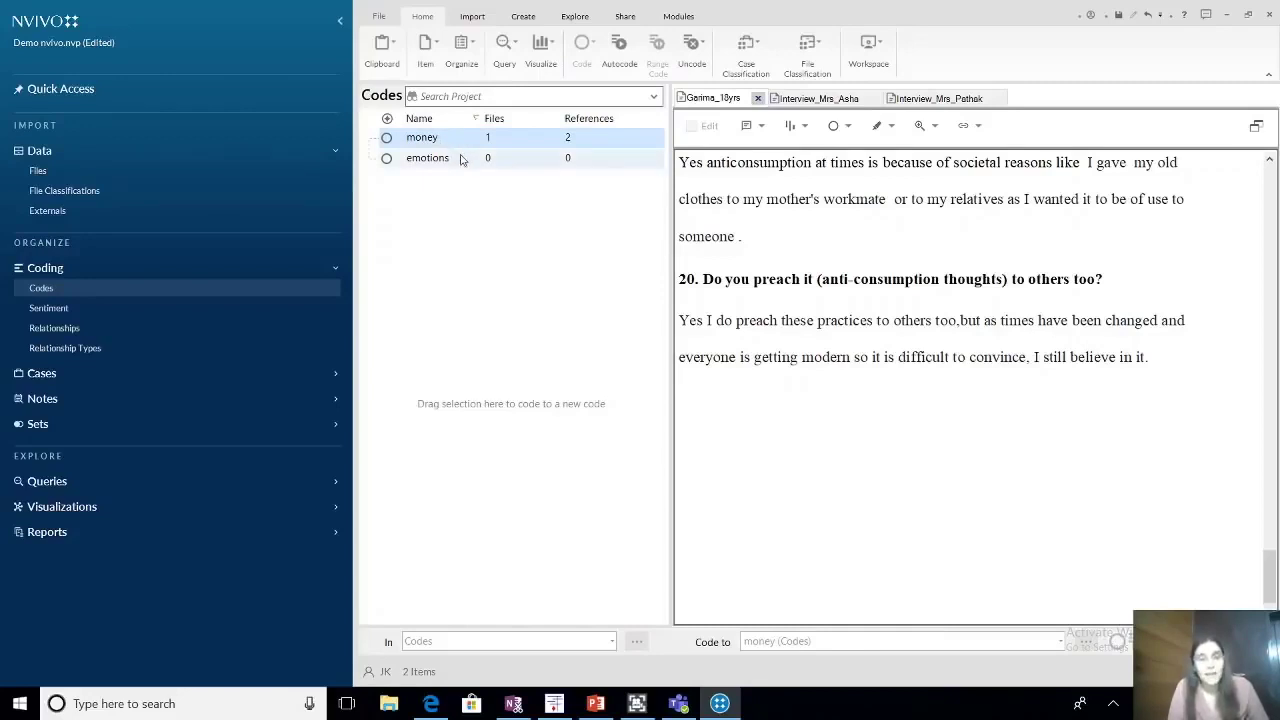
click(462, 161)
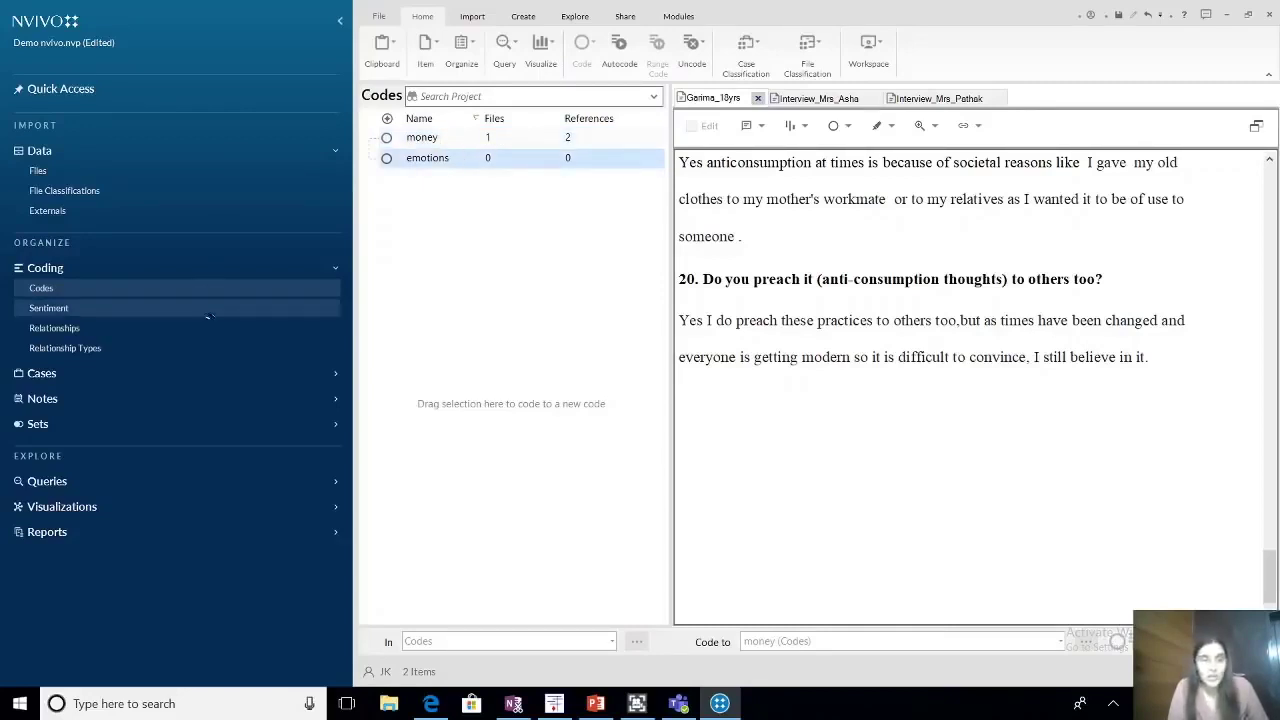
click(38, 171)
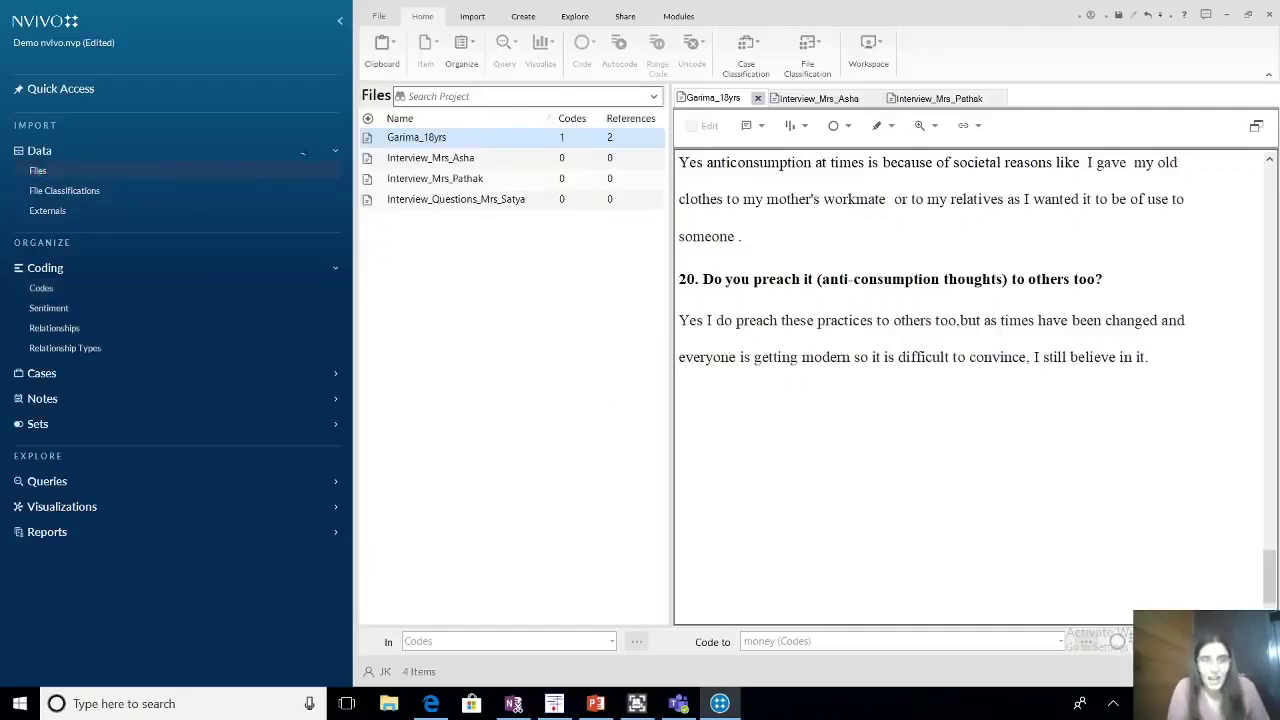
click(486, 140)
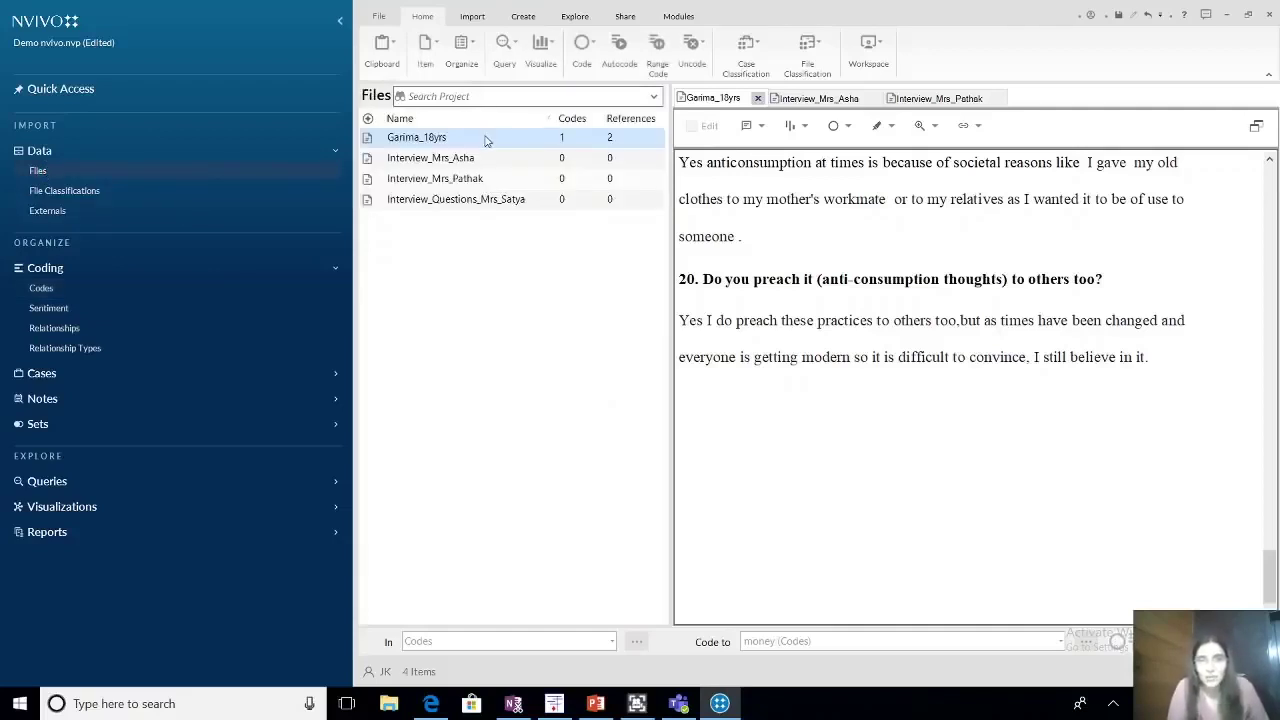
Reread the first interview transcript from question 1 to question 19, looking for a passage about emotions.
click(1270, 186)
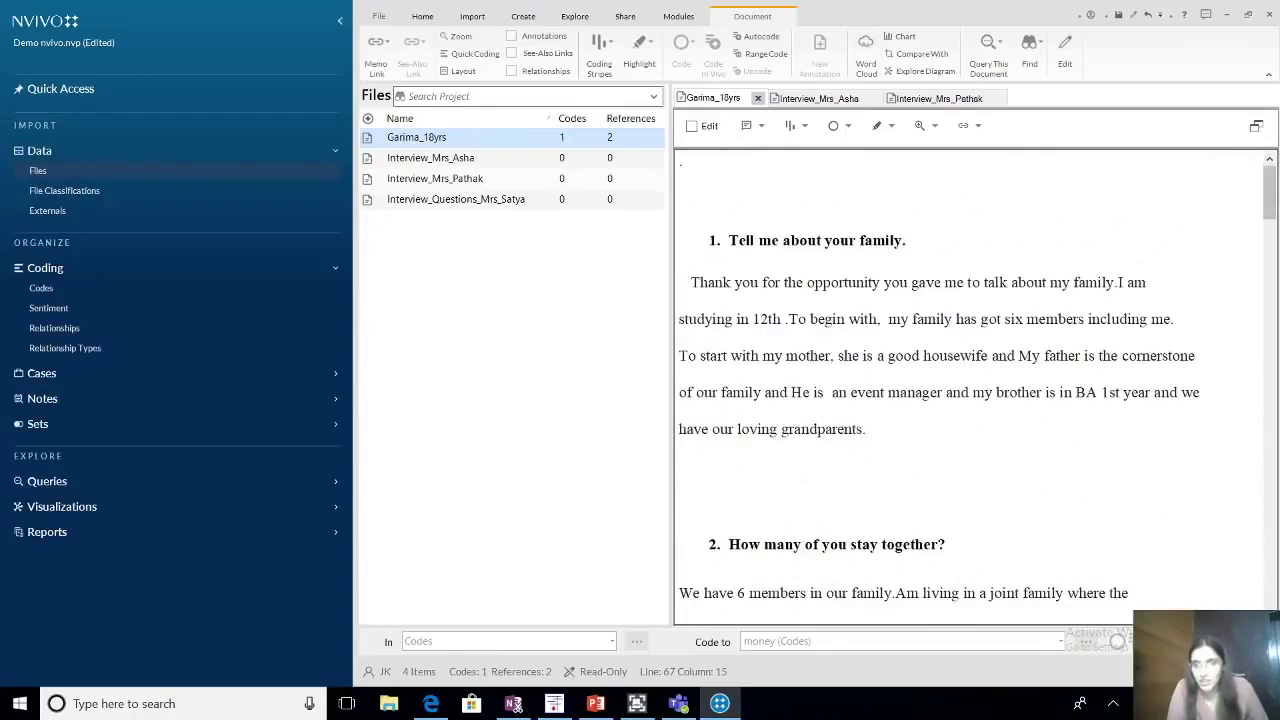
scroll(970, 385, down, 1)
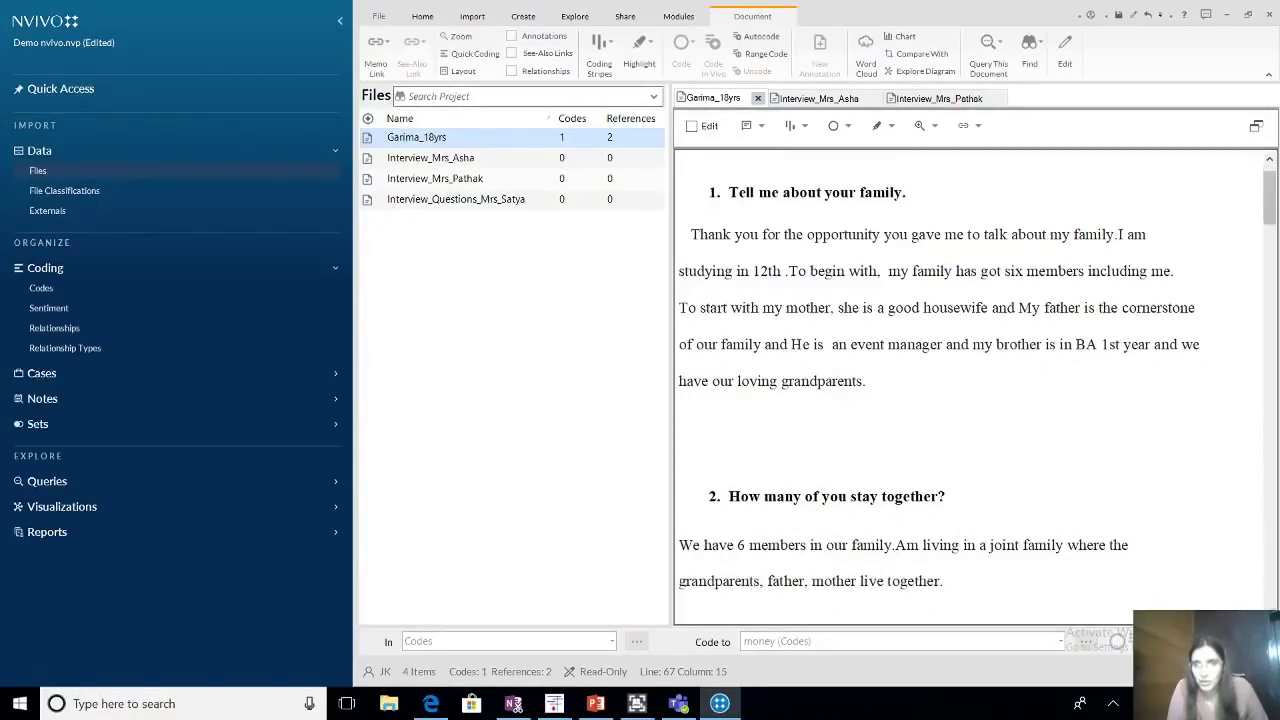
scroll(975, 385, down, 3)
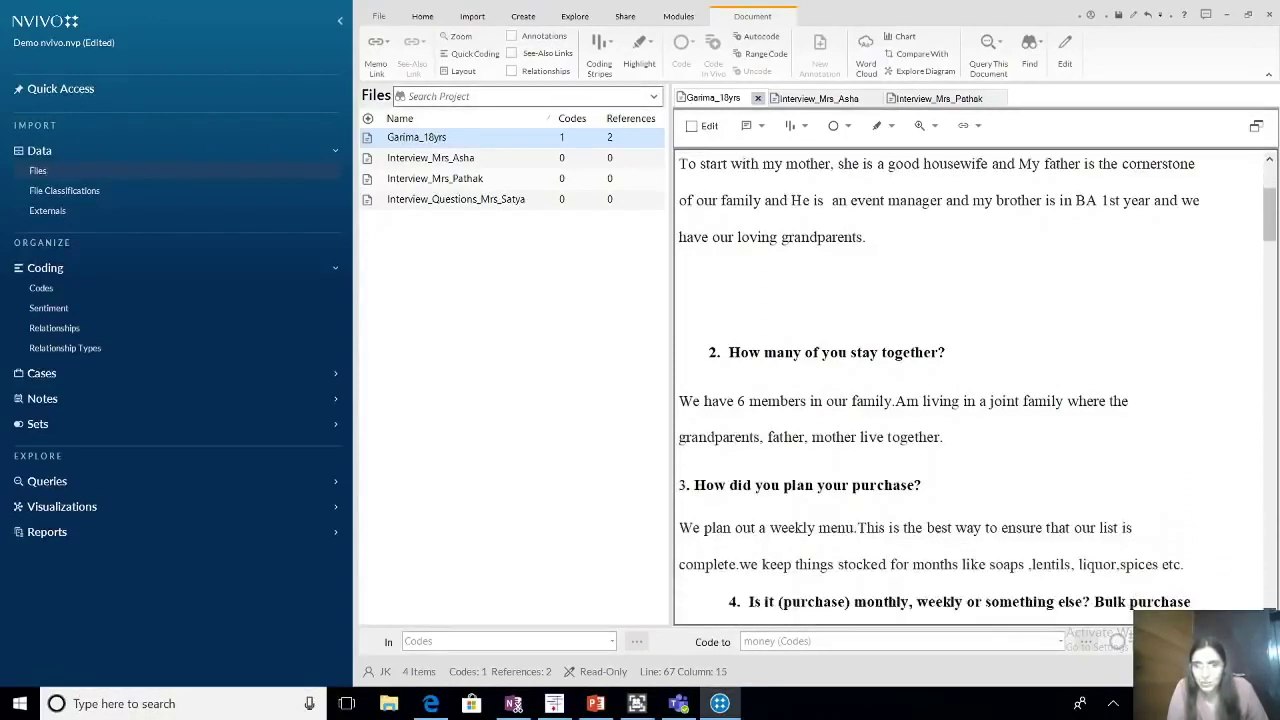
scroll(975, 385, down, 3)
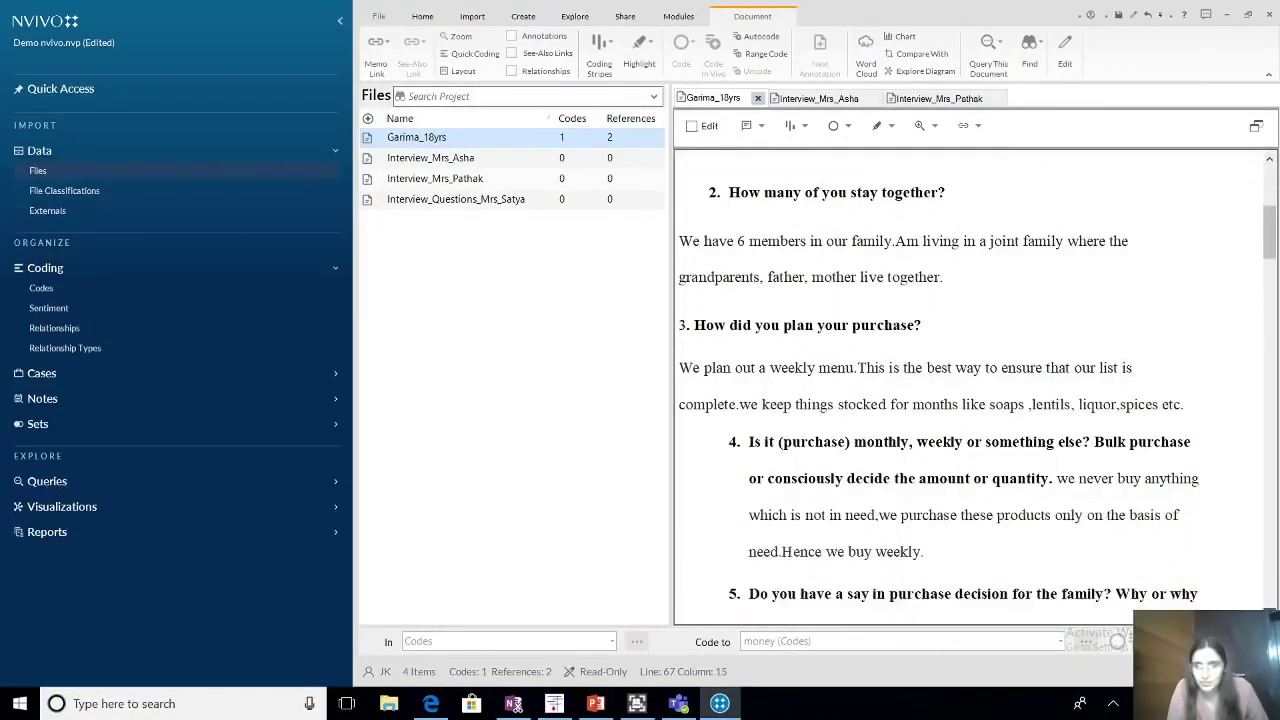
scroll(975, 385, down, 3)
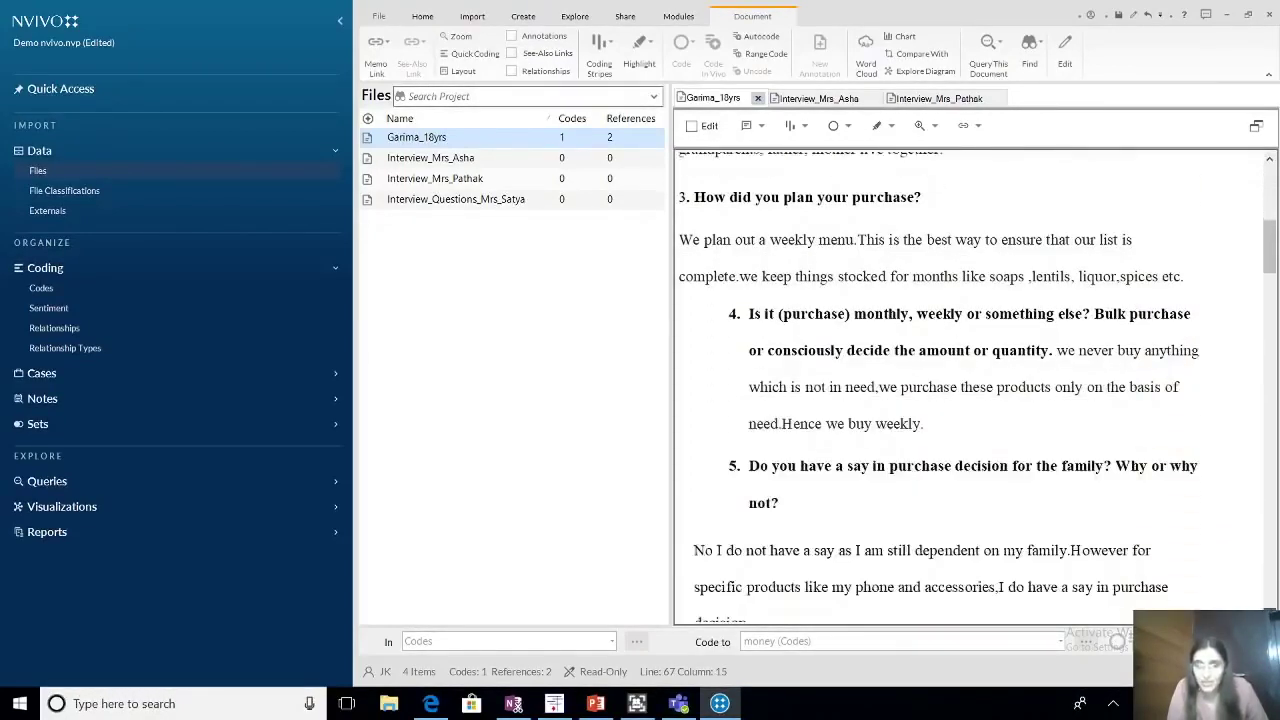
scroll(975, 385, down, 3)
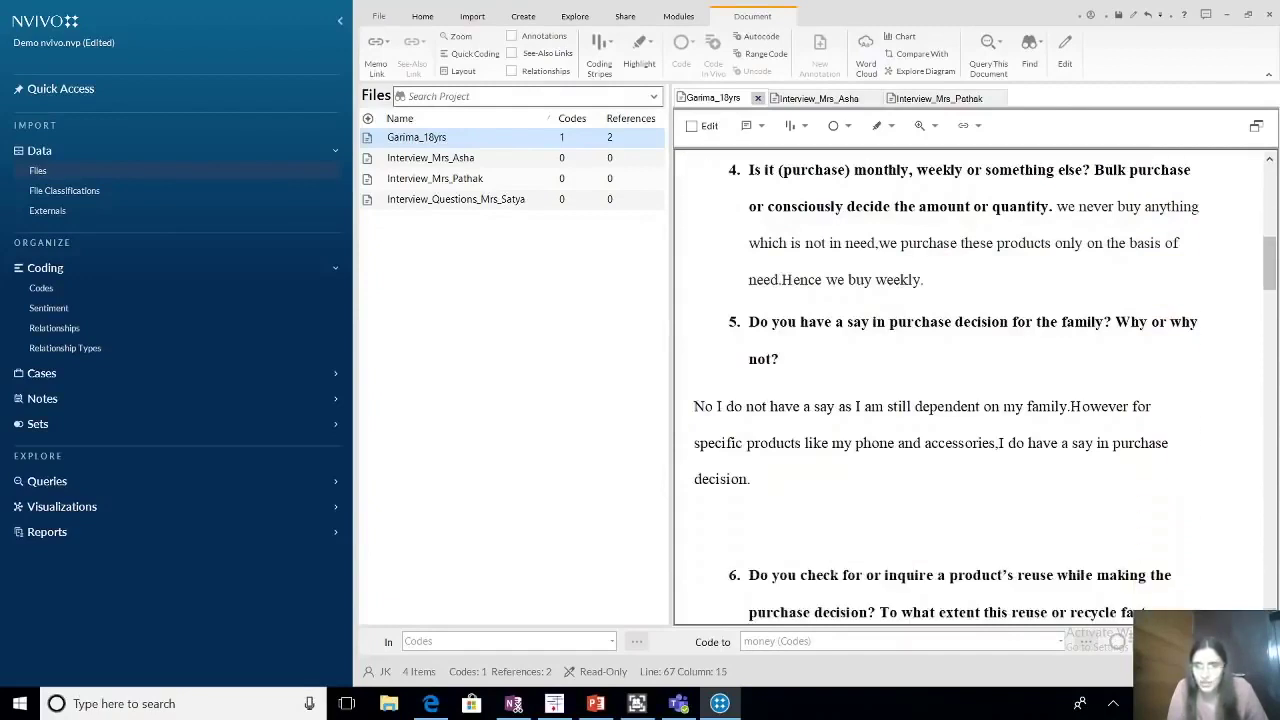
scroll(975, 385, down, 2)
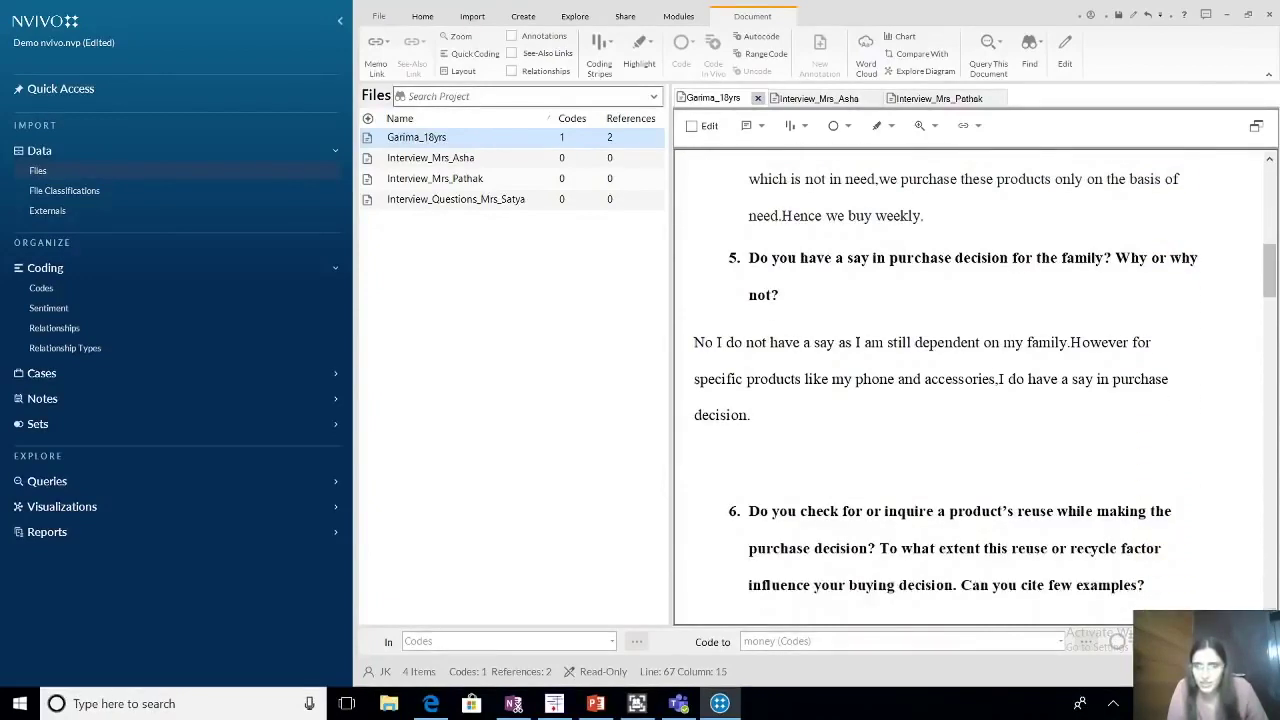
scroll(975, 385, down, 3)
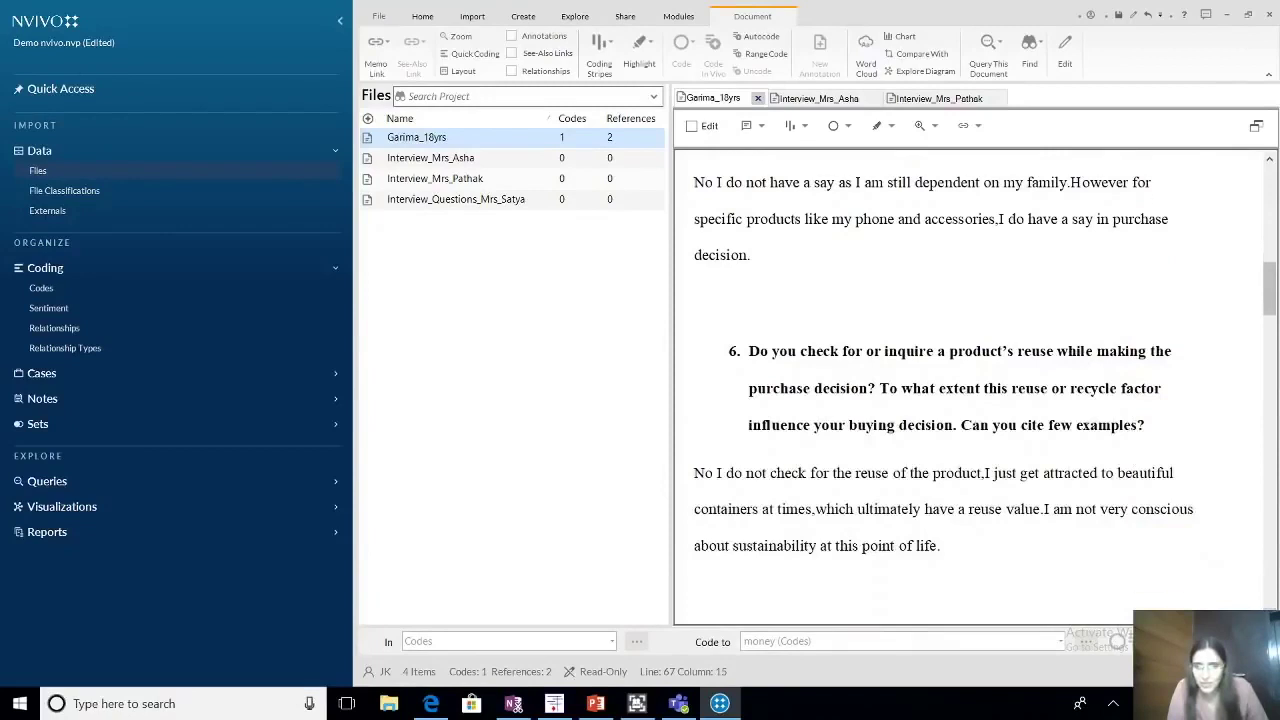
scroll(681, 548, down, 3)
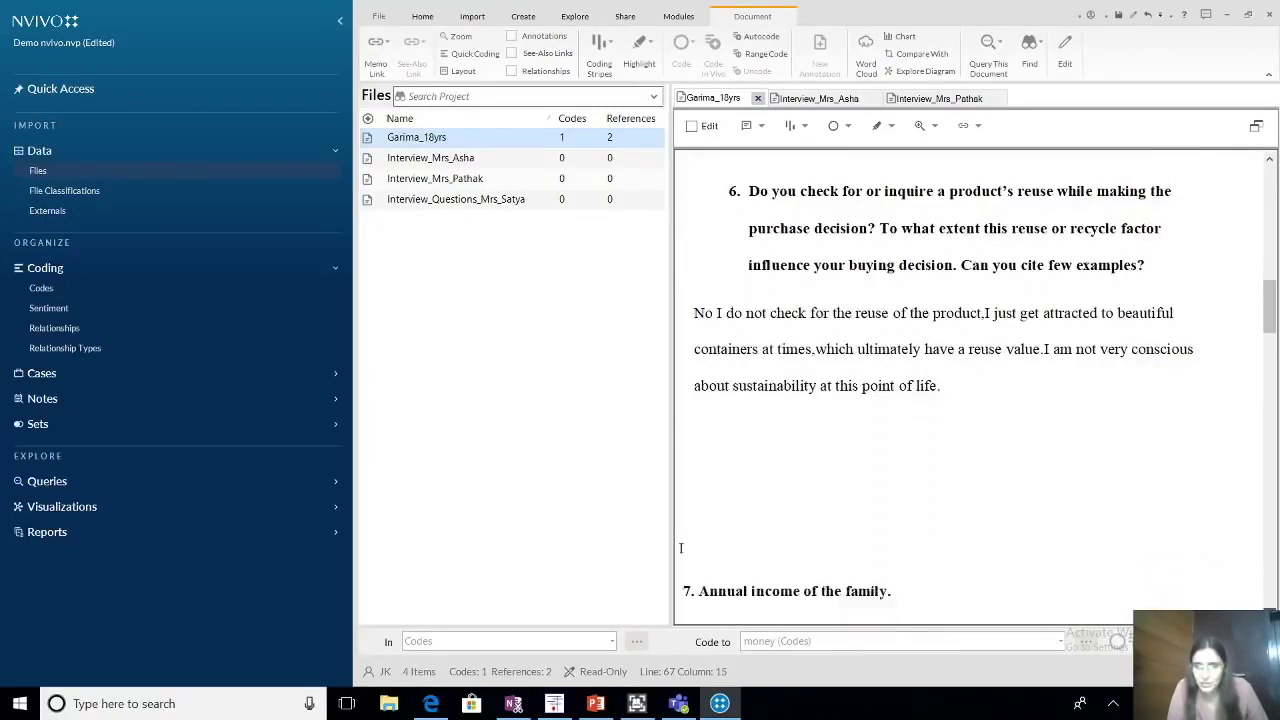
scroll(681, 548, down, 2)
click(1272, 600)
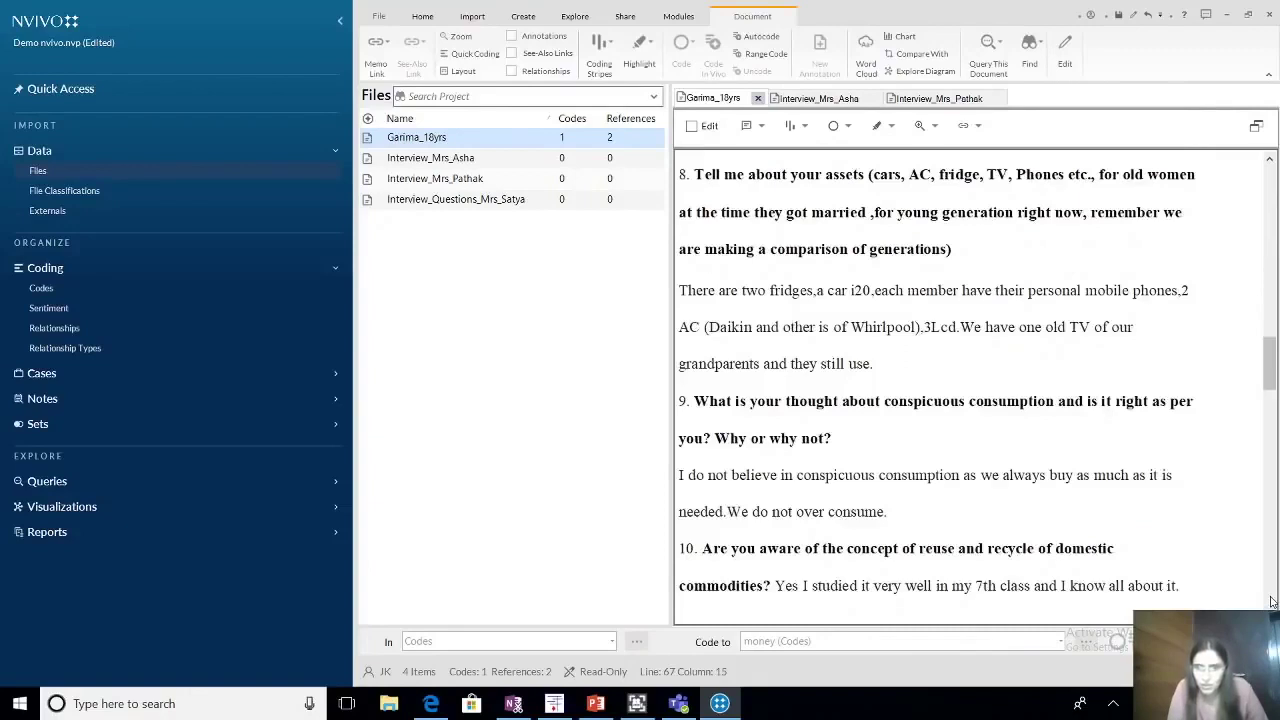
click(1272, 600)
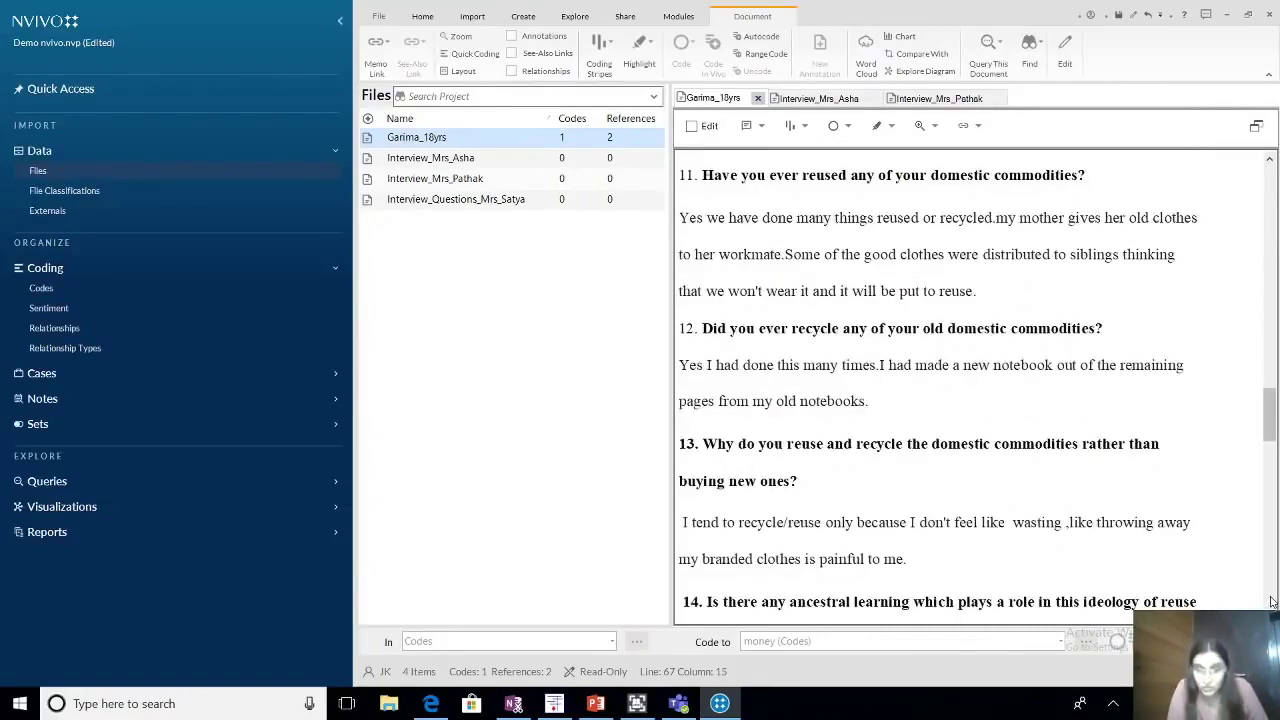
click(1272, 600)
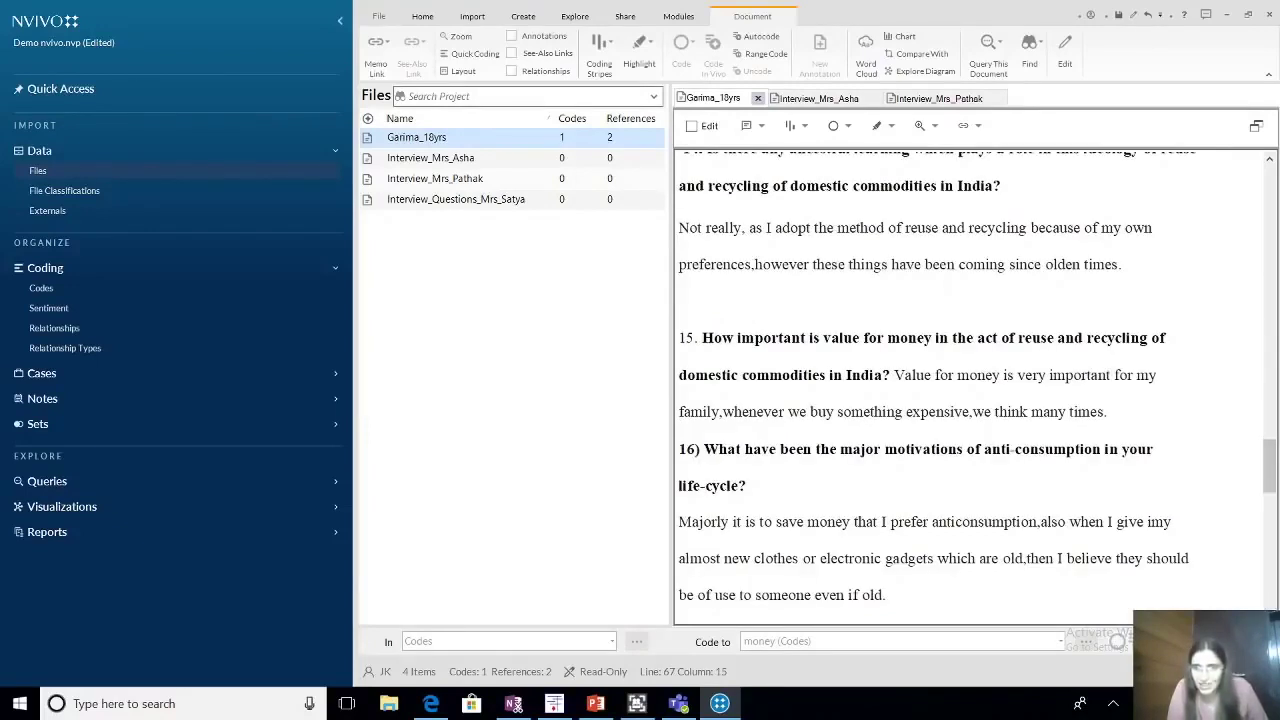
scroll(977, 376, down, 1)
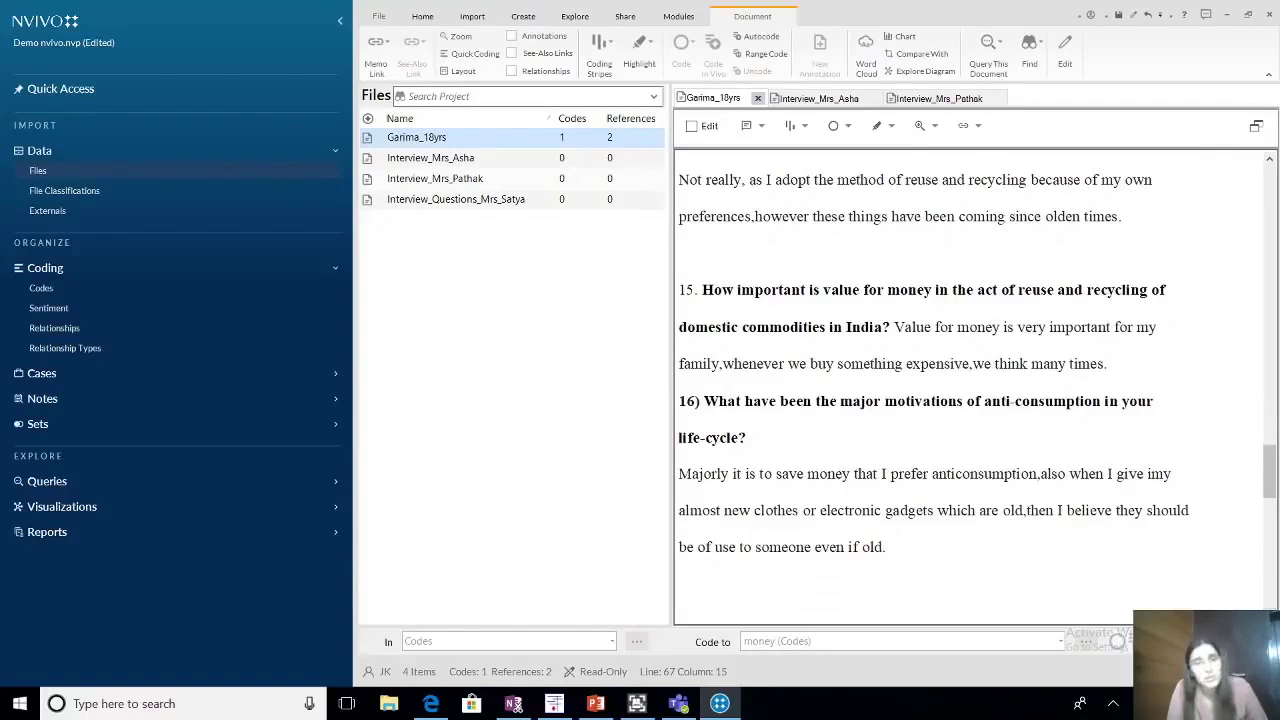
scroll(977, 386, down, 3)
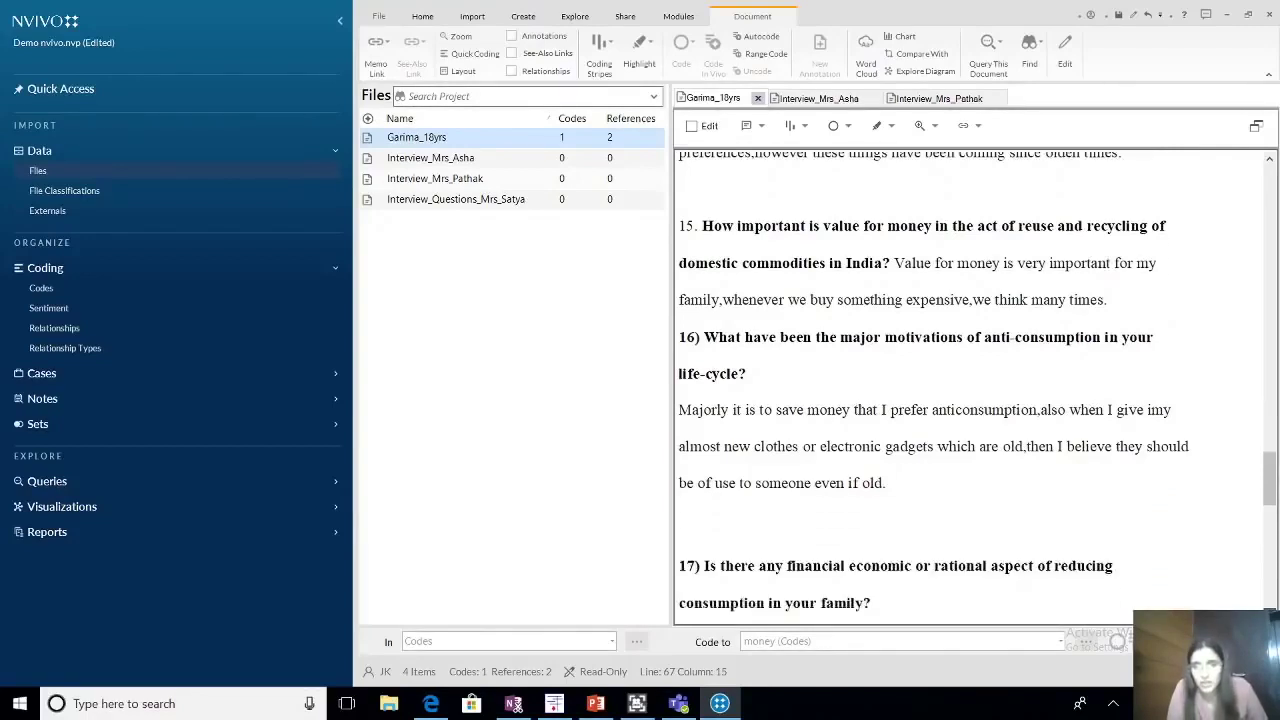
scroll(977, 386, down, 3)
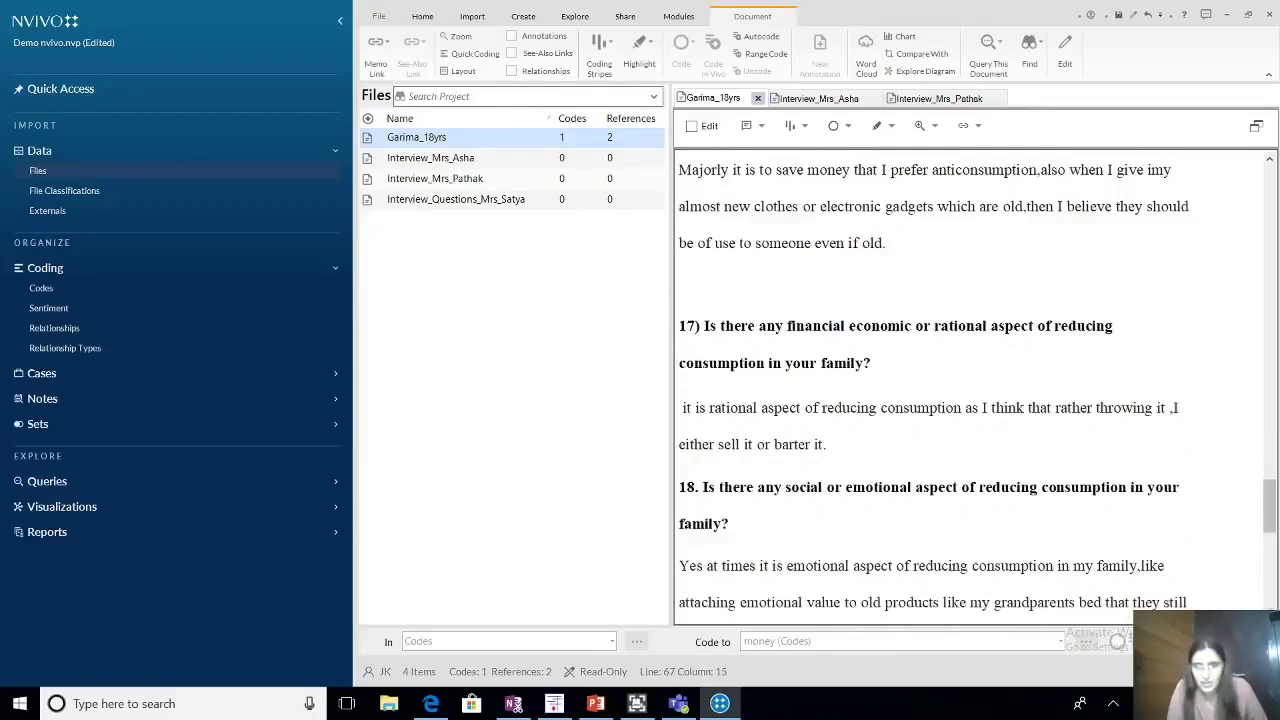
scroll(977, 386, down, 3)
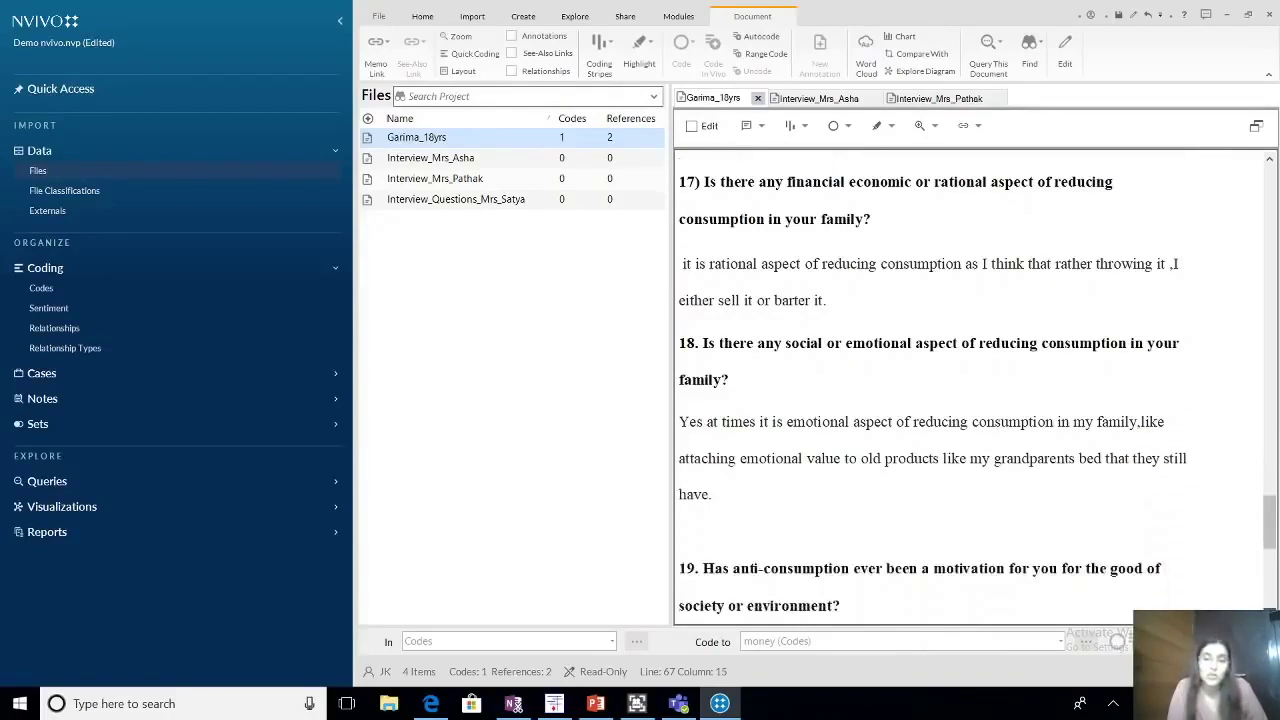
scroll(1248, 584, down, 3)
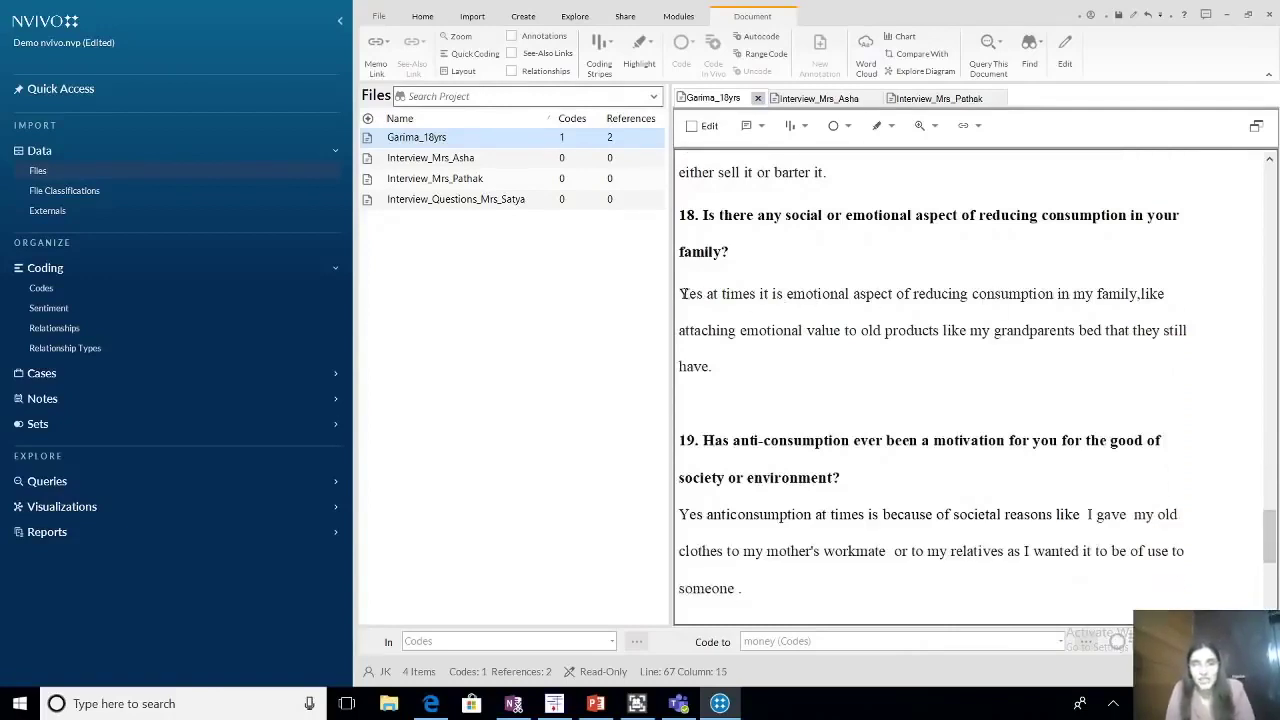
Code the question 18 answer about the emotional aspect of reducing consumption to the emotions code.
drag(687, 294, 940, 366)
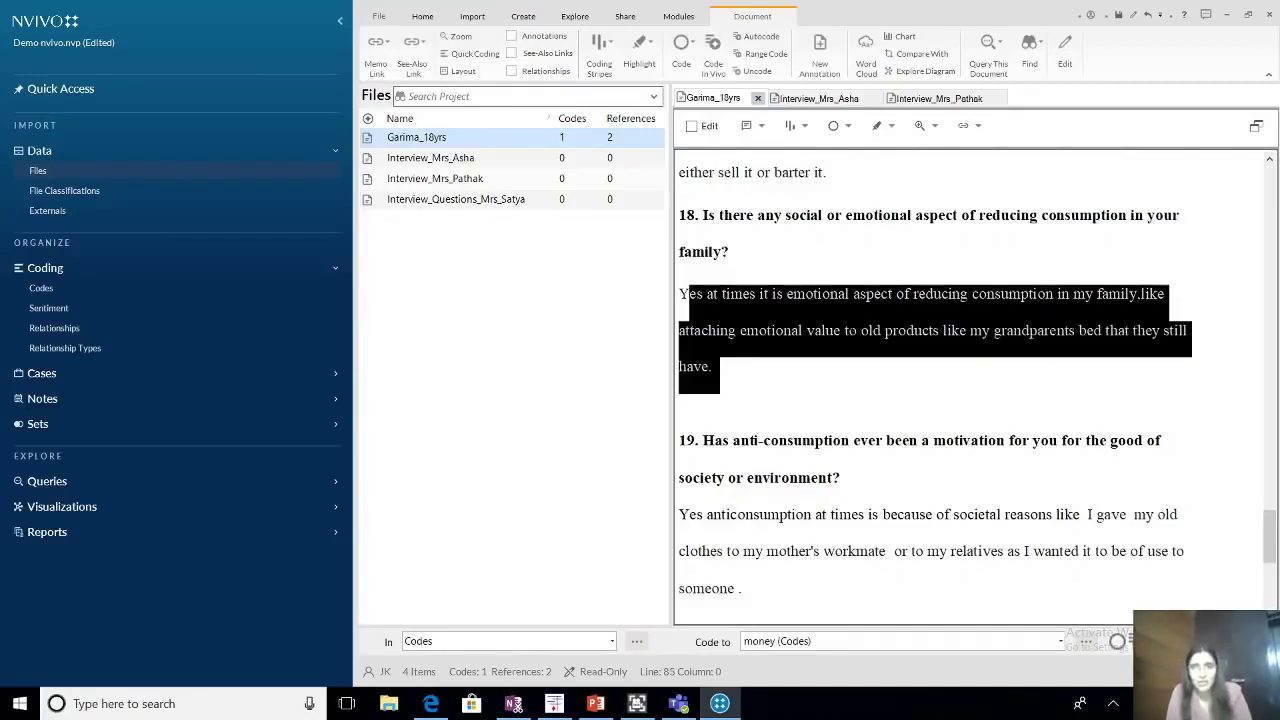
right_click(851, 326)
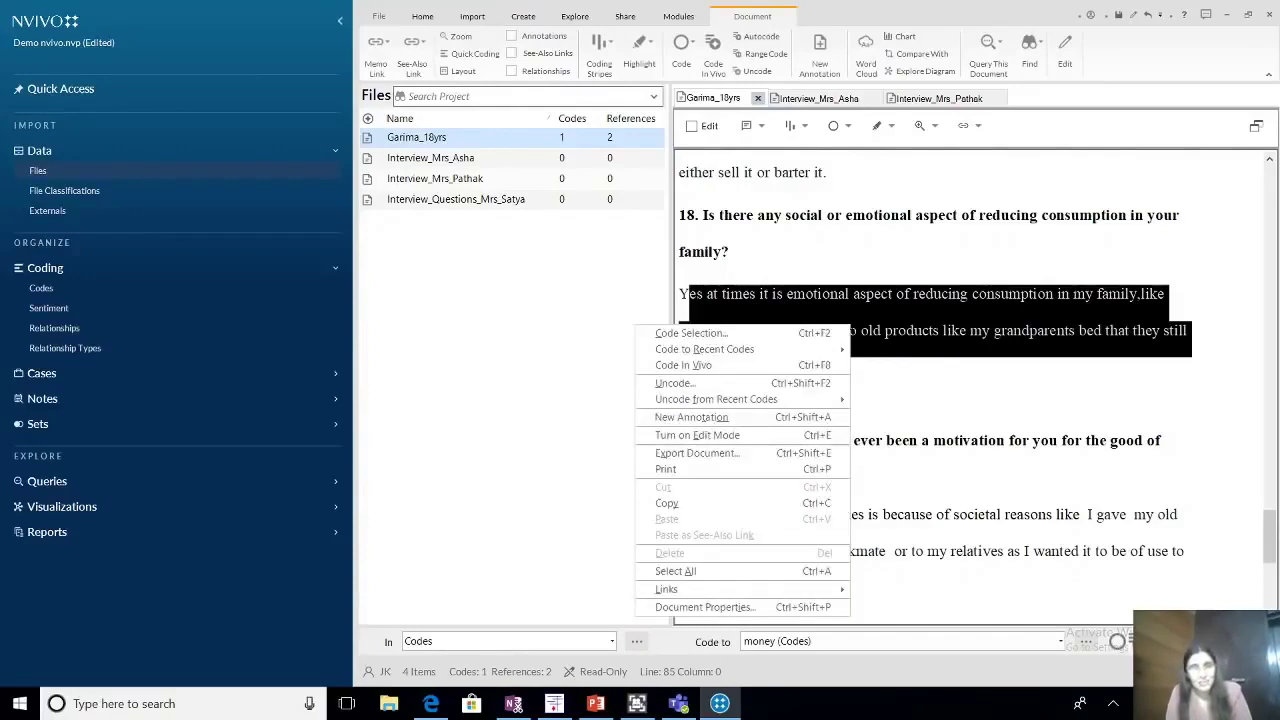
click(761, 336)
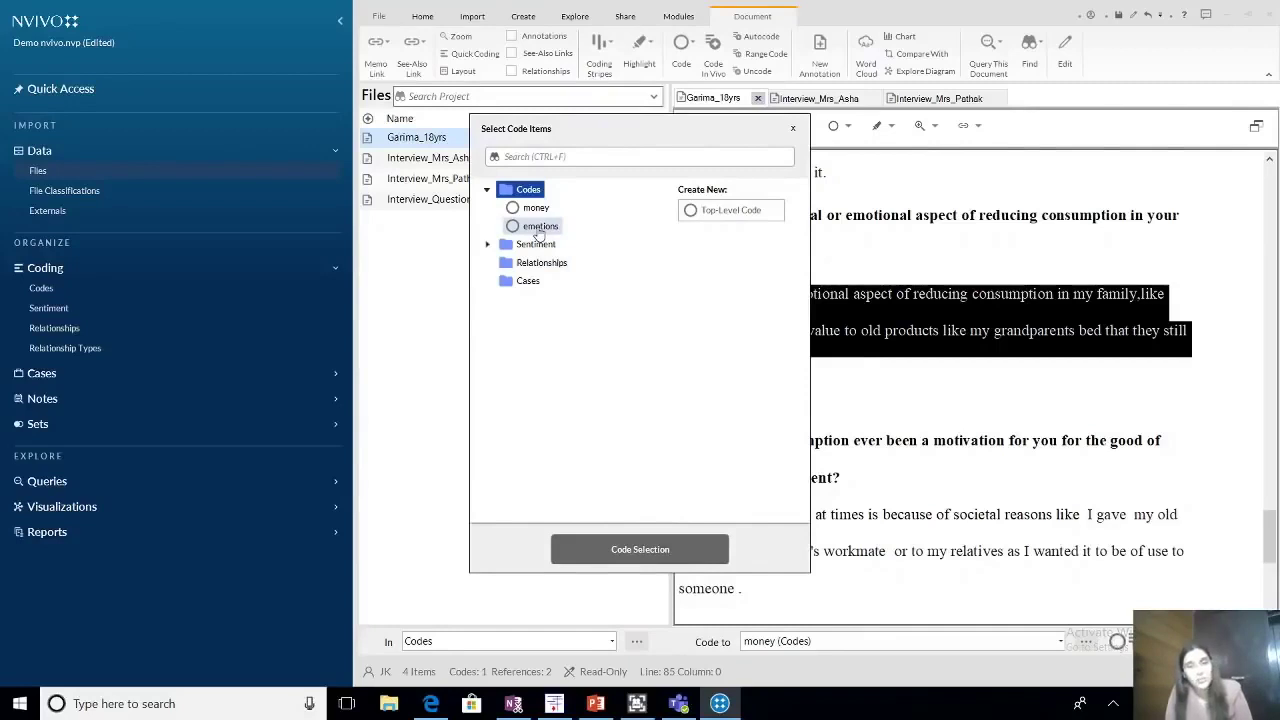
click(538, 229)
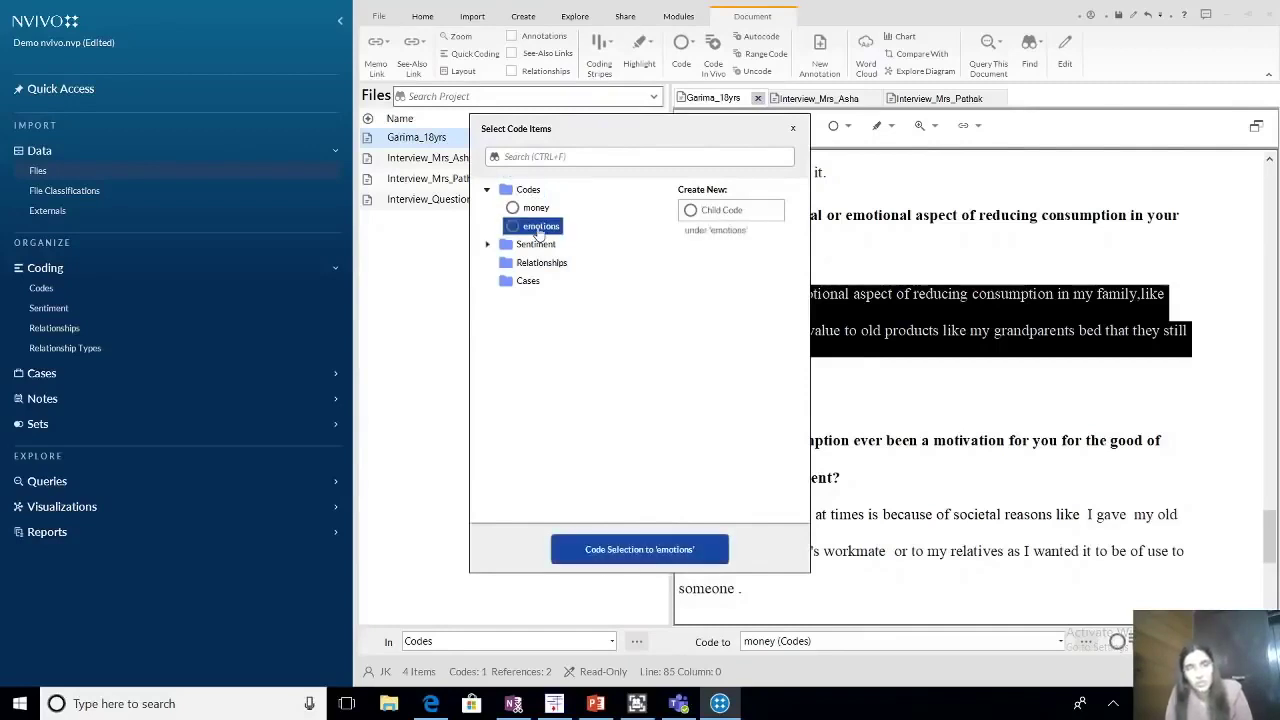
click(672, 551)
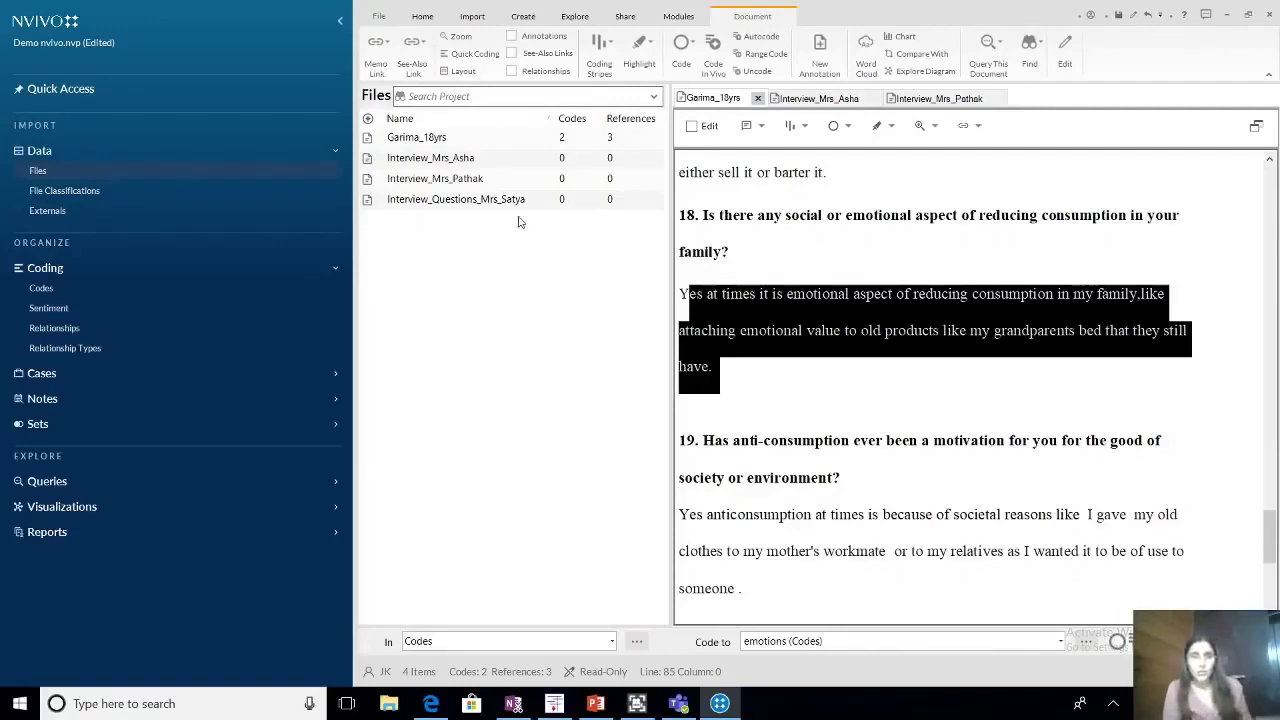
Open the second interview transcript and code the question 4 passage about having little money and buying in bulk to the money code.
click(470, 165)
double_click(470, 165)
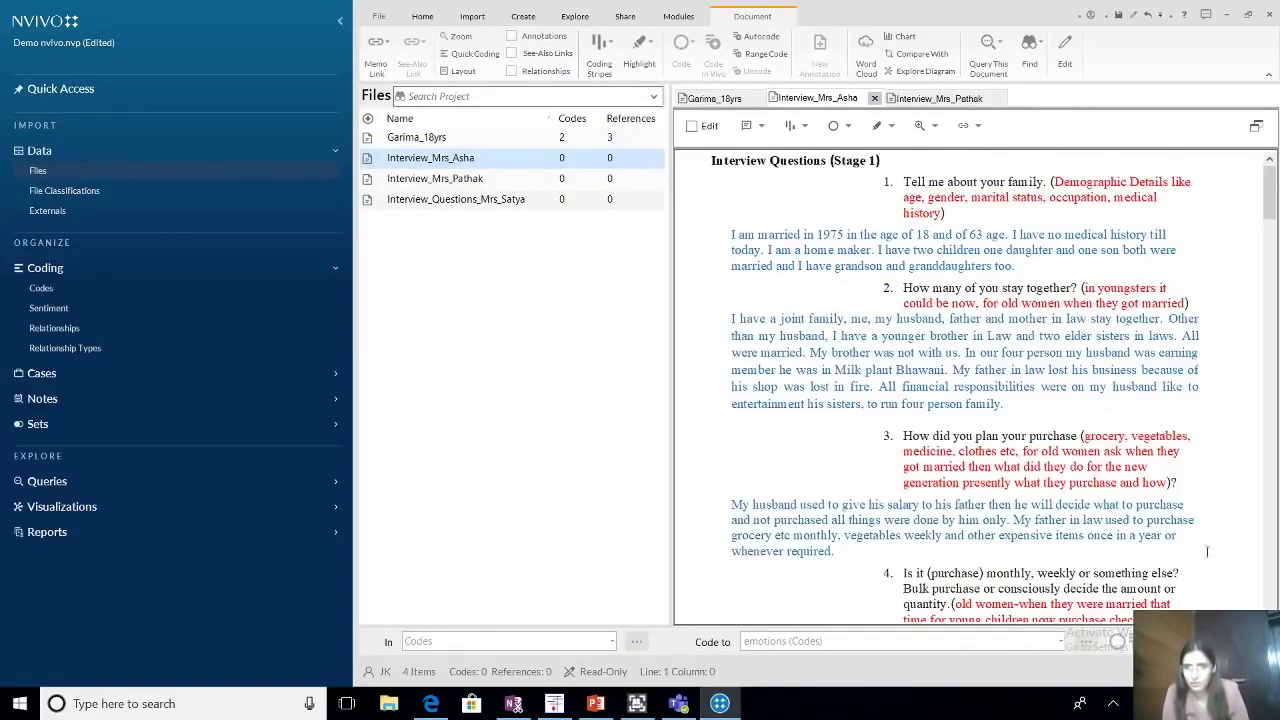
scroll(975, 390, down, 3)
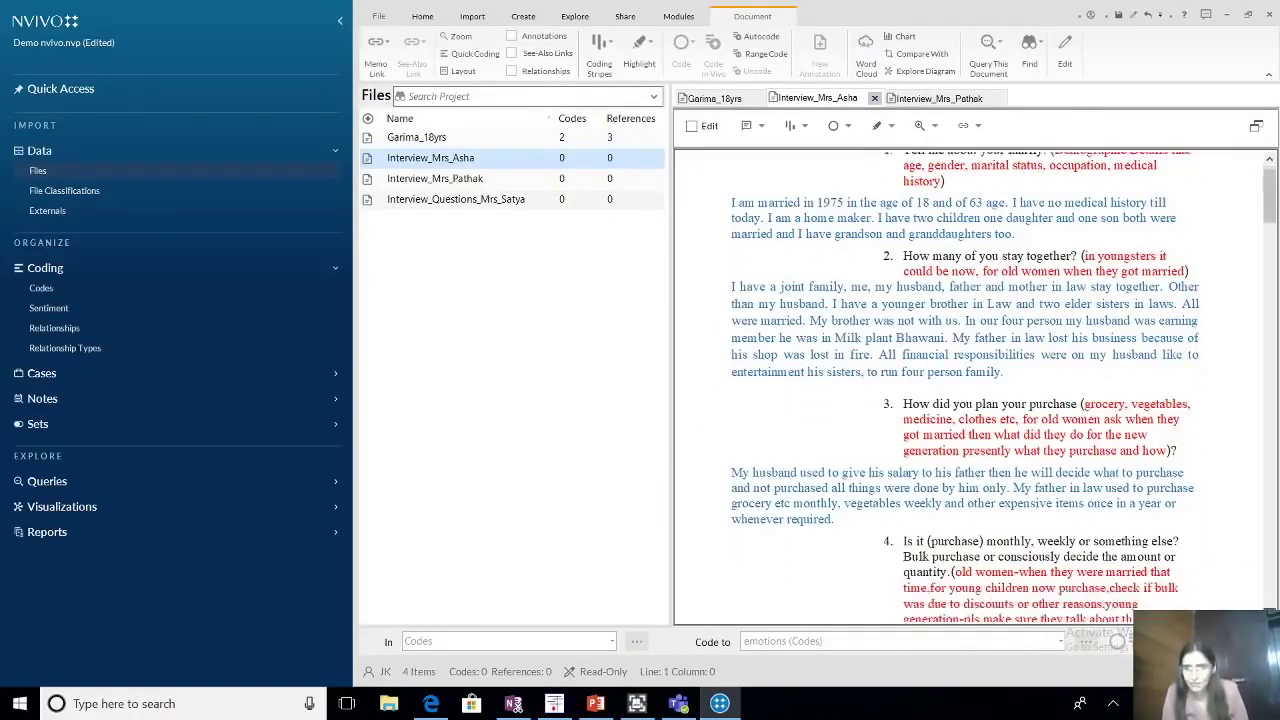
scroll(975, 390, down, 3)
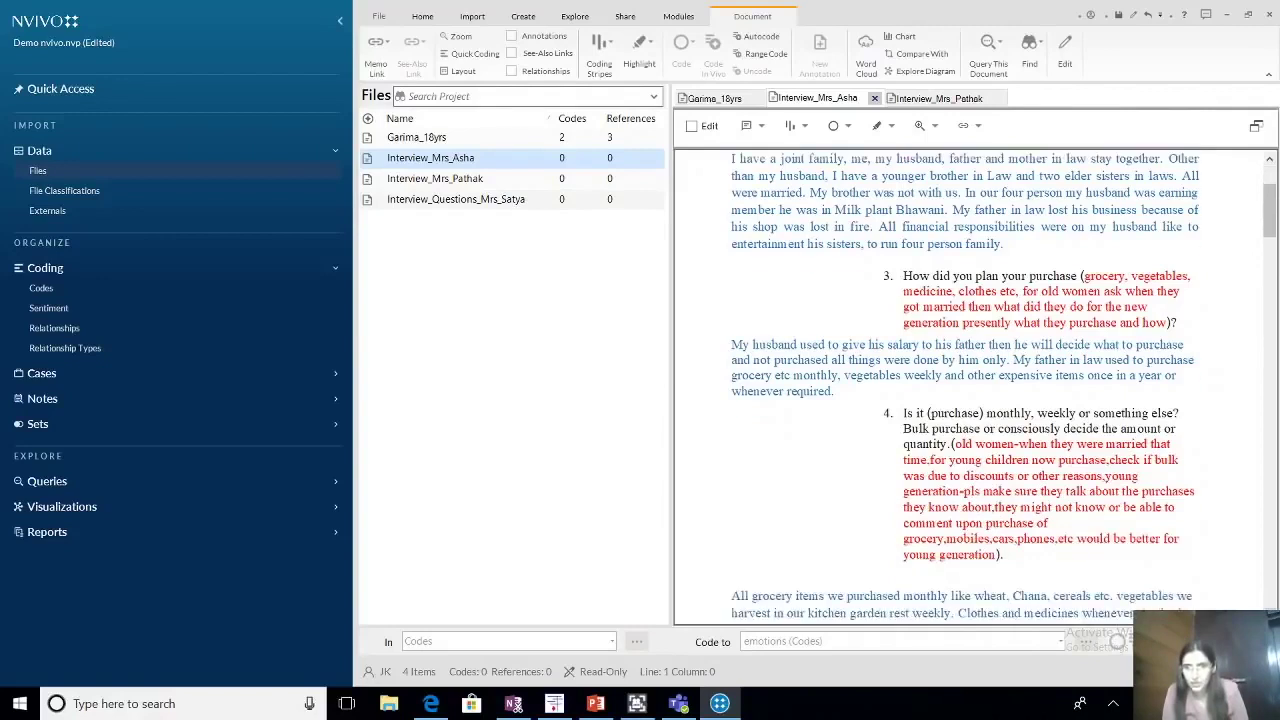
scroll(975, 390, down, 3)
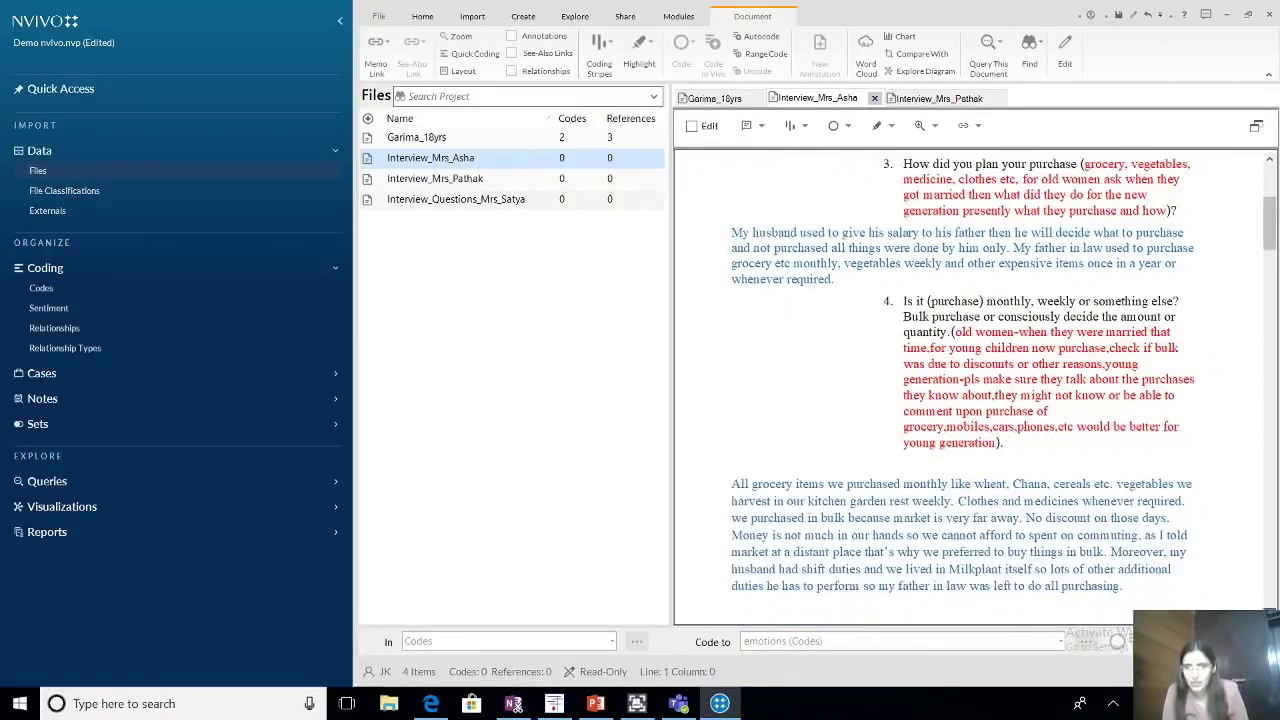
scroll(975, 388, down, 2)
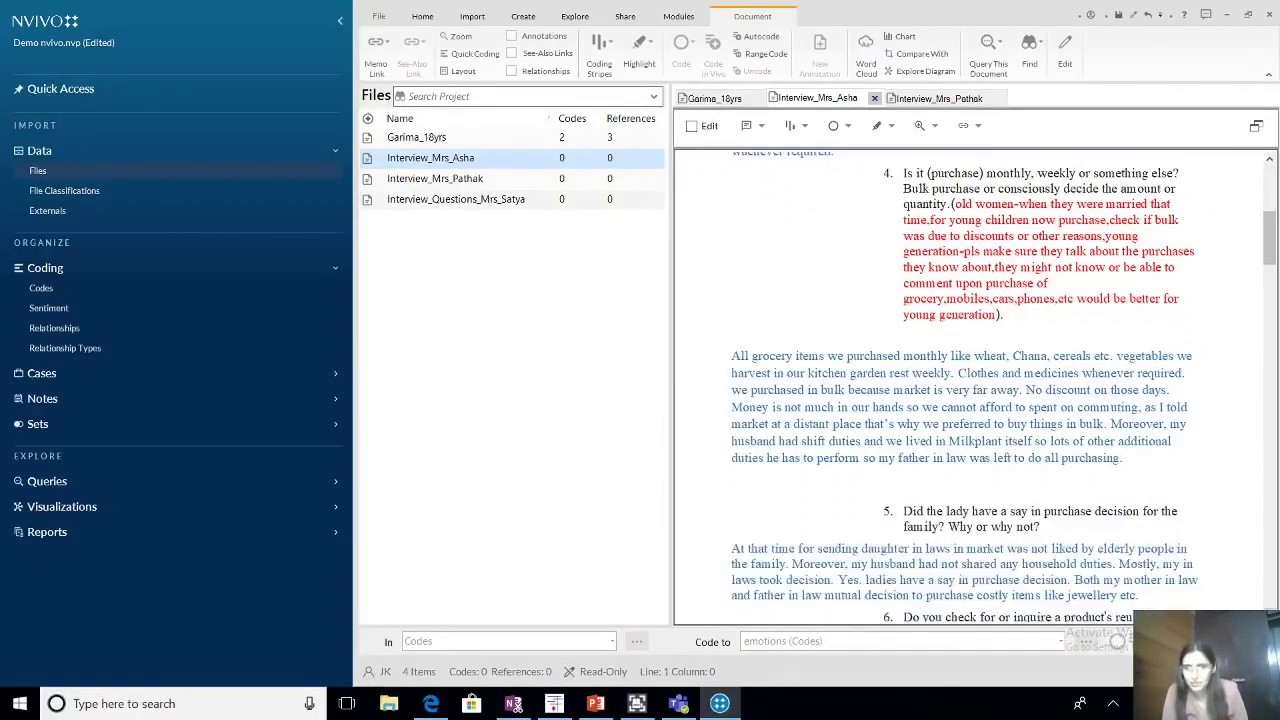
scroll(975, 388, down, 1)
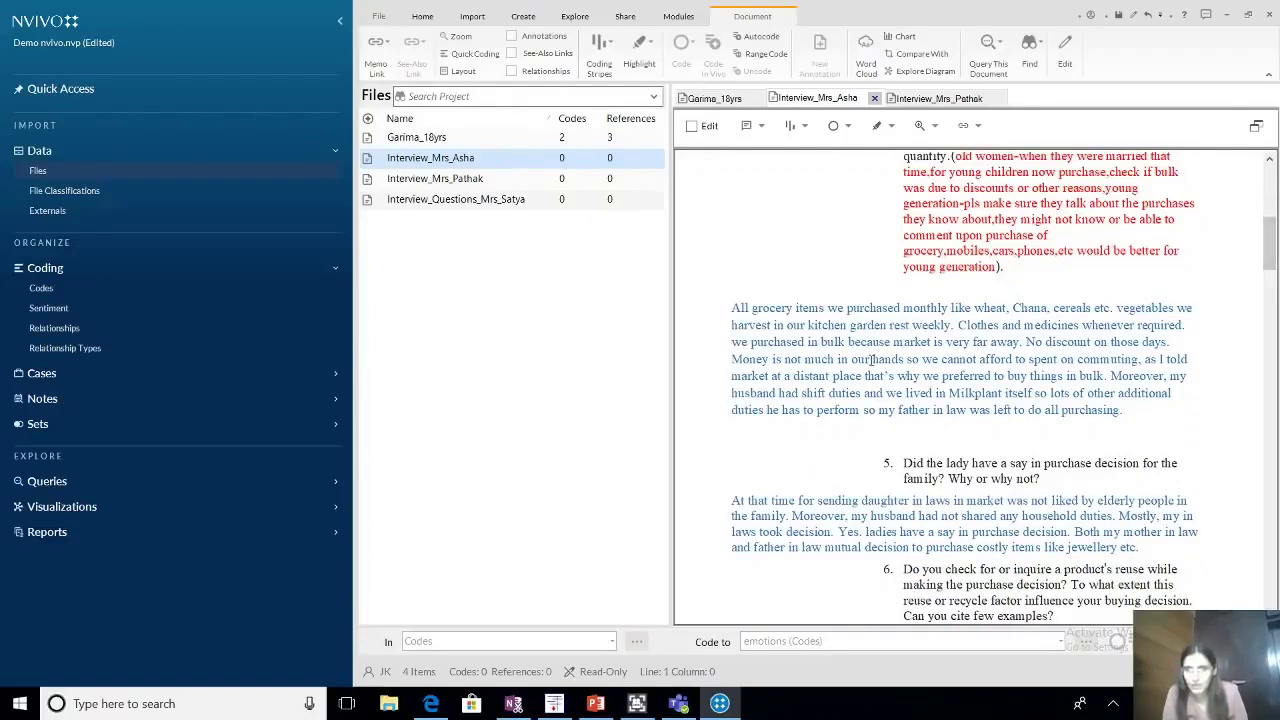
drag(732, 359, 1108, 377)
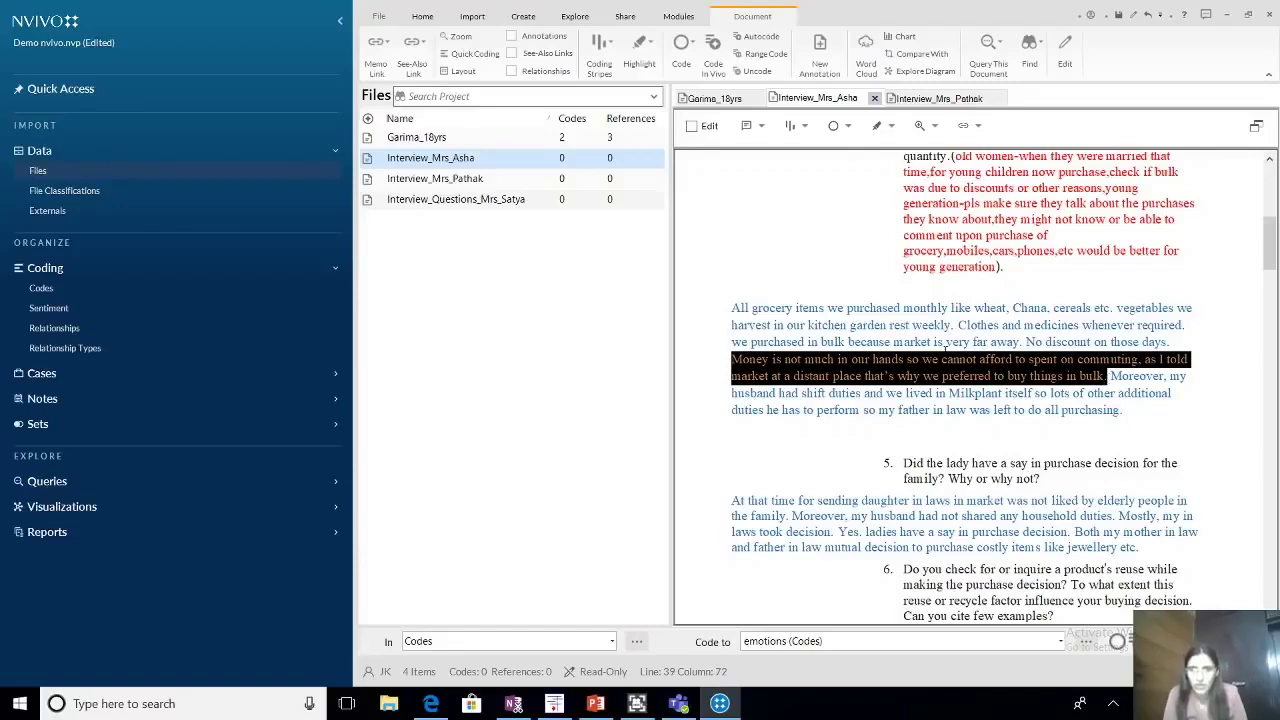
right_click(706, 362)
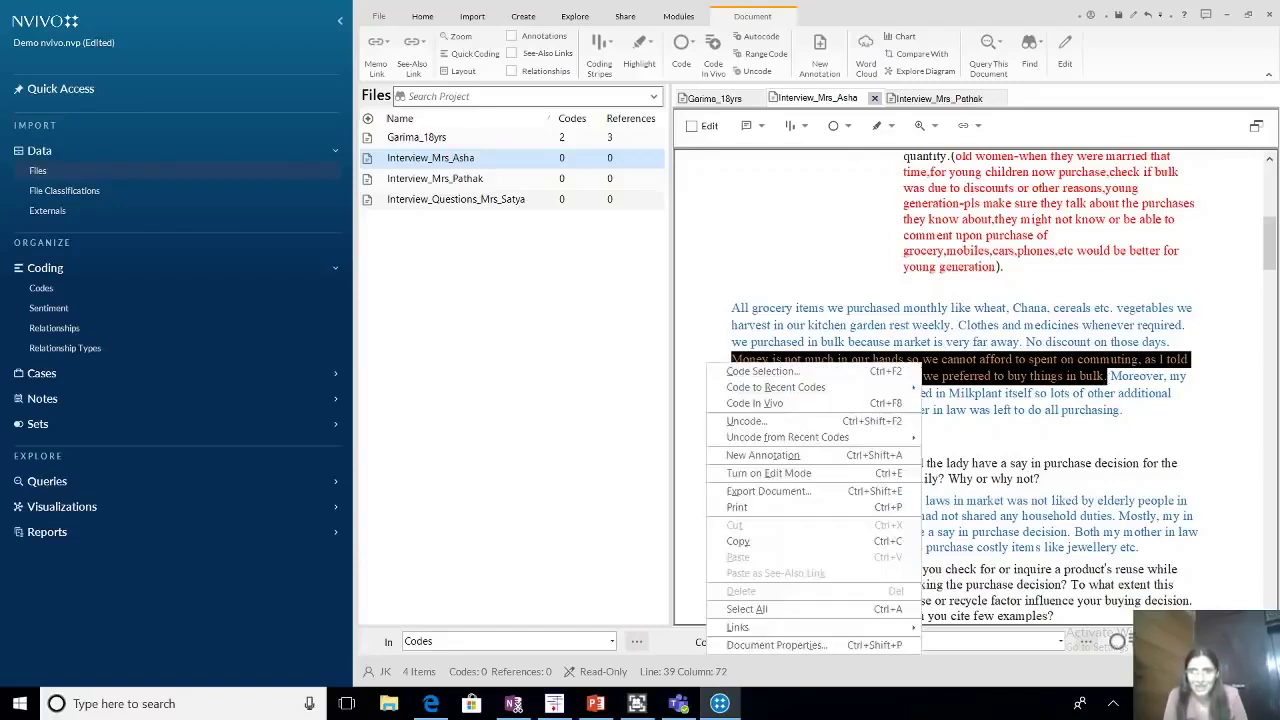
click(830, 372)
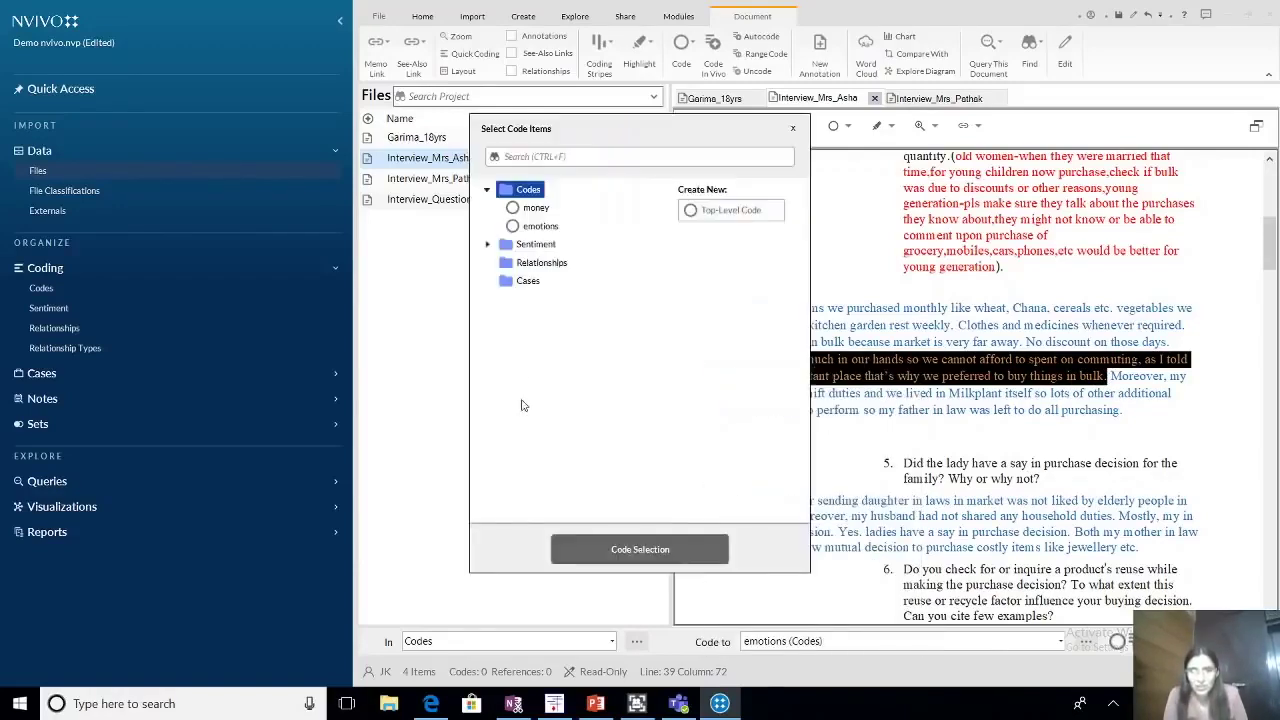
click(532, 210)
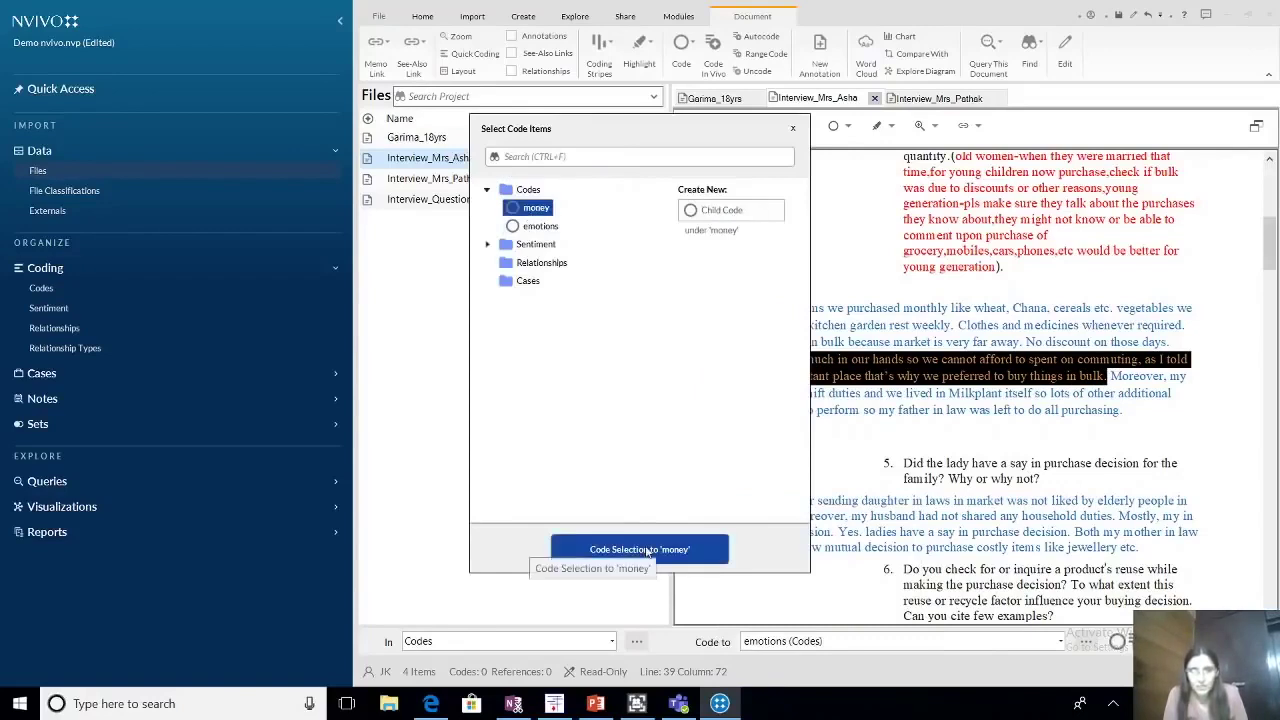
click(560, 550)
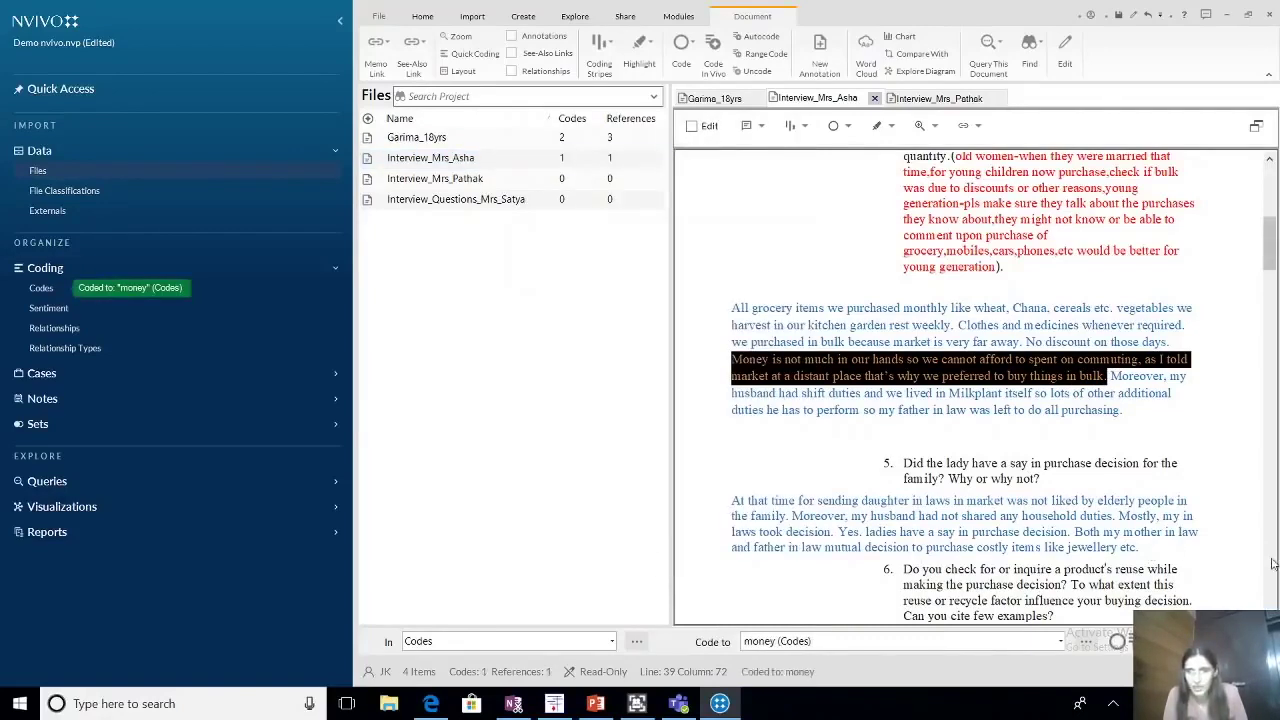
Code the opening sentence of the question 15 answer, about the social and emotional aspect of knitted Asaan, to the emotions code.
scroll(1274, 560, down, 3)
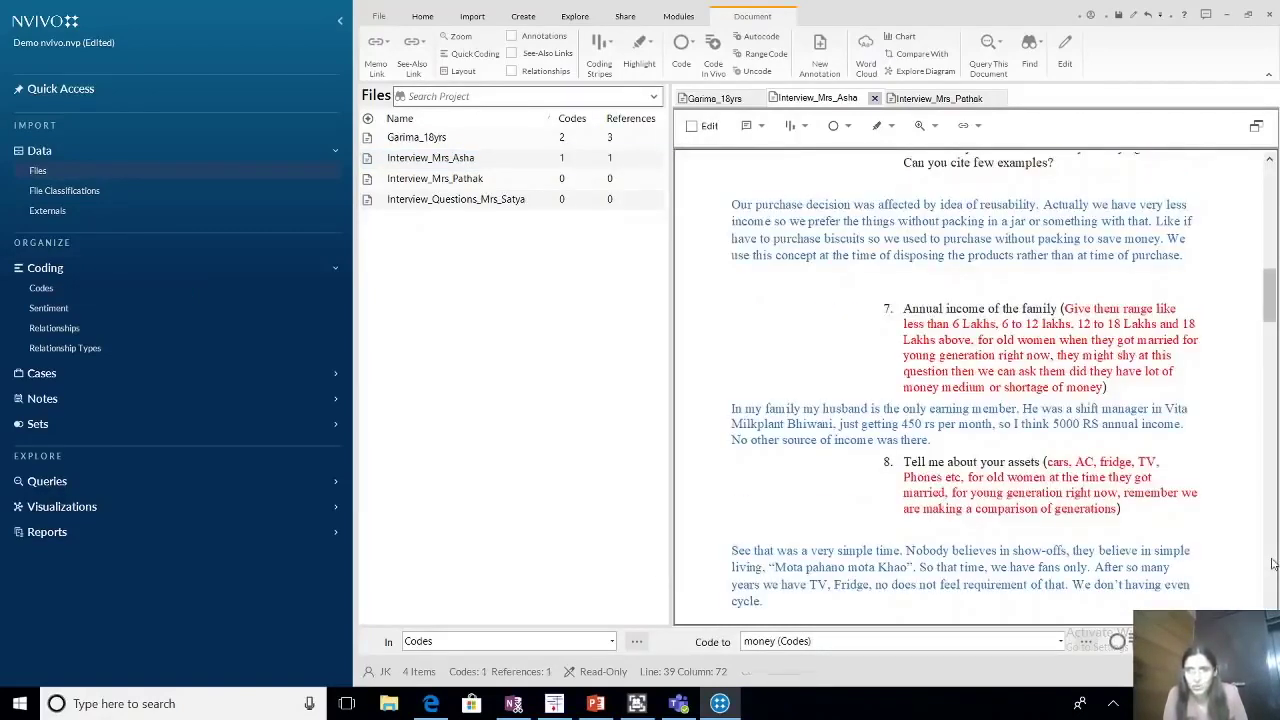
scroll(1274, 564, down, 3)
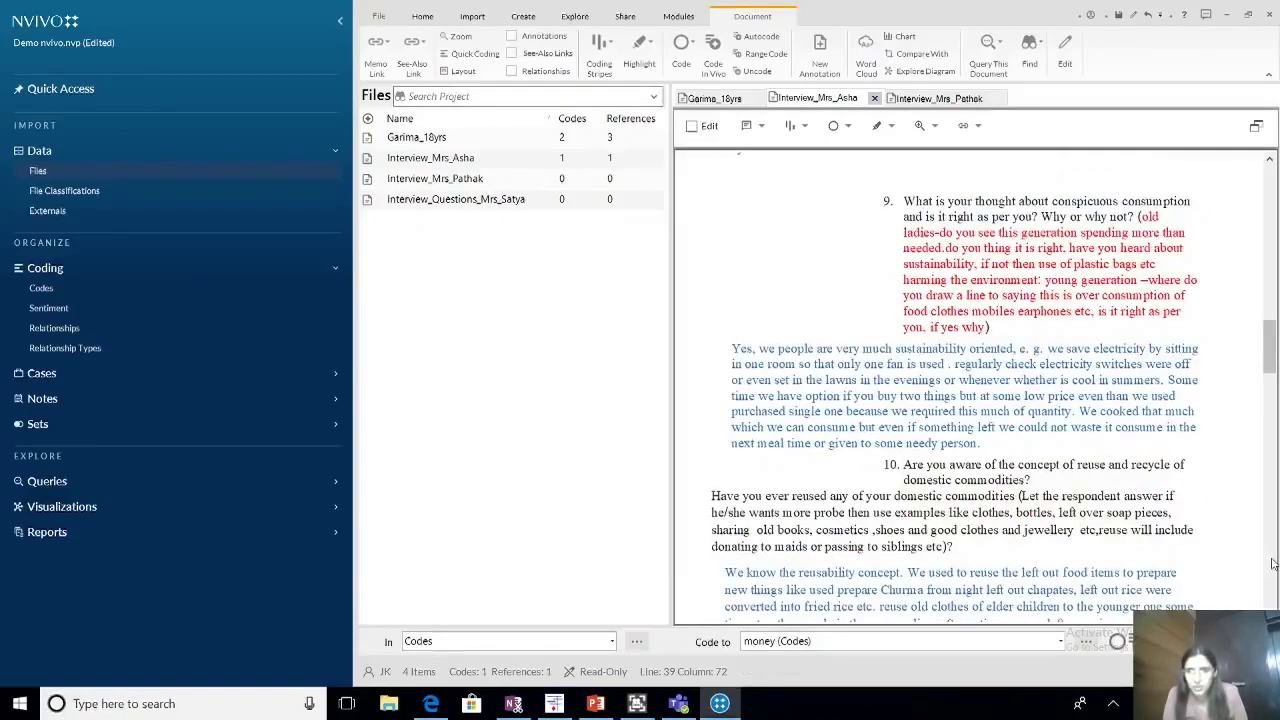
scroll(1272, 564, down, 3)
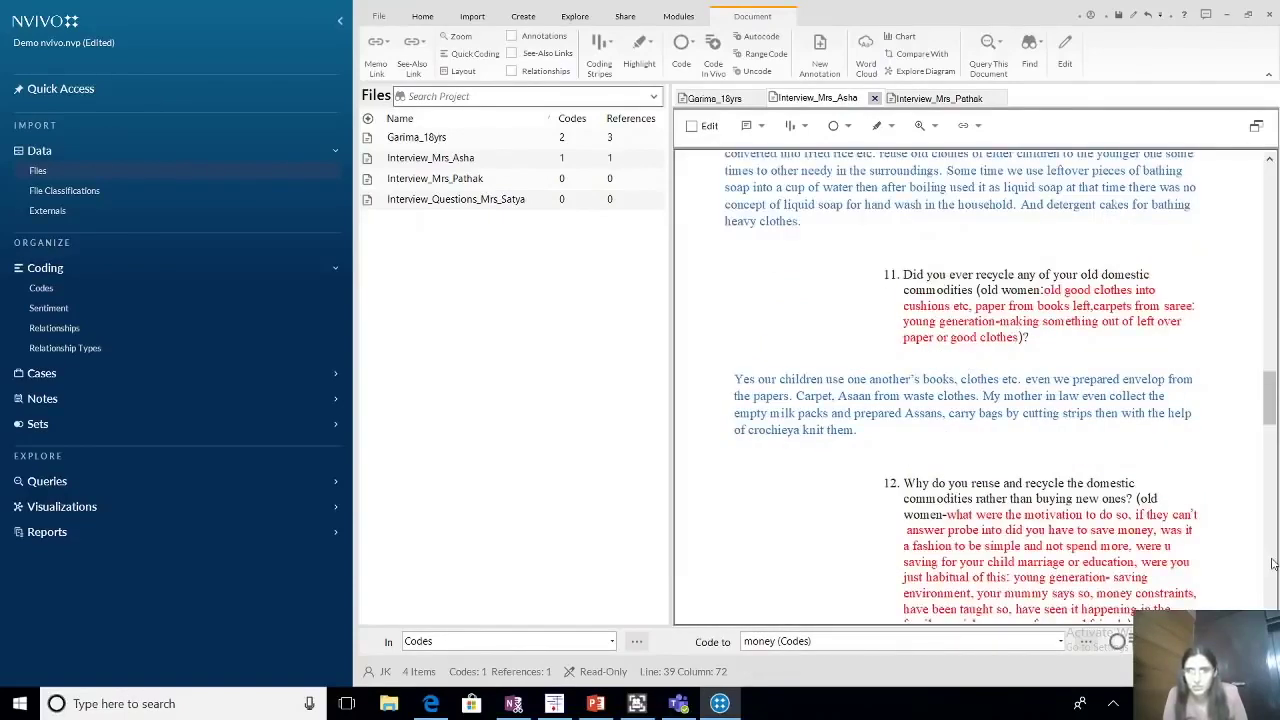
scroll(1272, 564, down, 3)
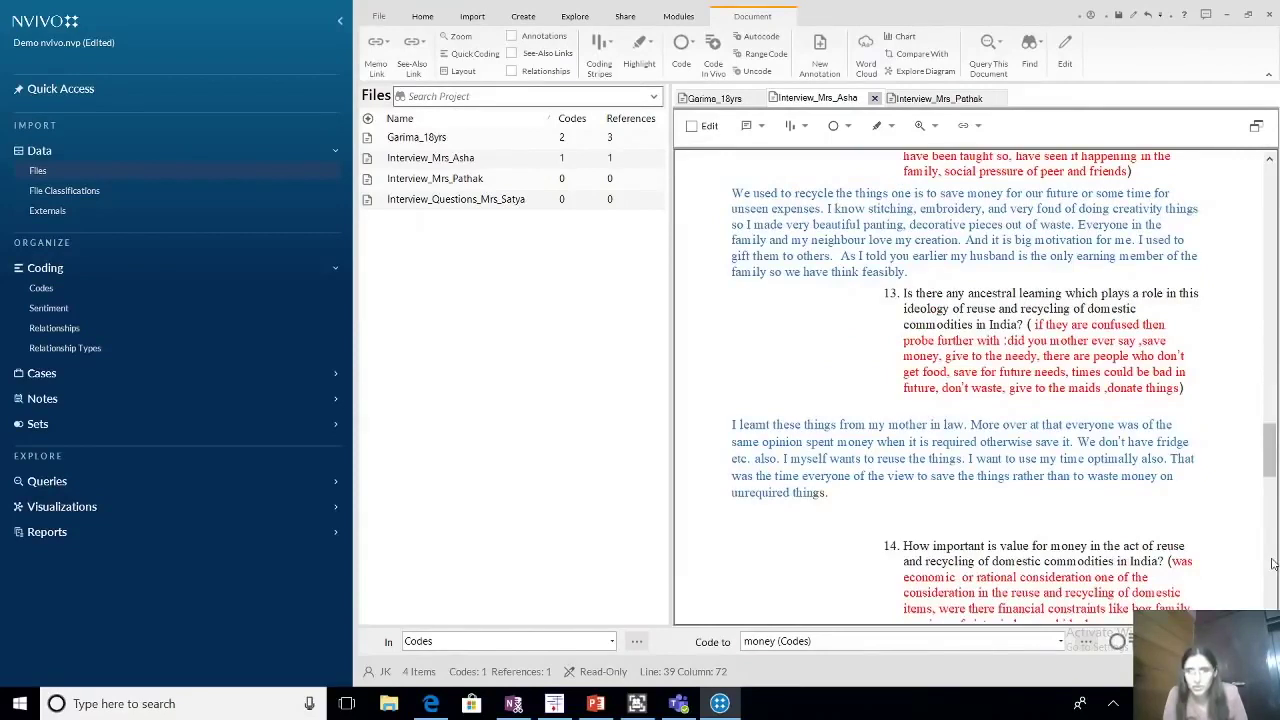
scroll(1272, 564, down, 3)
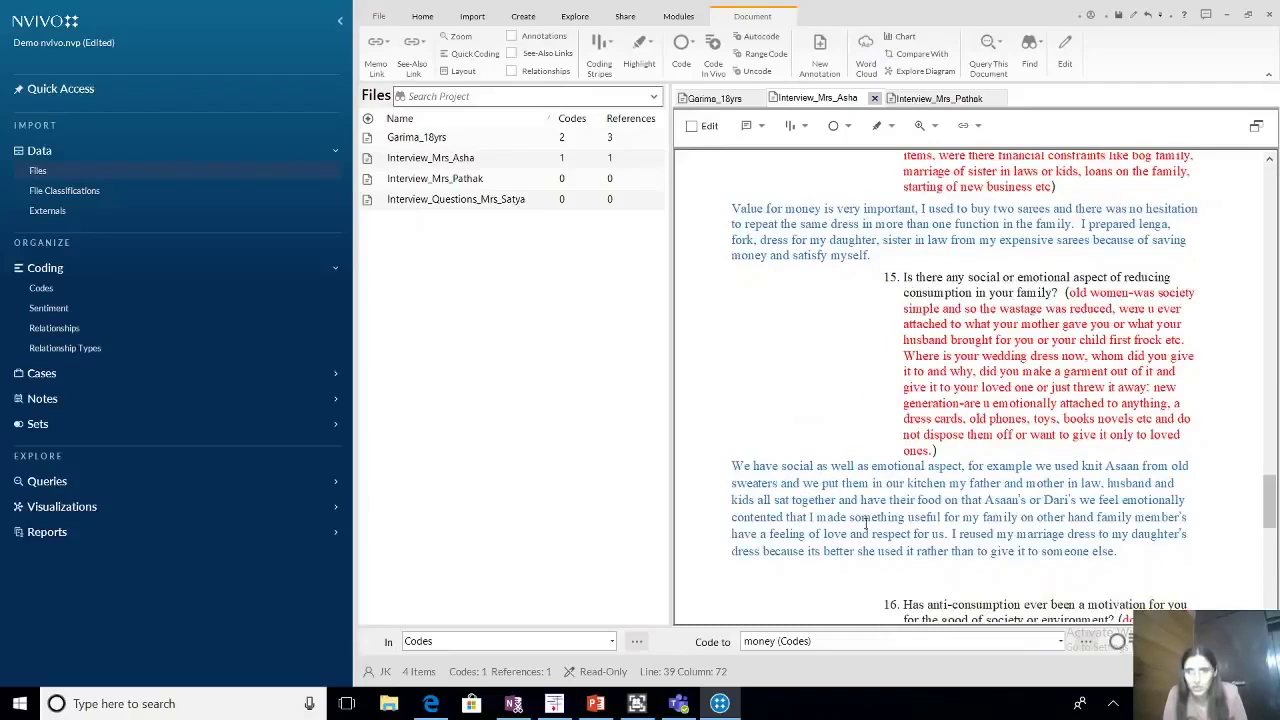
drag(730, 466, 1106, 484)
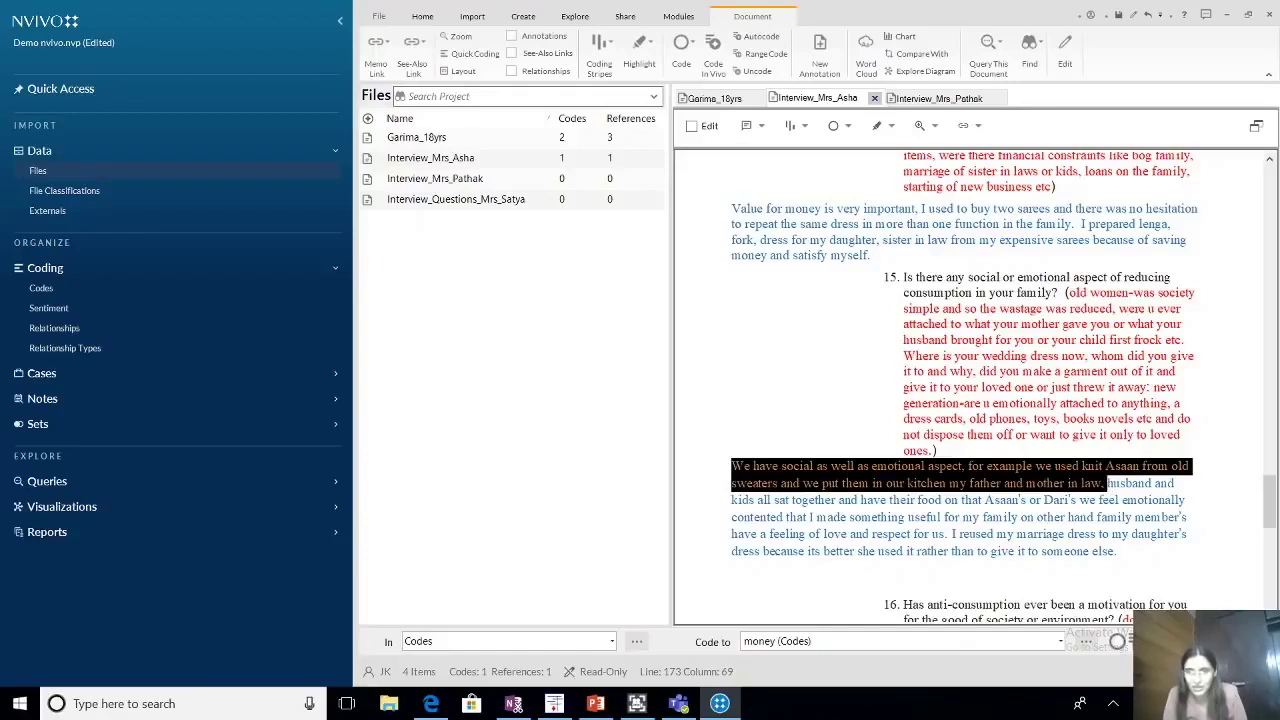
right_click(718, 185)
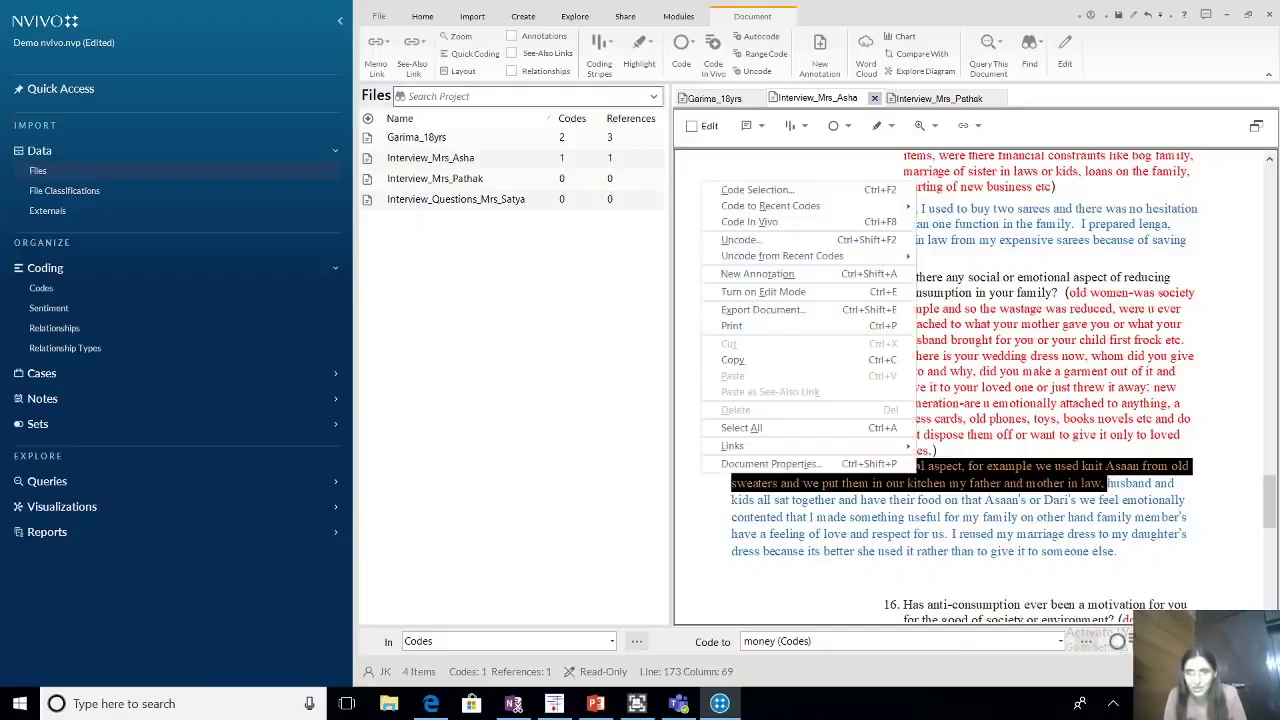
click(765, 191)
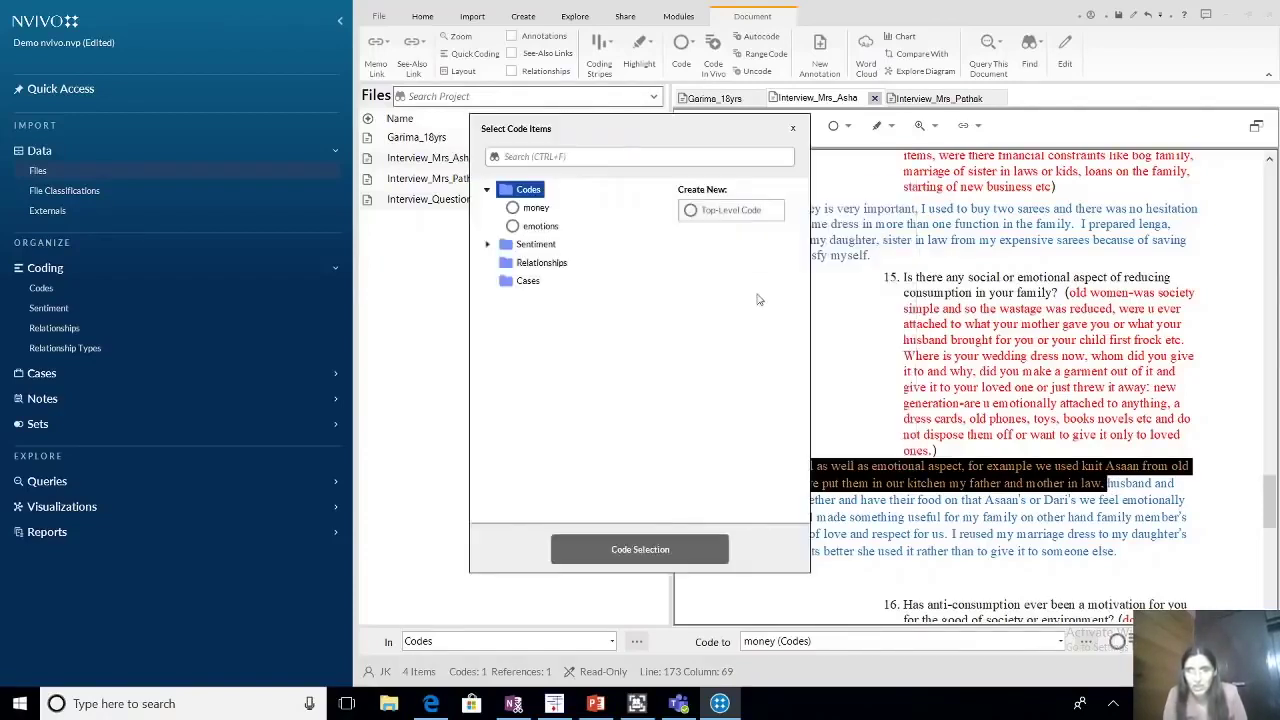
click(540, 226)
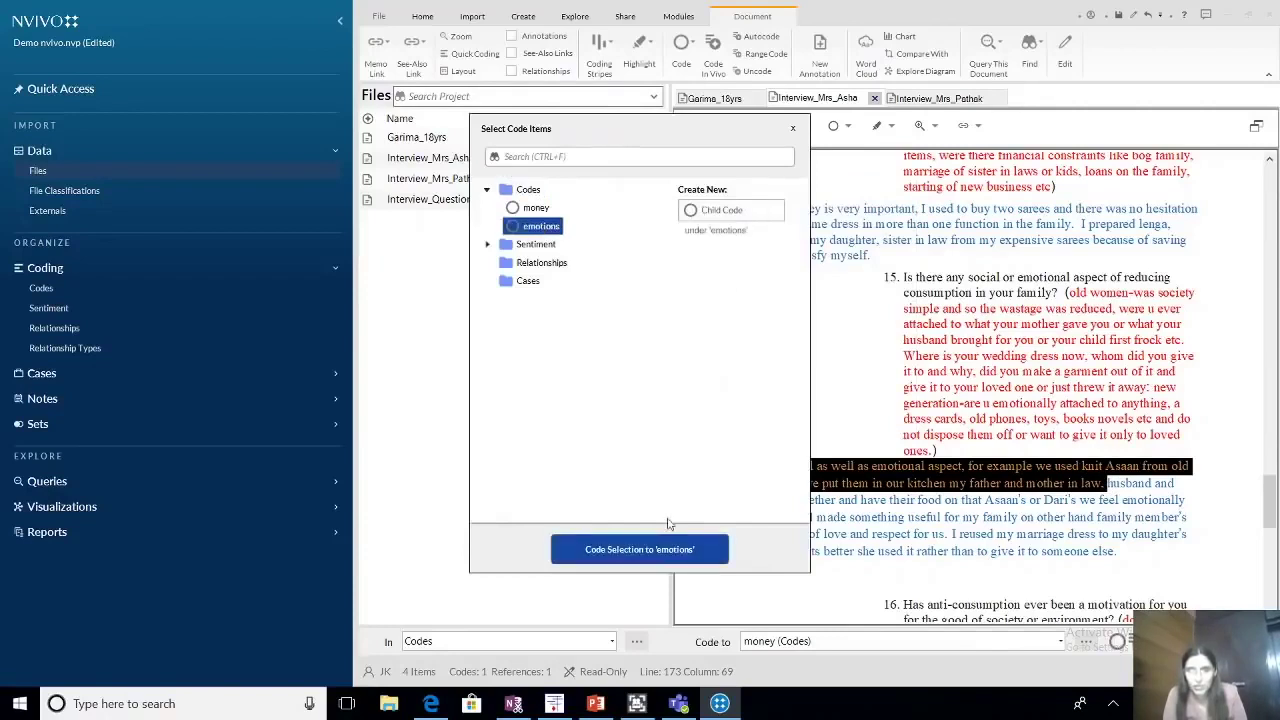
click(660, 552)
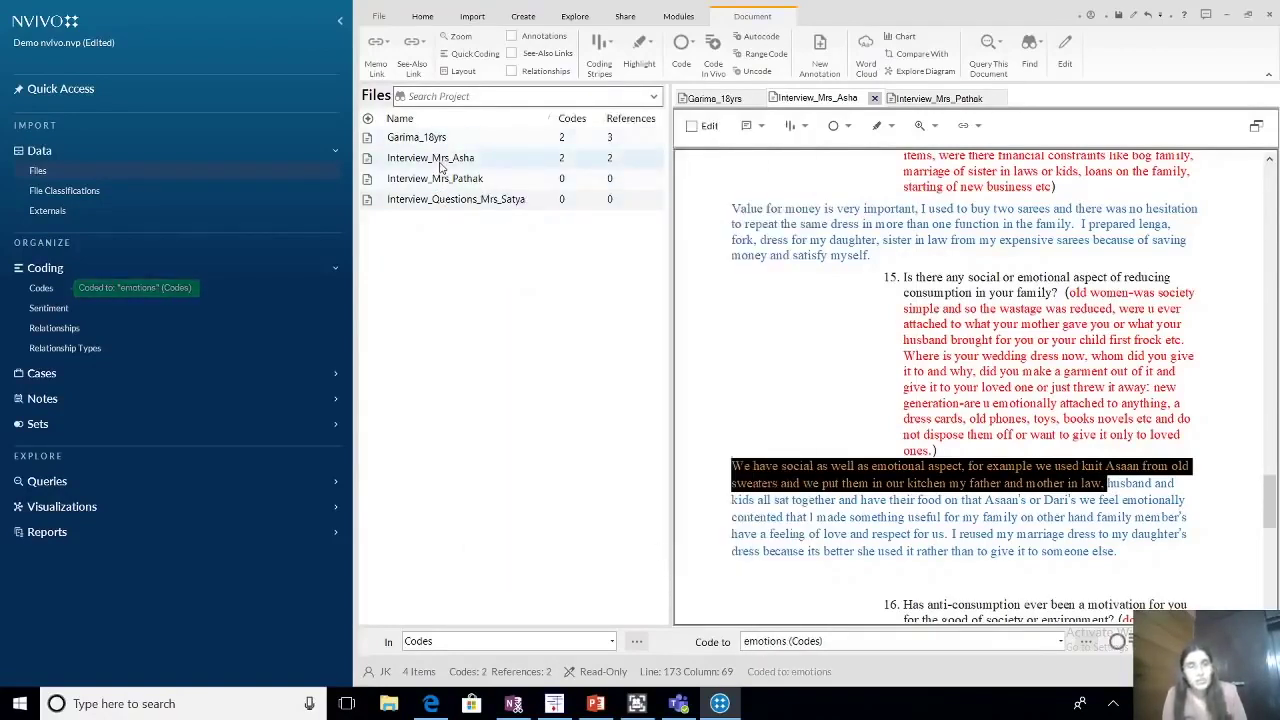
Open the third interview transcript from the imported files.
click(548, 184)
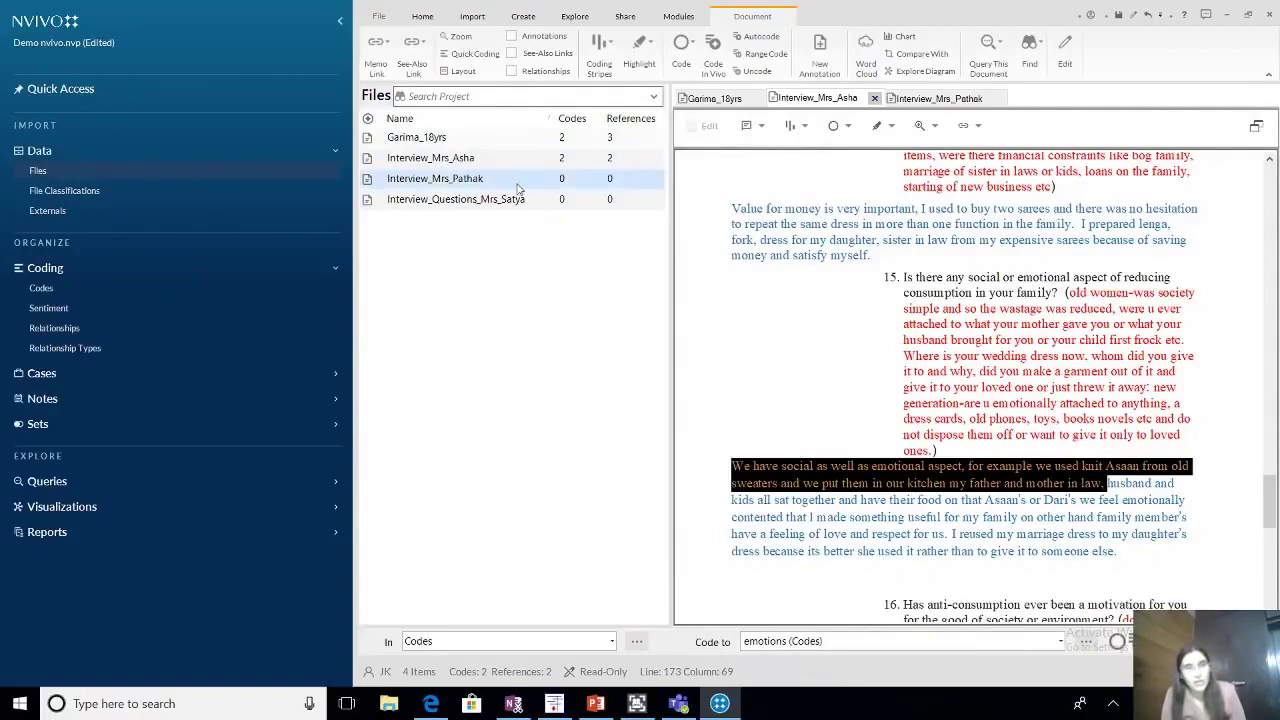
double_click(515, 188)
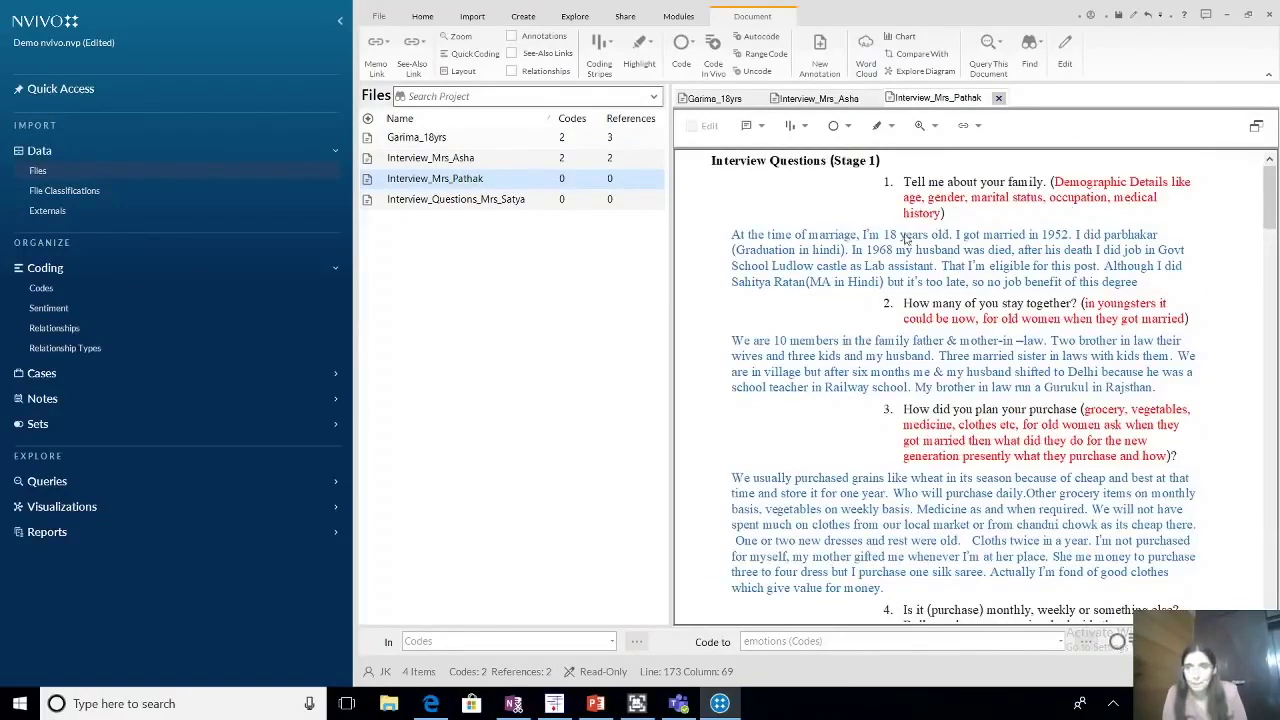
click(797, 260)
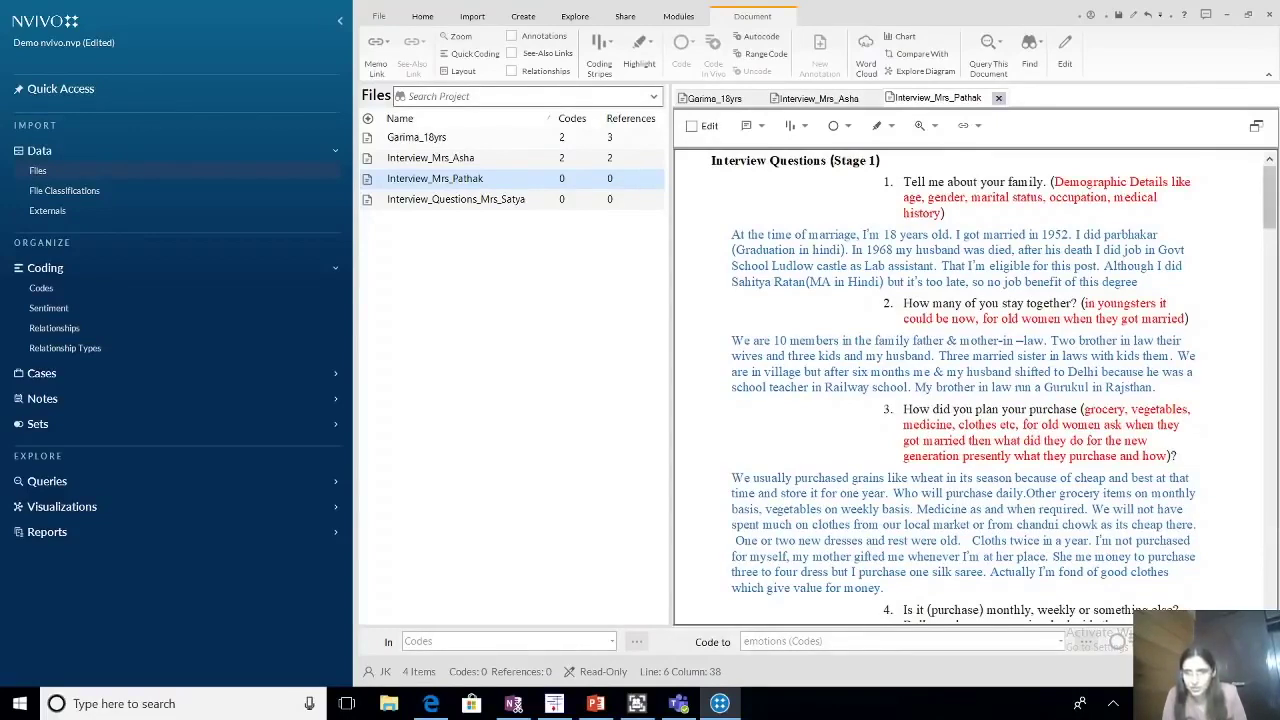
Code the end of the question 3 answer, about good clothes that give value for money, to the money code.
scroll(975, 387, down, 1)
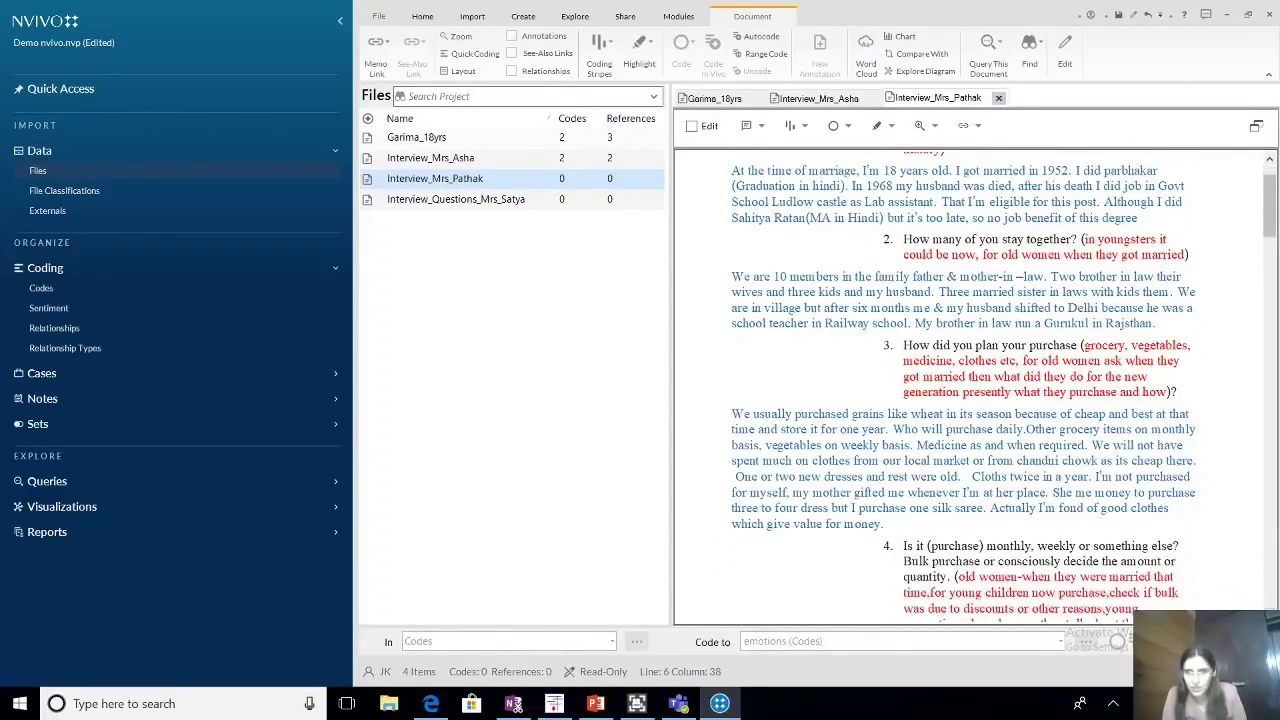
scroll(975, 387, down, 1)
scroll(975, 387, down, 1)
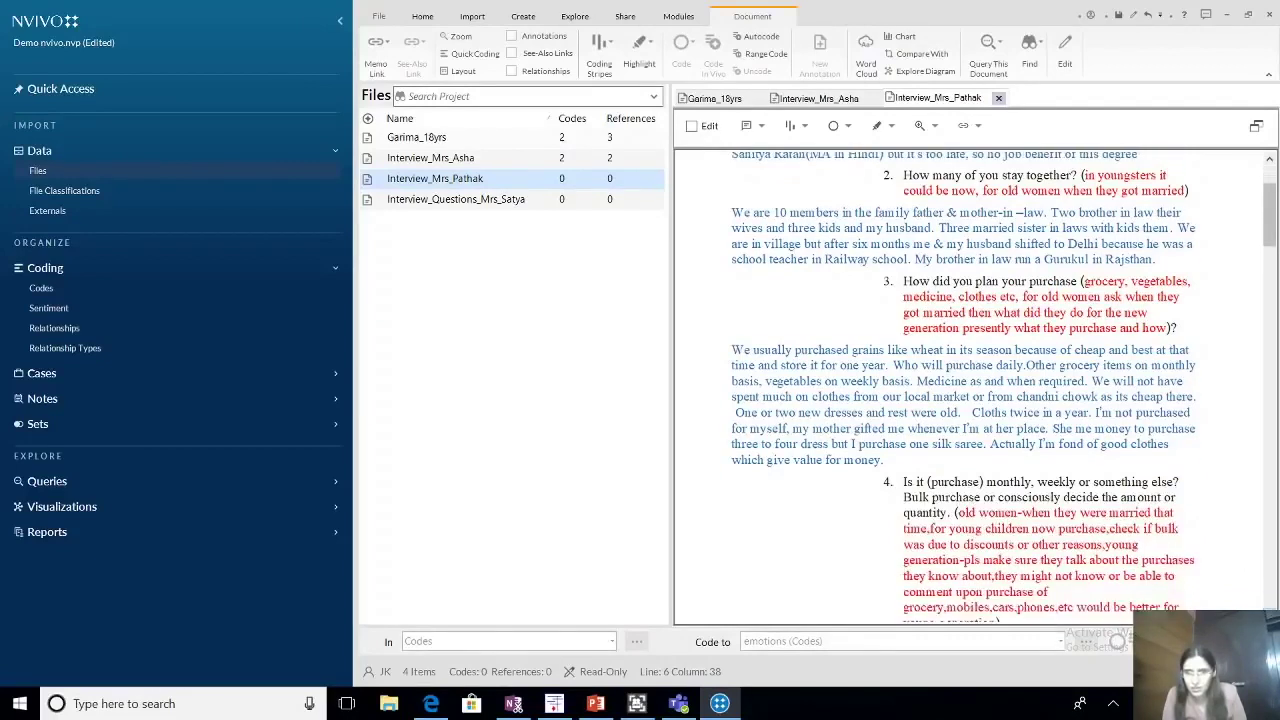
scroll(975, 387, down, 1)
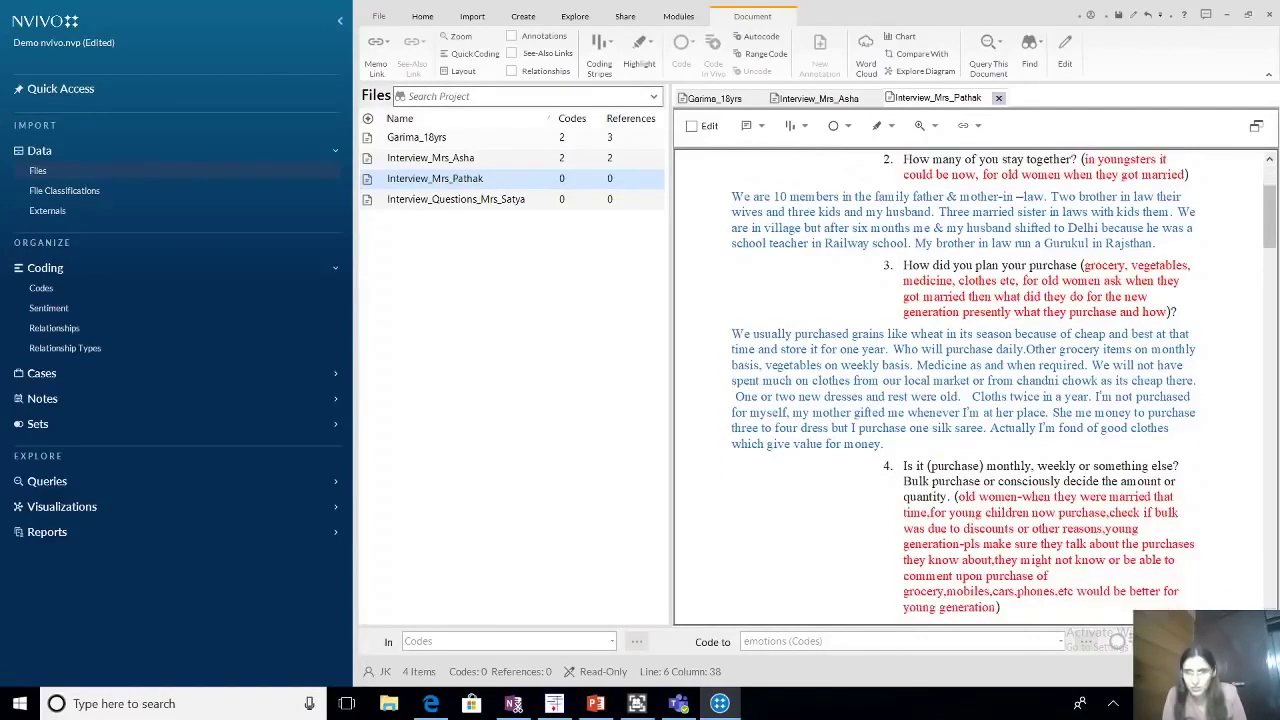
scroll(975, 387, down, 1)
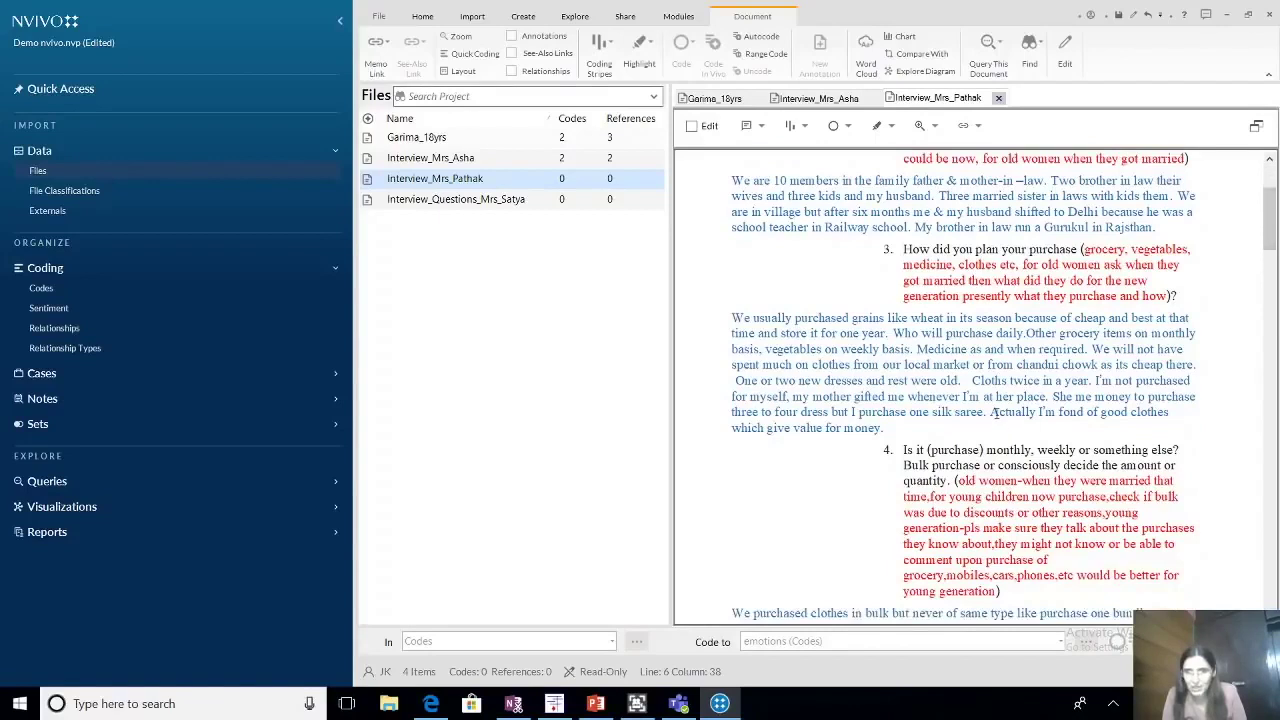
drag(997, 412, 886, 428)
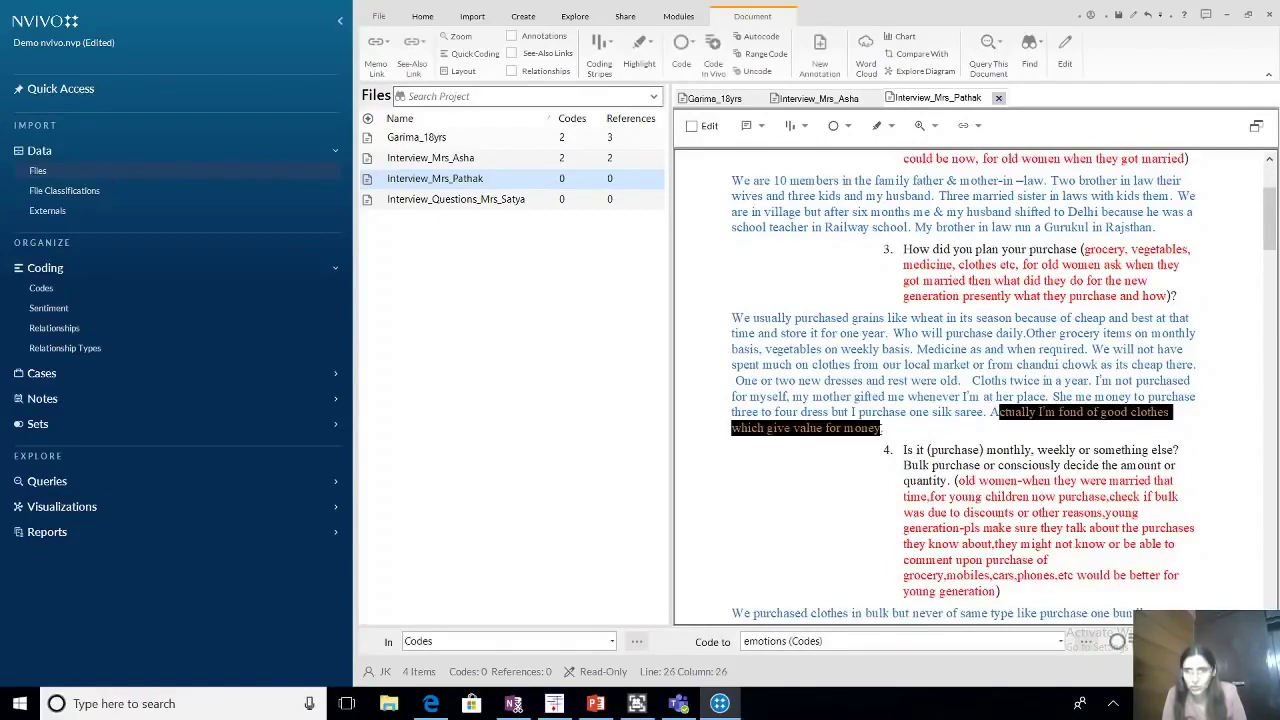
right_click(848, 418)
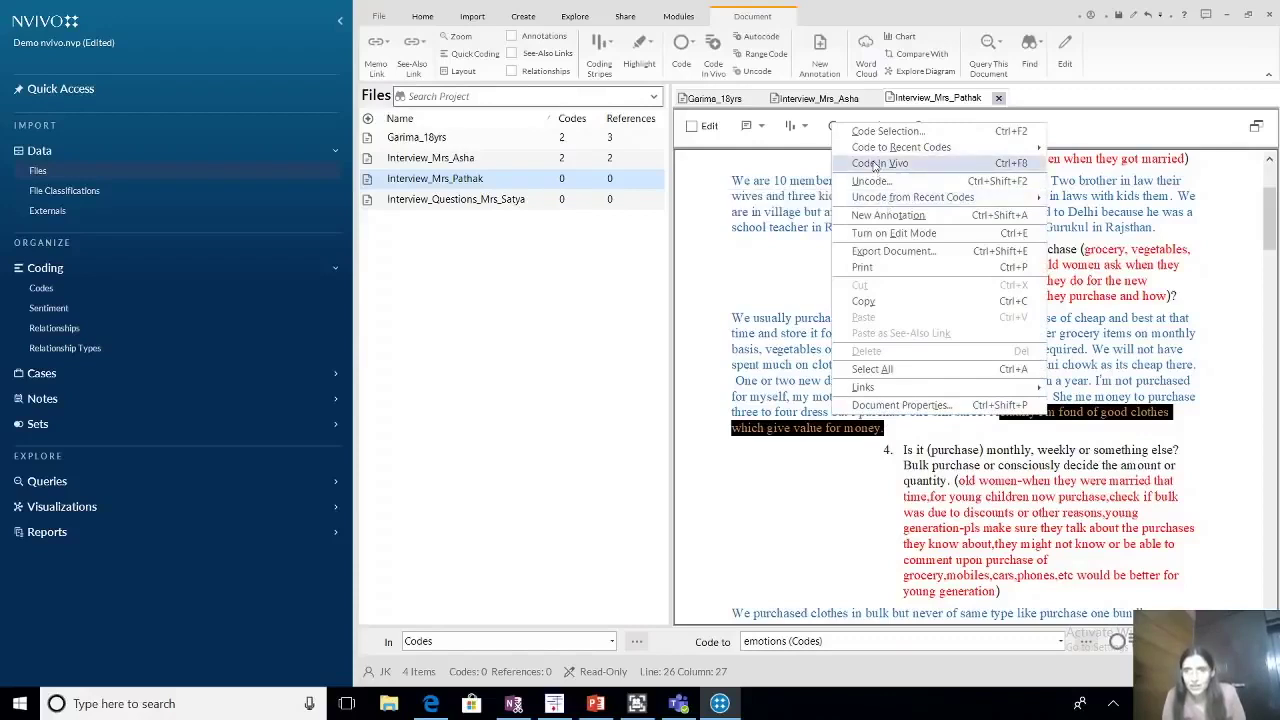
click(878, 131)
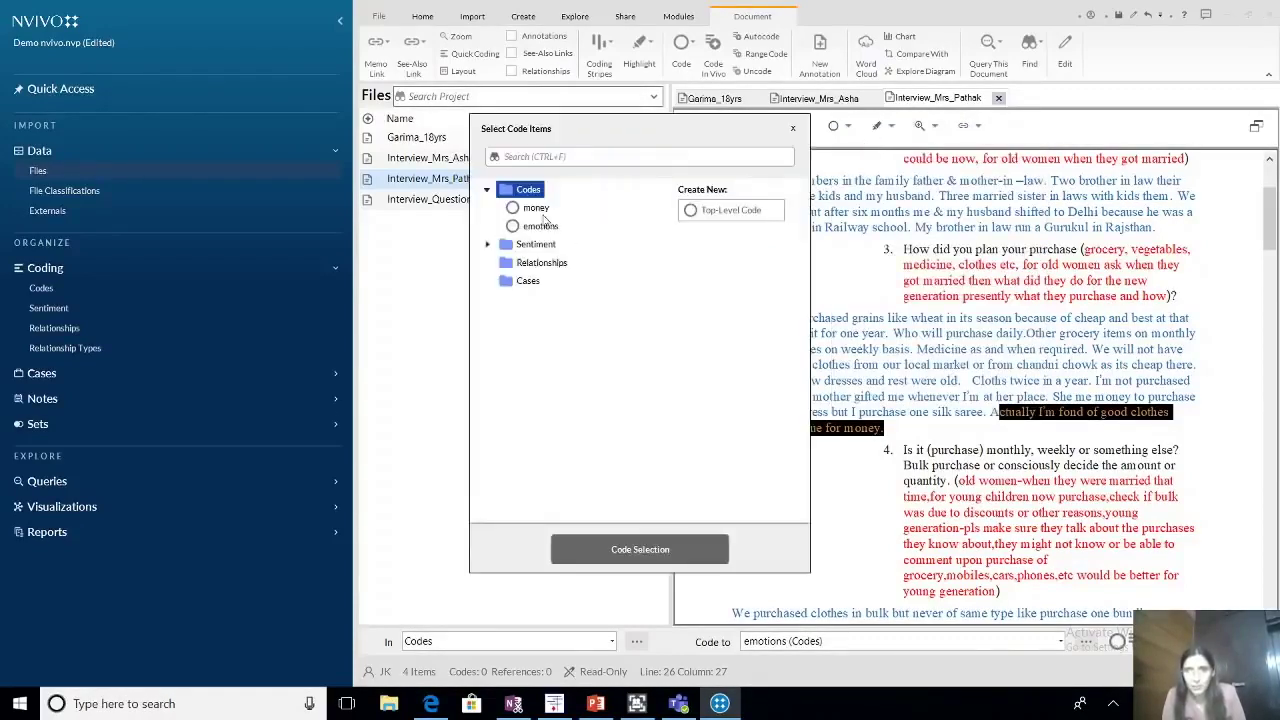
click(537, 210)
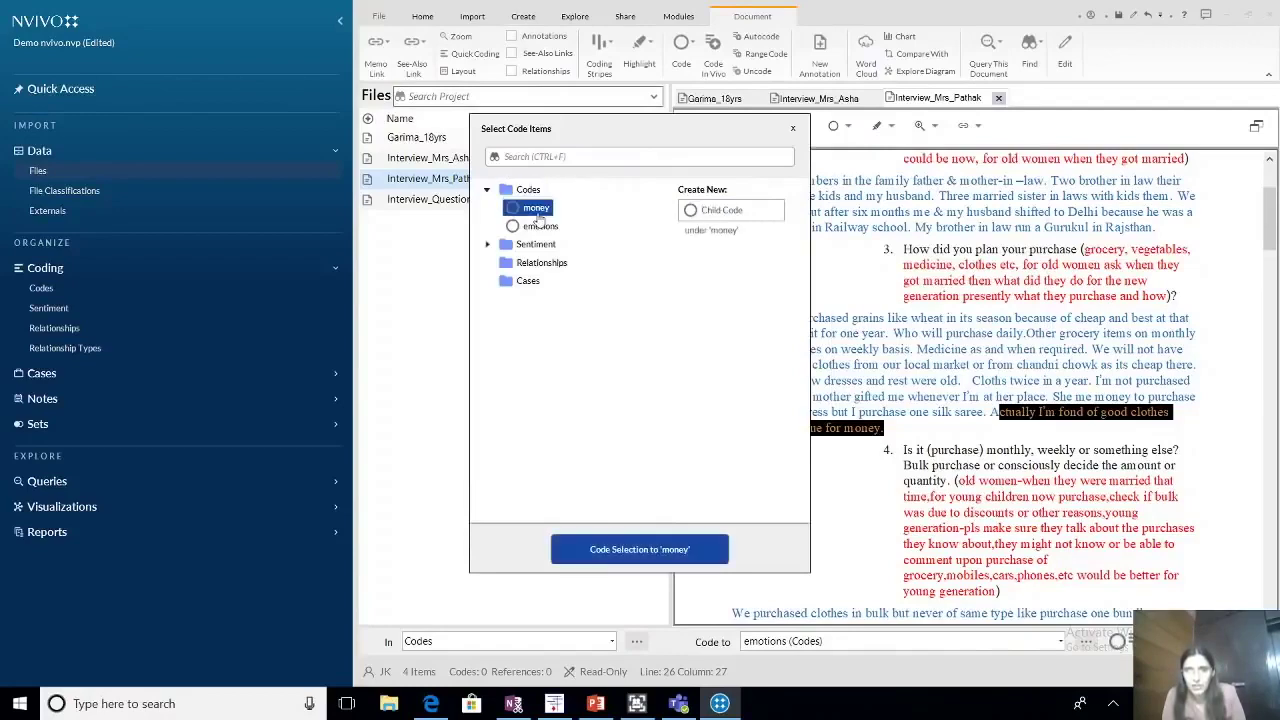
click(664, 558)
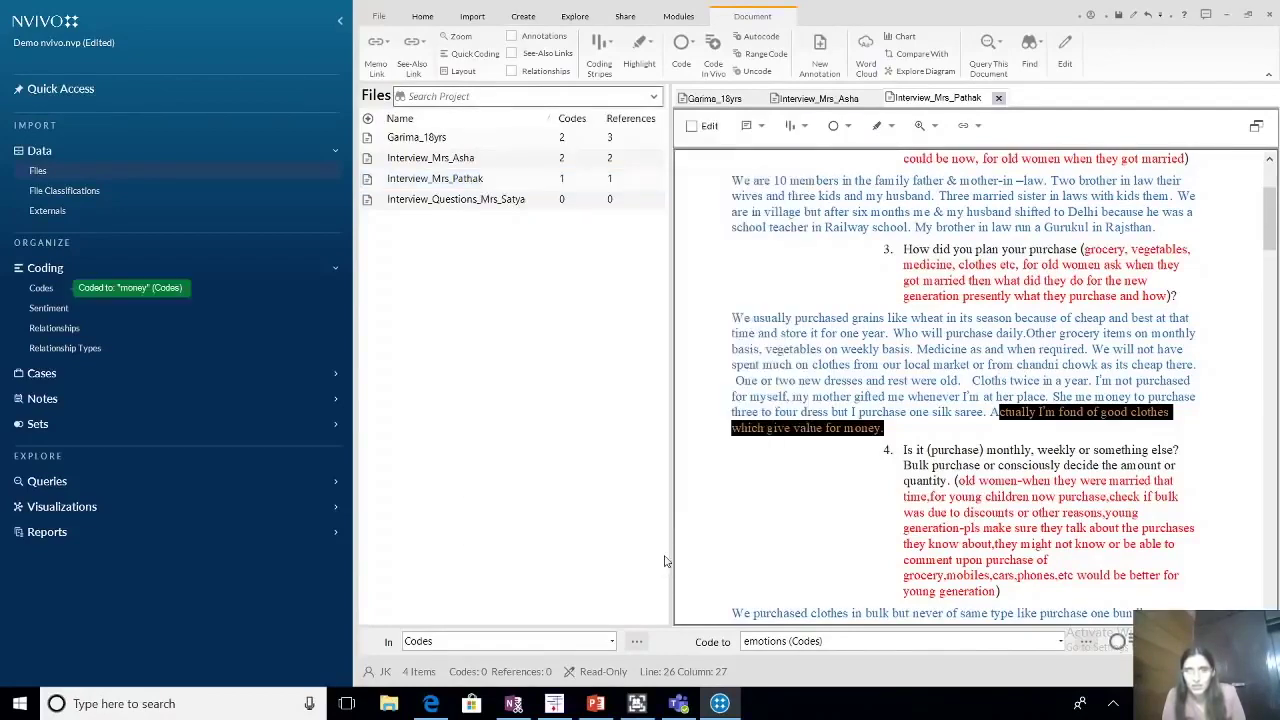
Code the phrase "Money is not available with us" in the third transcript's question 15 answer to the money code.
click(1274, 552)
click(1274, 552)
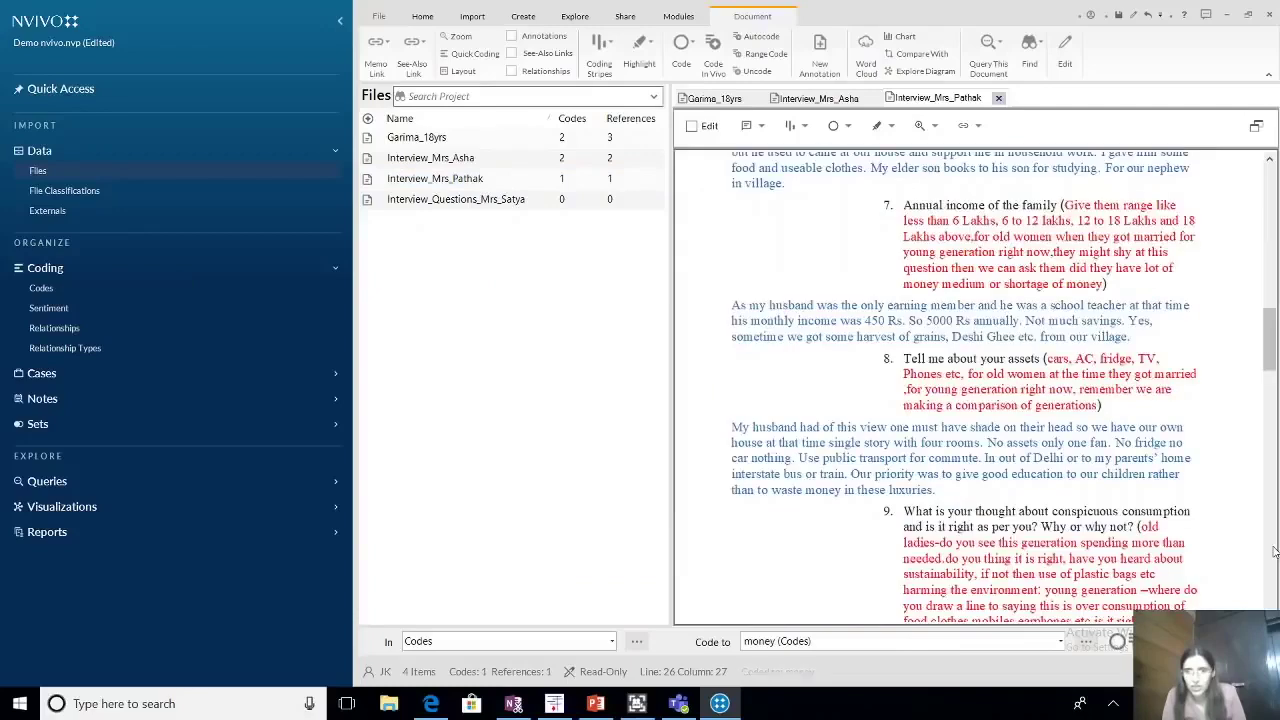
click(1274, 552)
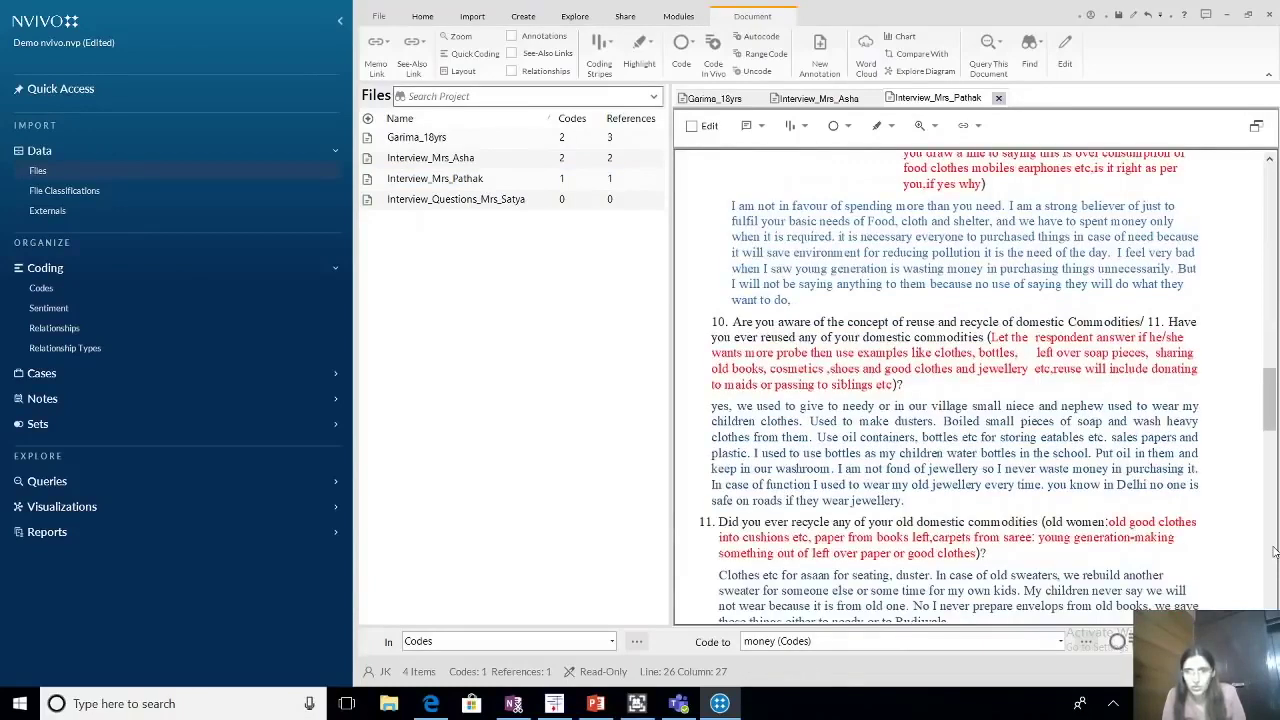
click(1274, 552)
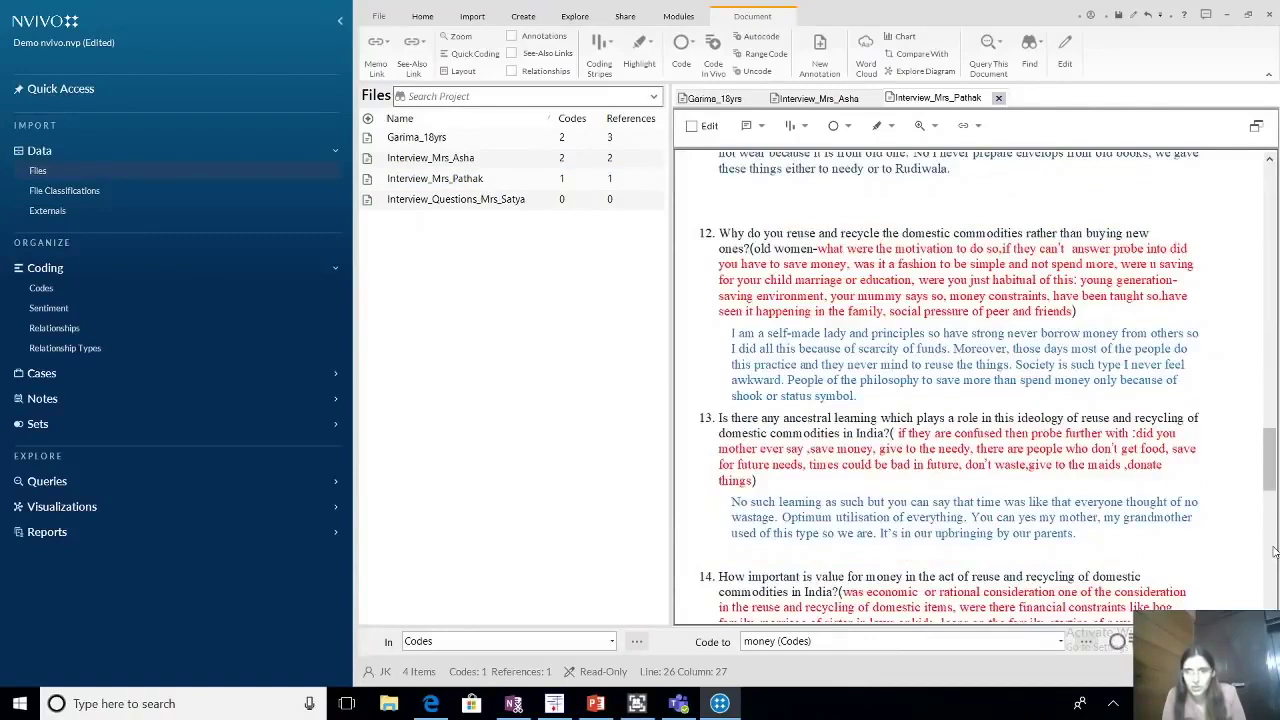
click(1274, 552)
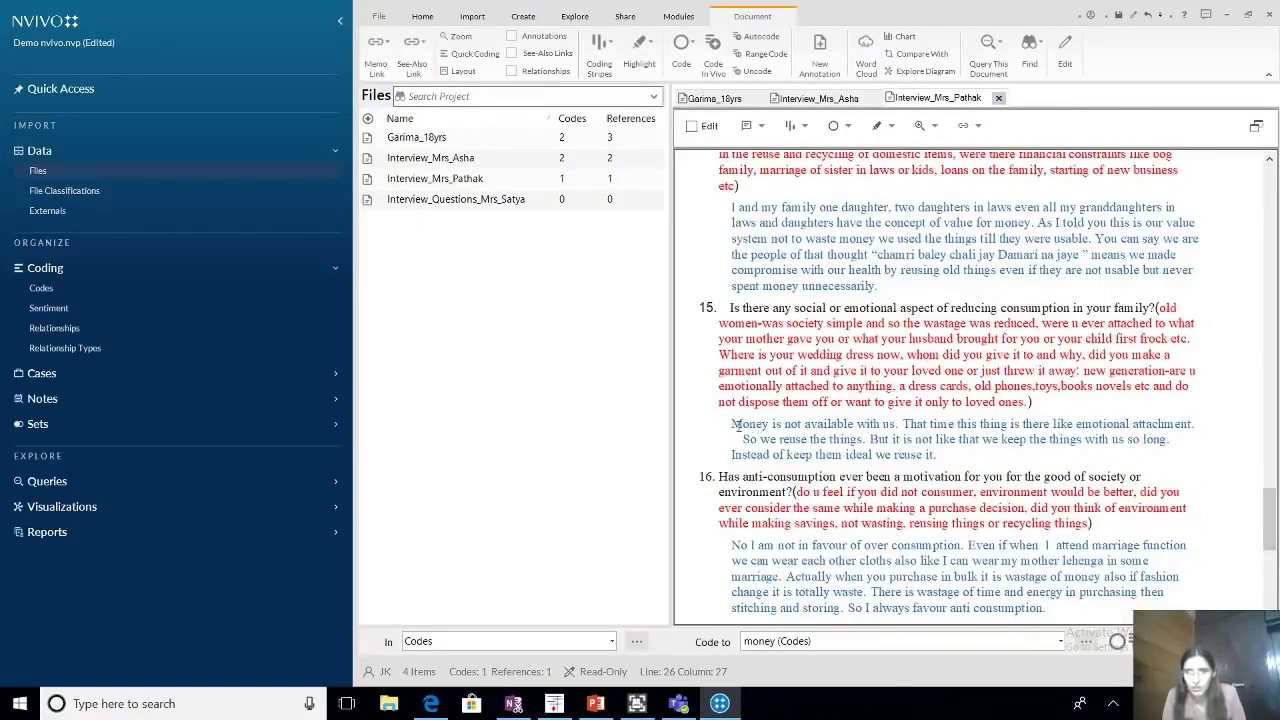
drag(735, 425, 897, 427)
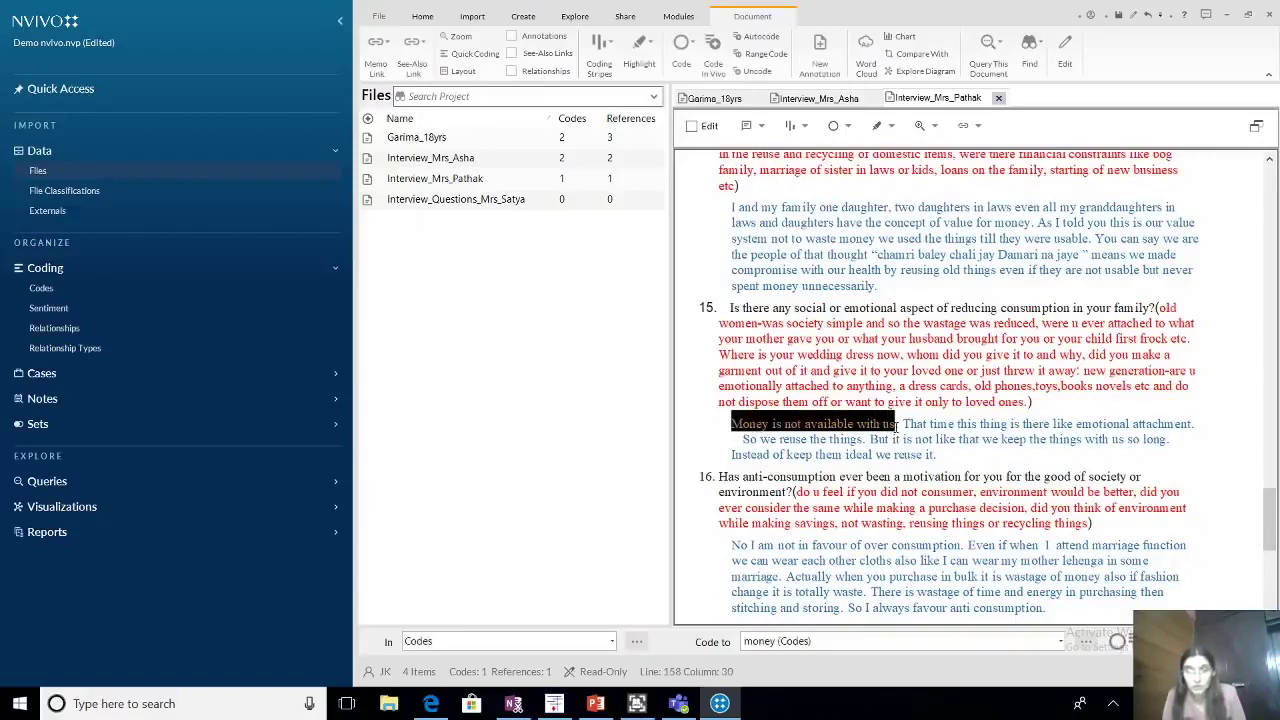
right_click(660, 131)
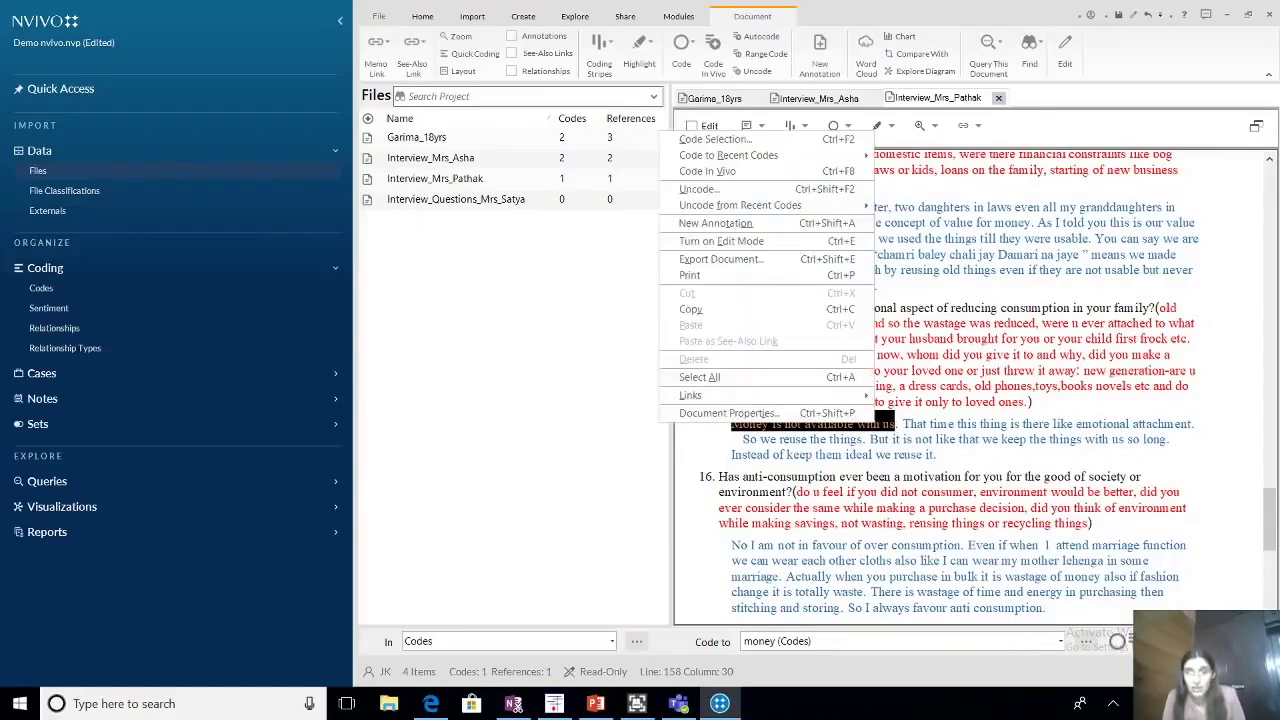
click(712, 140)
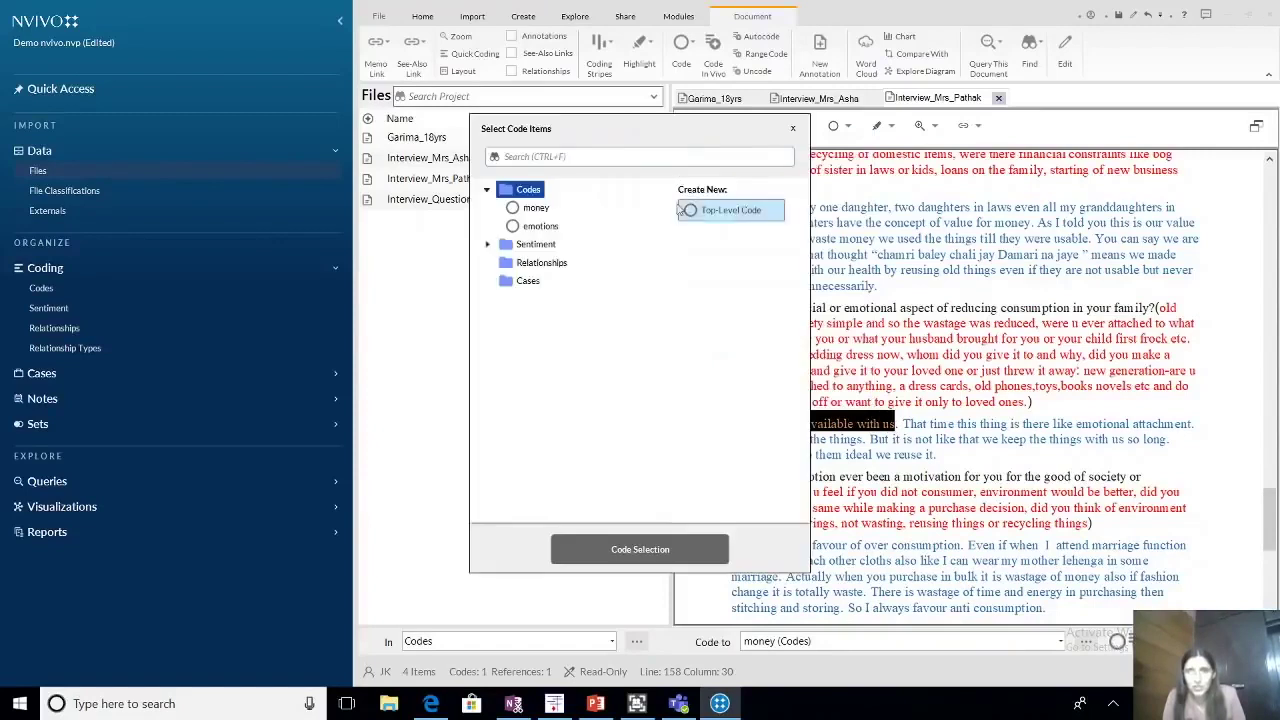
click(536, 210)
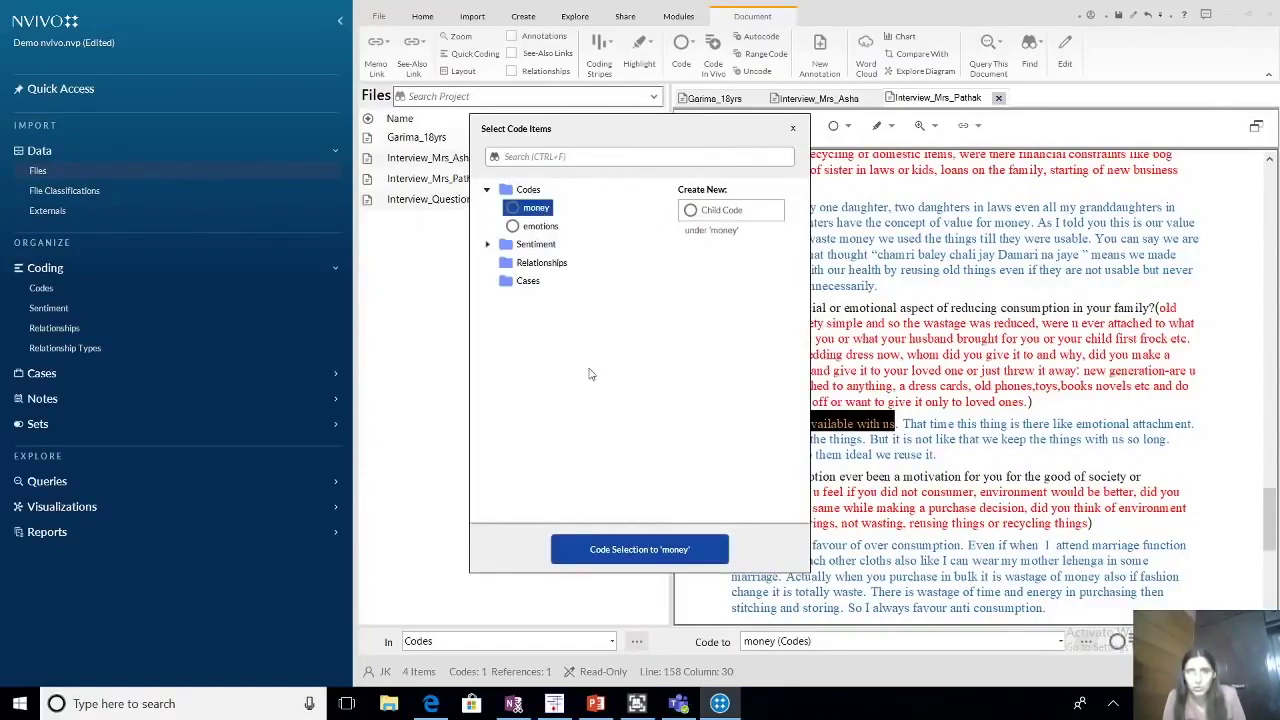
click(642, 555)
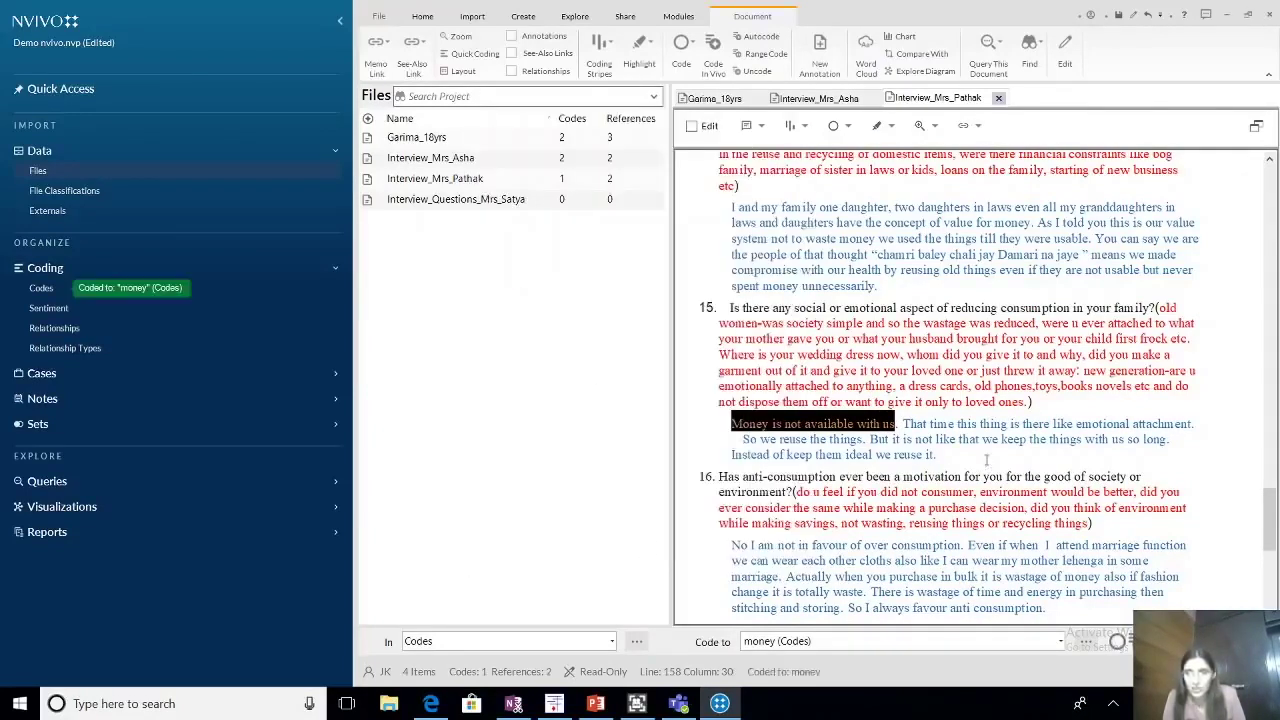
Code the question 15 sentences about emotional attachment and reusing things to the emotions code.
click(908, 423)
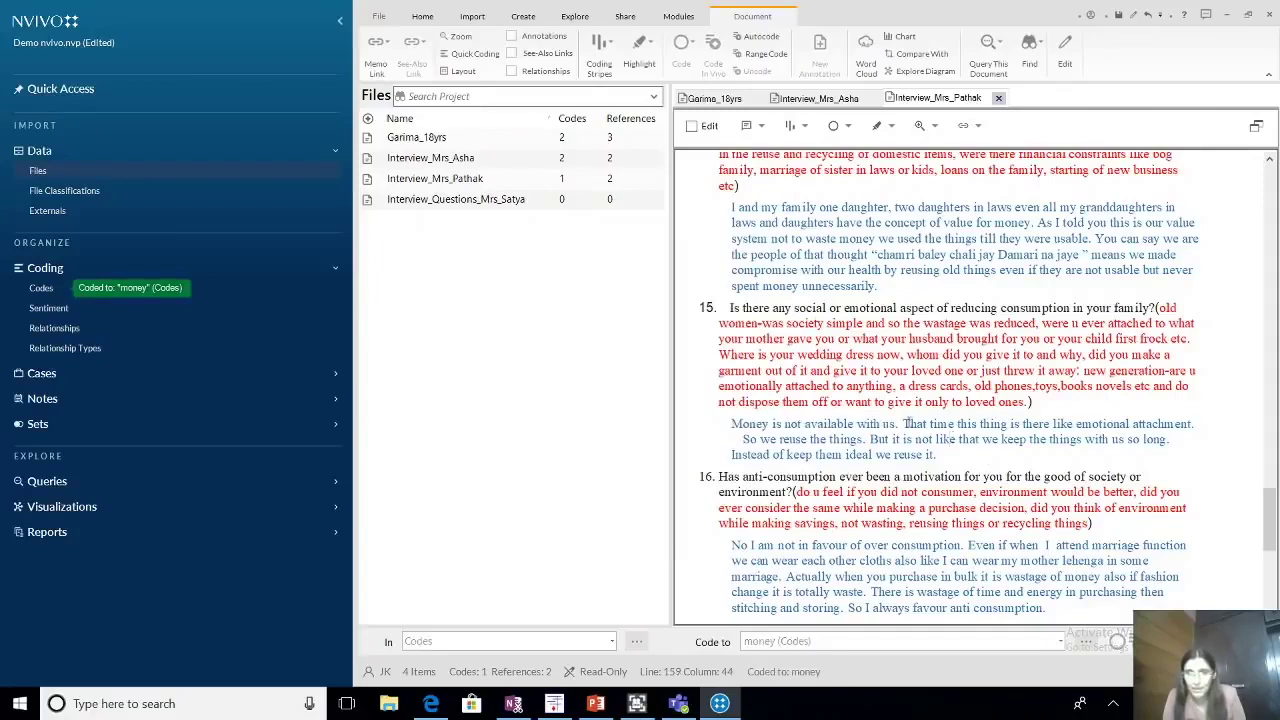
drag(928, 424, 1008, 424)
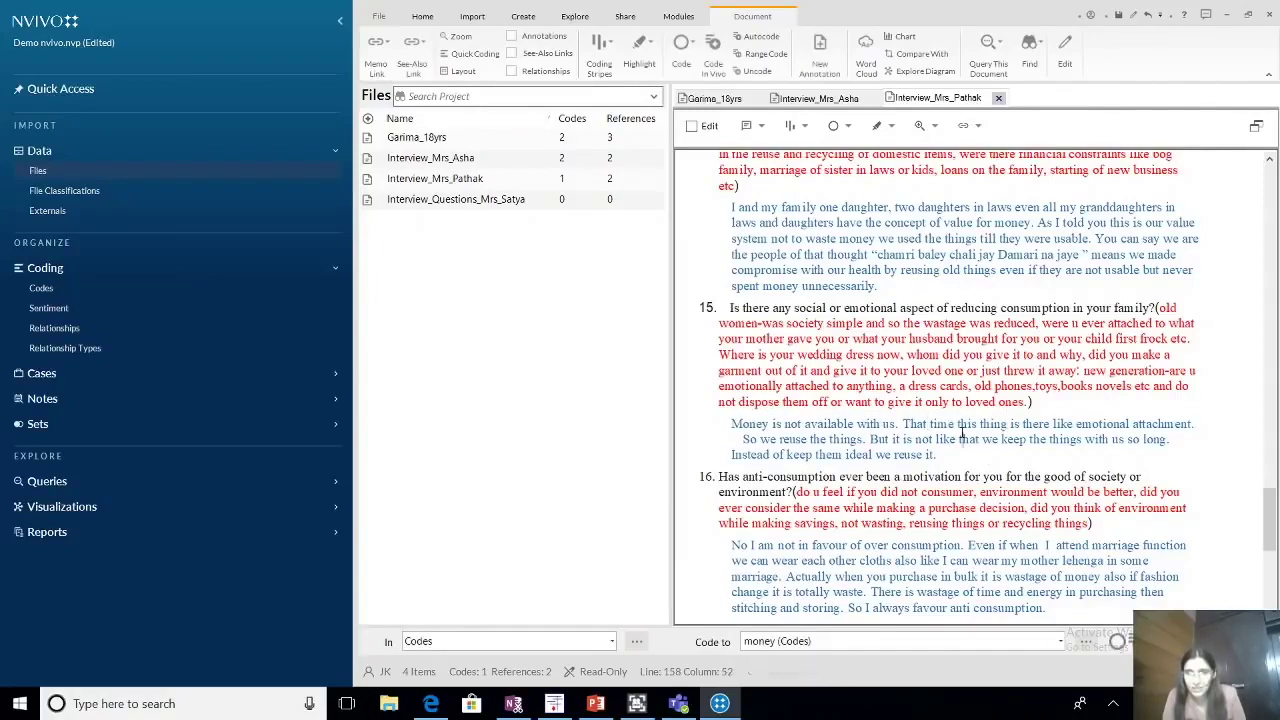
drag(910, 424, 870, 439)
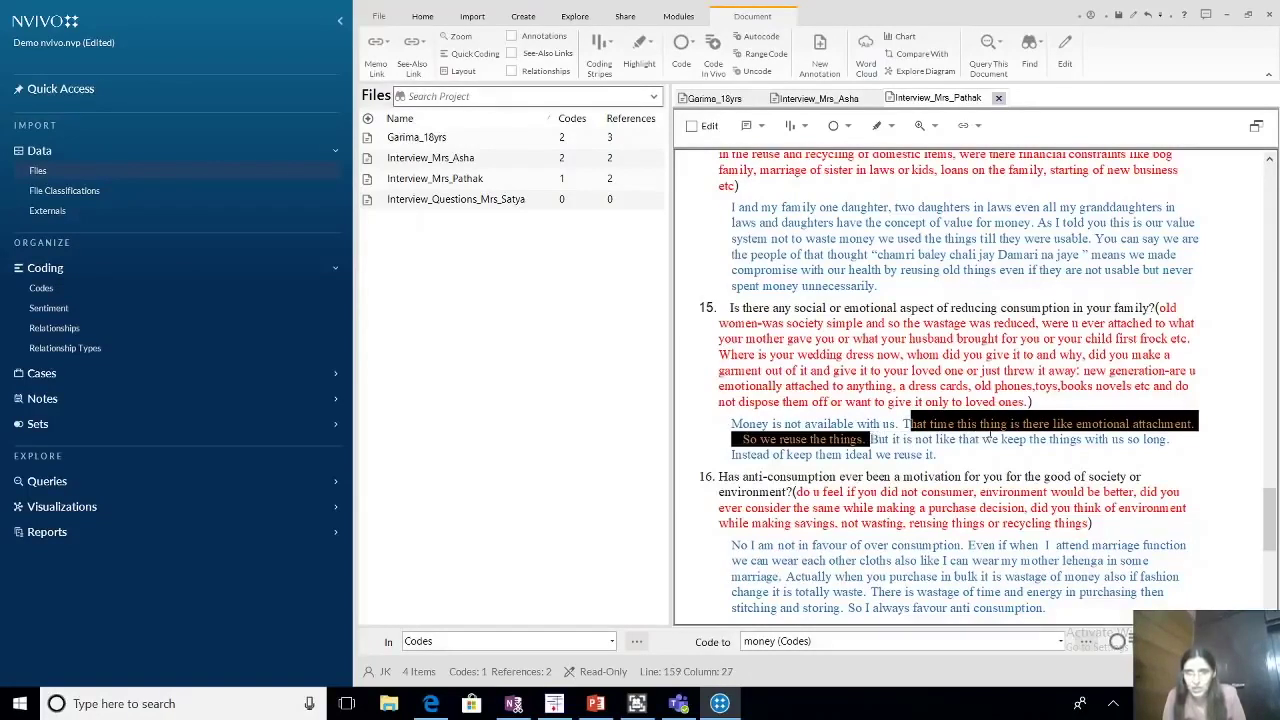
right_click(792, 427)
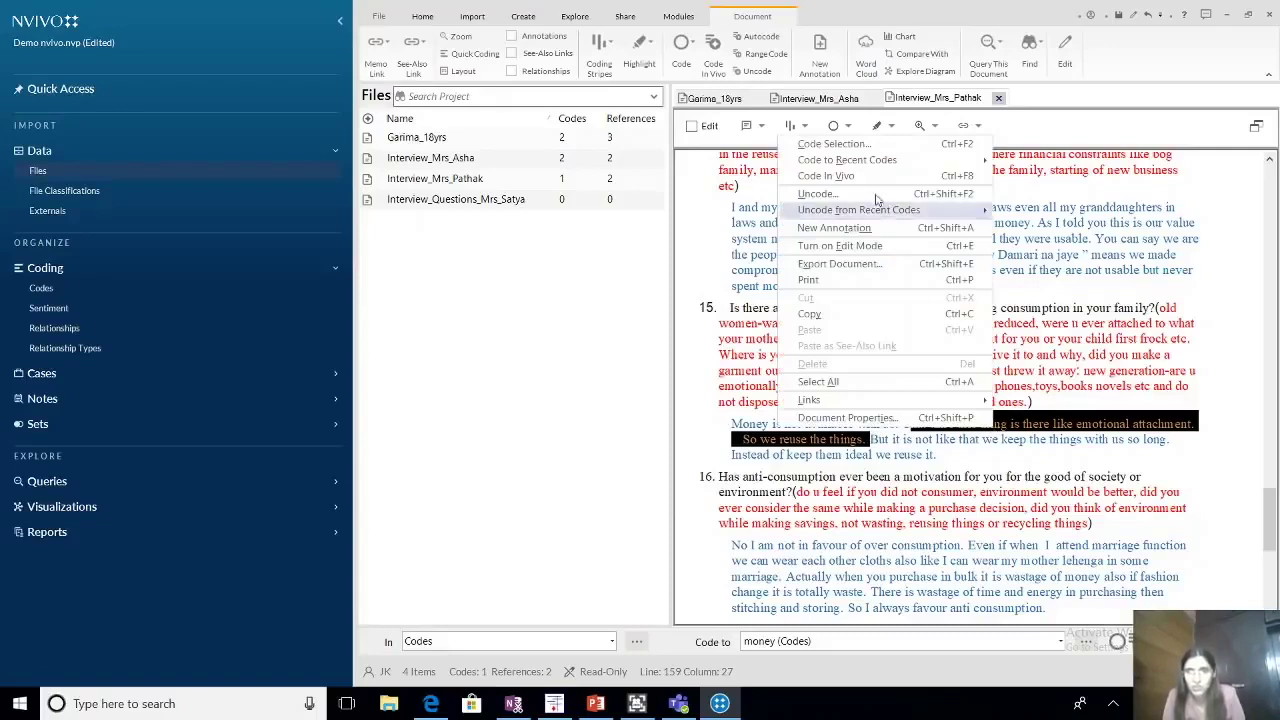
click(860, 146)
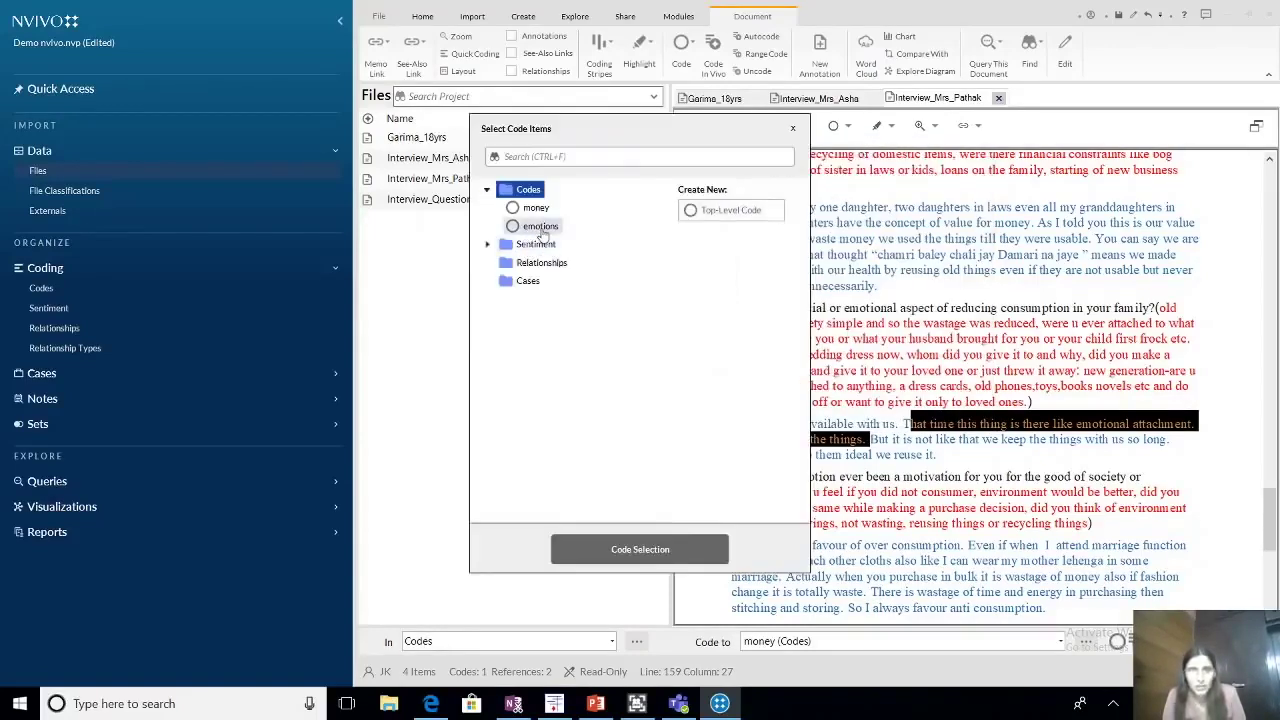
click(541, 228)
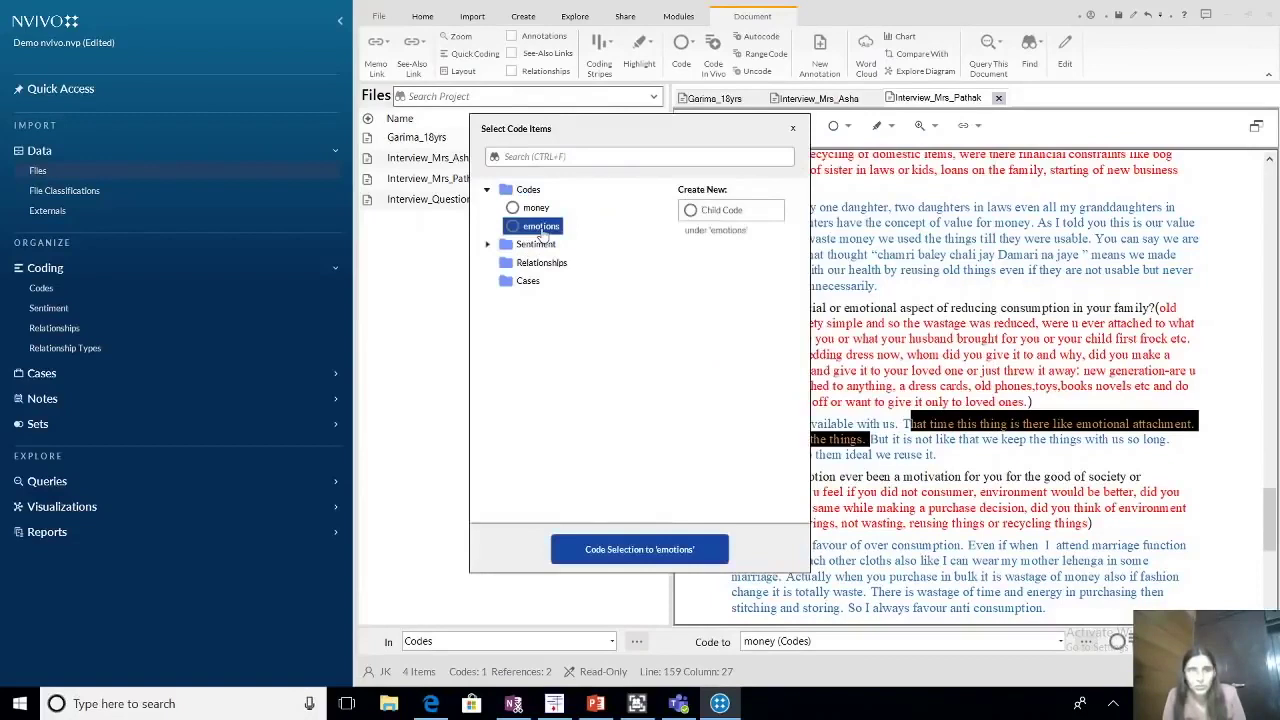
click(640, 550)
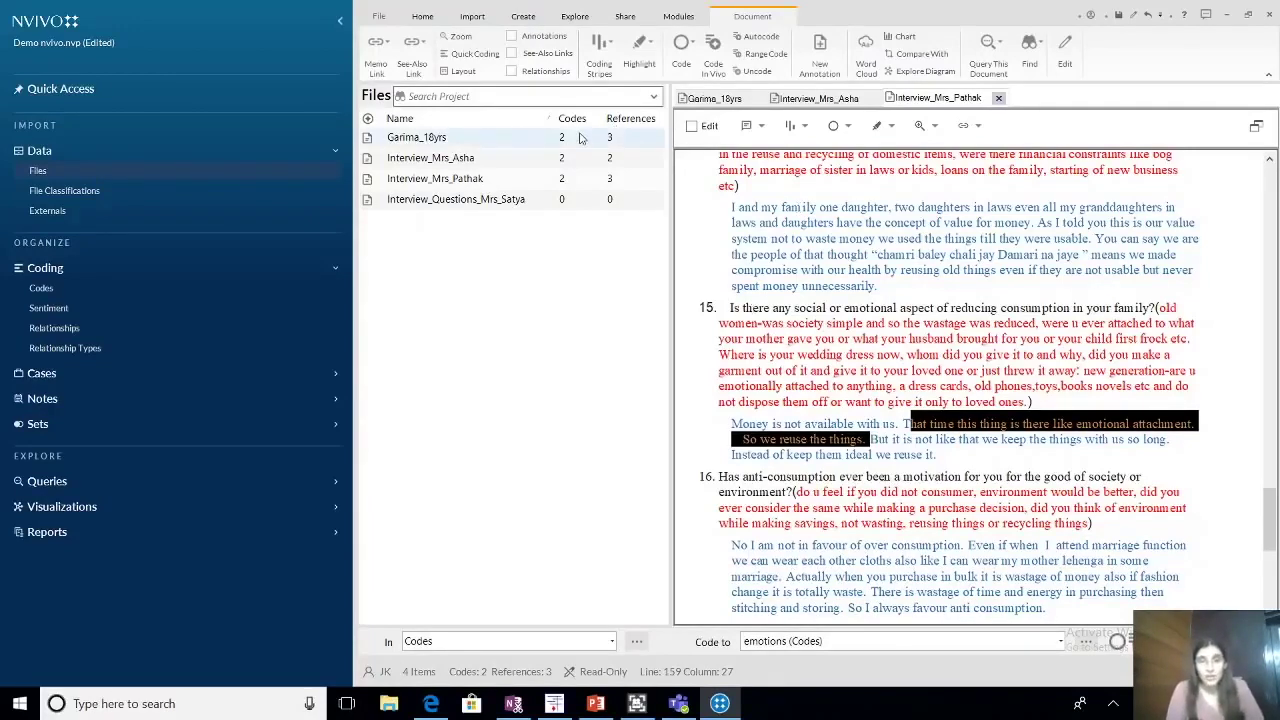
Open the project's codes list and check the file and reference counts for the money and emotions codes.
click(550, 147)
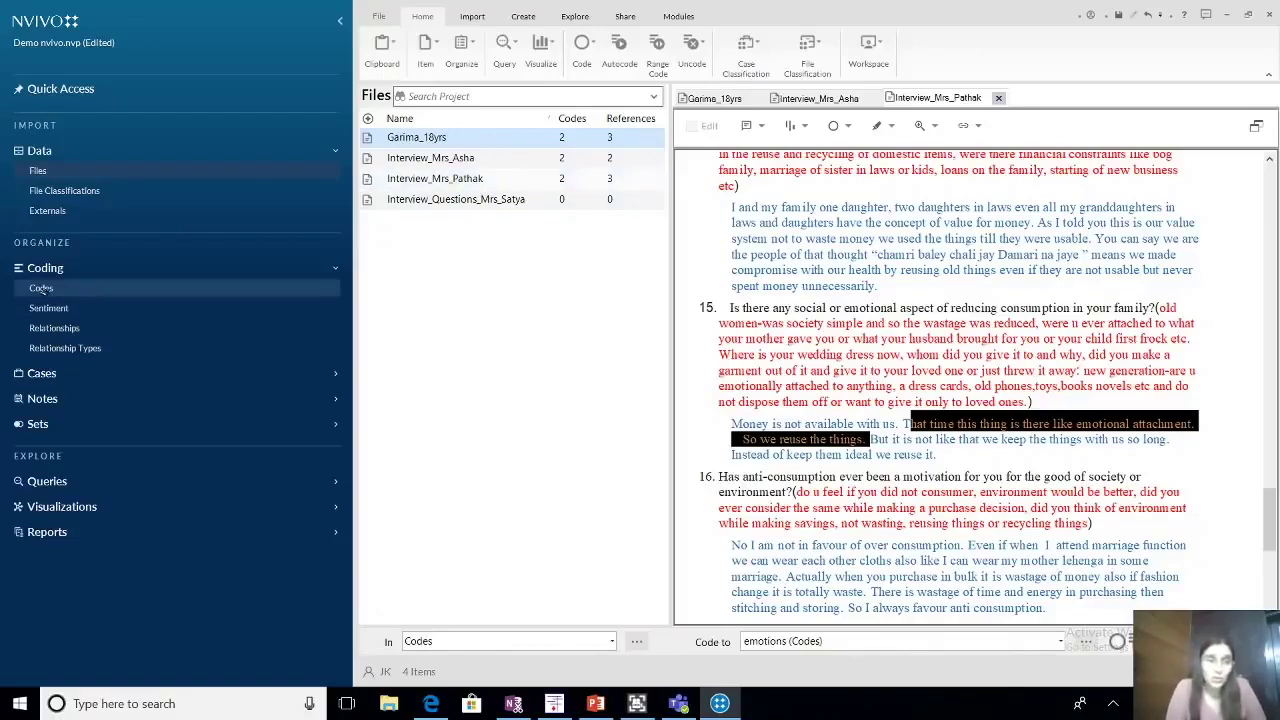
click(41, 288)
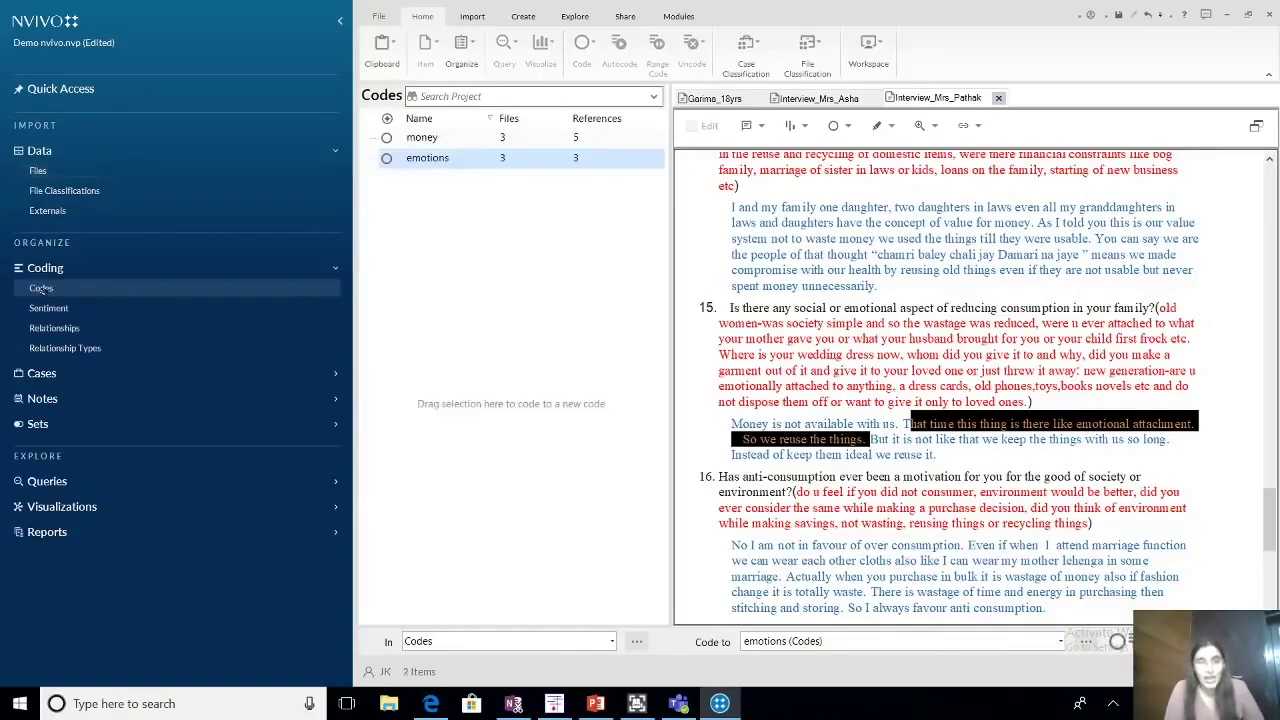
click(433, 145)
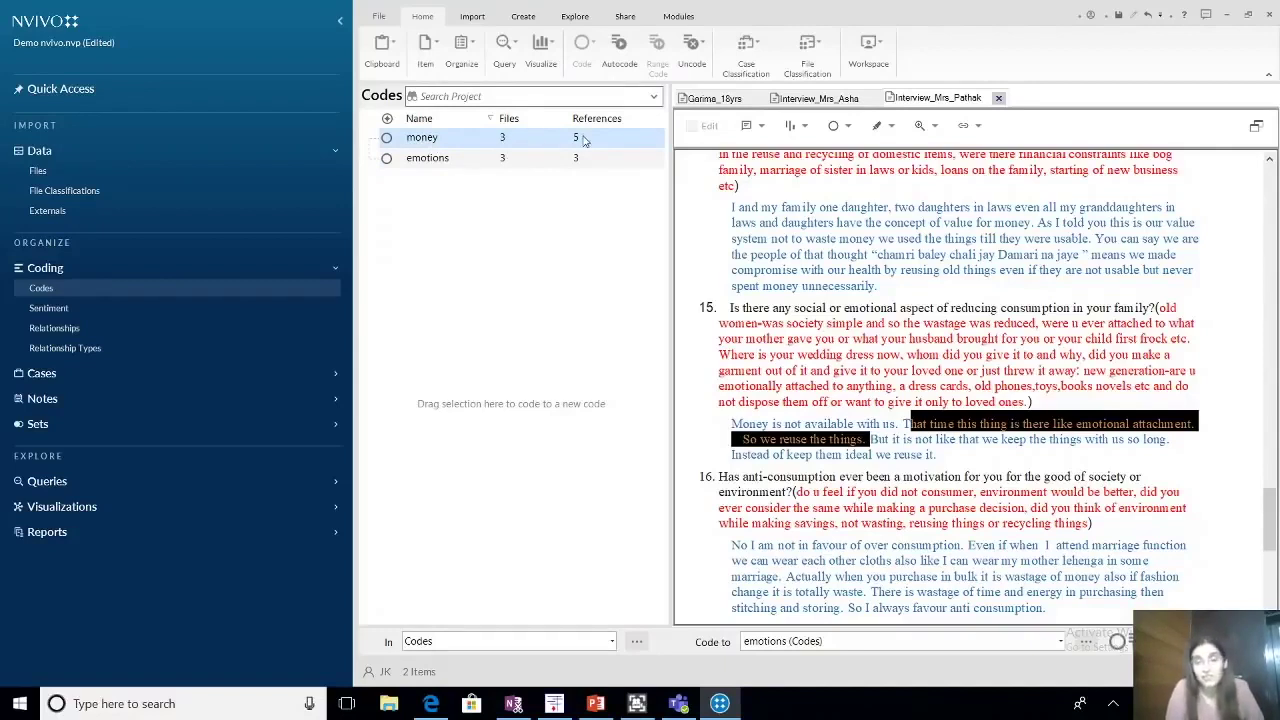
click(443, 165)
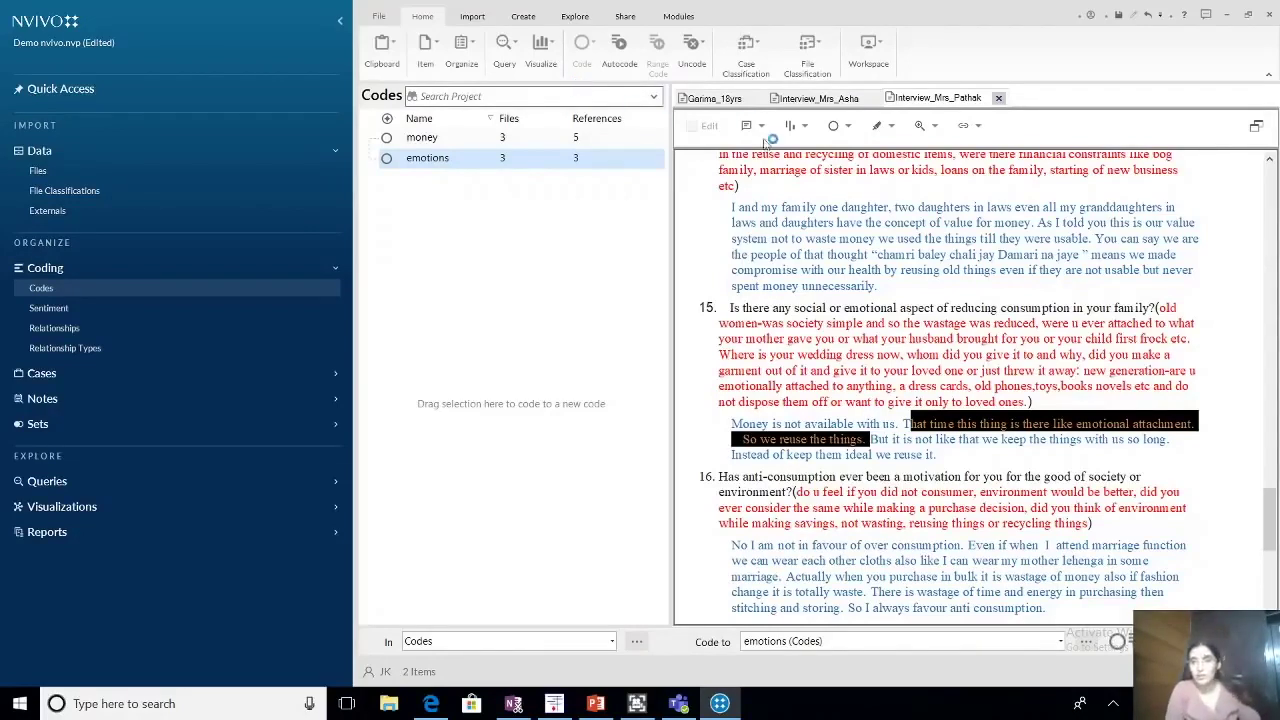
Code the opening of the question 14 answer, listing the daughters and granddaughters, to a new top-level code named family size.
click(1272, 226)
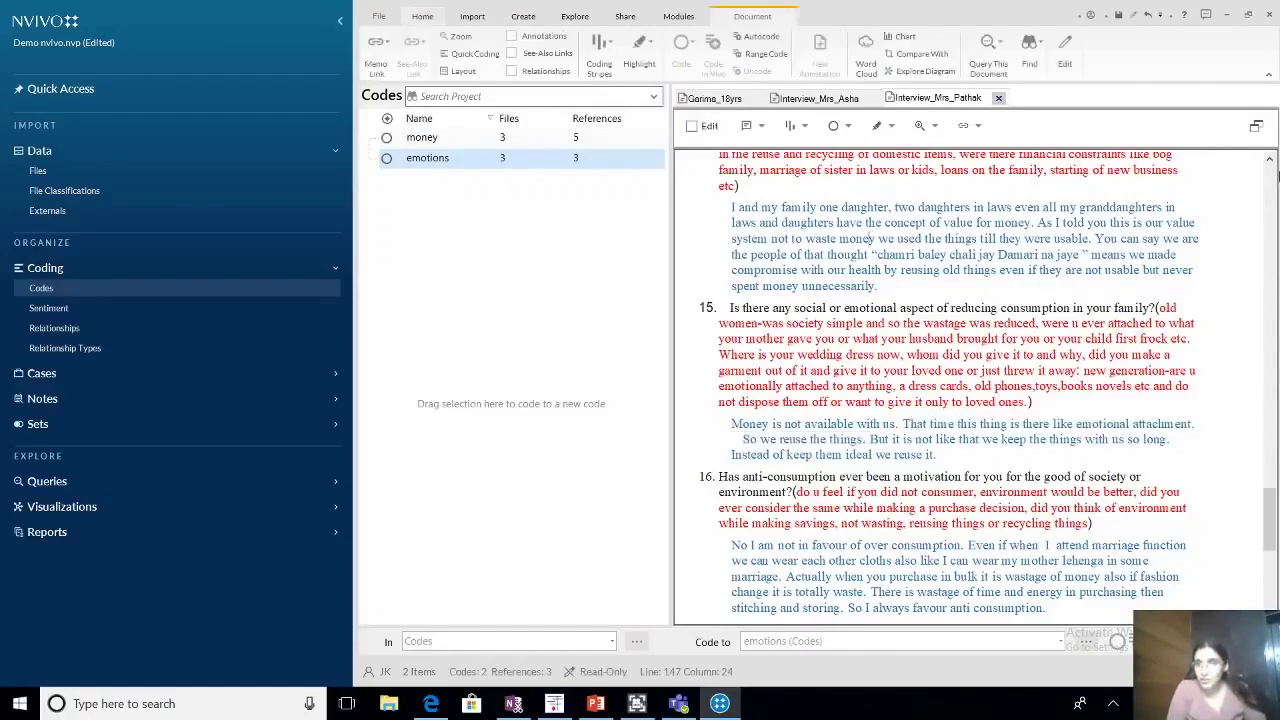
click(1270, 161)
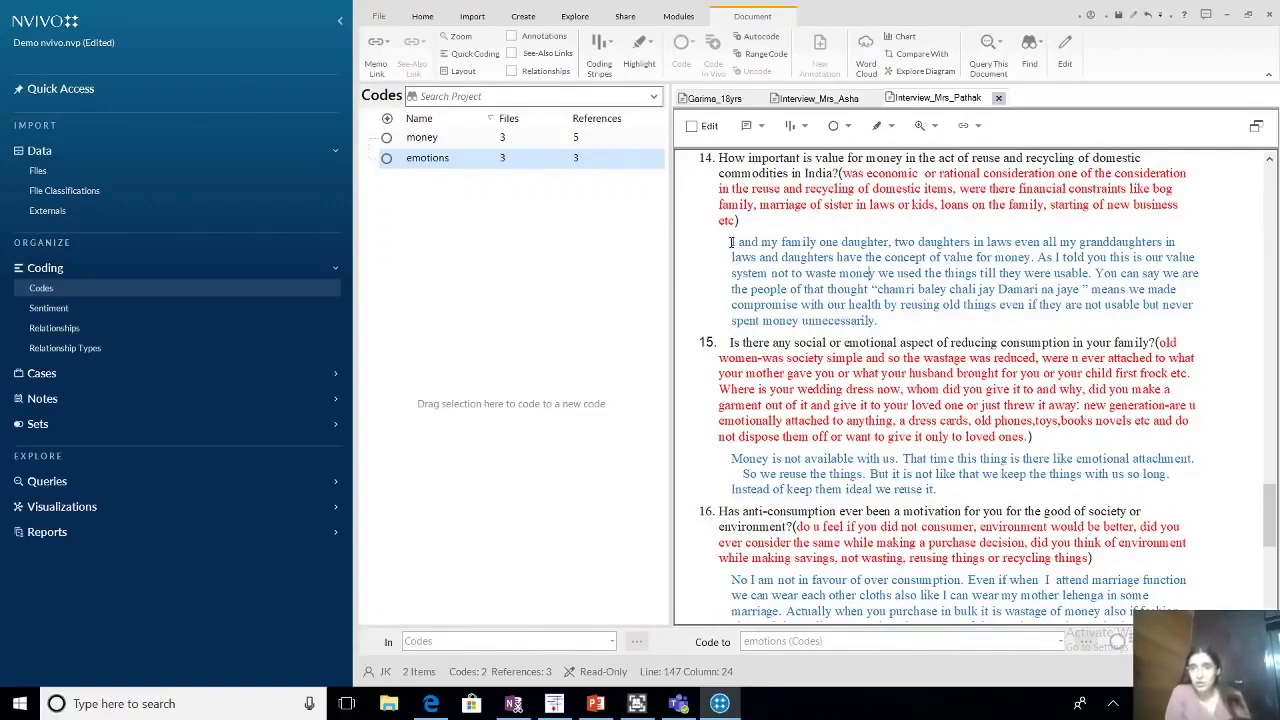
drag(731, 242, 835, 258)
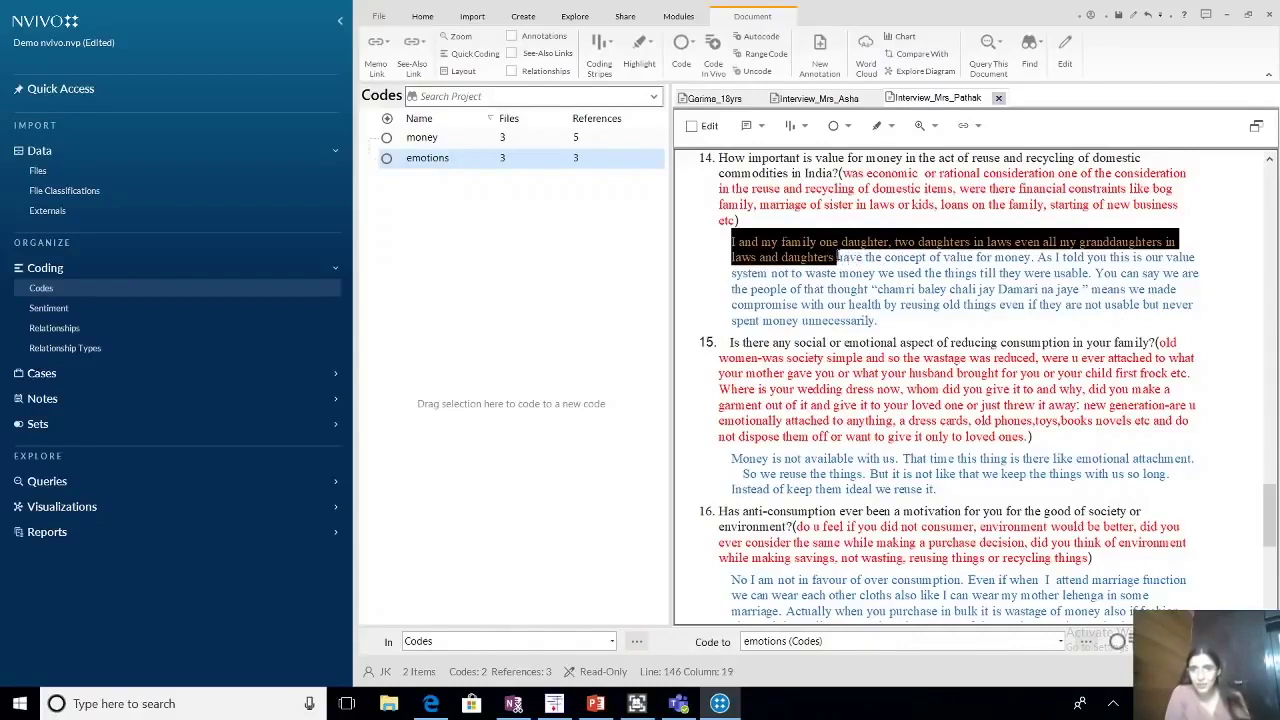
right_click(803, 251)
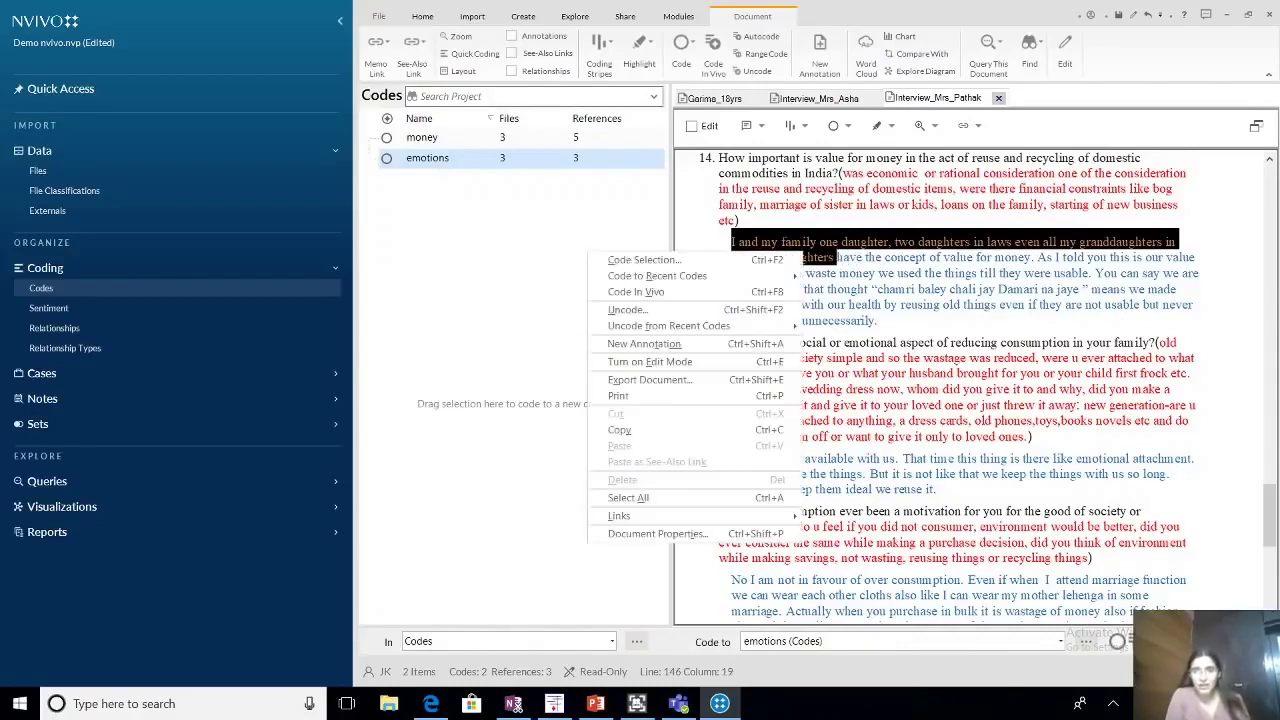
click(728, 261)
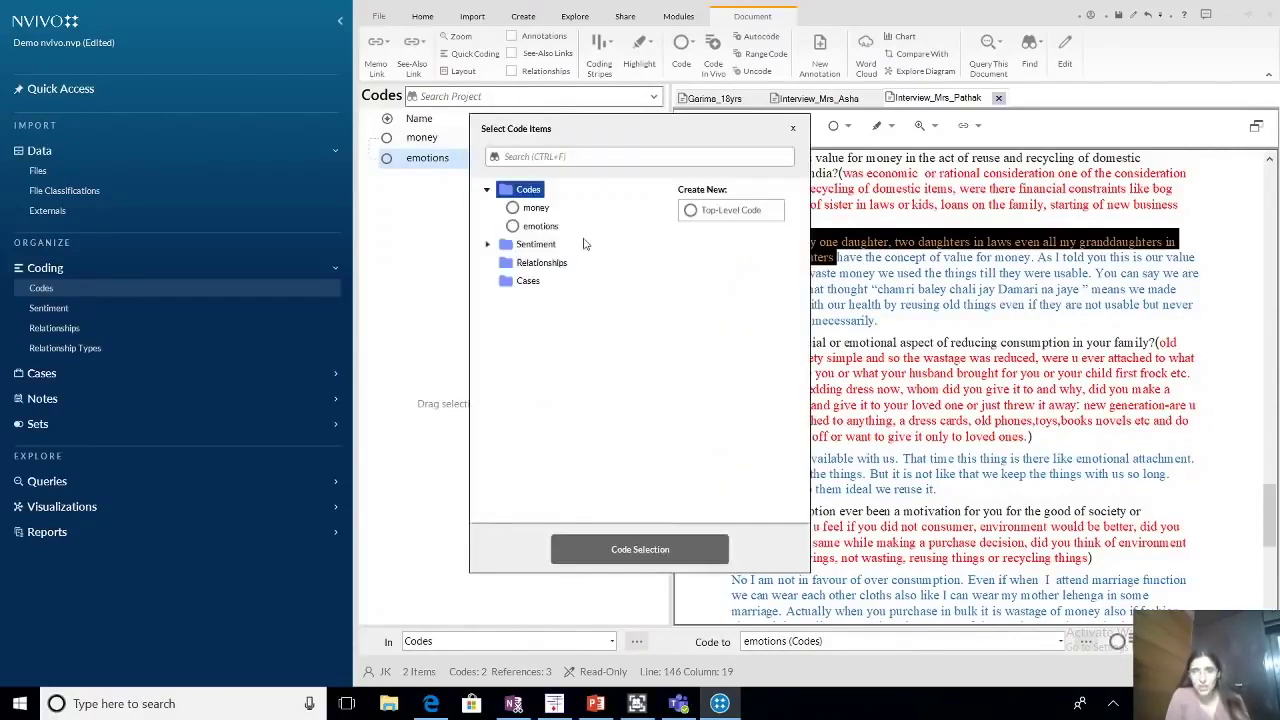
click(717, 214)
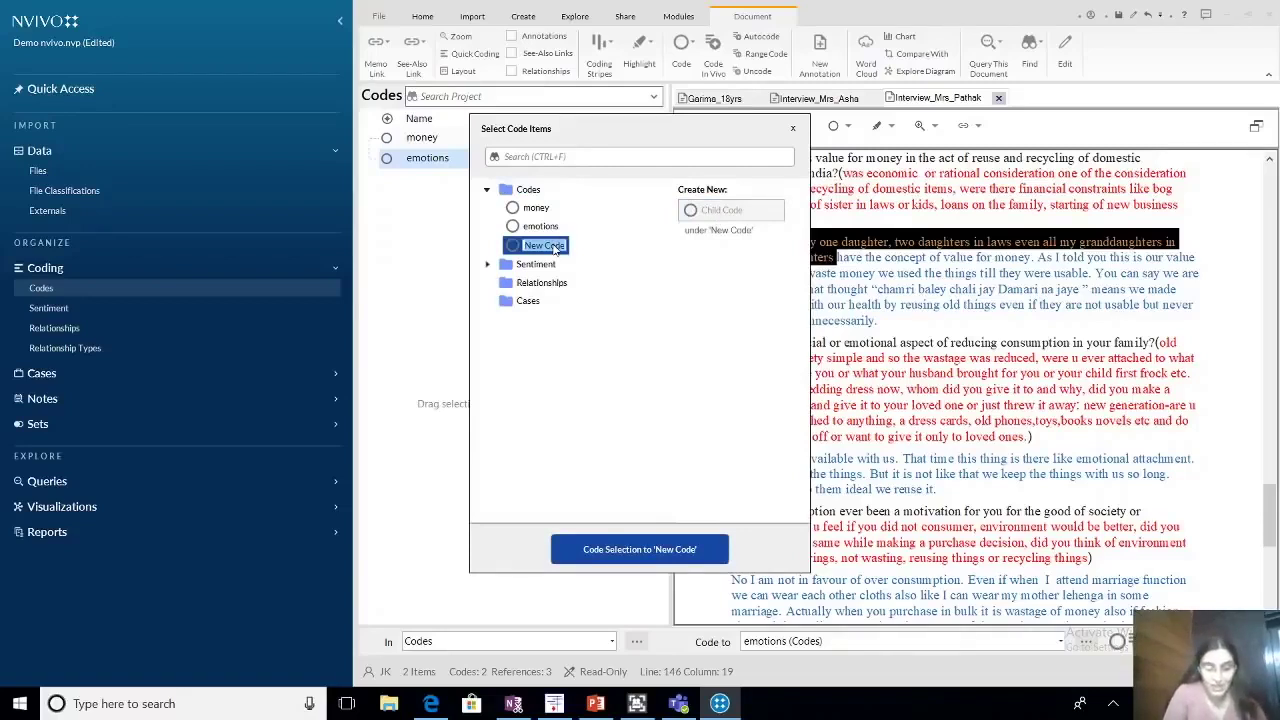
text(family s)
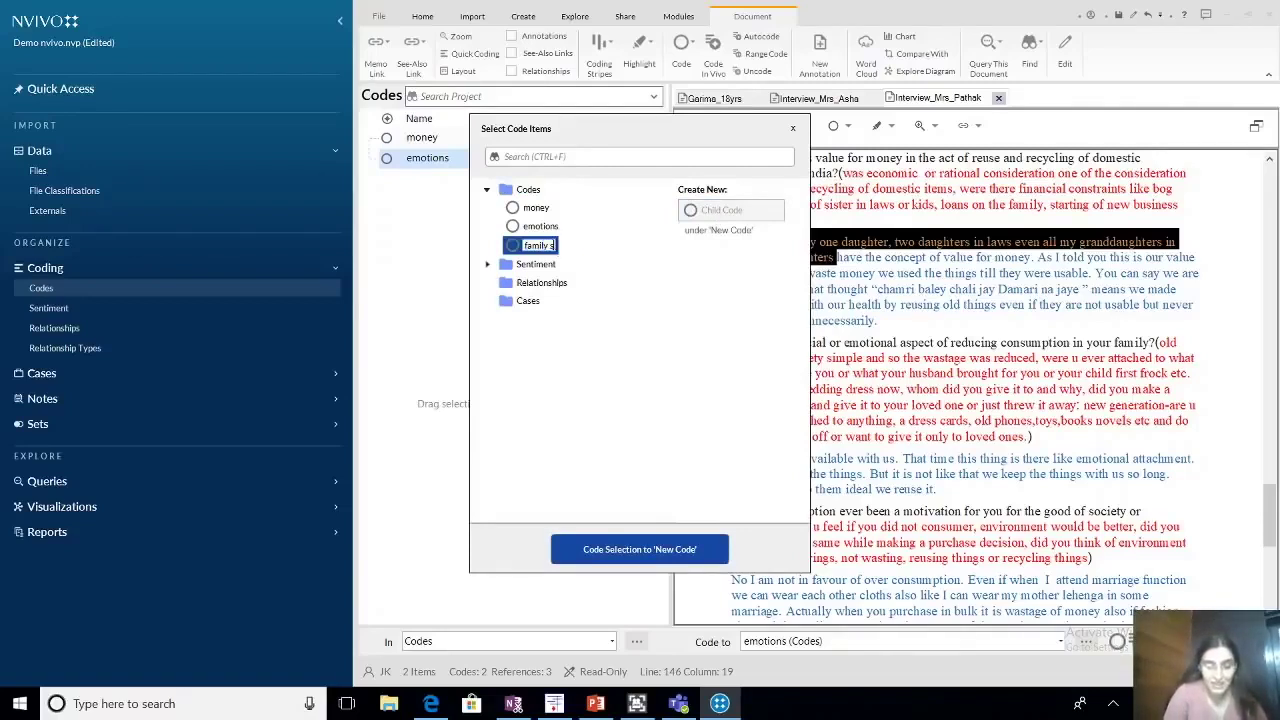
text(ize)
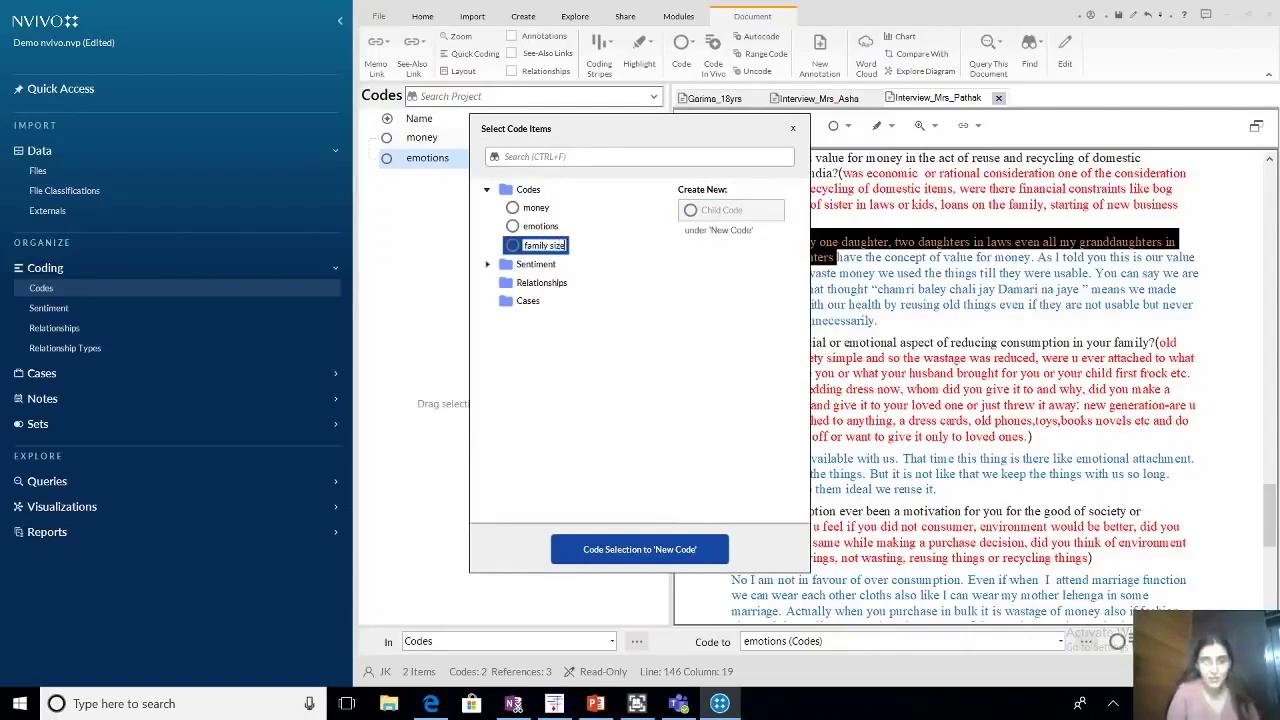
click(654, 559)
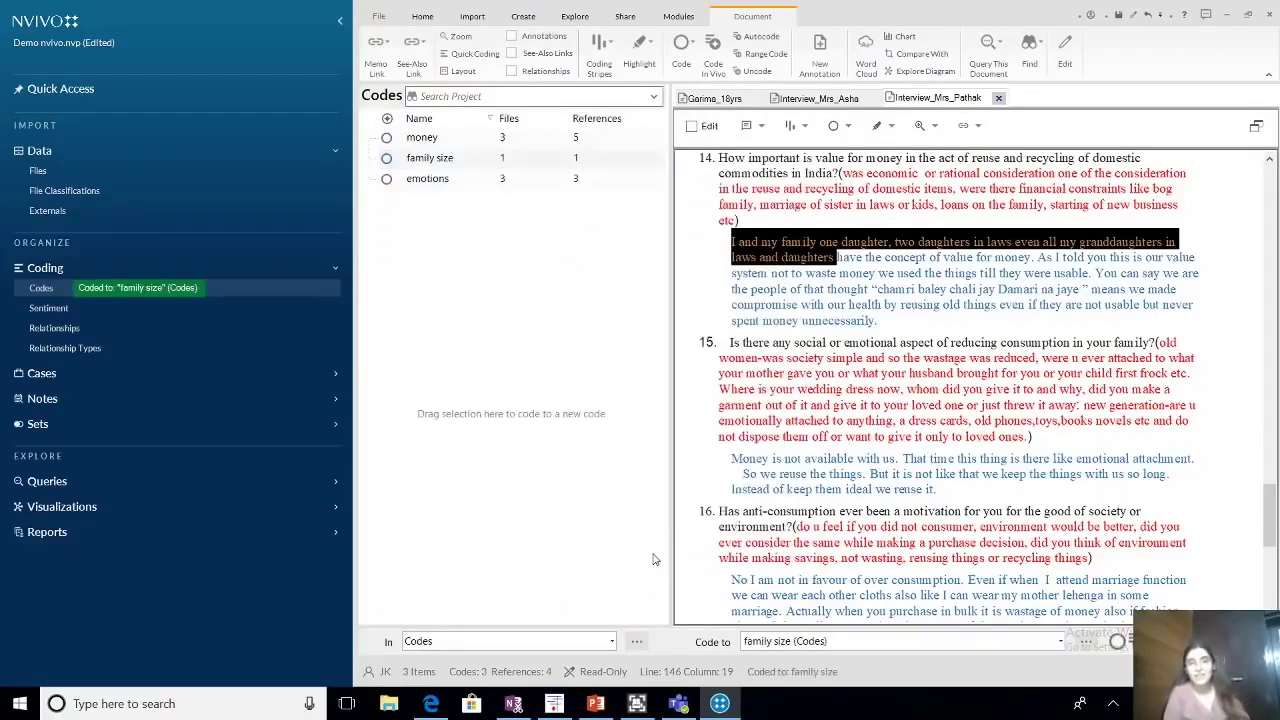
click(450, 158)
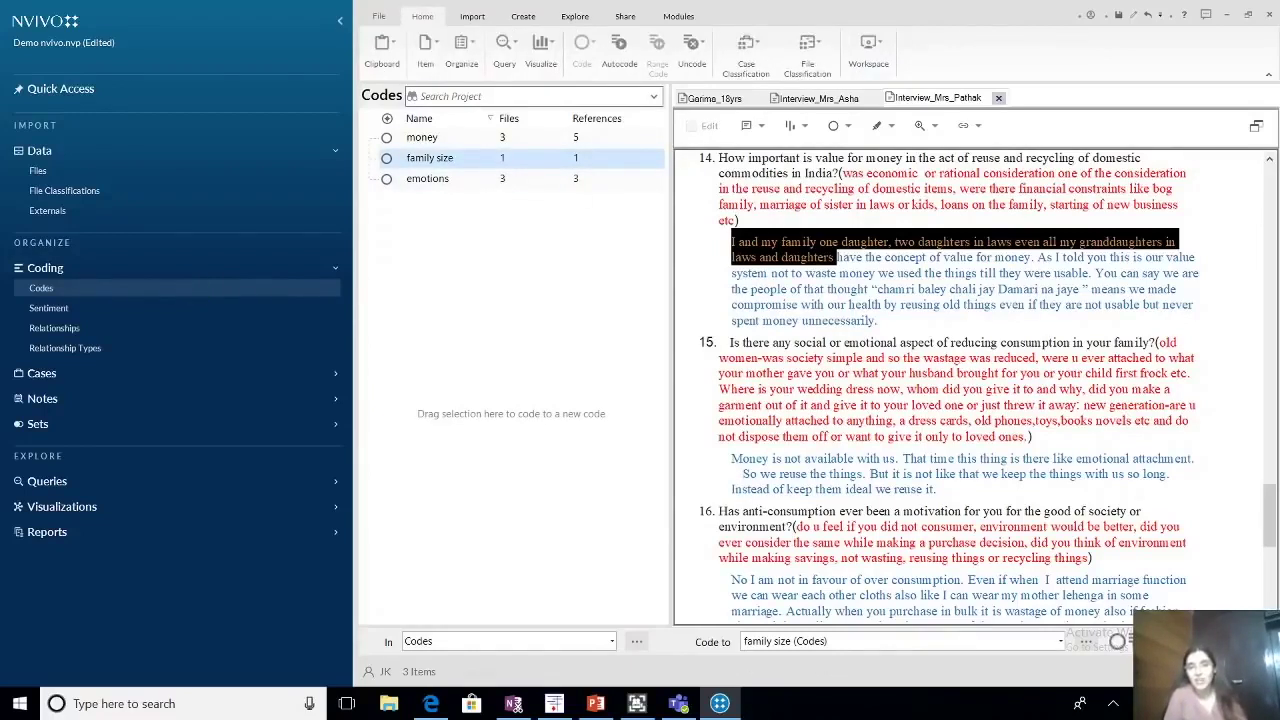
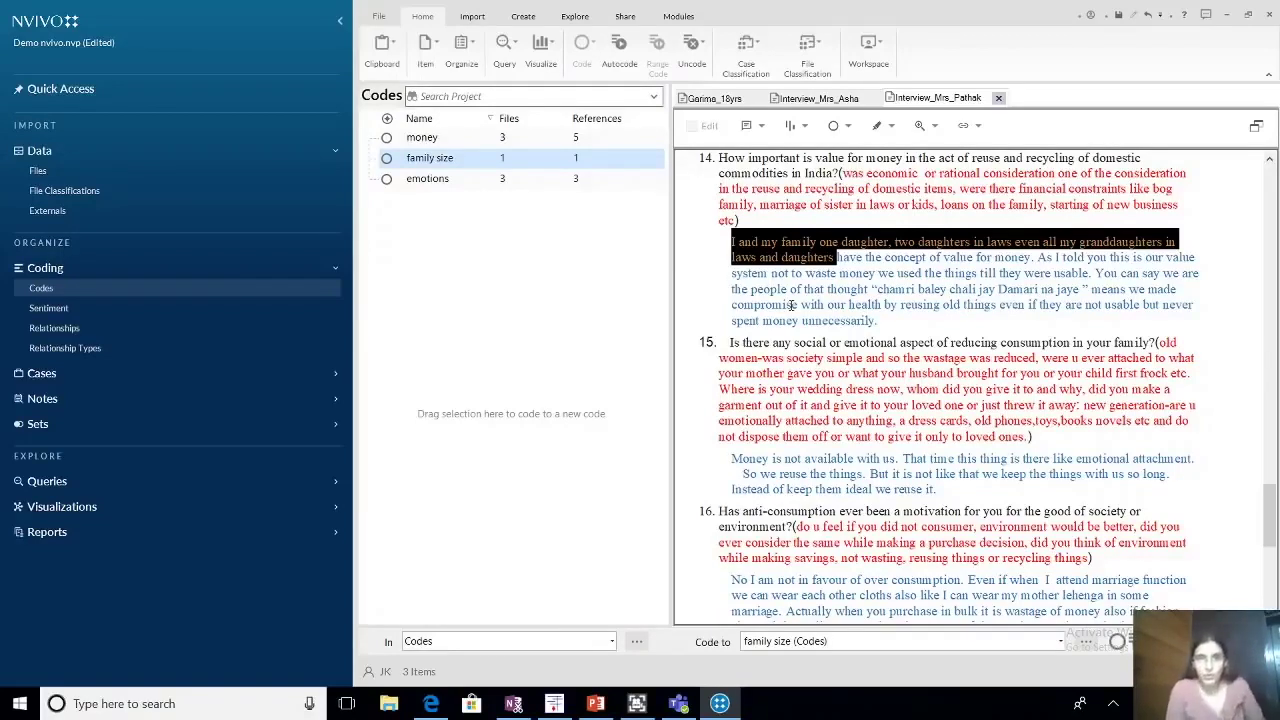
Display the imported files list and return to the beginning of the third interview transcript to review its opening questions.
click(575, 17)
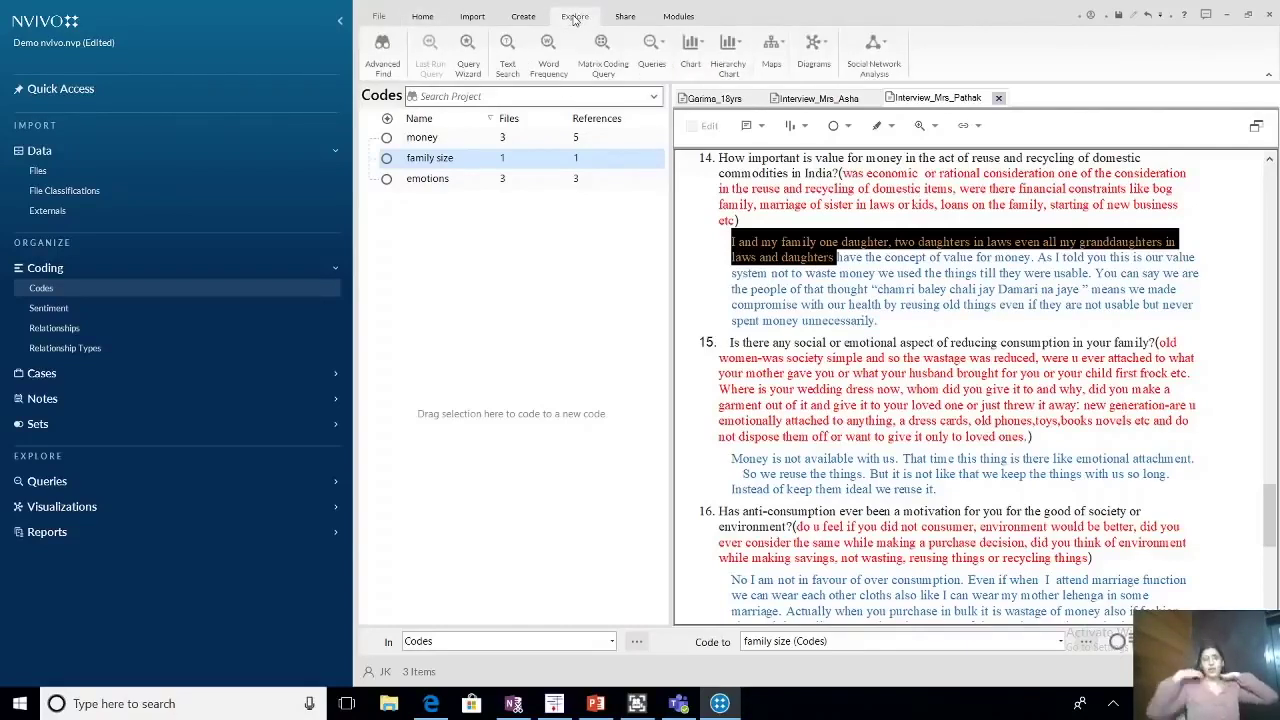
click(50, 172)
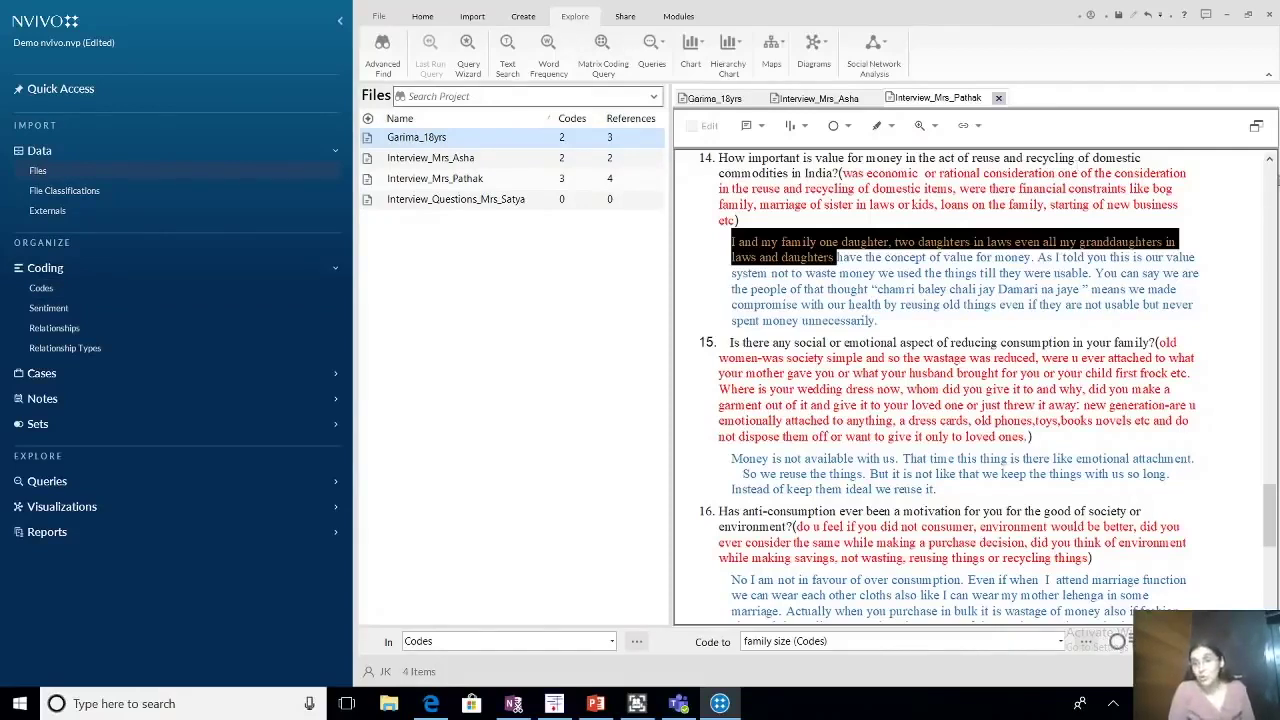
scroll(1275, 176, up, 15)
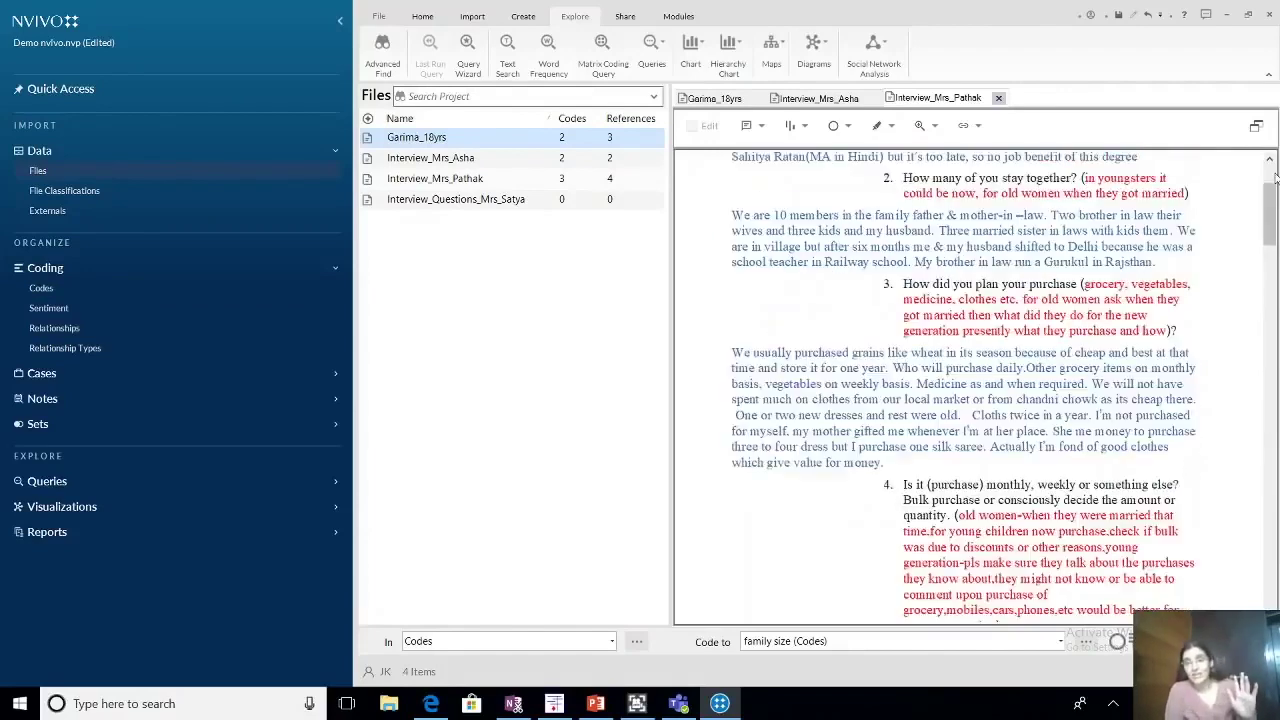
scroll(1275, 176, up, 2)
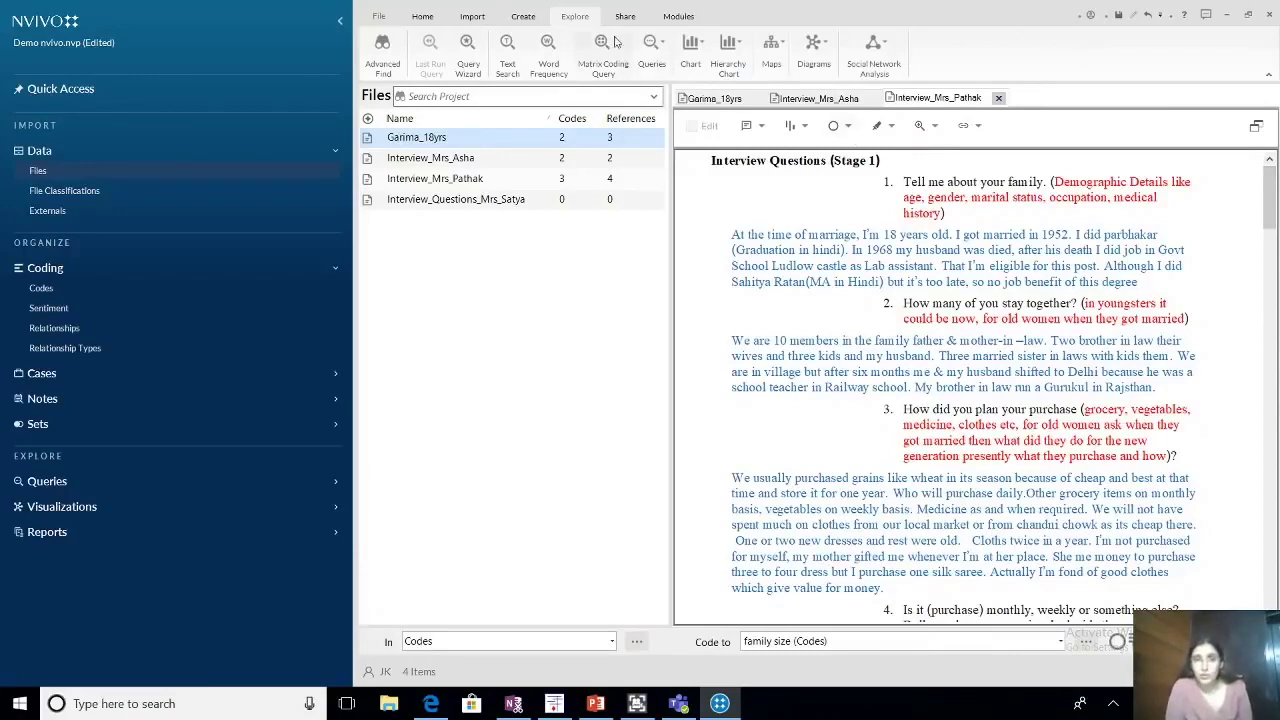
Start a word frequency query and limit its search scope to the first interview transcript in the files list.
click(549, 62)
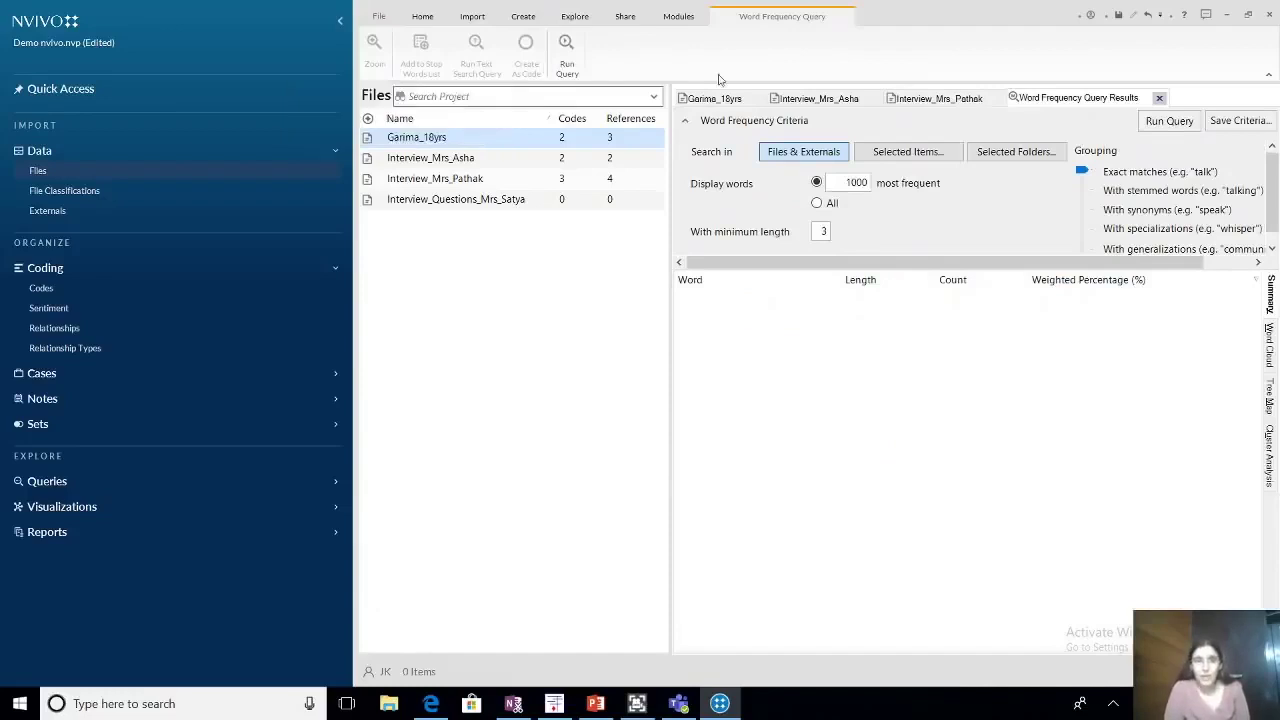
click(503, 147)
key(F2)
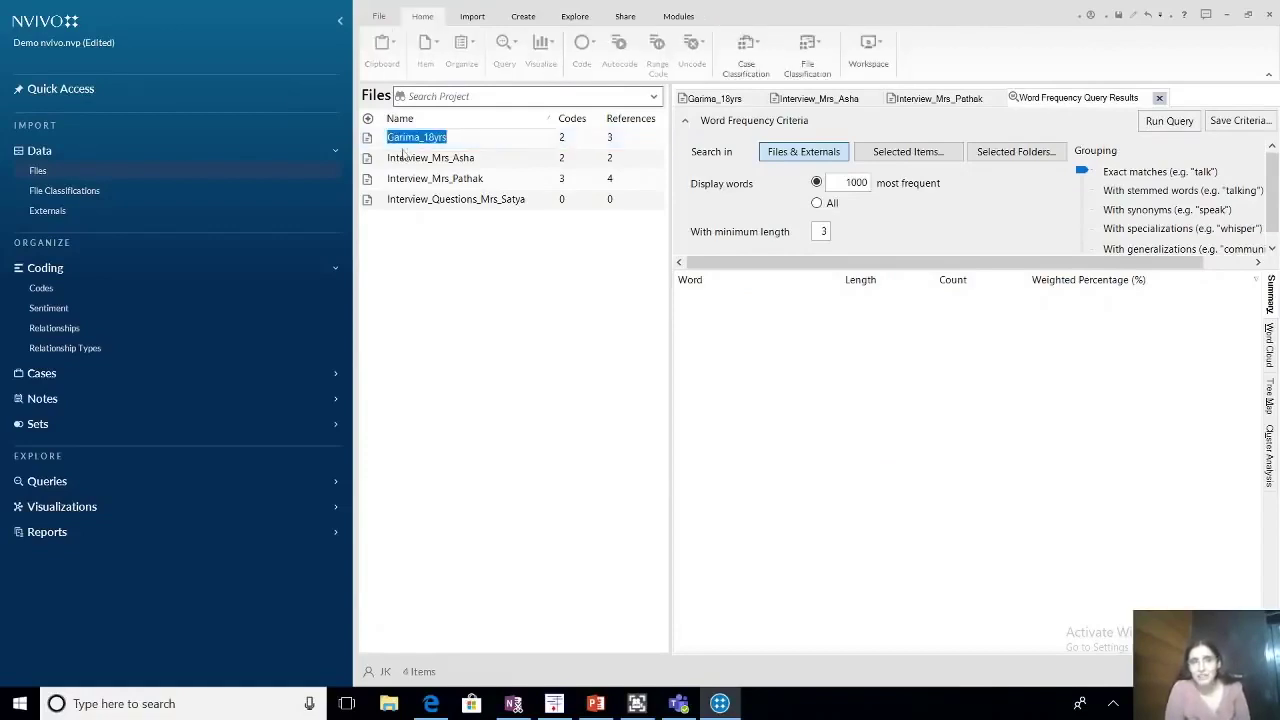
key(Return)
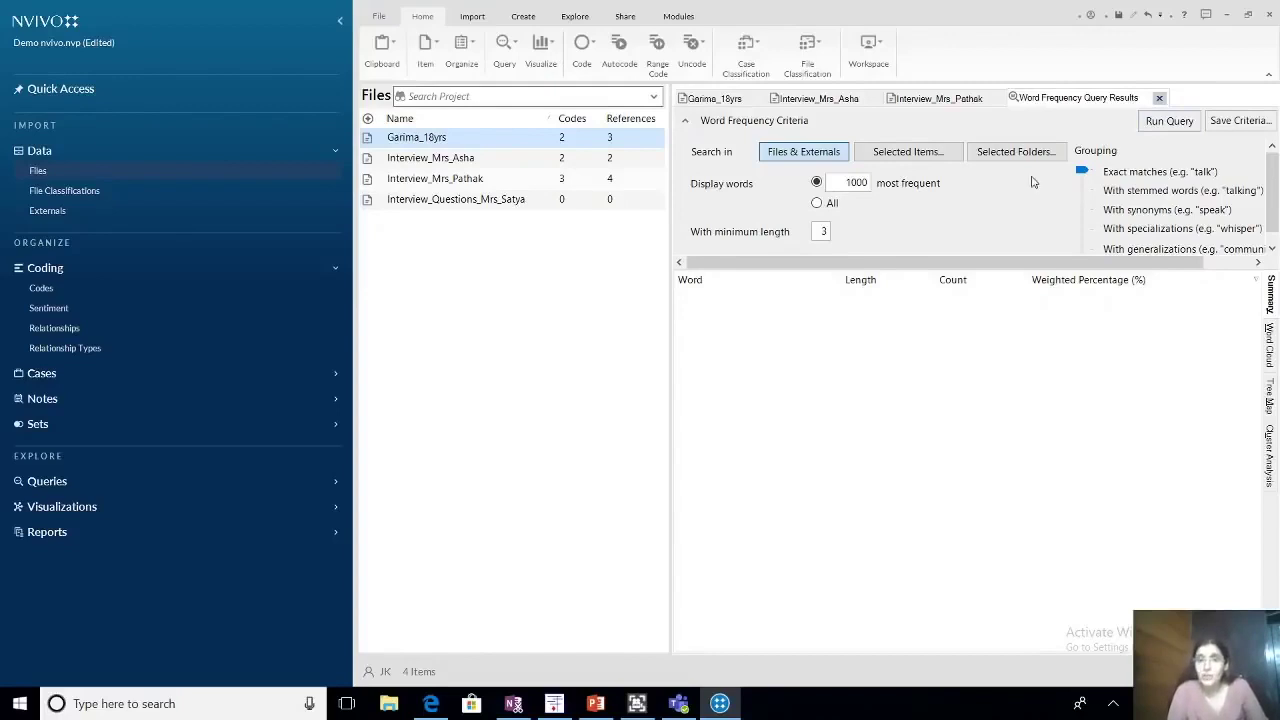
click(910, 152)
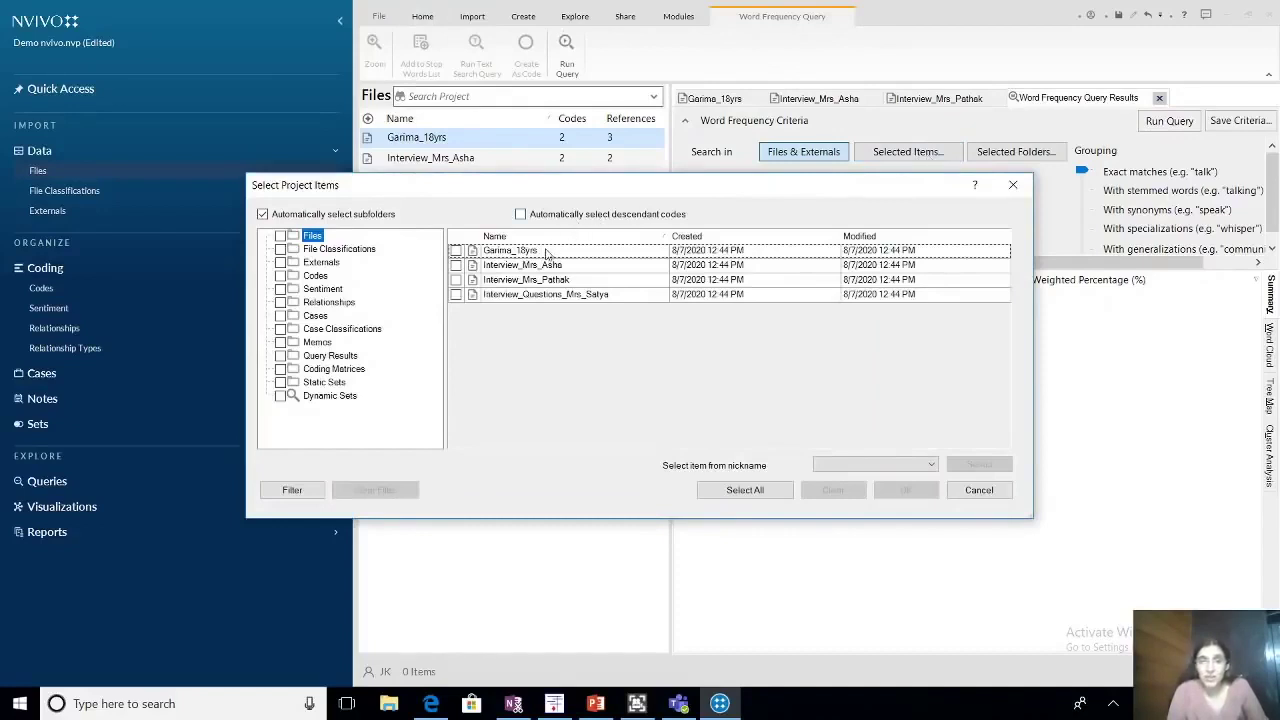
click(456, 250)
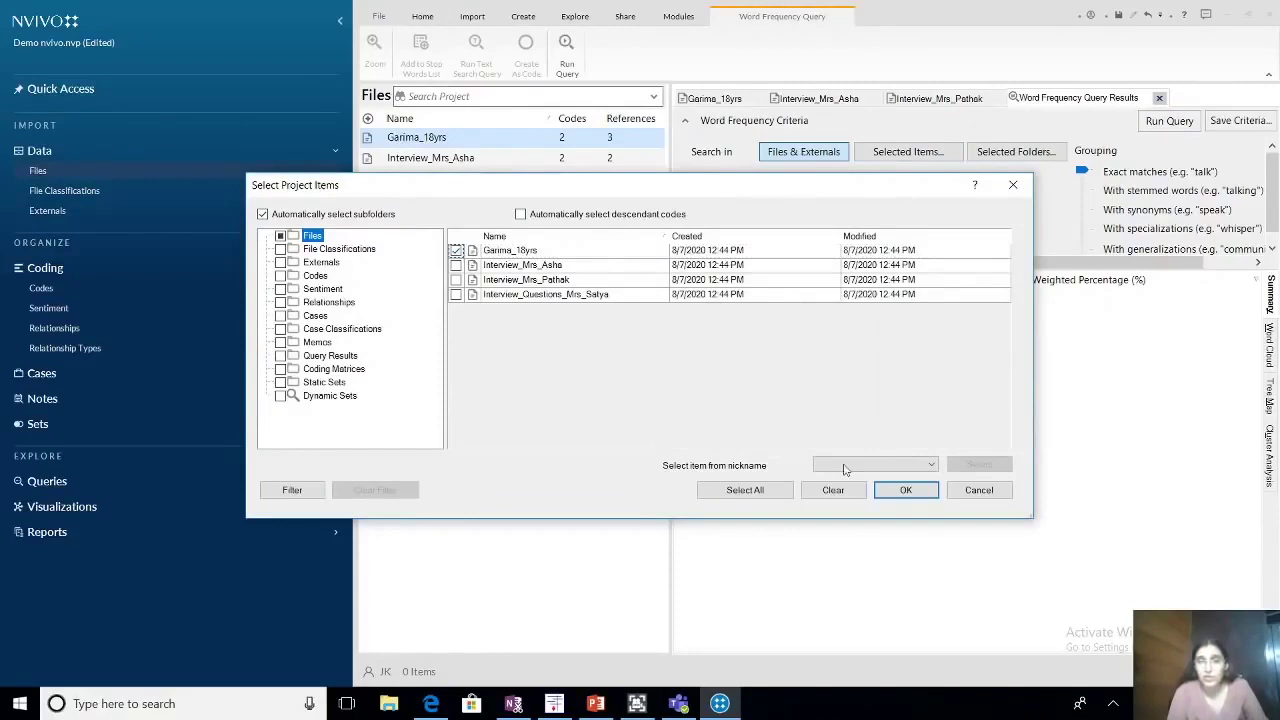
click(906, 494)
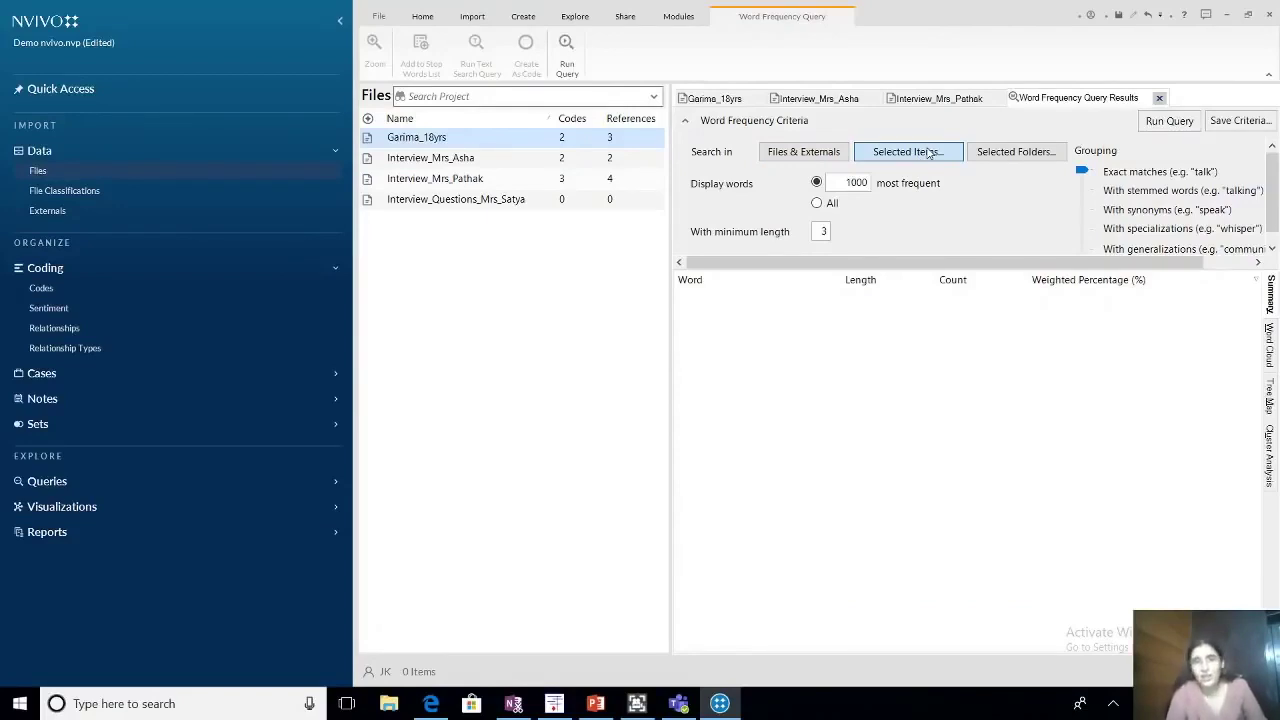
Set the word grouping to include synonyms and run the word frequency query.
click(1083, 175)
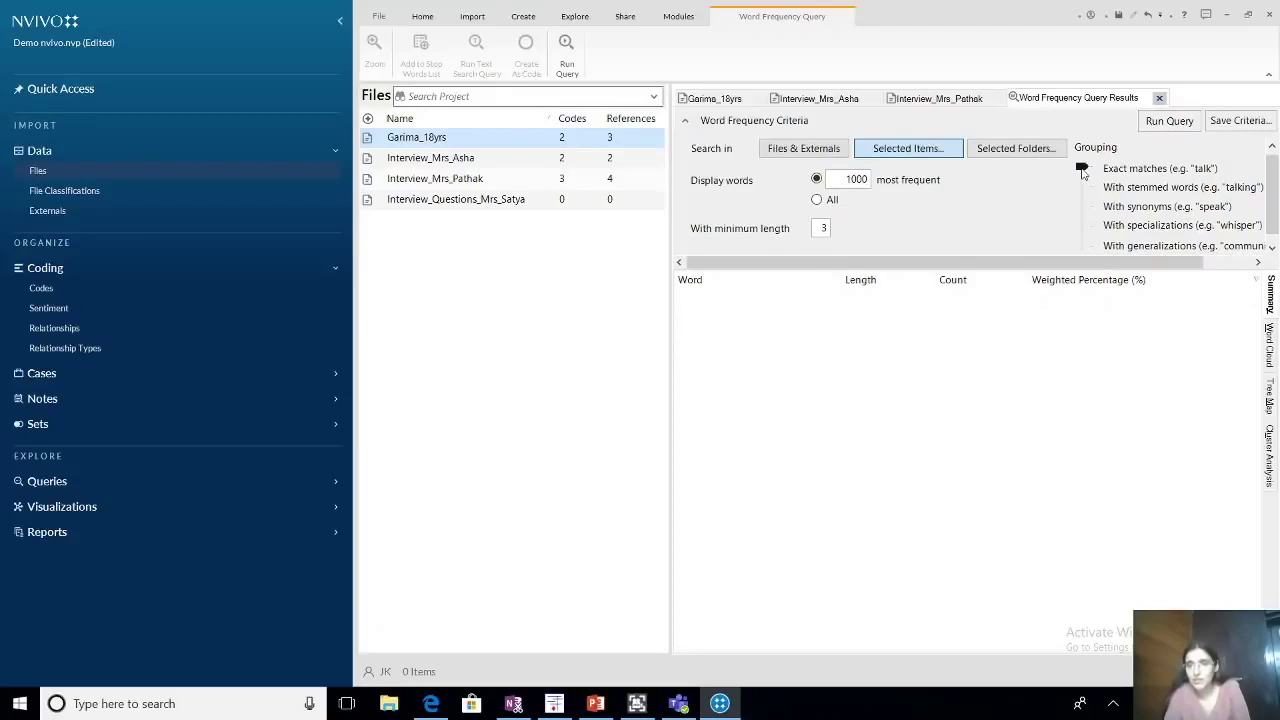
click(1082, 182)
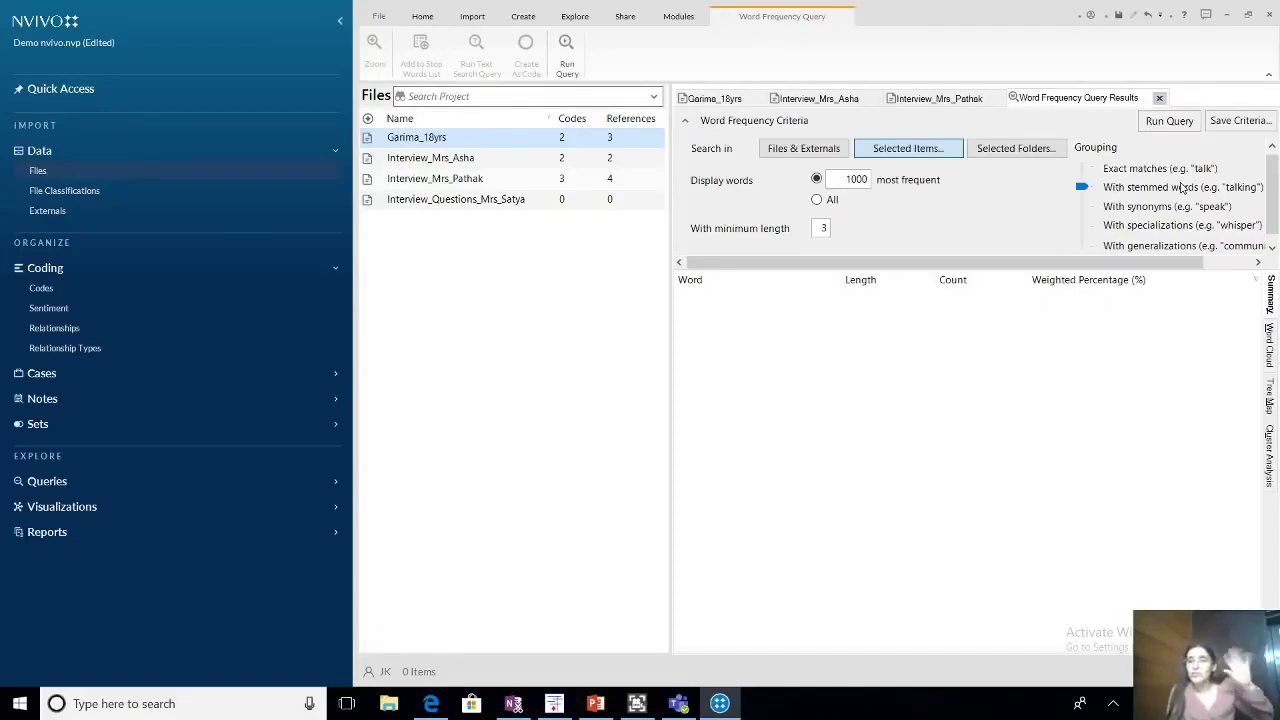
click(1082, 207)
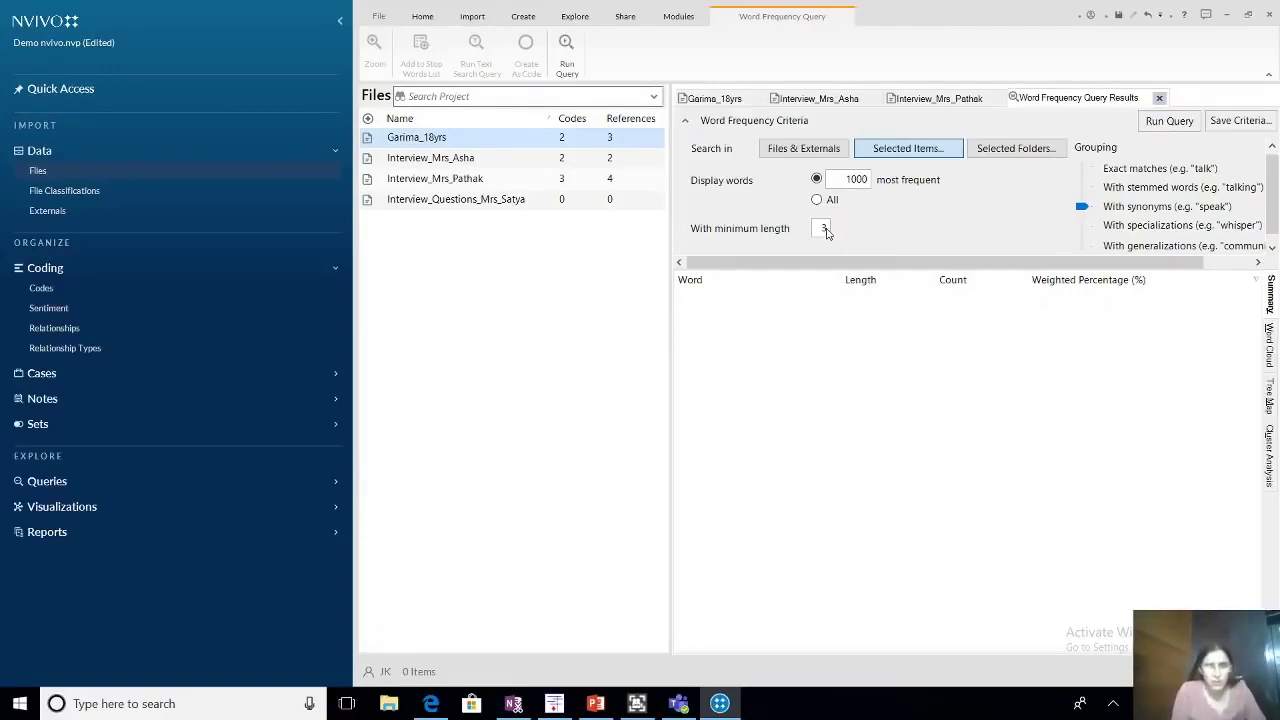
click(1168, 121)
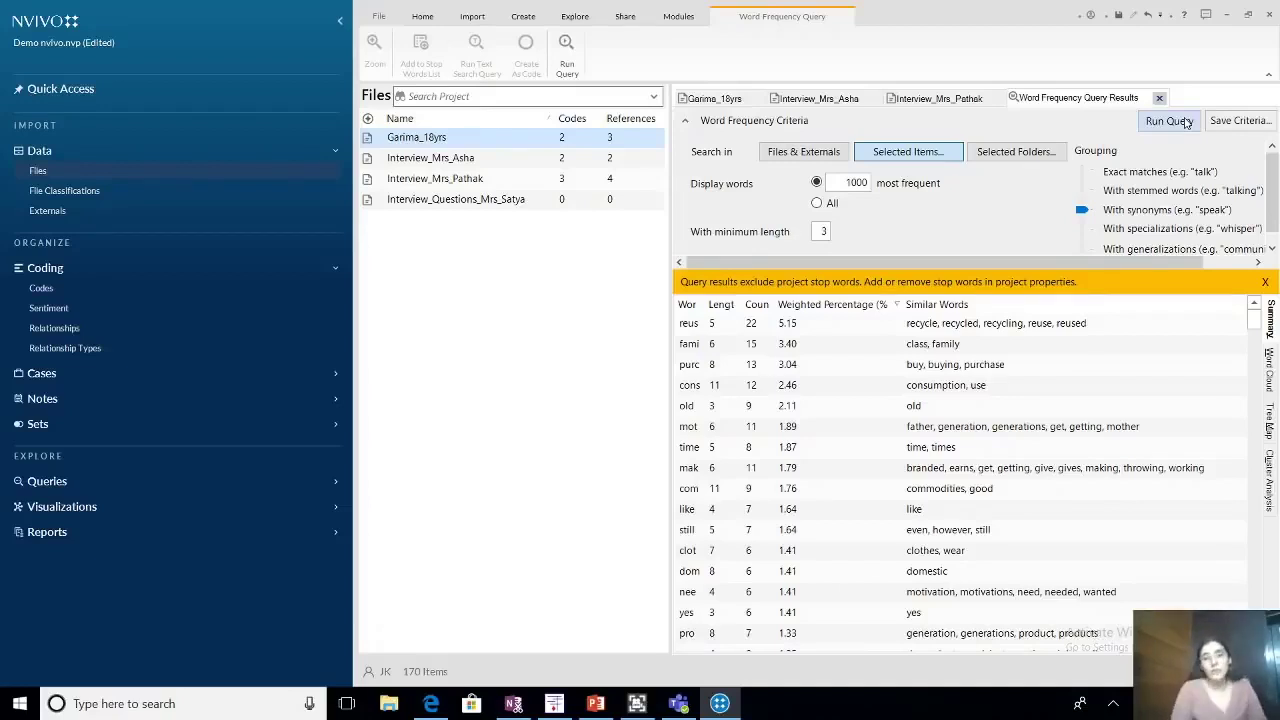
Examine the word frequency results, comparing the counts, weighted percentages and similar words of the most frequent terms.
click(750, 327)
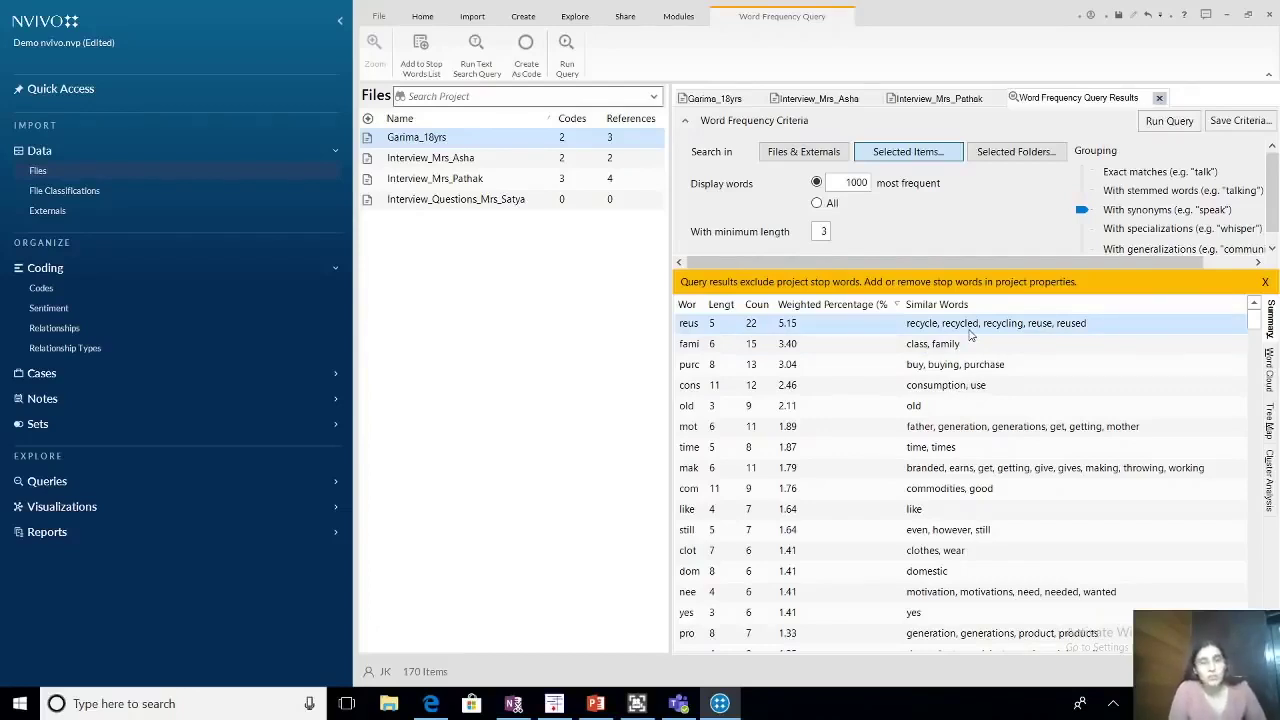
click(772, 348)
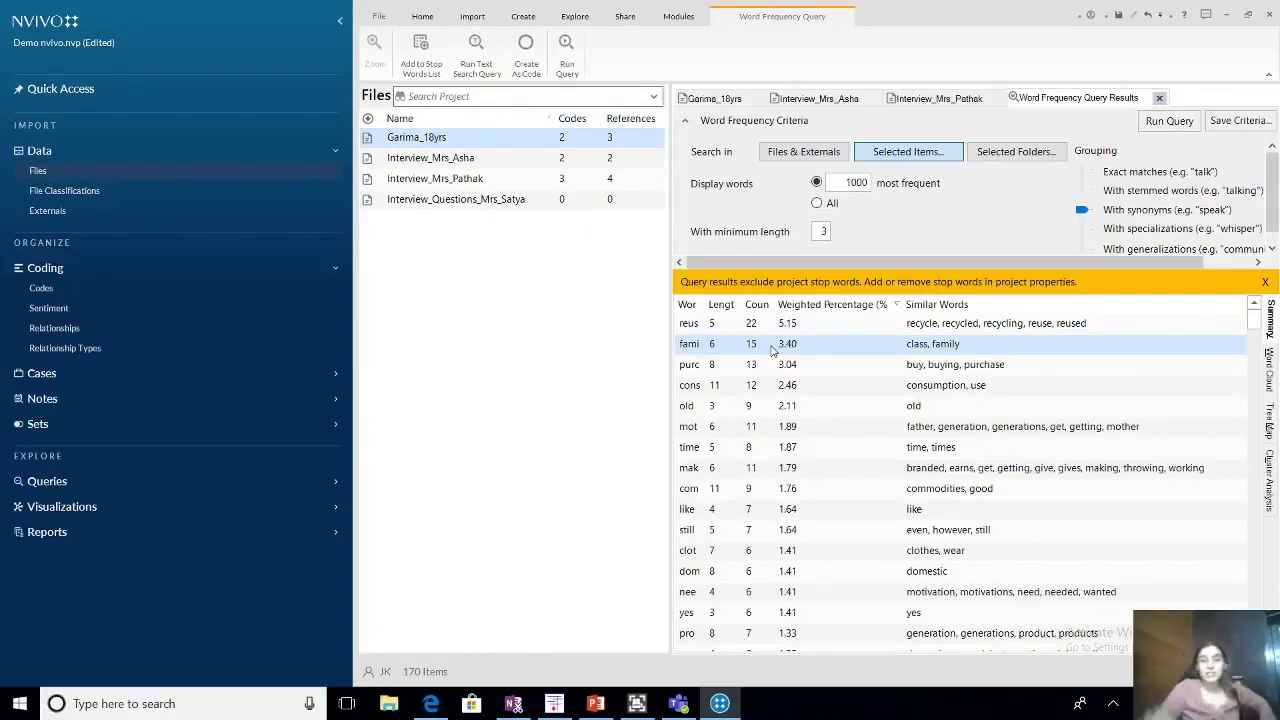
click(773, 367)
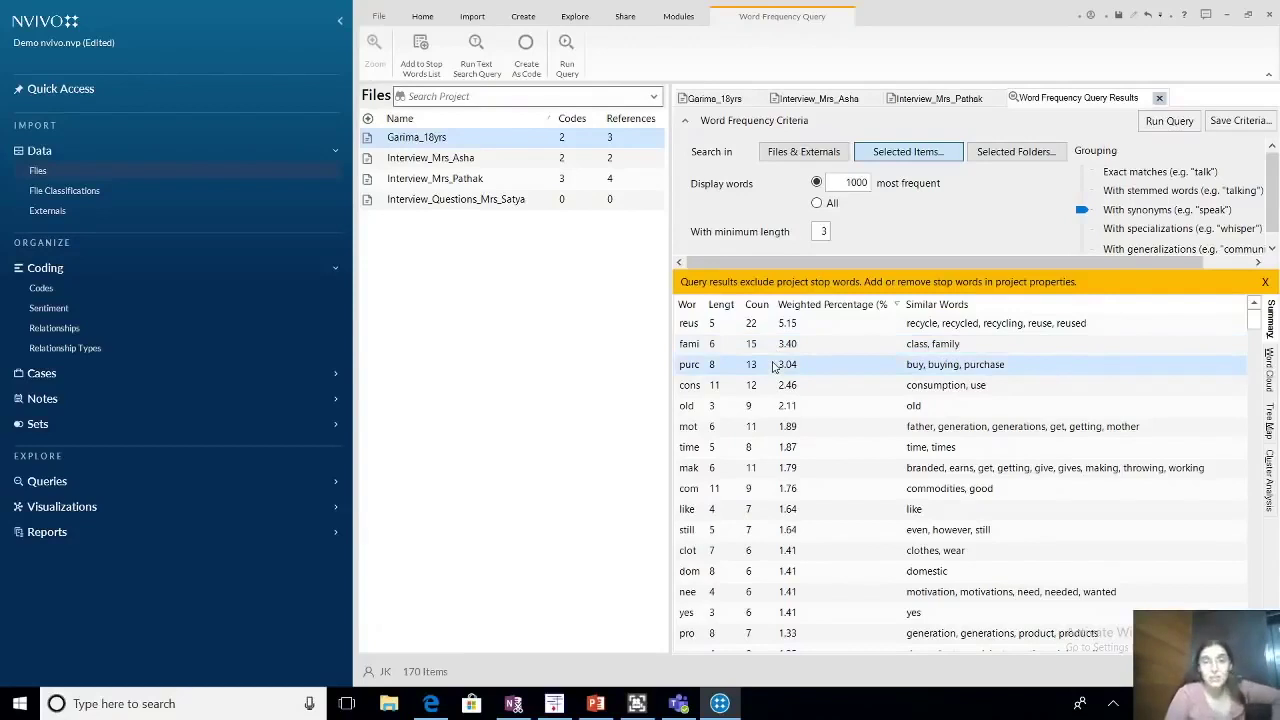
click(786, 406)
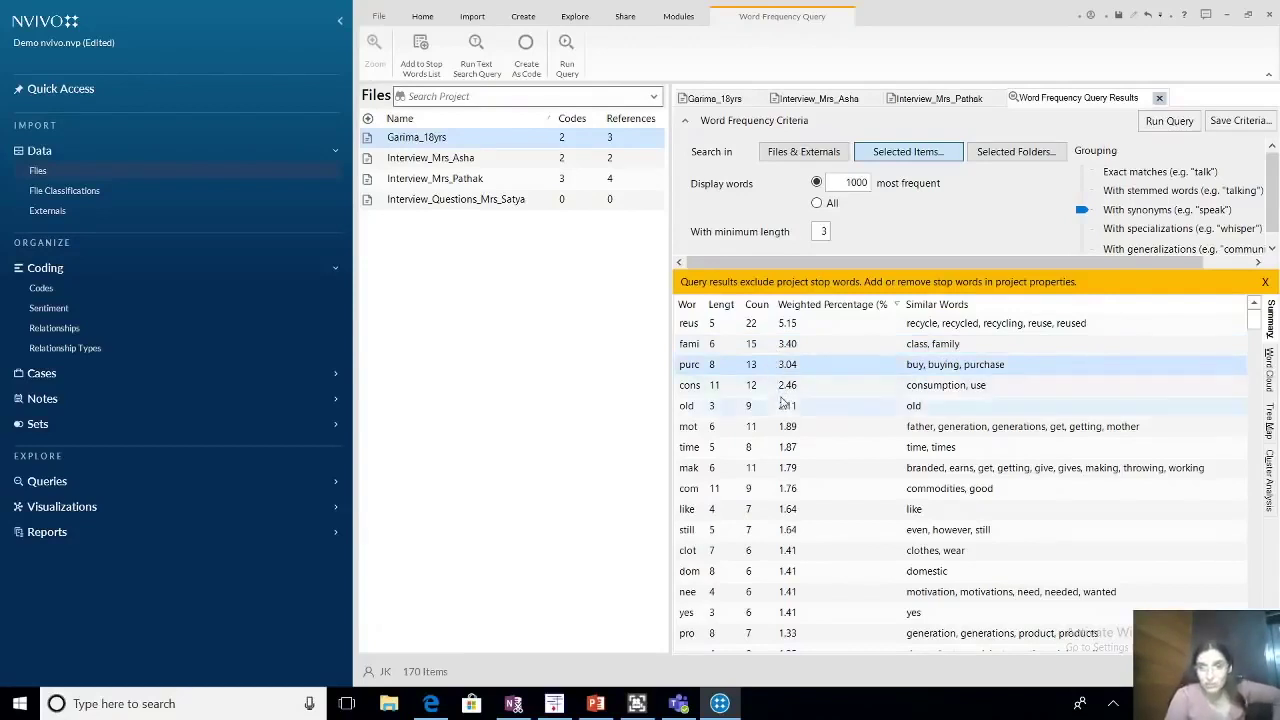
click(786, 430)
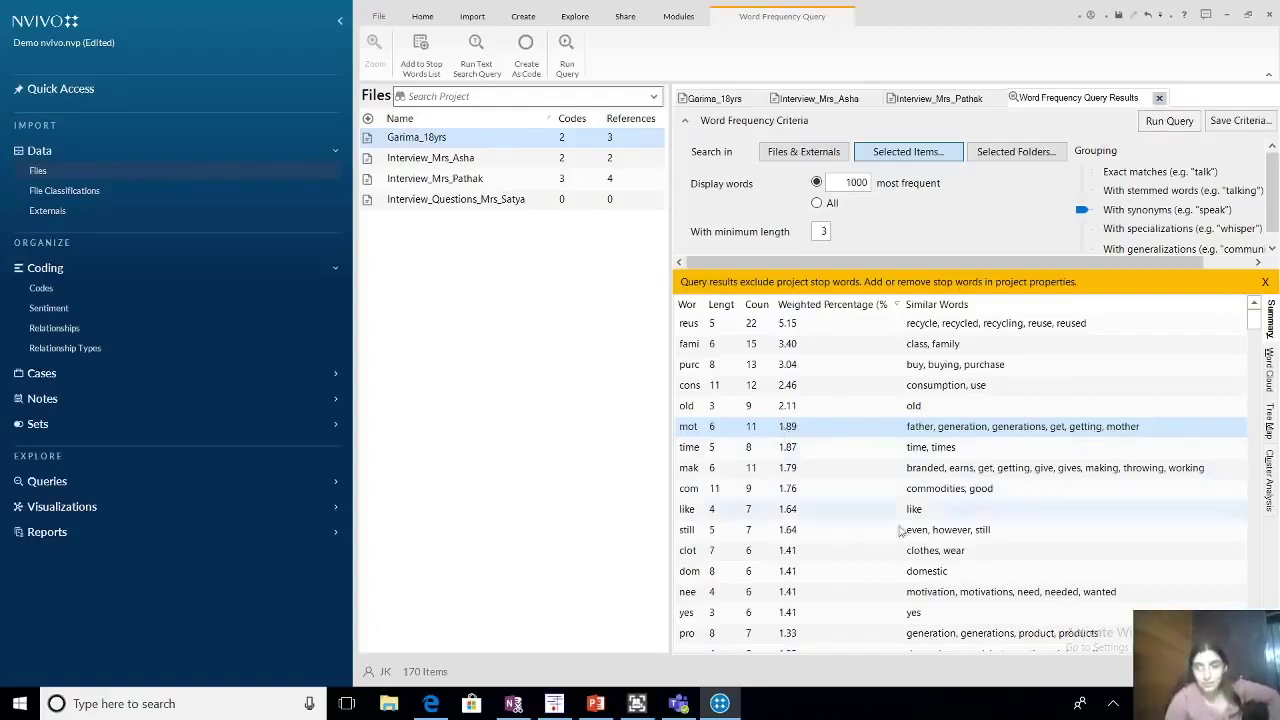
click(800, 633)
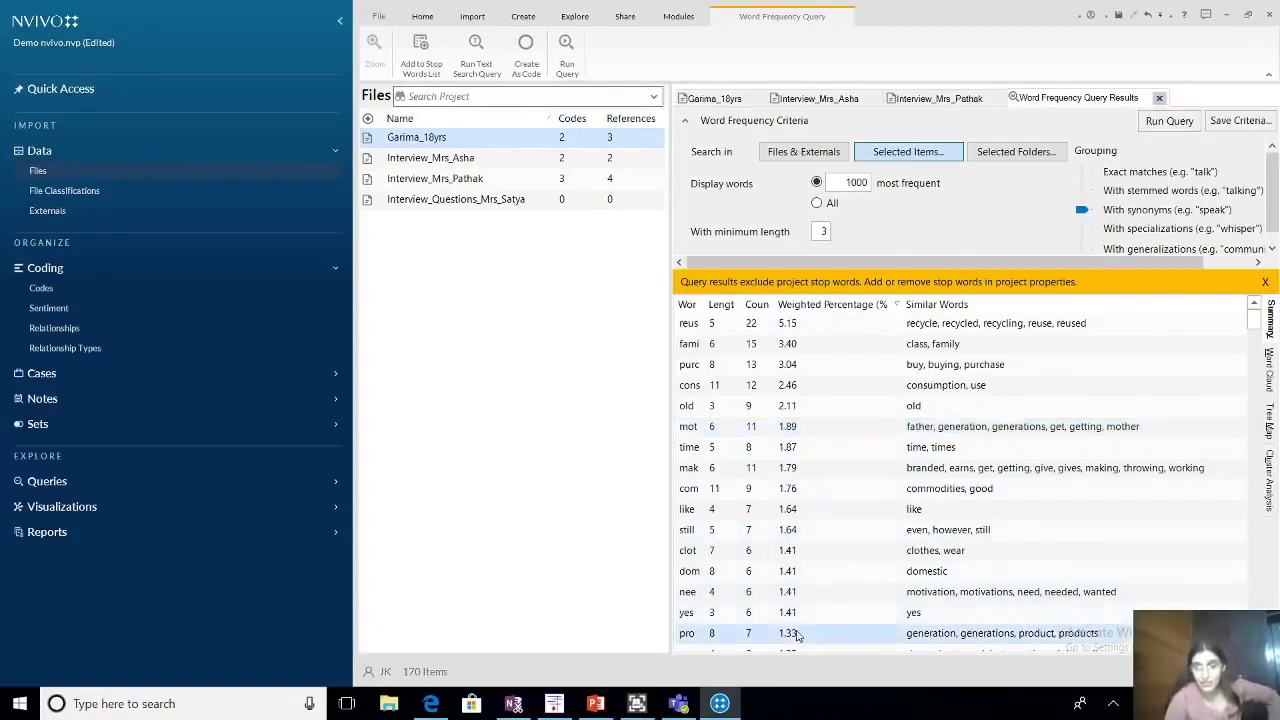
scroll(960, 477, down, 3)
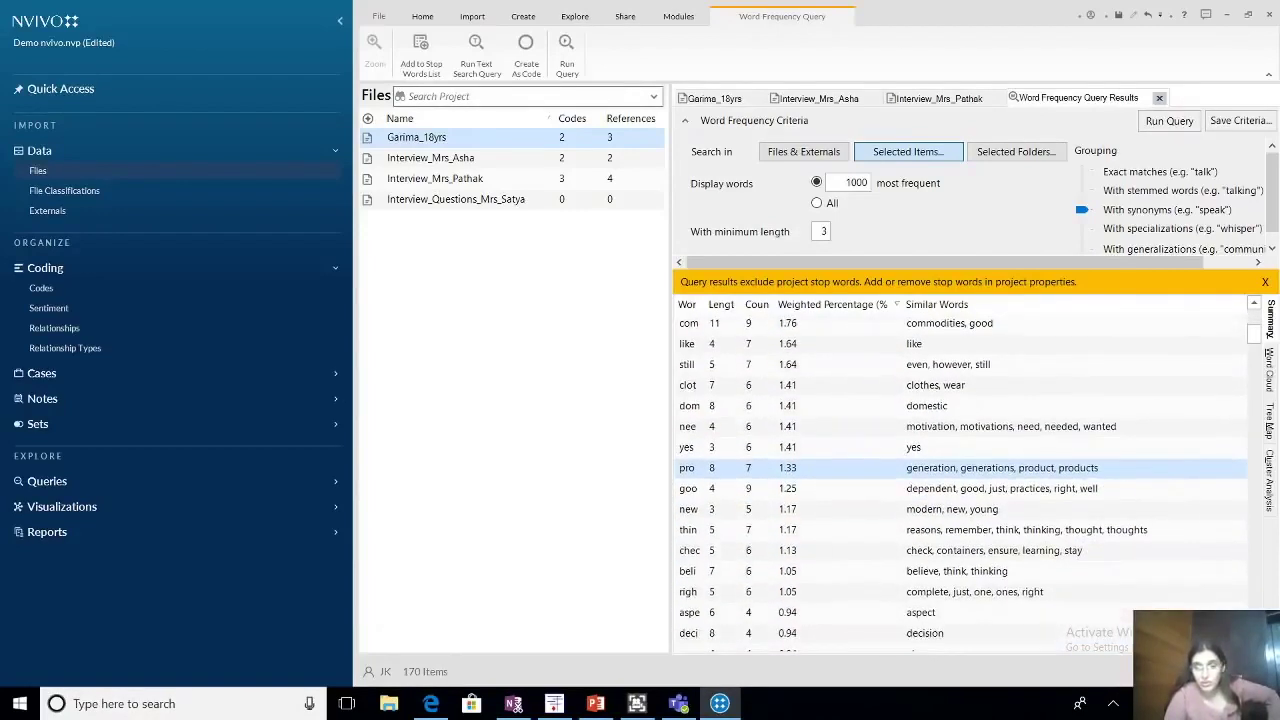
scroll(960, 477, down, 1)
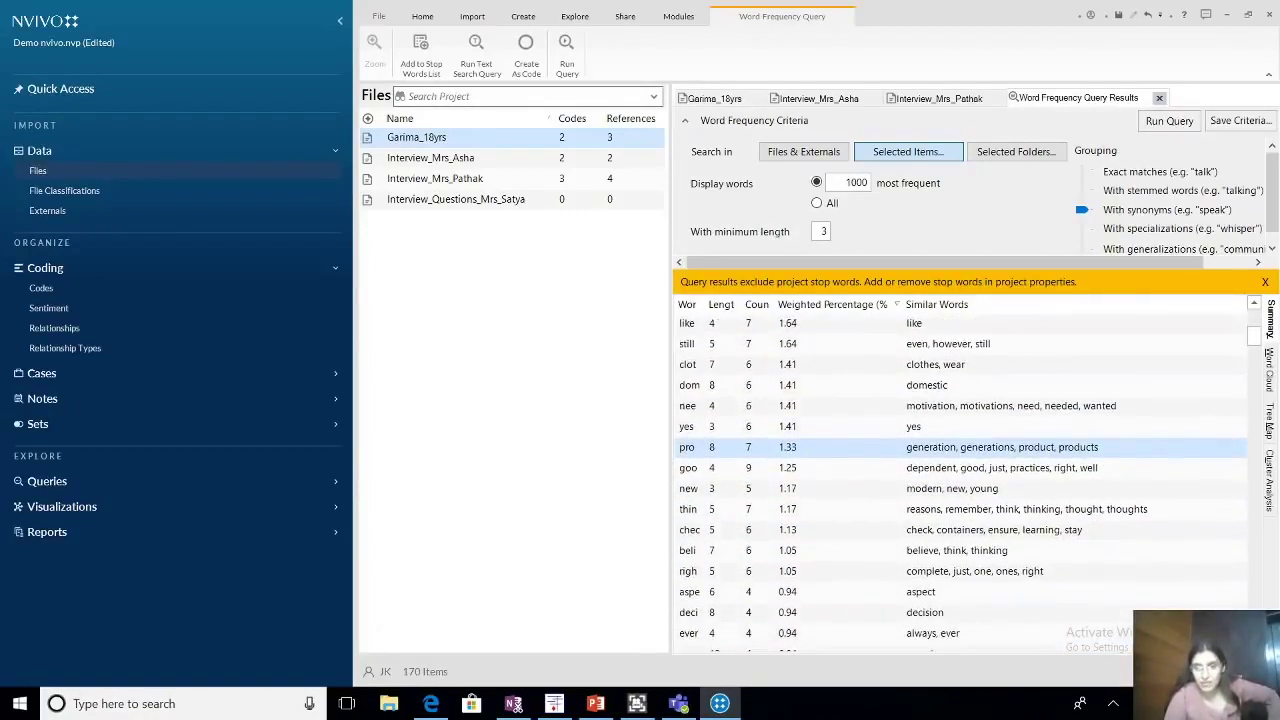
scroll(960, 477, down, 1)
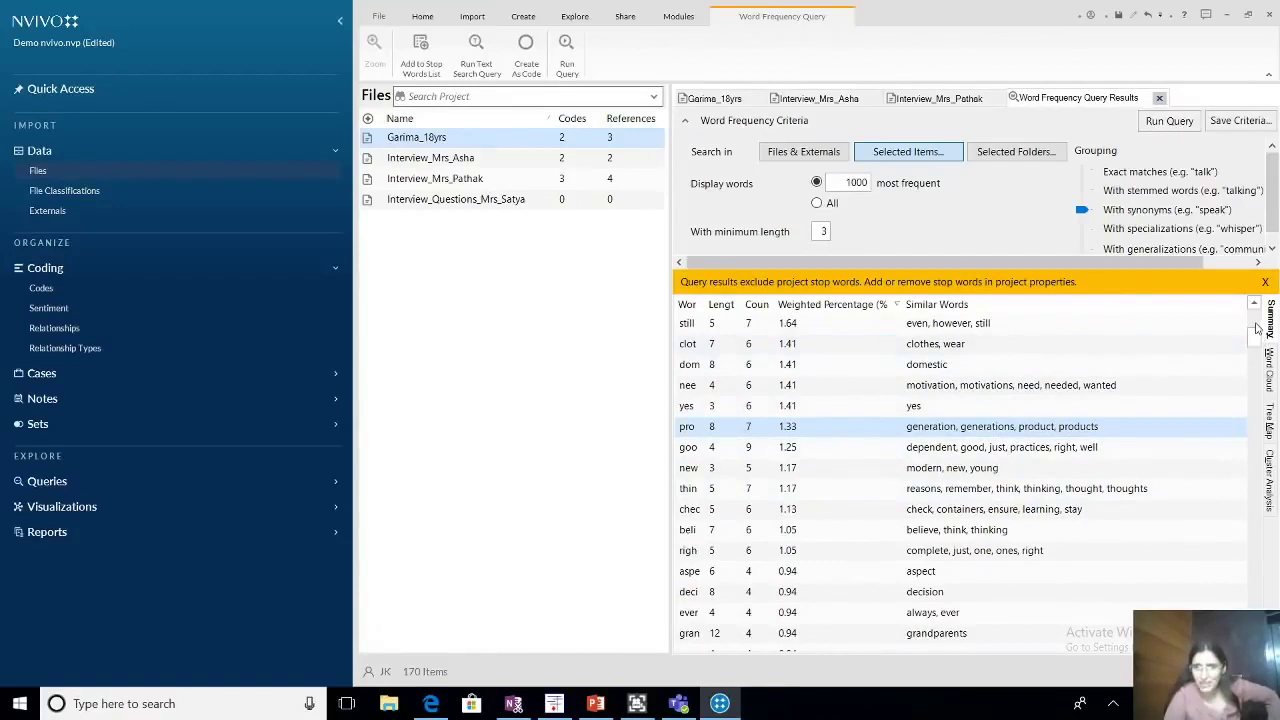
drag(1257, 330, 1257, 316)
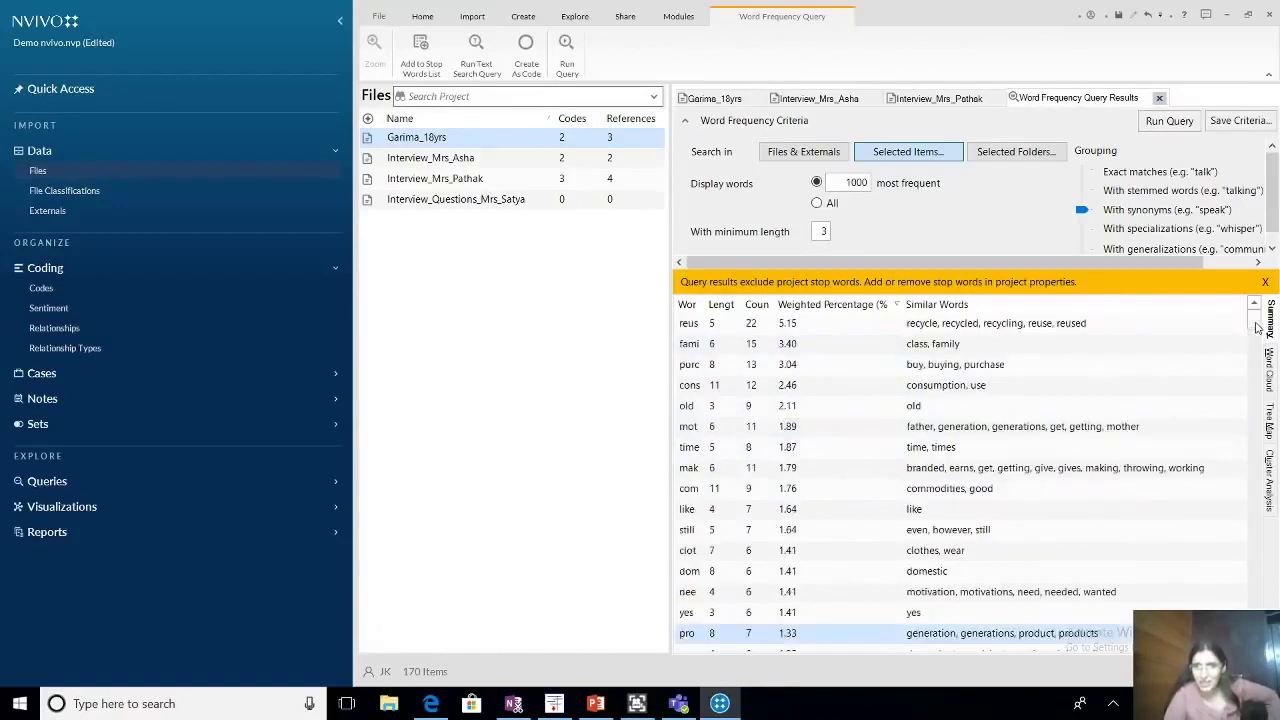
click(942, 347)
click(973, 430)
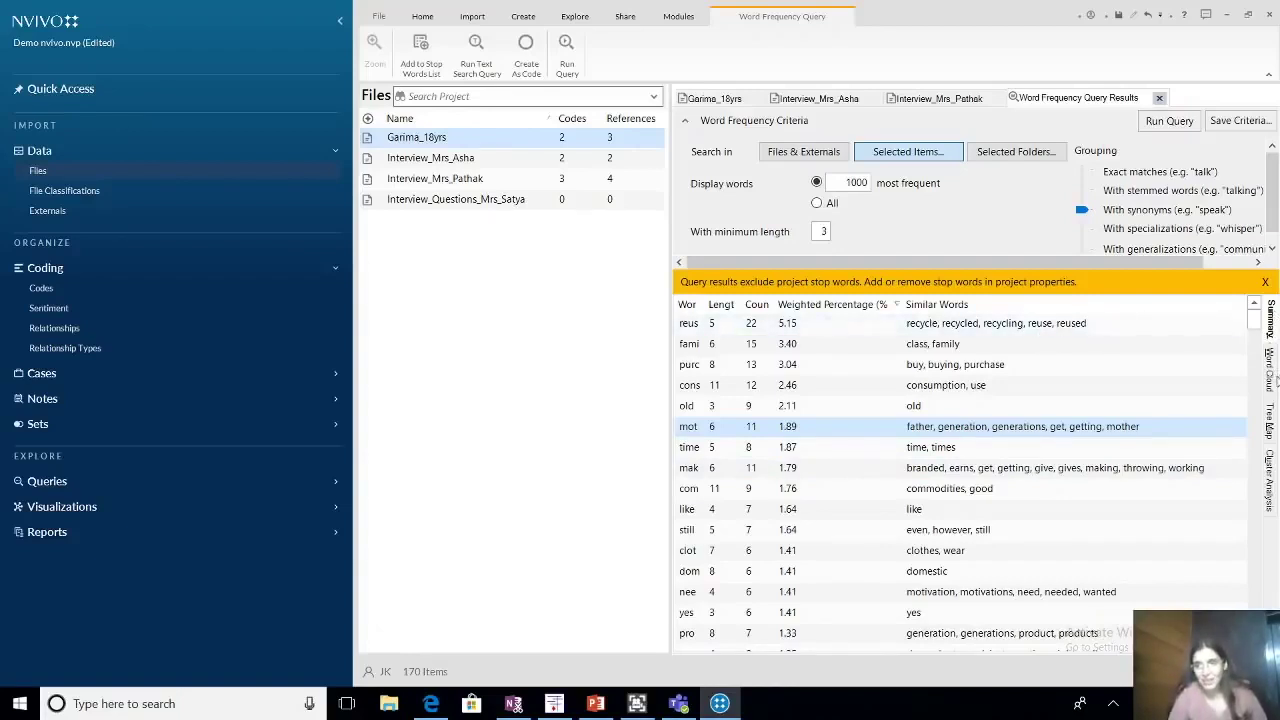
View the word frequency results as a word cloud, tree map and cluster analysis, and return to the summary list.
click(1270, 370)
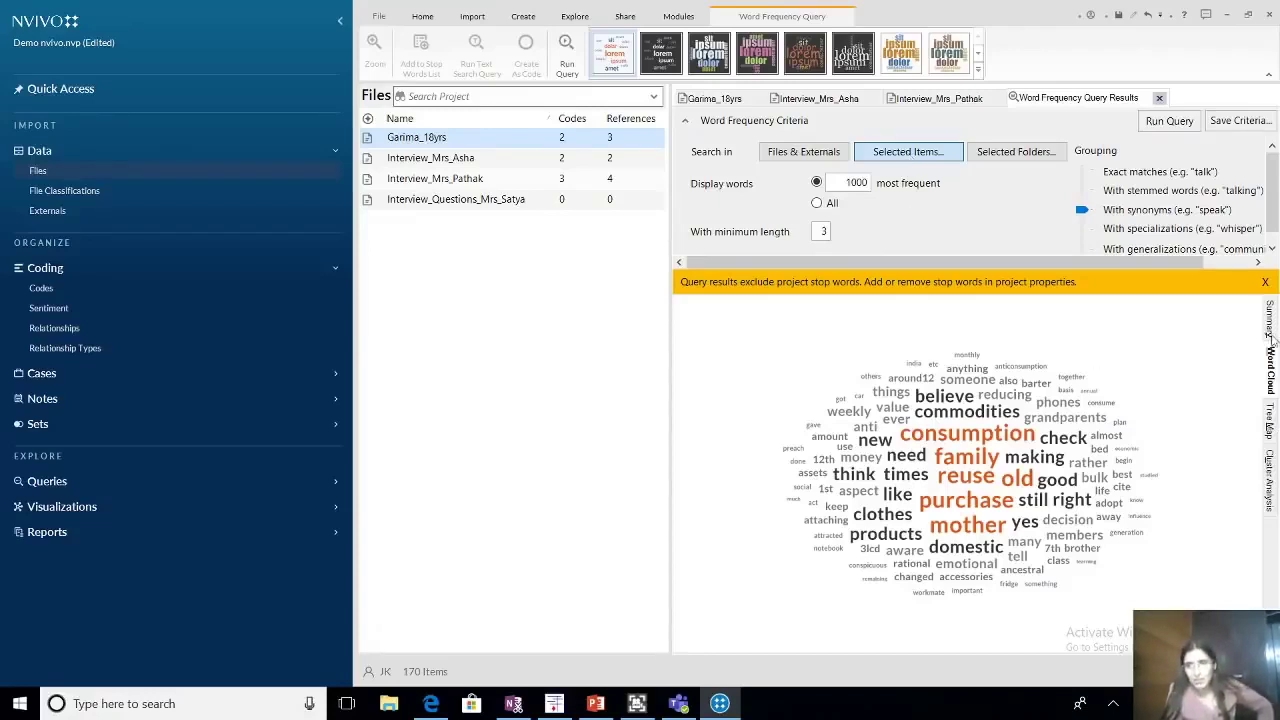
click(1271, 428)
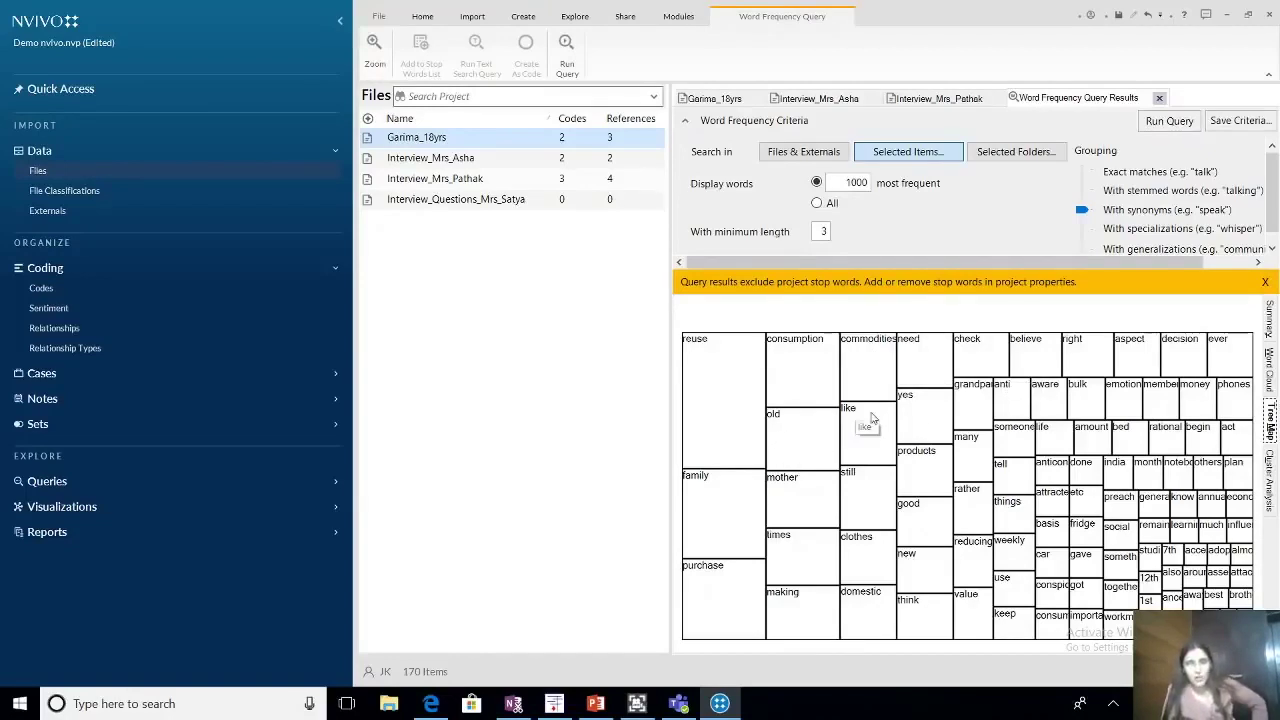
click(1272, 470)
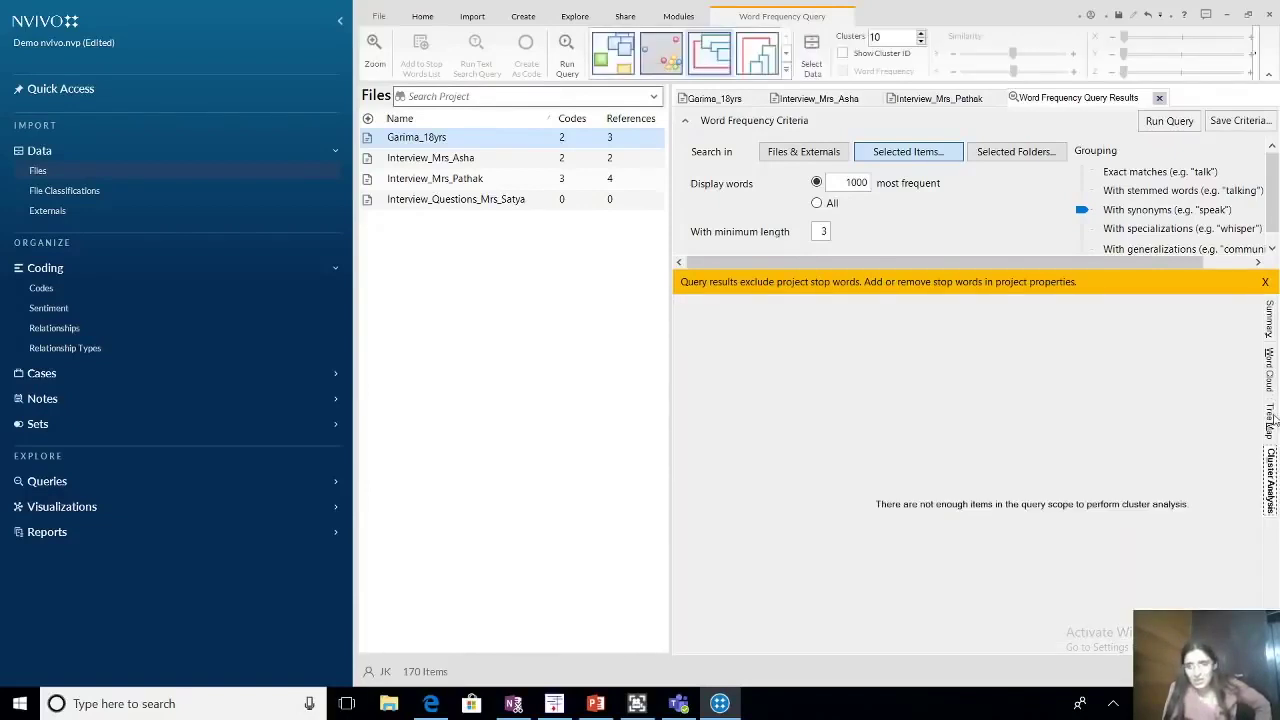
click(1271, 420)
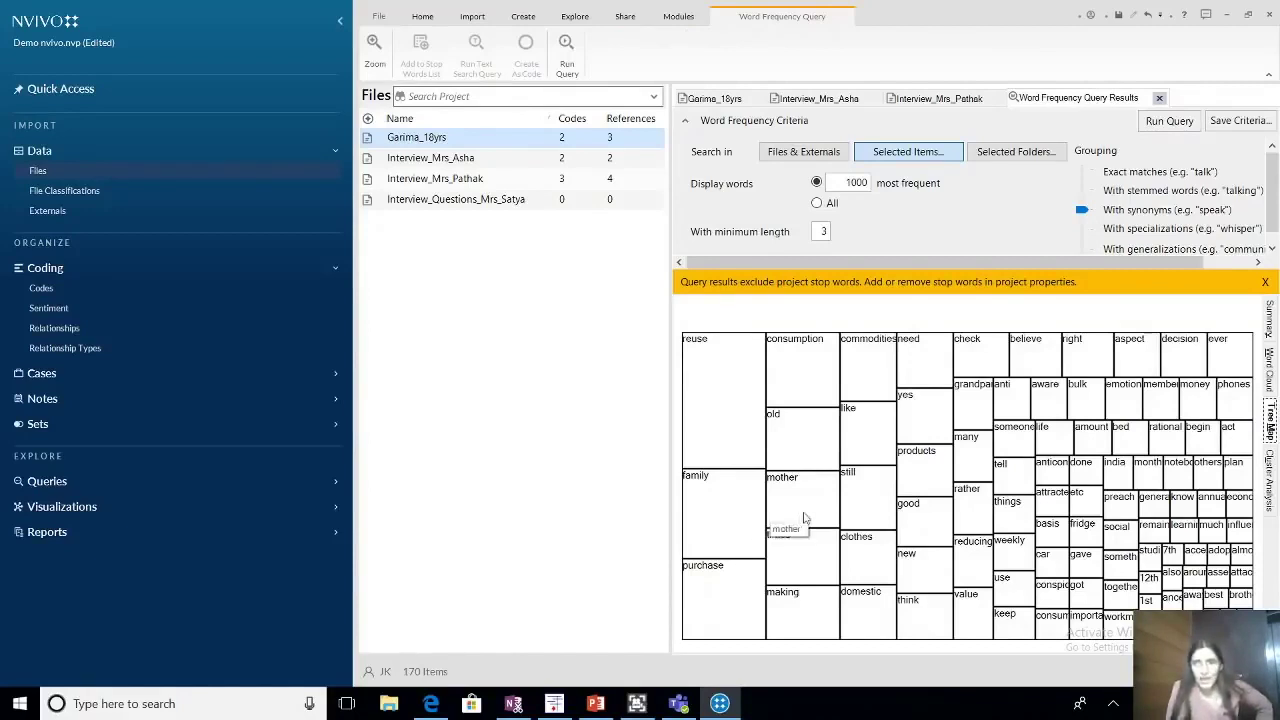
click(1272, 325)
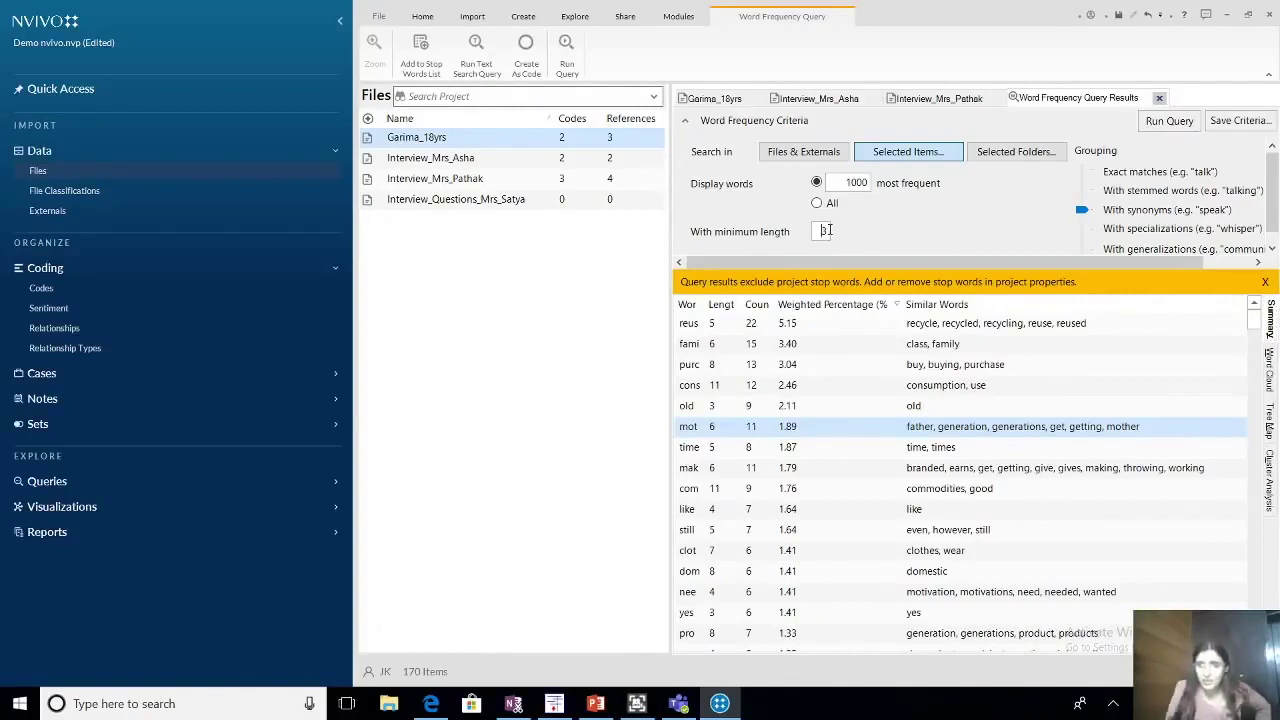
Set the minimum word length to 5 and rerun the word frequency query.
click(826, 230)
key(BackSpace)
text(5)
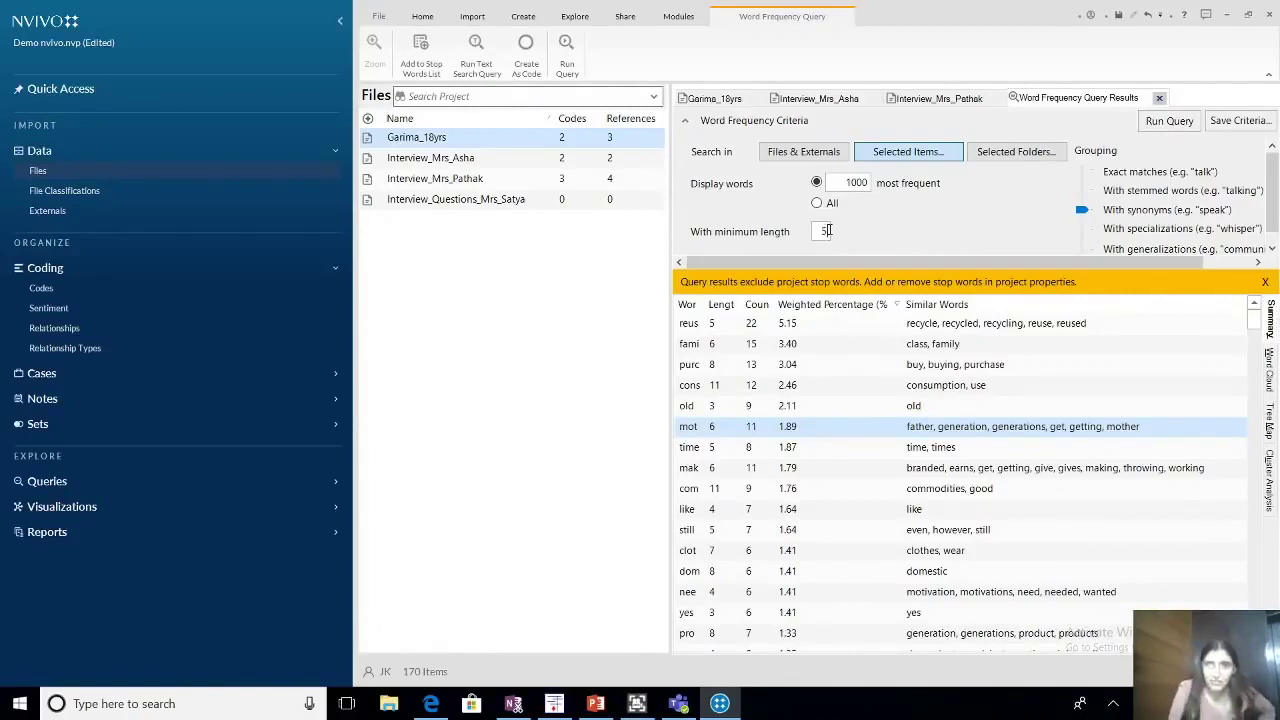
click(1183, 121)
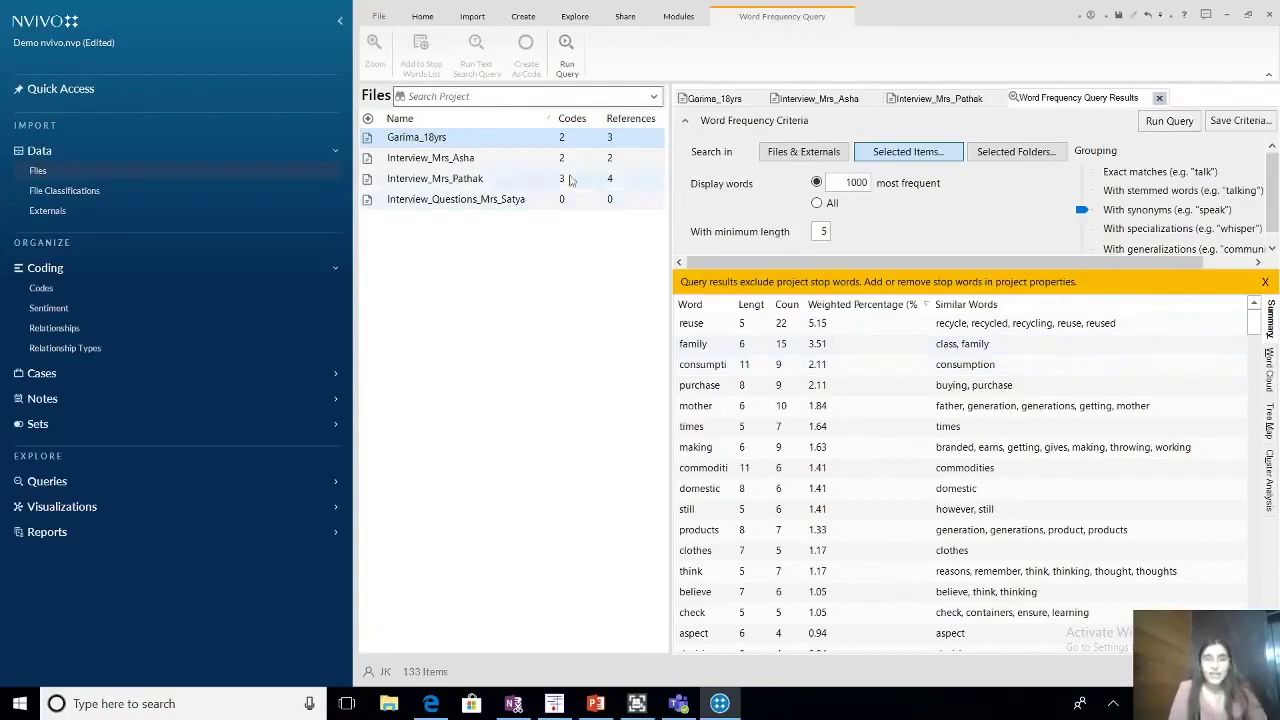
Start a new text search query with money as the search term.
click(584, 20)
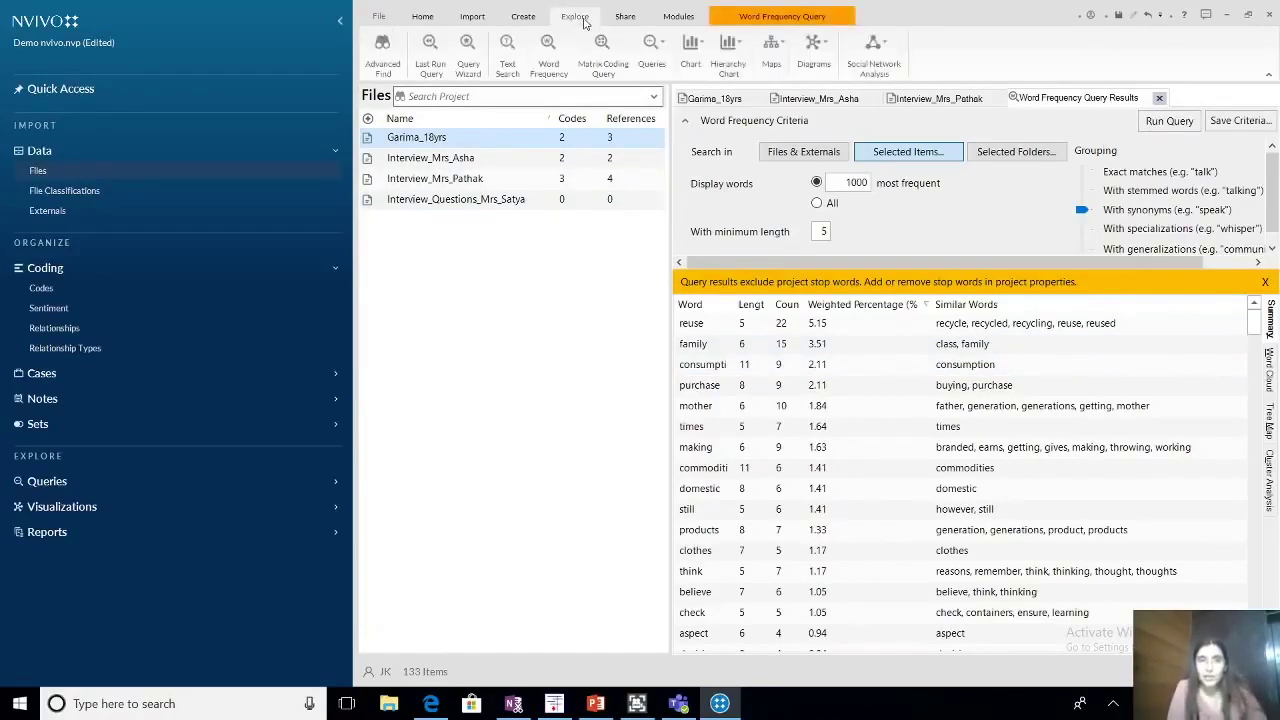
click(510, 58)
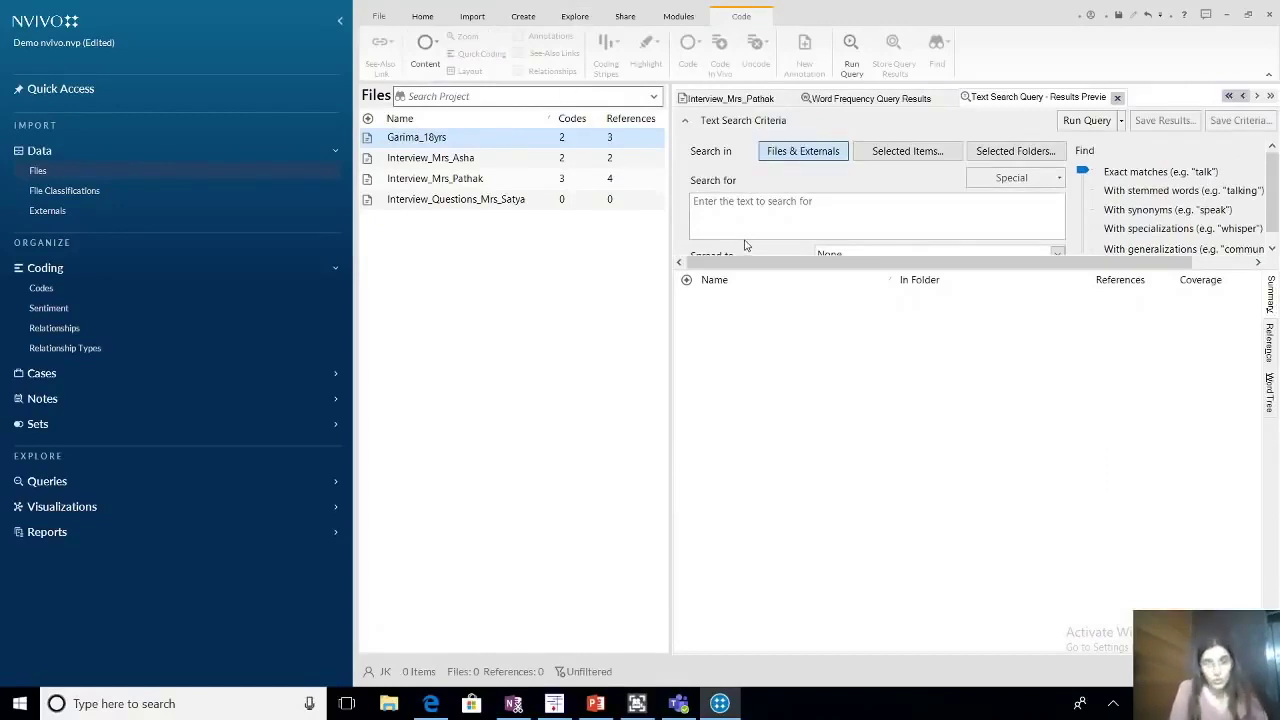
click(738, 209)
text(money)
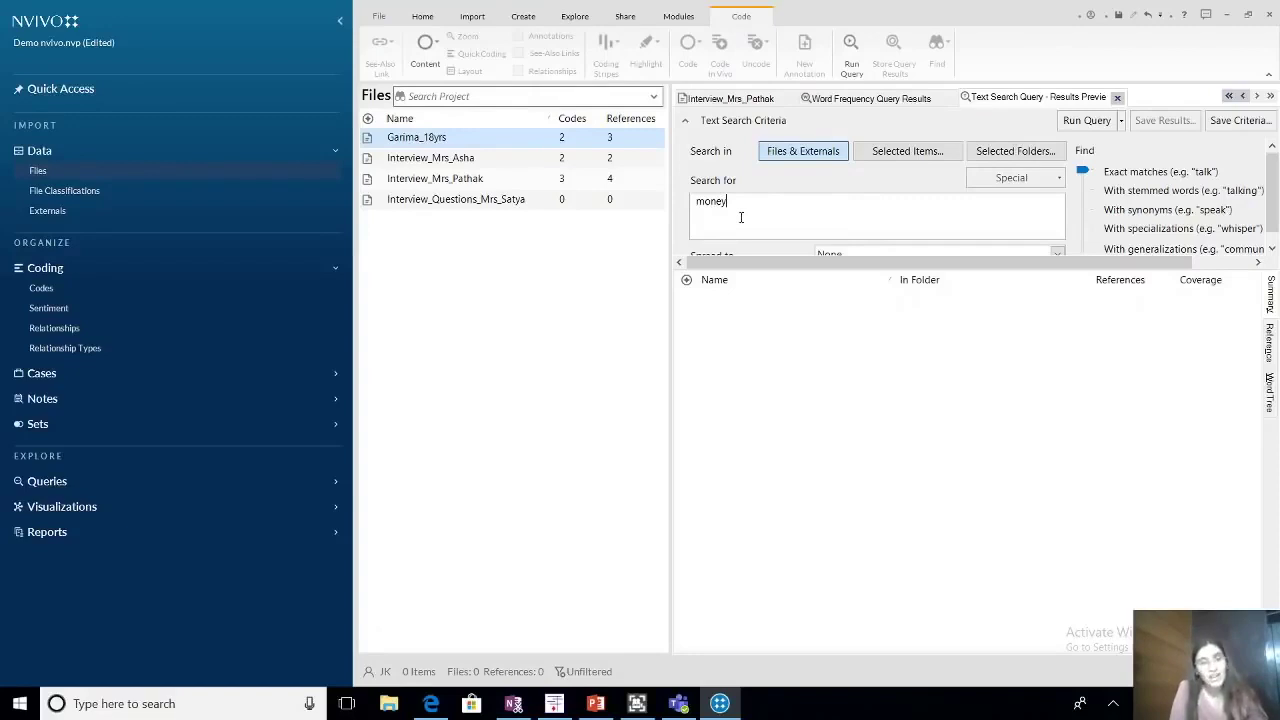
Limit the text search to selected items, choosing all four interview files.
click(907, 151)
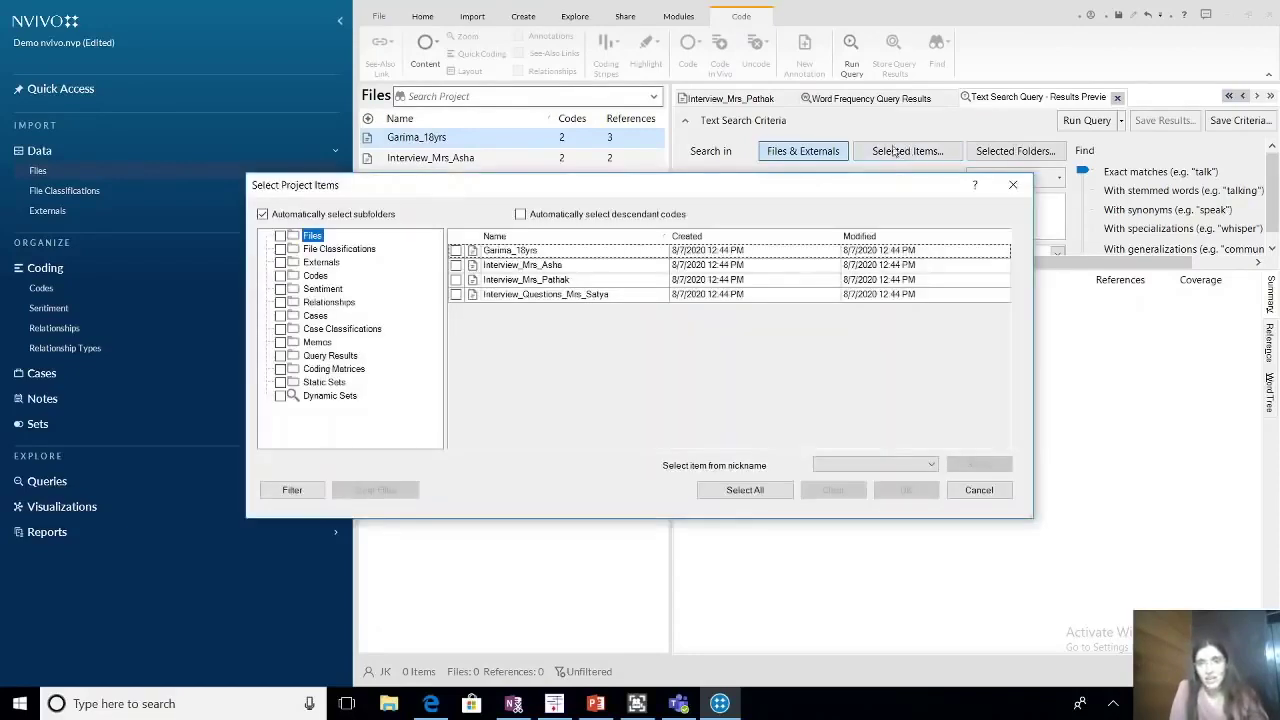
click(456, 250)
click(456, 264)
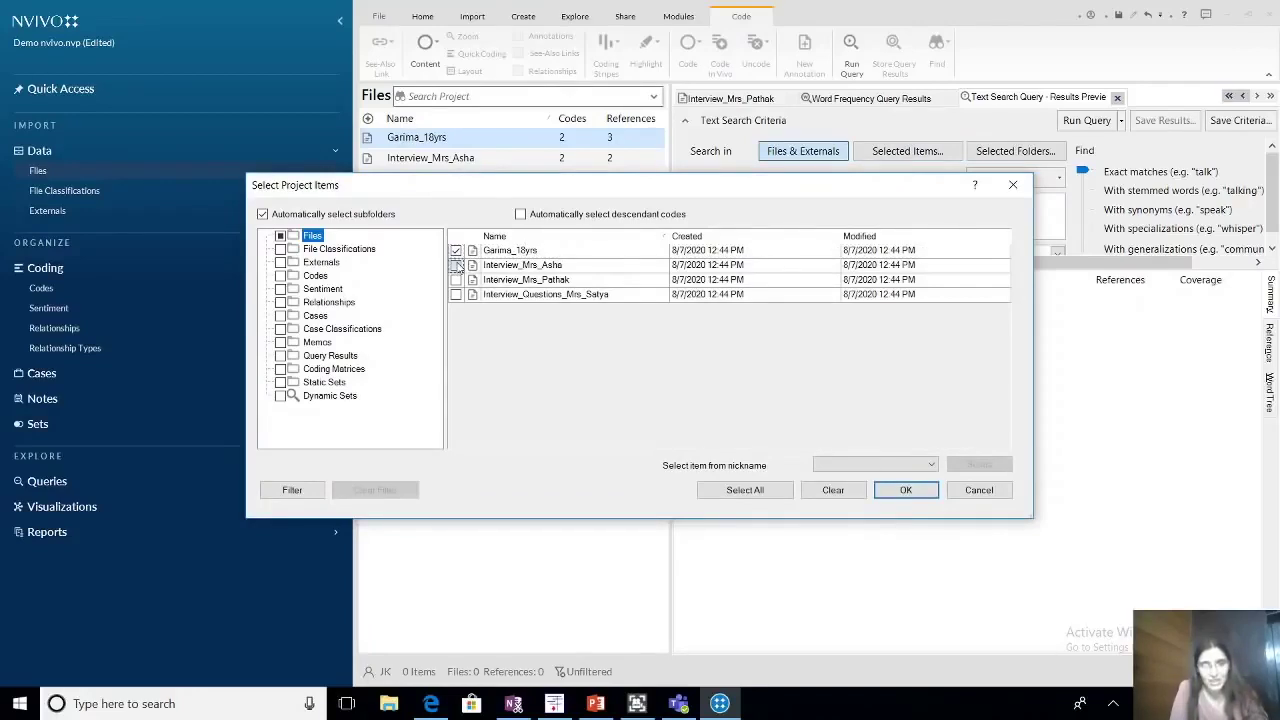
click(456, 279)
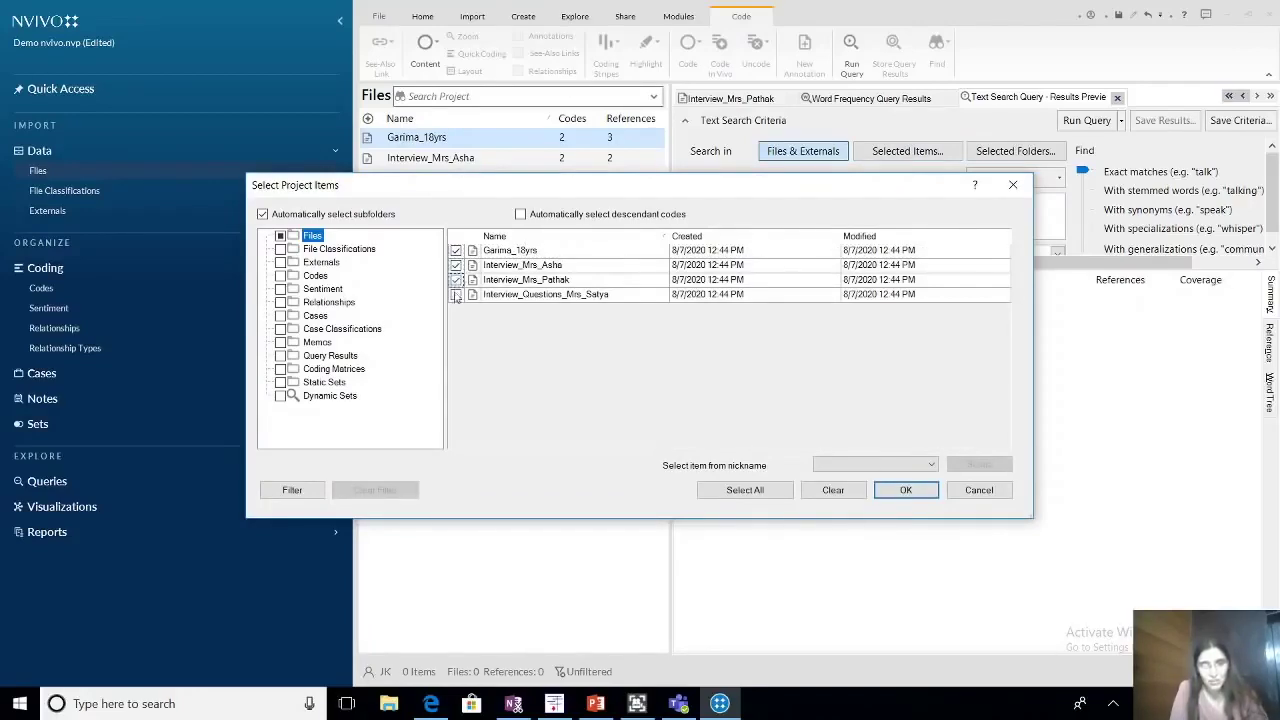
click(456, 294)
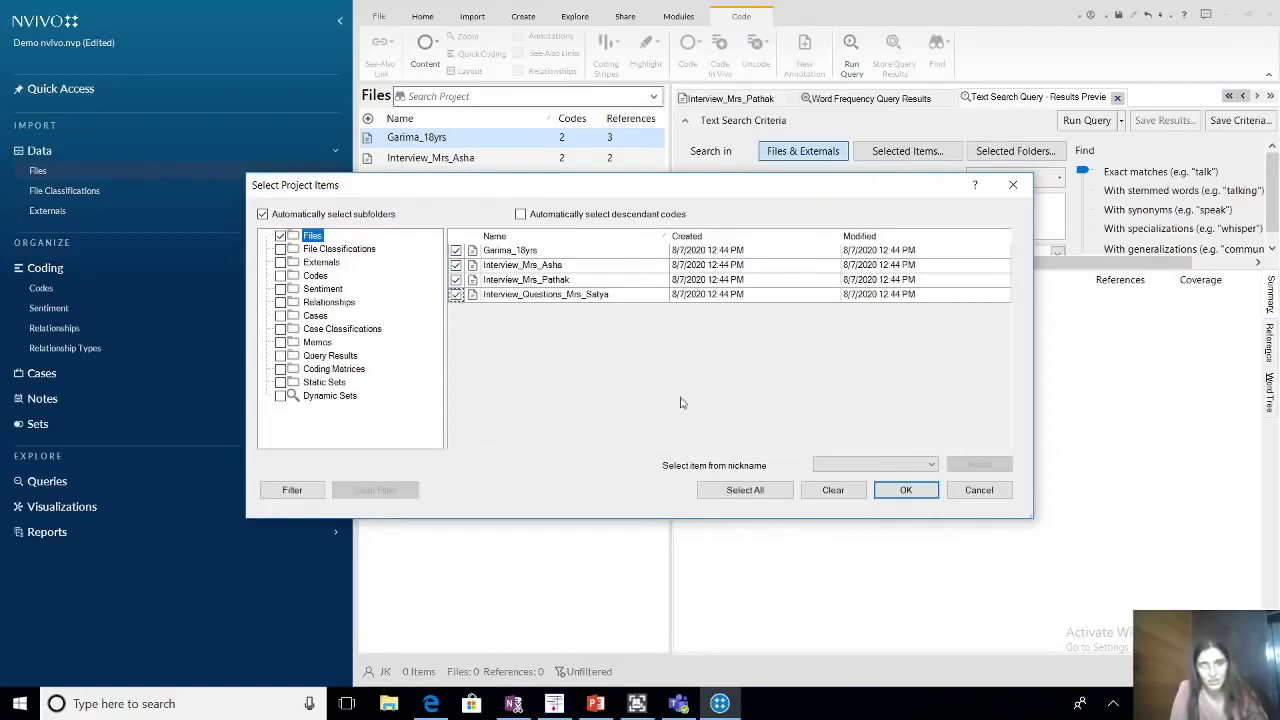
click(904, 490)
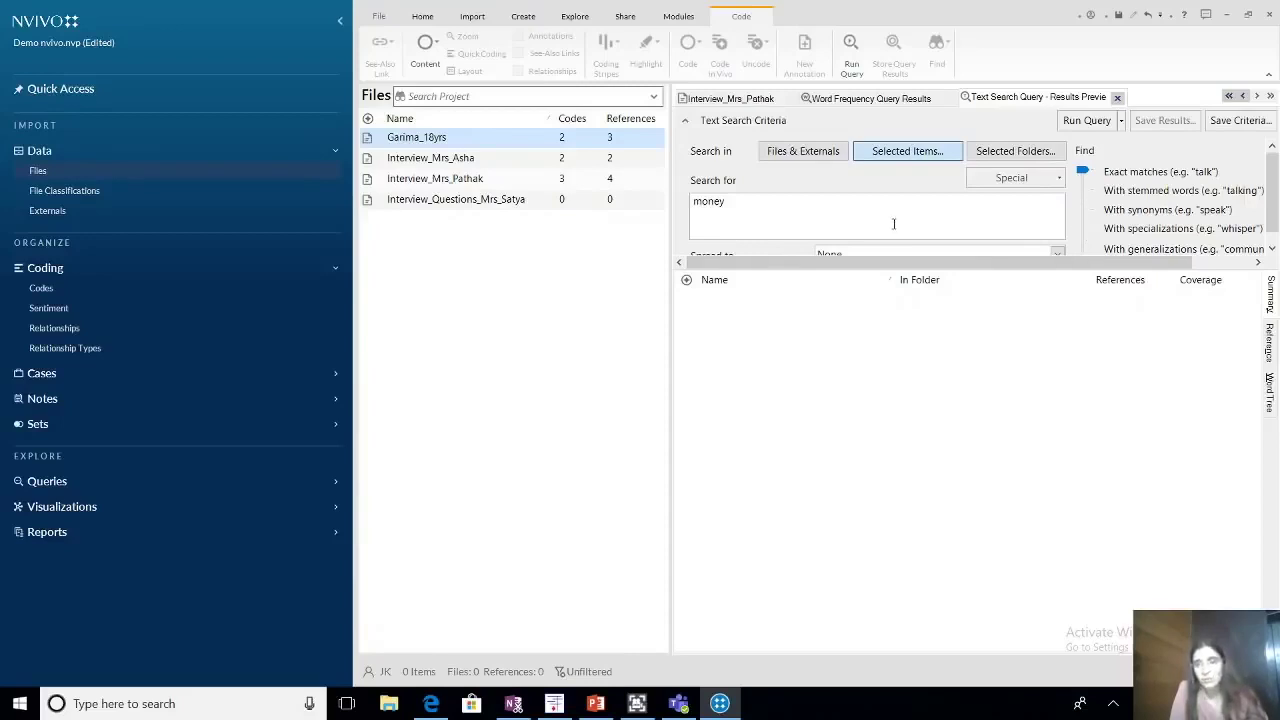
Set the text search to find matches with synonyms and run the query.
click(1086, 214)
click(1086, 214)
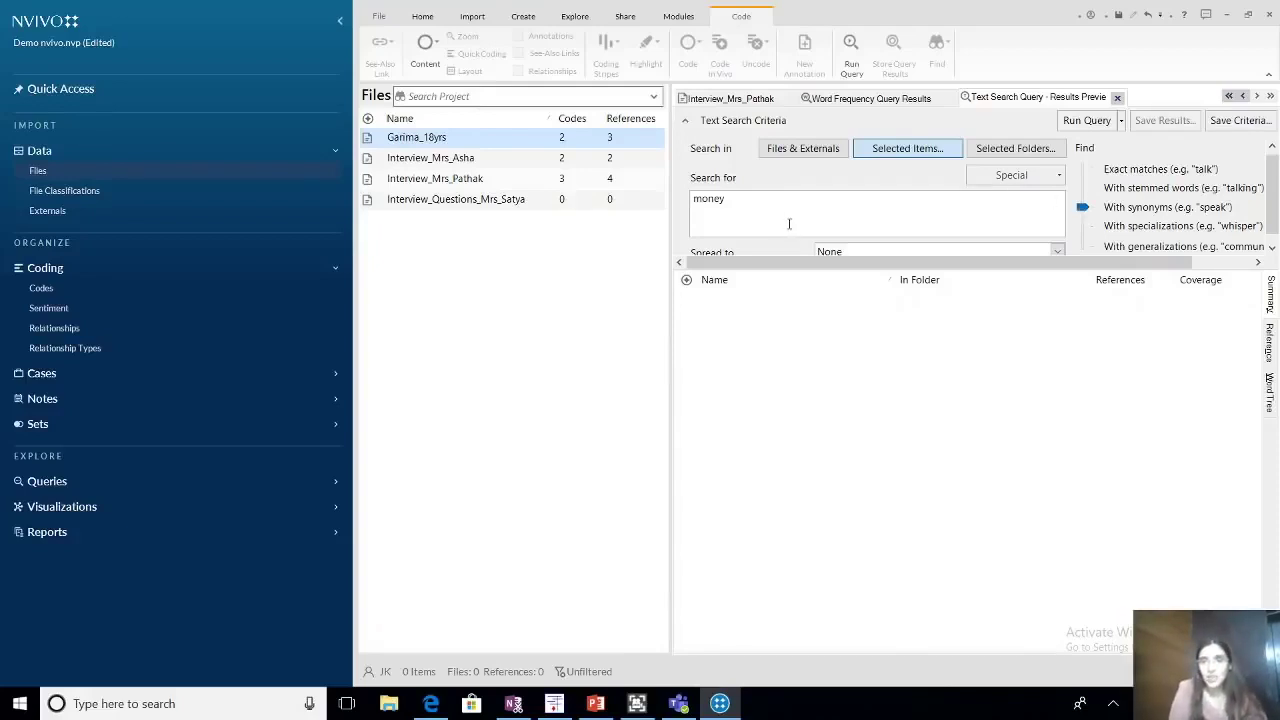
click(1087, 122)
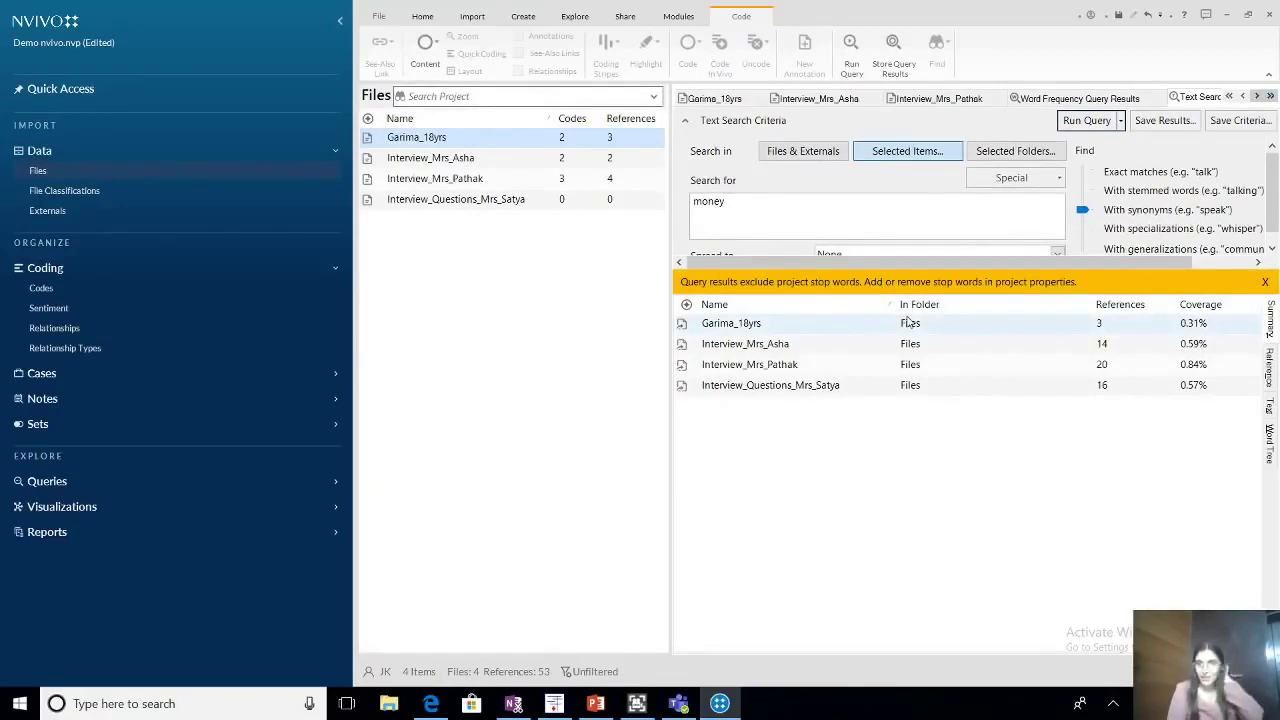
Examine the money search results per file, reading through the individual references in the interview transcripts.
click(906, 372)
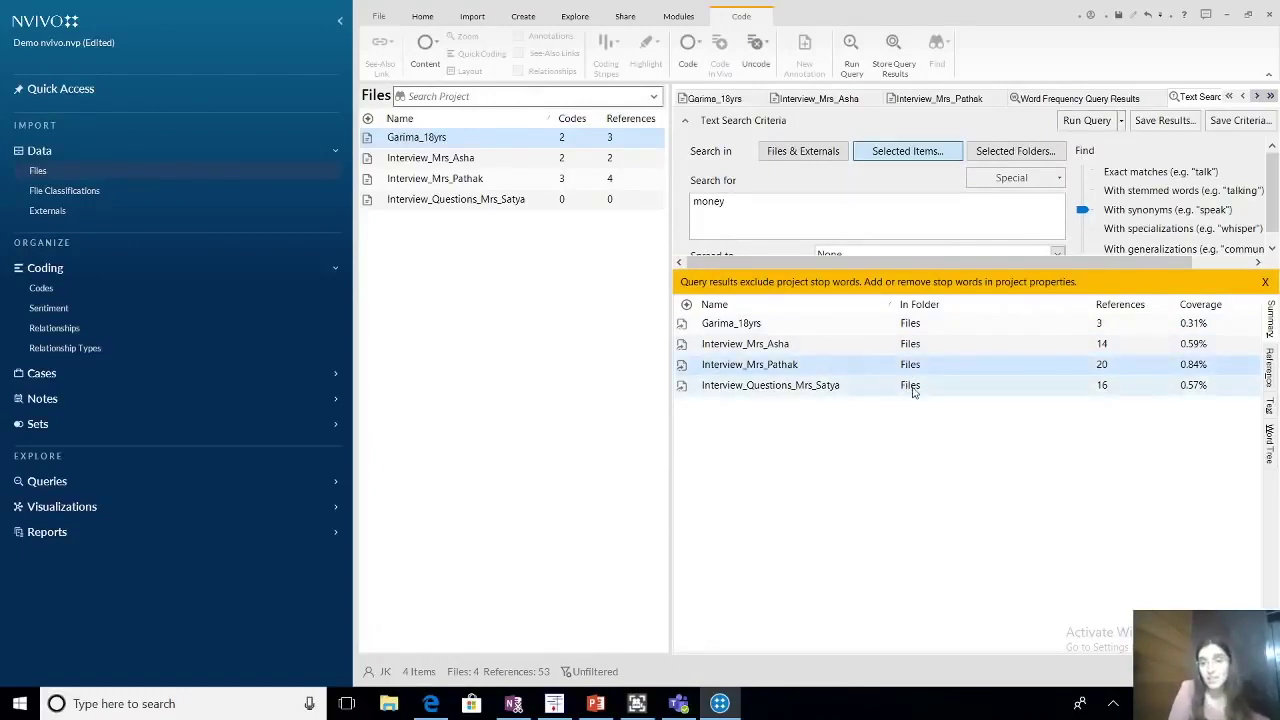
click(912, 389)
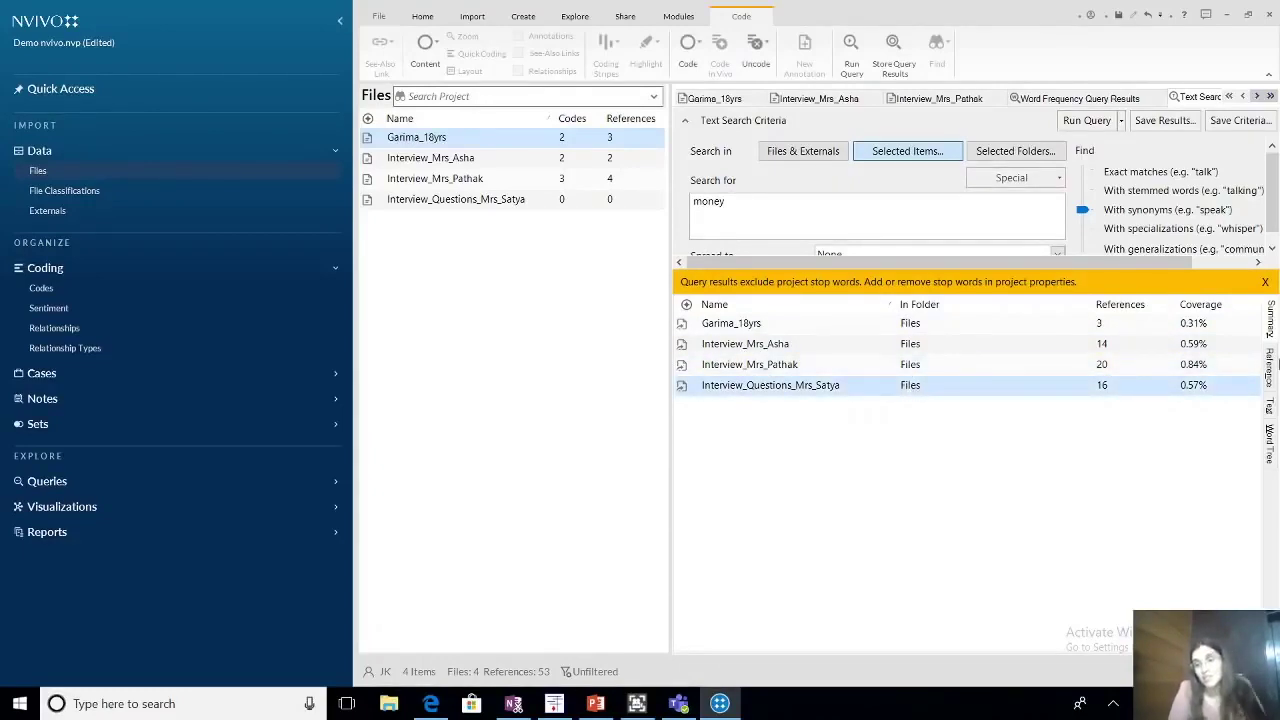
click(1271, 376)
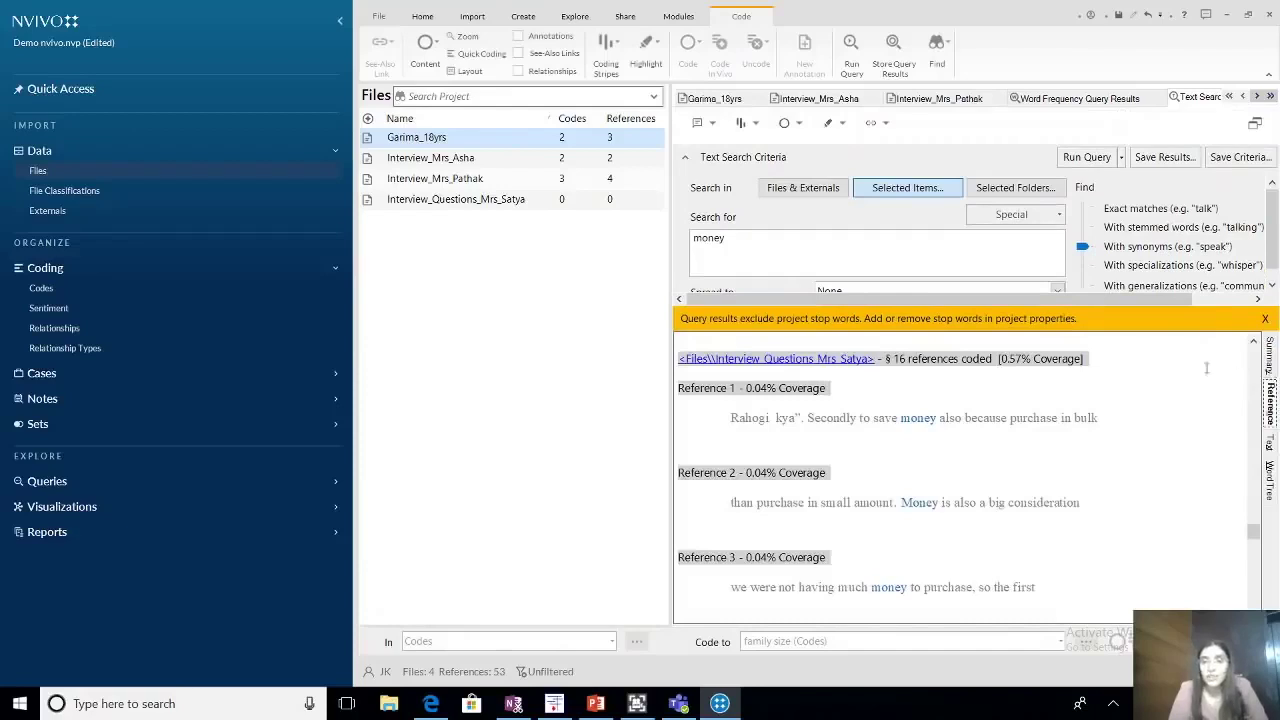
drag(1254, 344, 1256, 355)
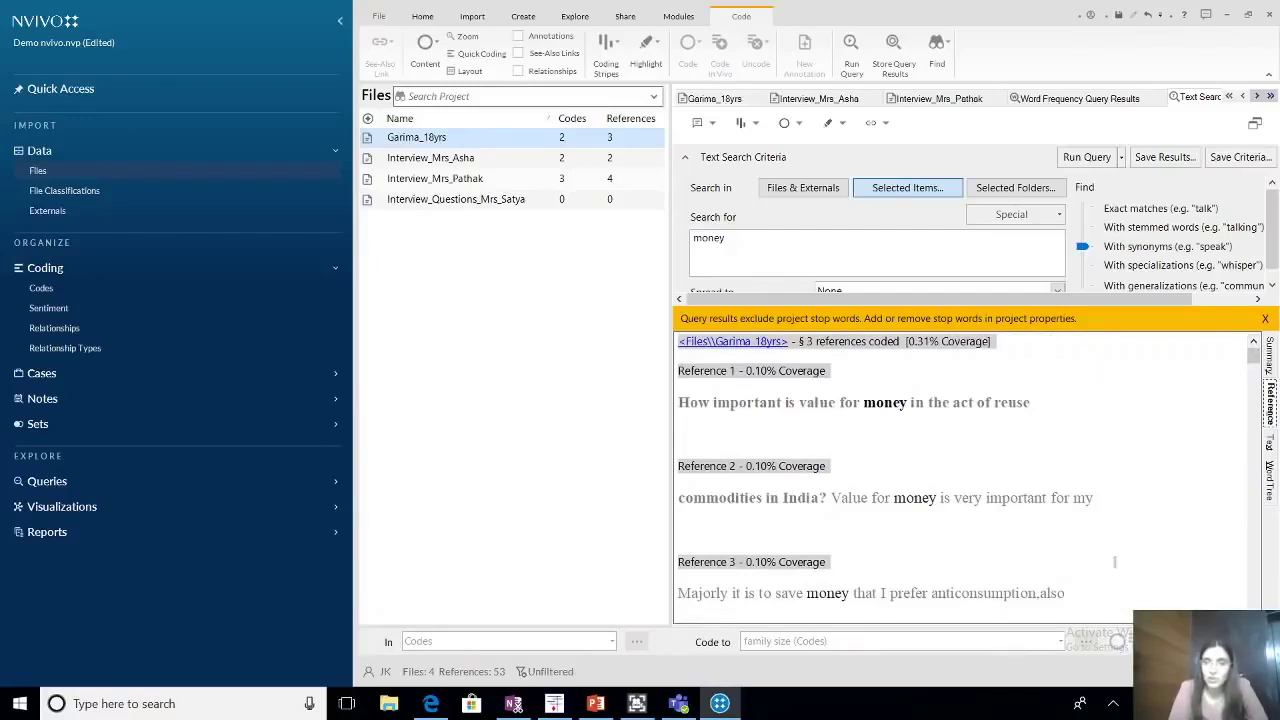
scroll(965, 470, down, 3)
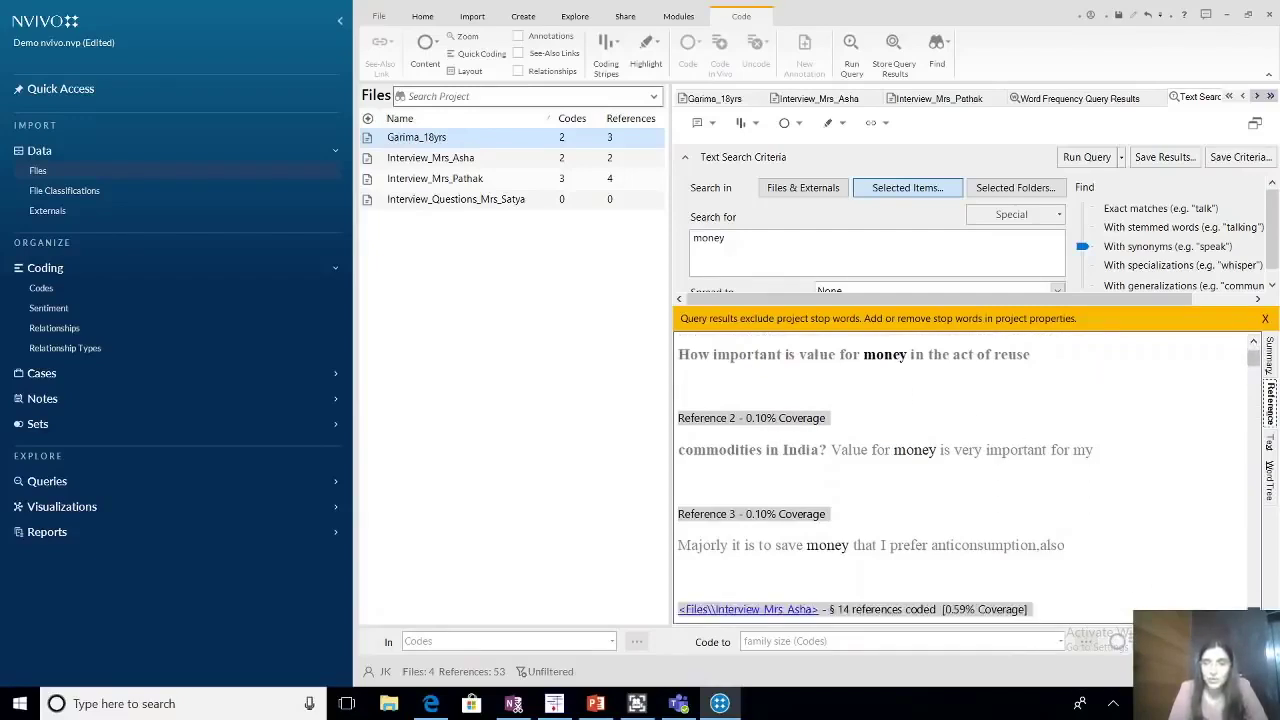
scroll(965, 470, down, 4)
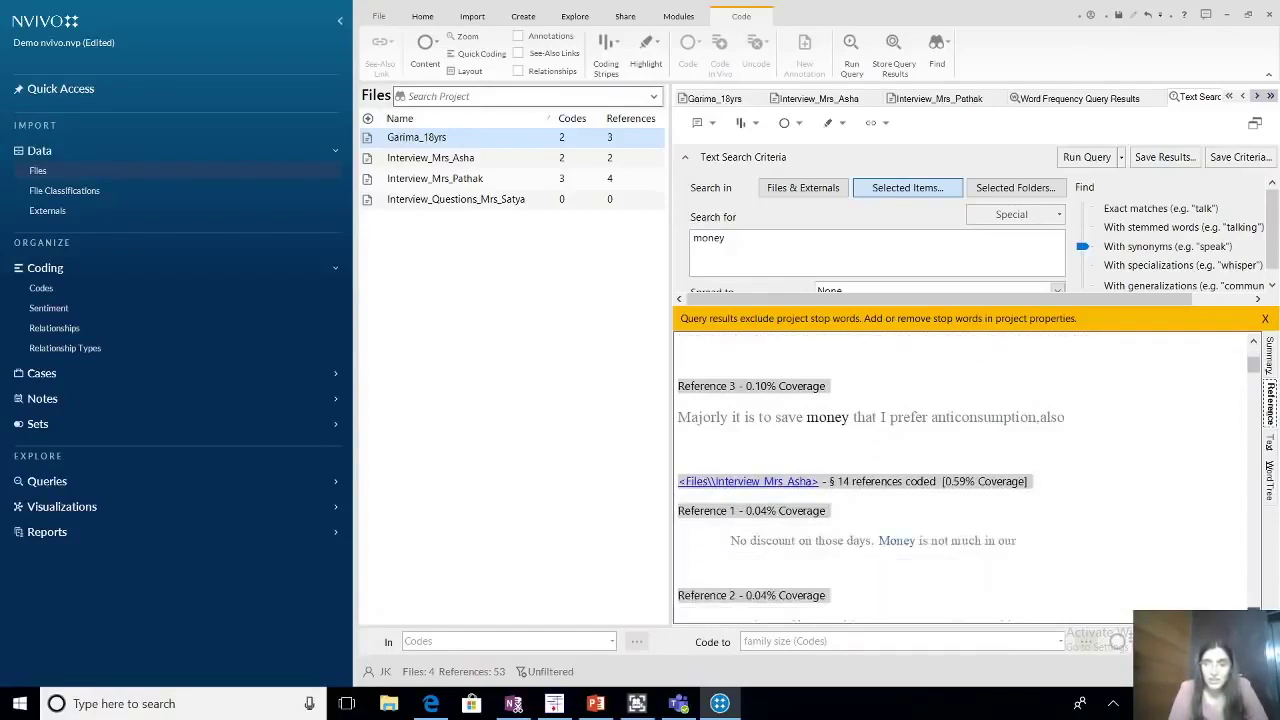
scroll(965, 470, down, 3)
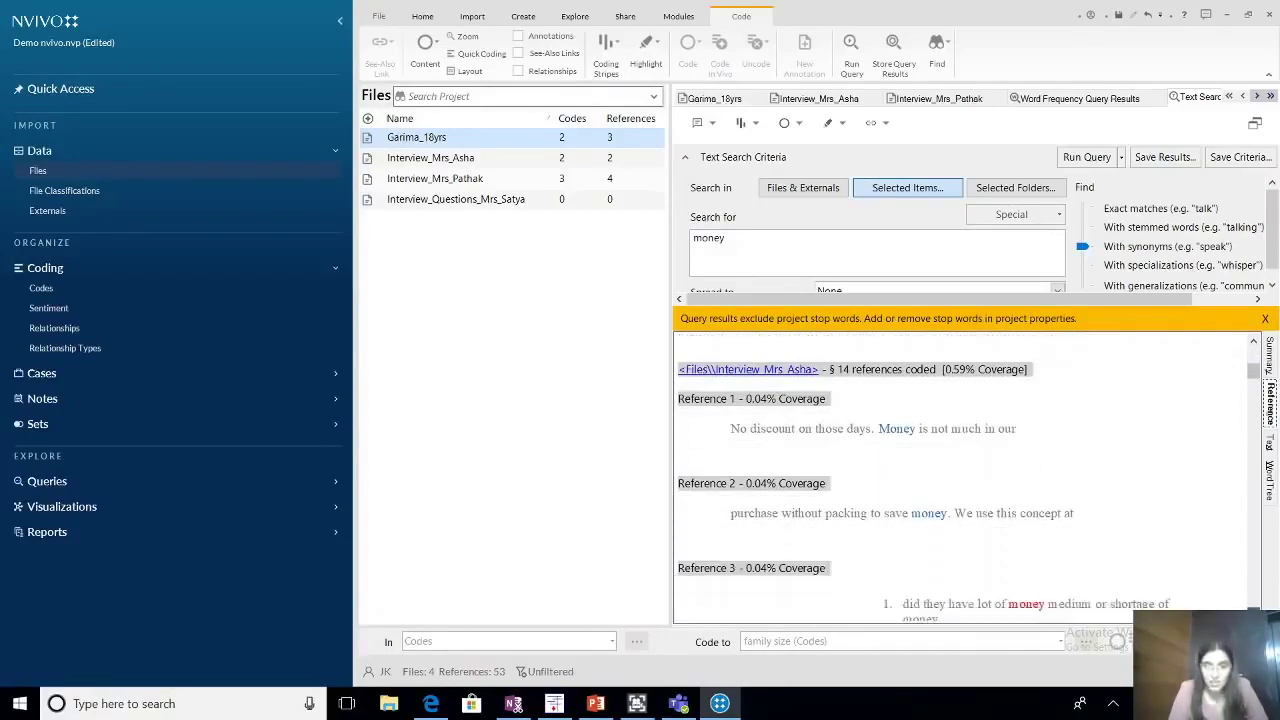
scroll(965, 470, down, 4)
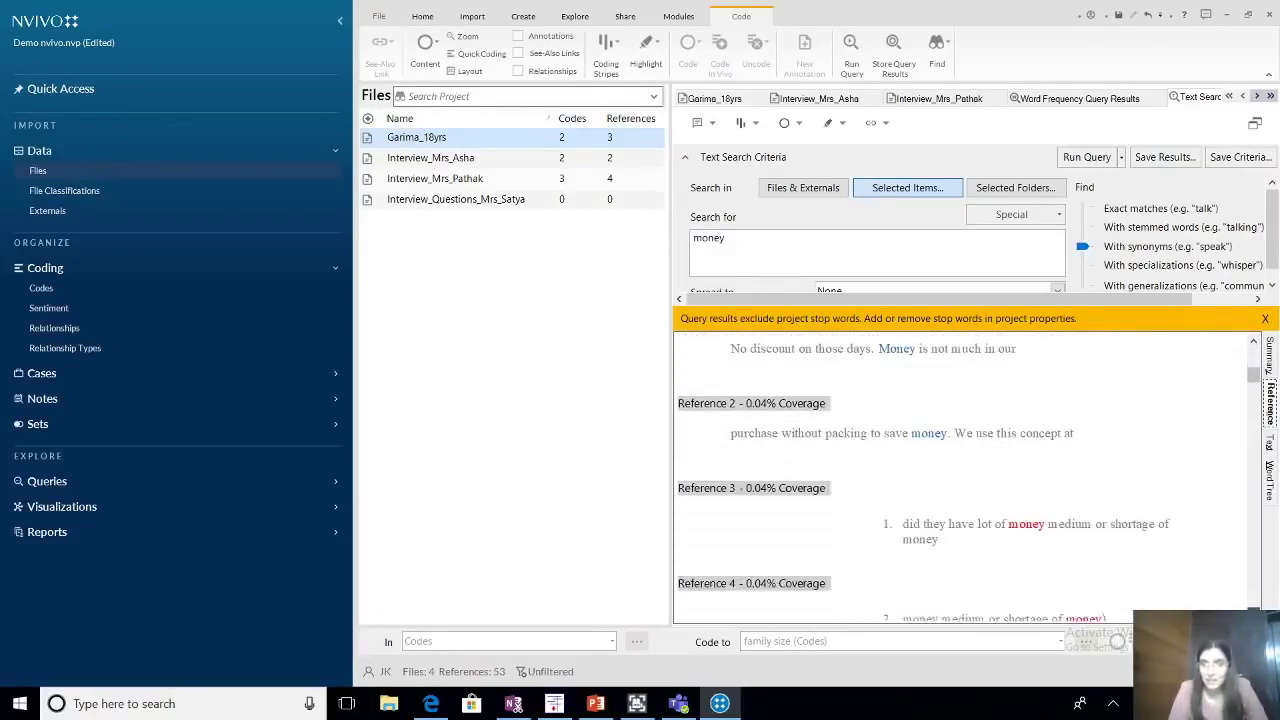
scroll(965, 470, down, 3)
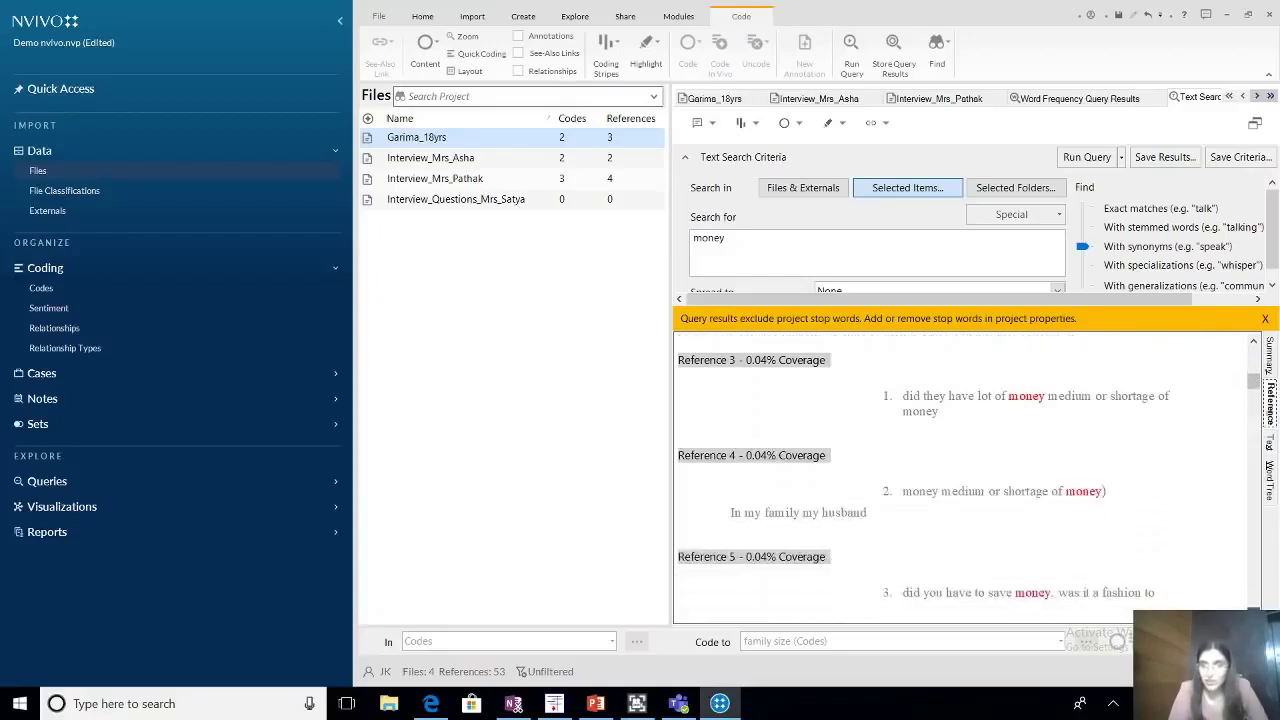
scroll(965, 470, down, 4)
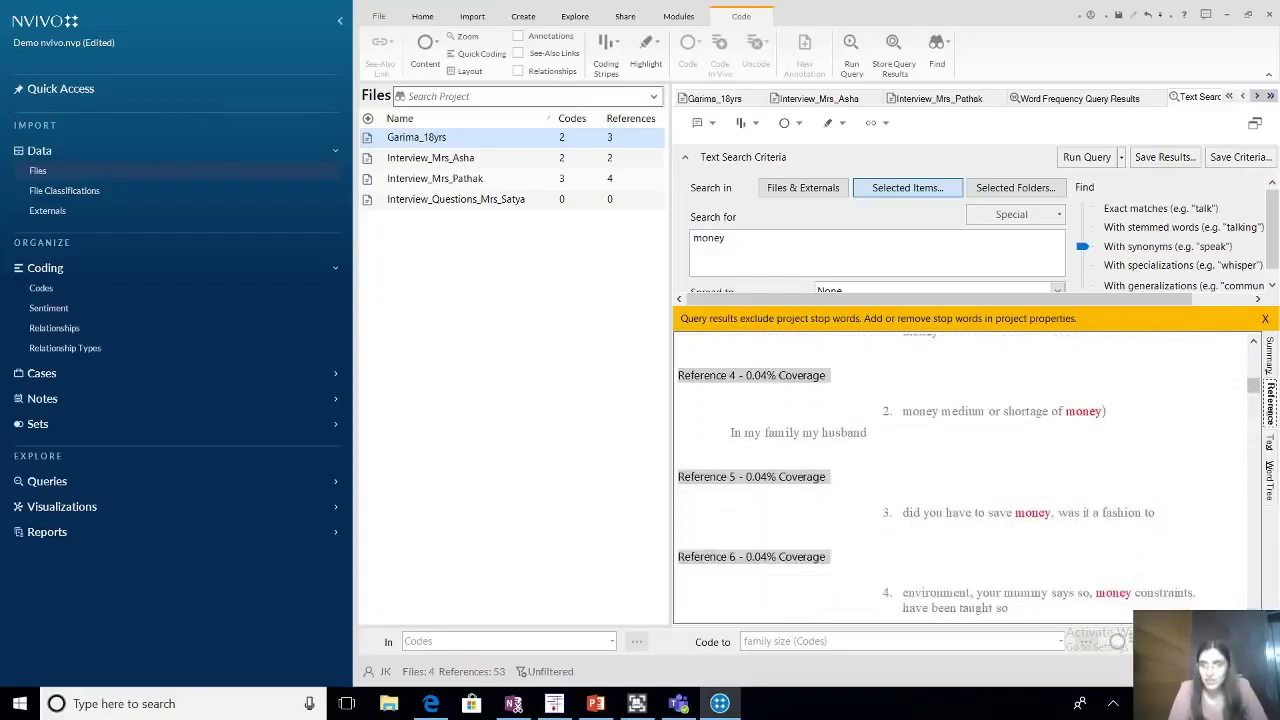
scroll(965, 470, down, 4)
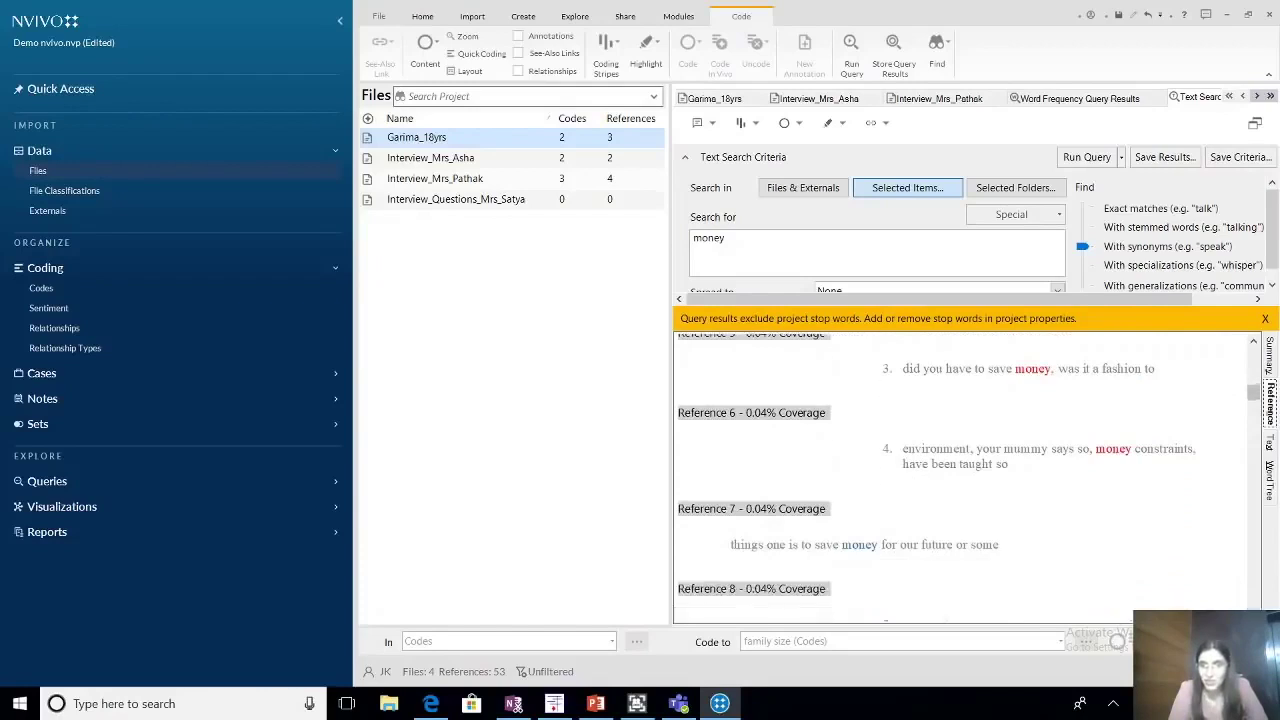
scroll(965, 476, down, 5)
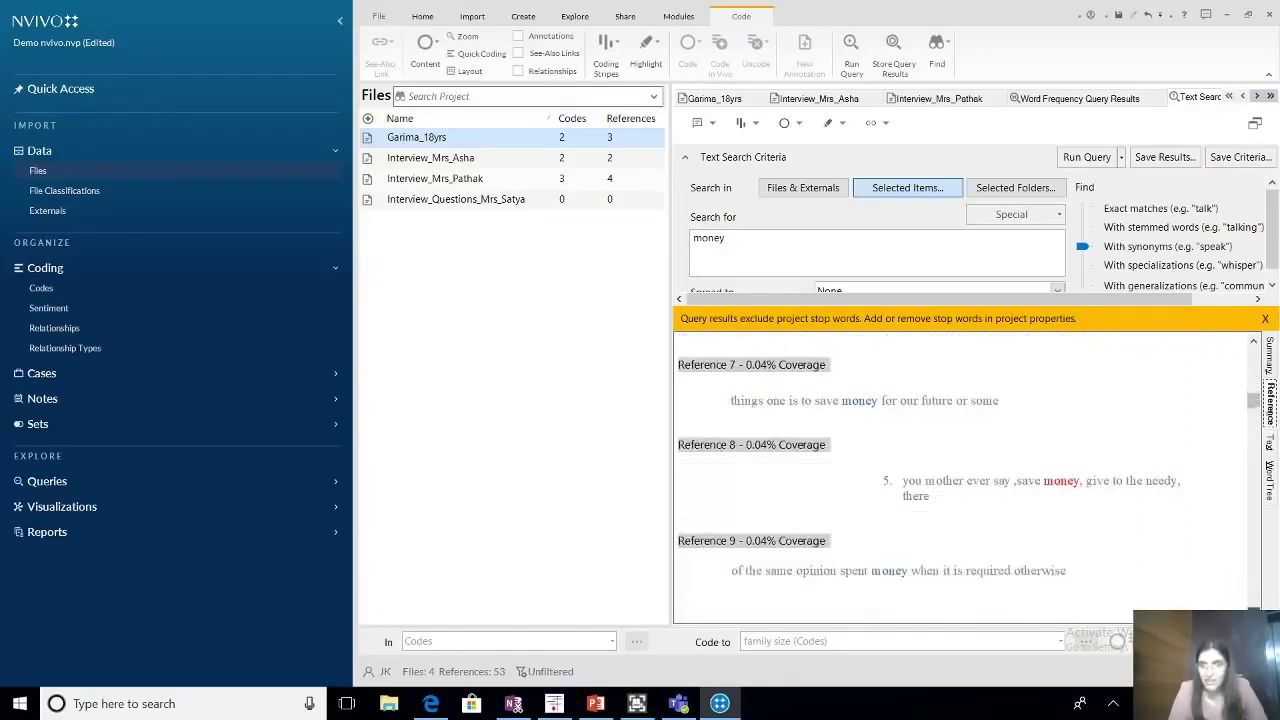
scroll(965, 476, down, 3)
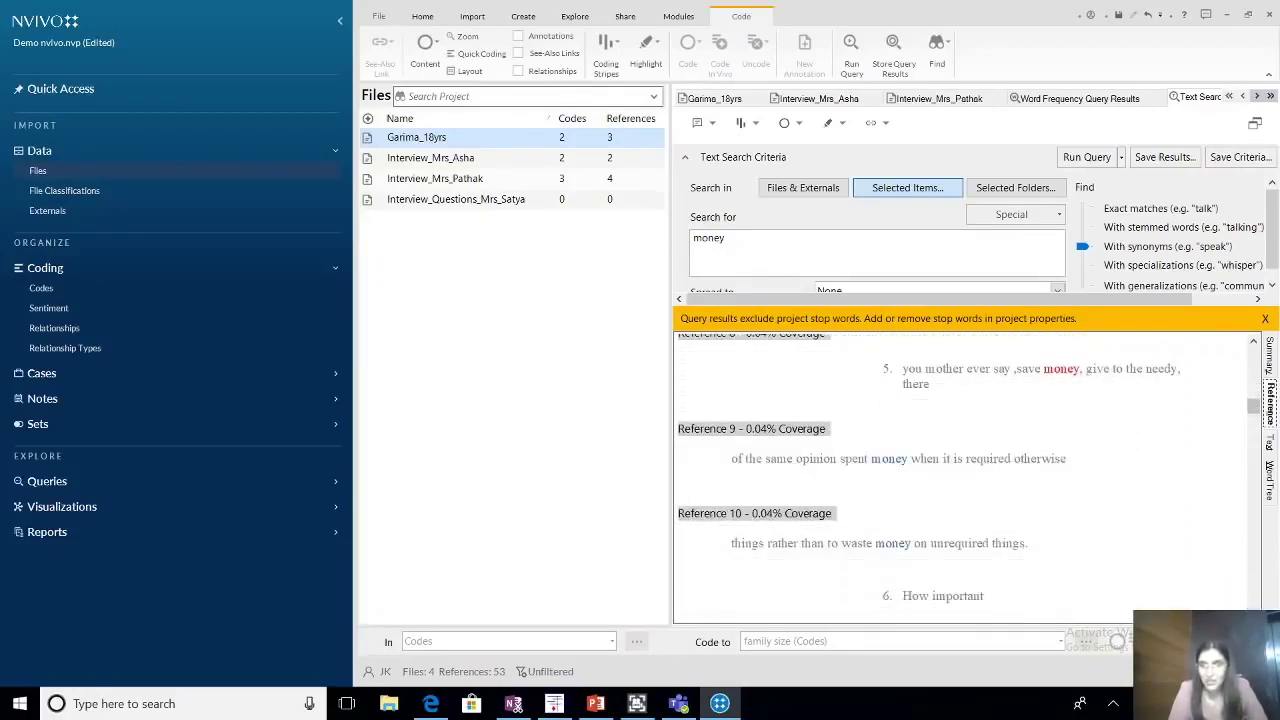
scroll(965, 476, down, 1)
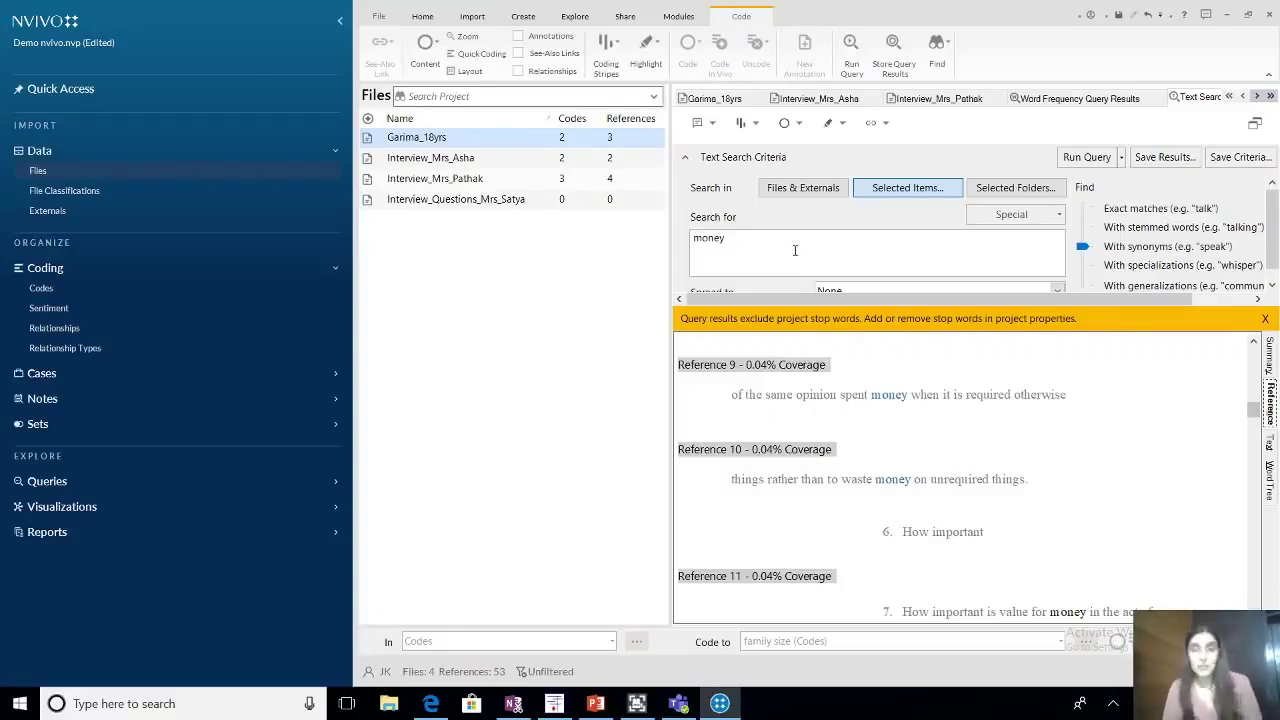
Change the search term to emotions, rerun the text search query and show the results summary by file.
double_click(757, 242)
text(em)
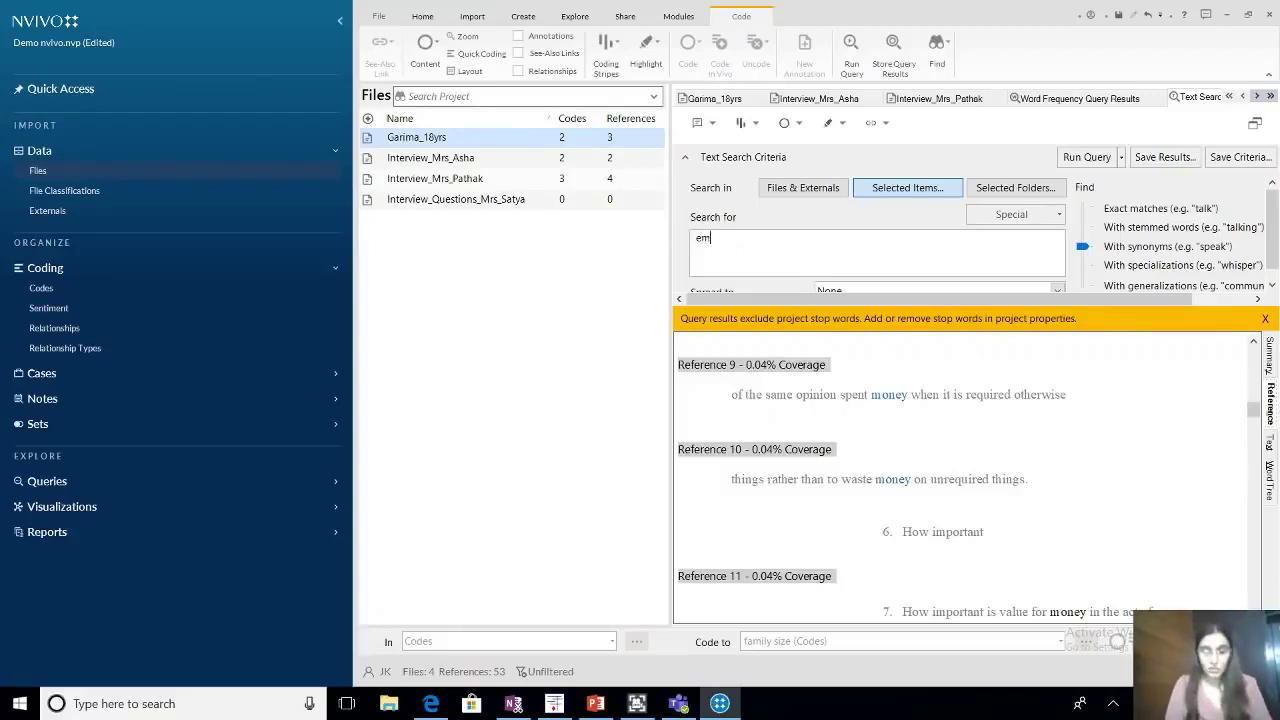
text(otions)
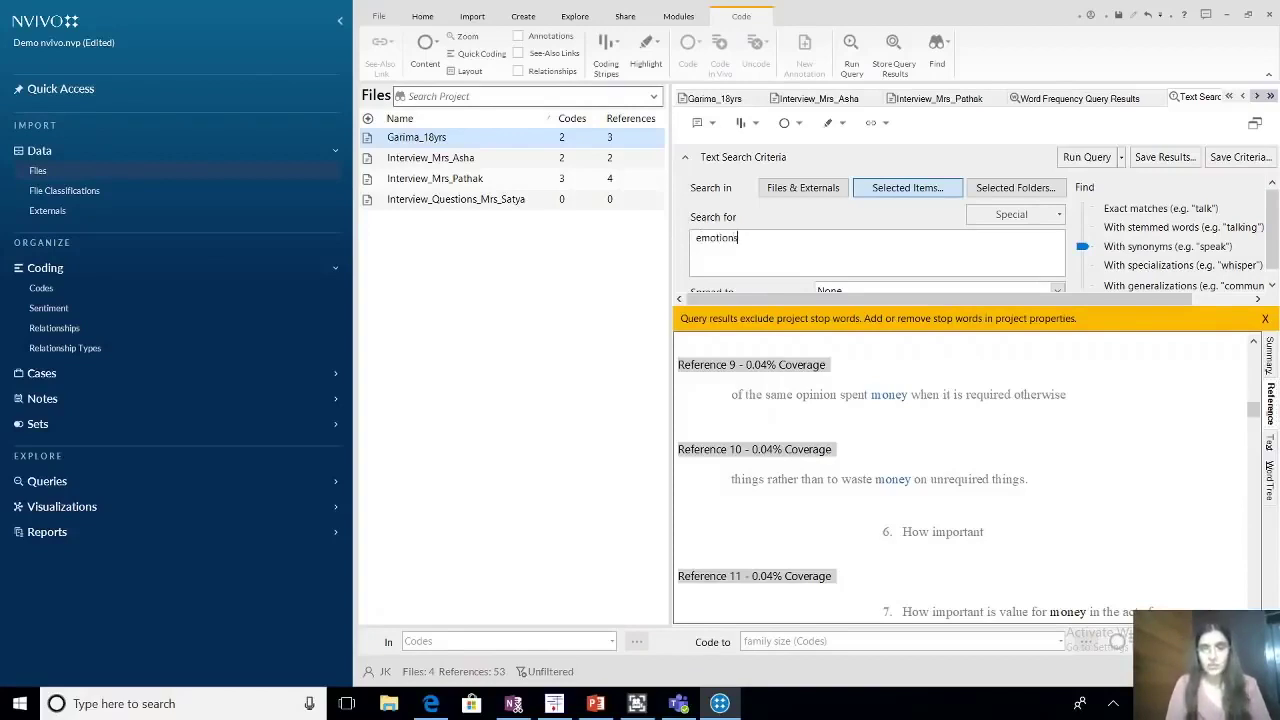
click(1107, 165)
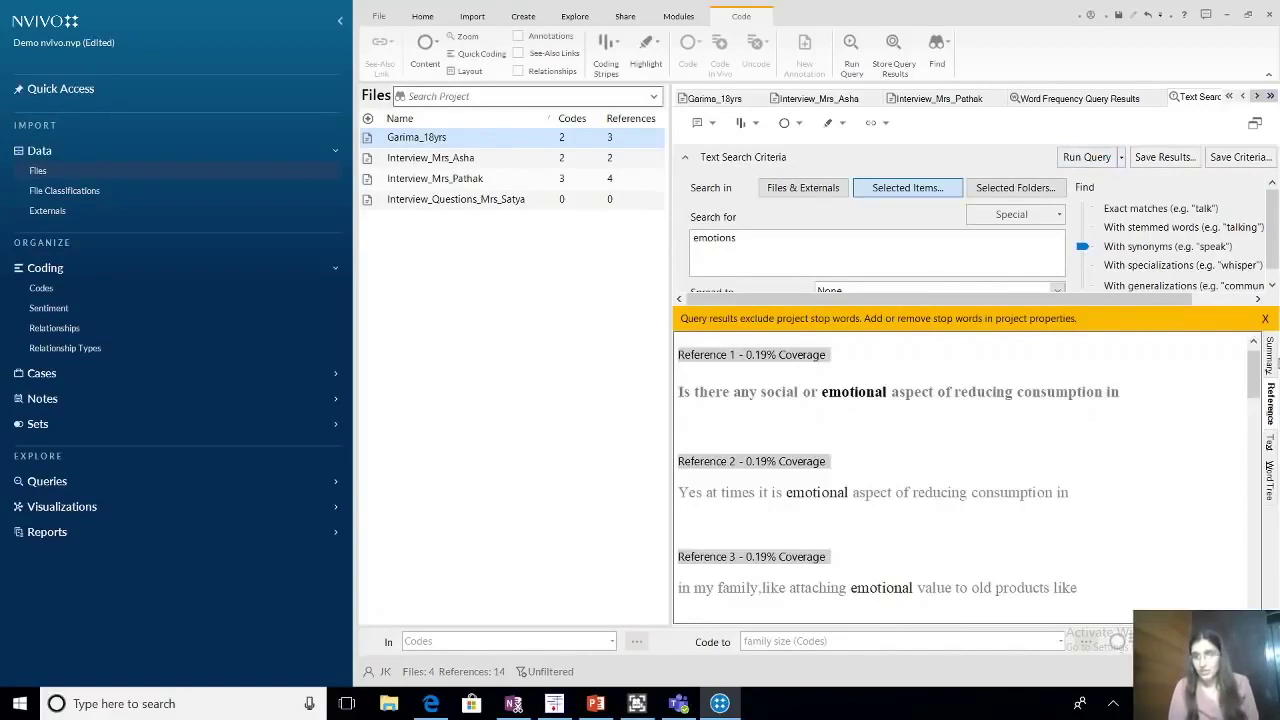
click(1272, 362)
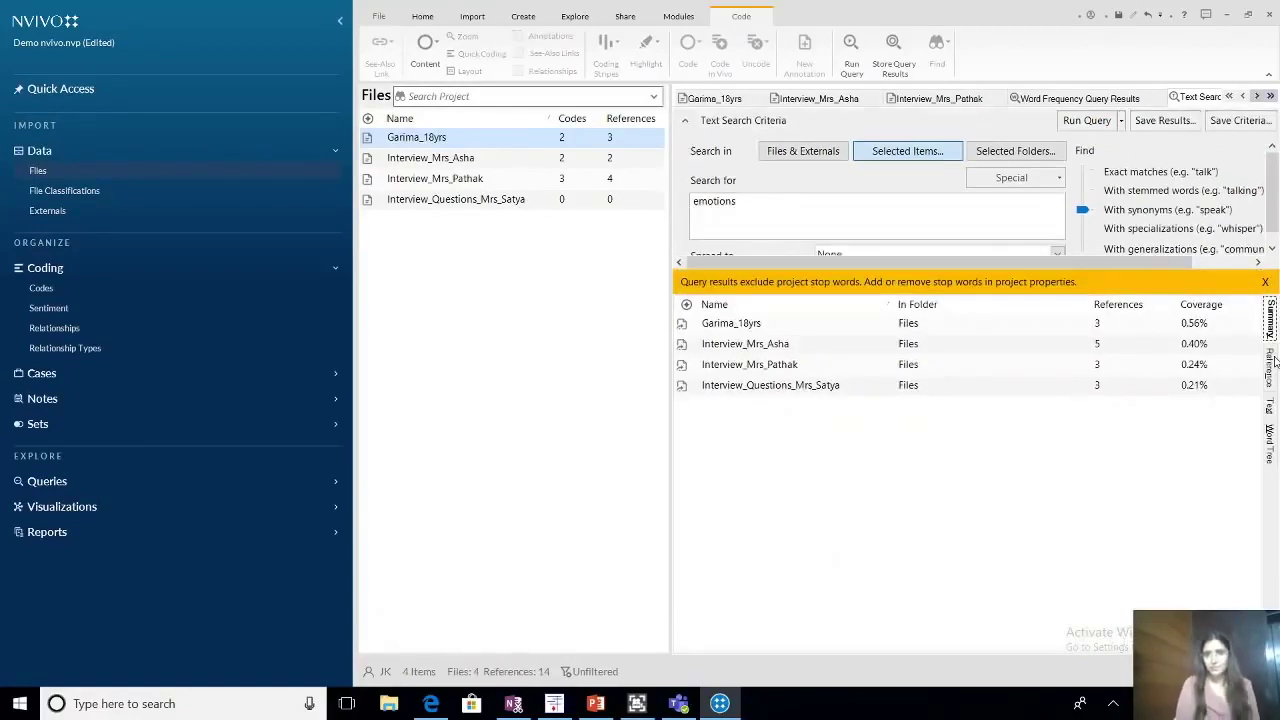